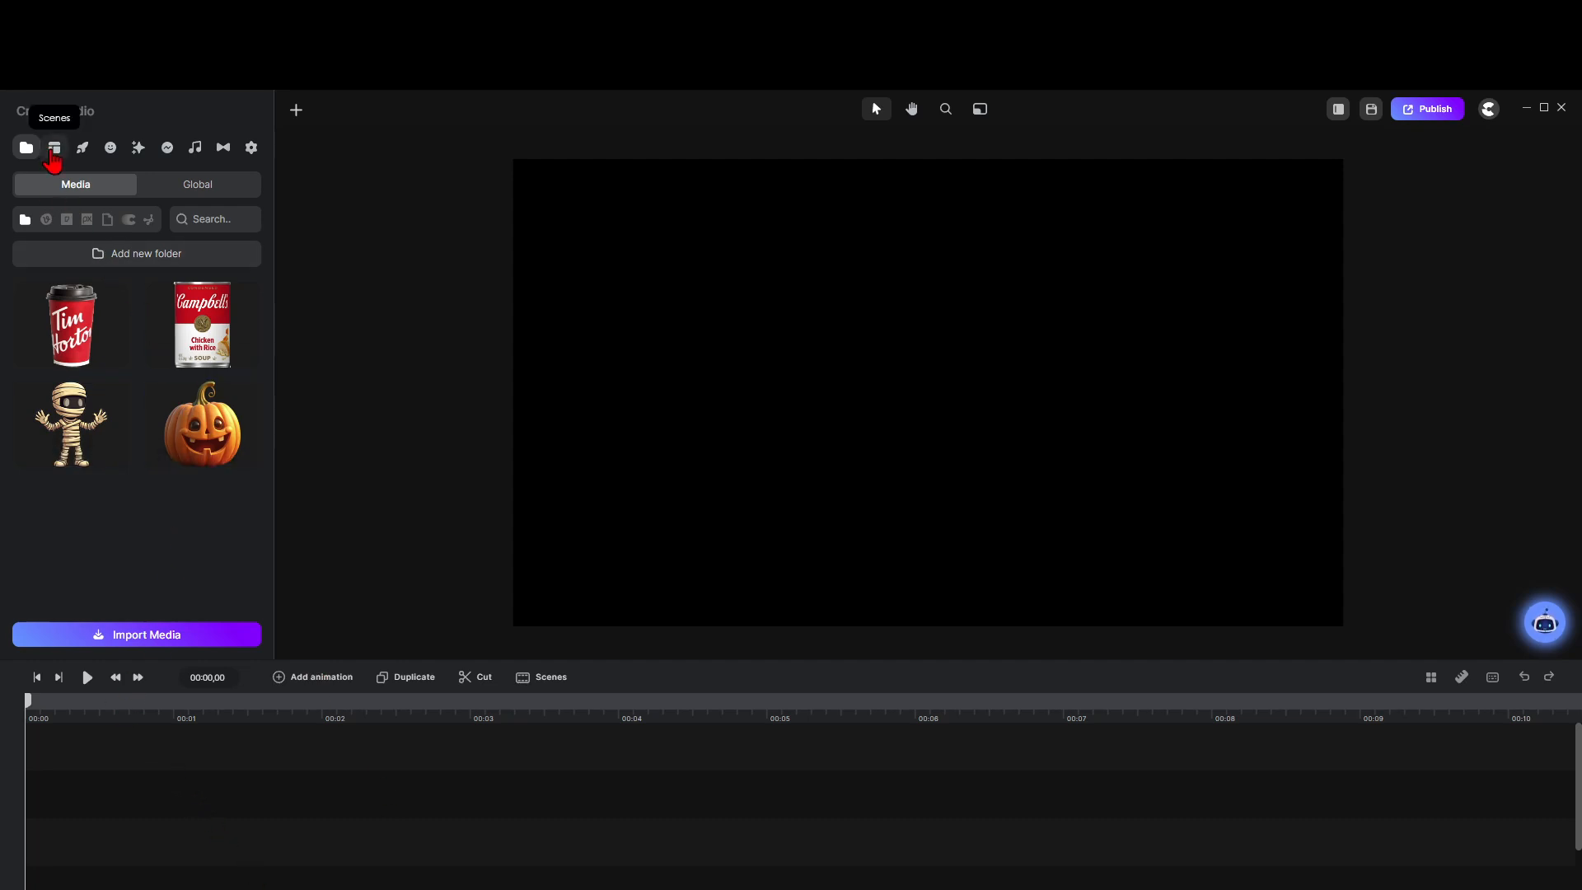
Step: Add the Particles component at the start of the timeline, preview its animation, and return the playhead to the beginning
click(140, 151)
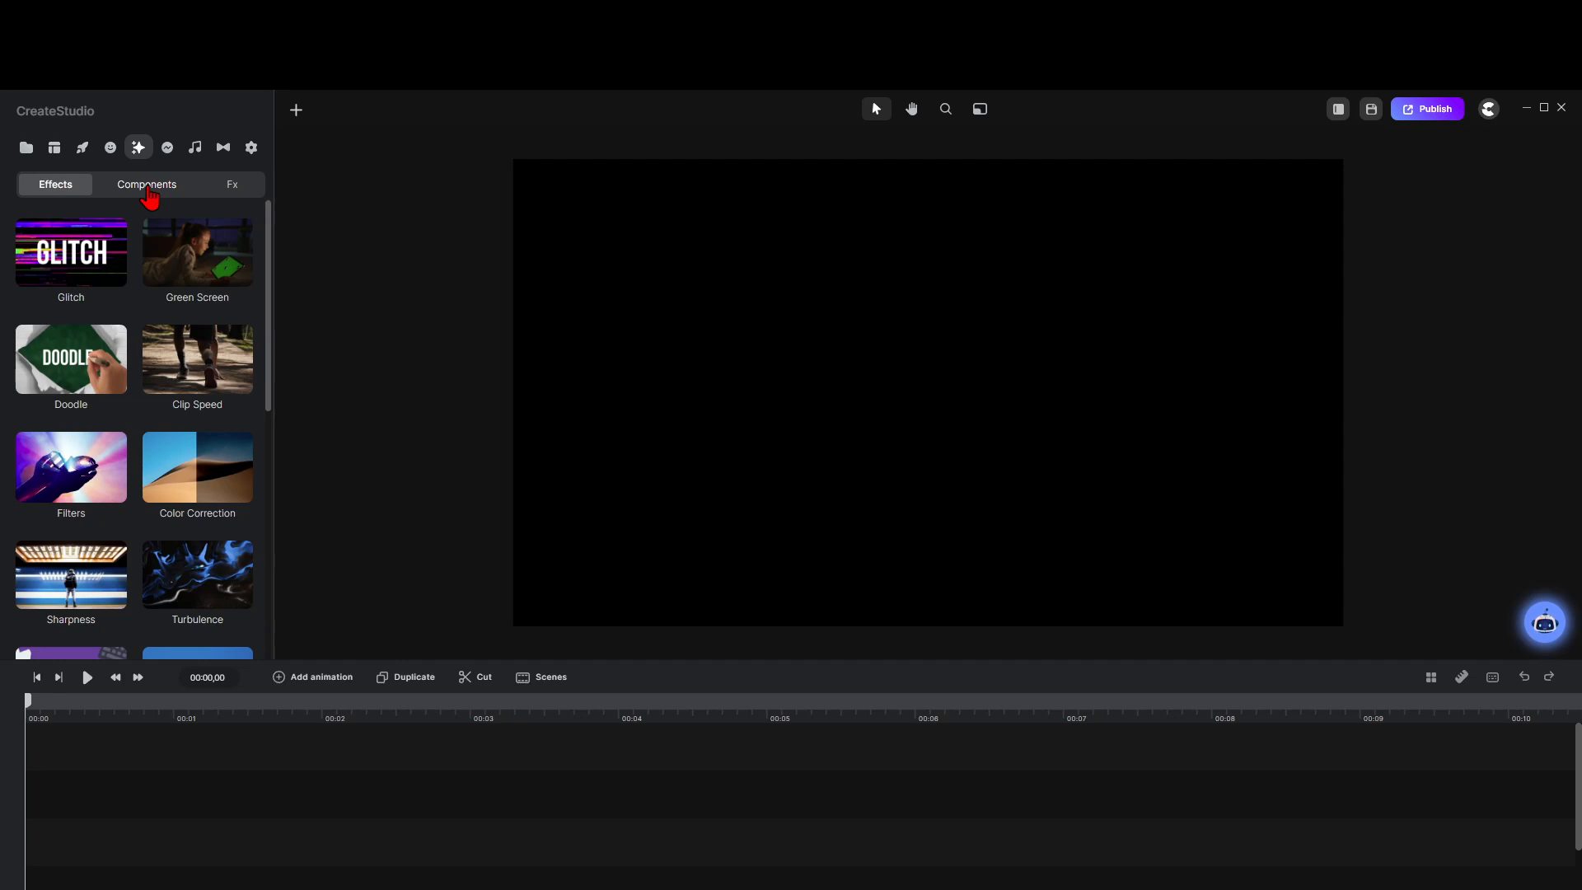
click(148, 189)
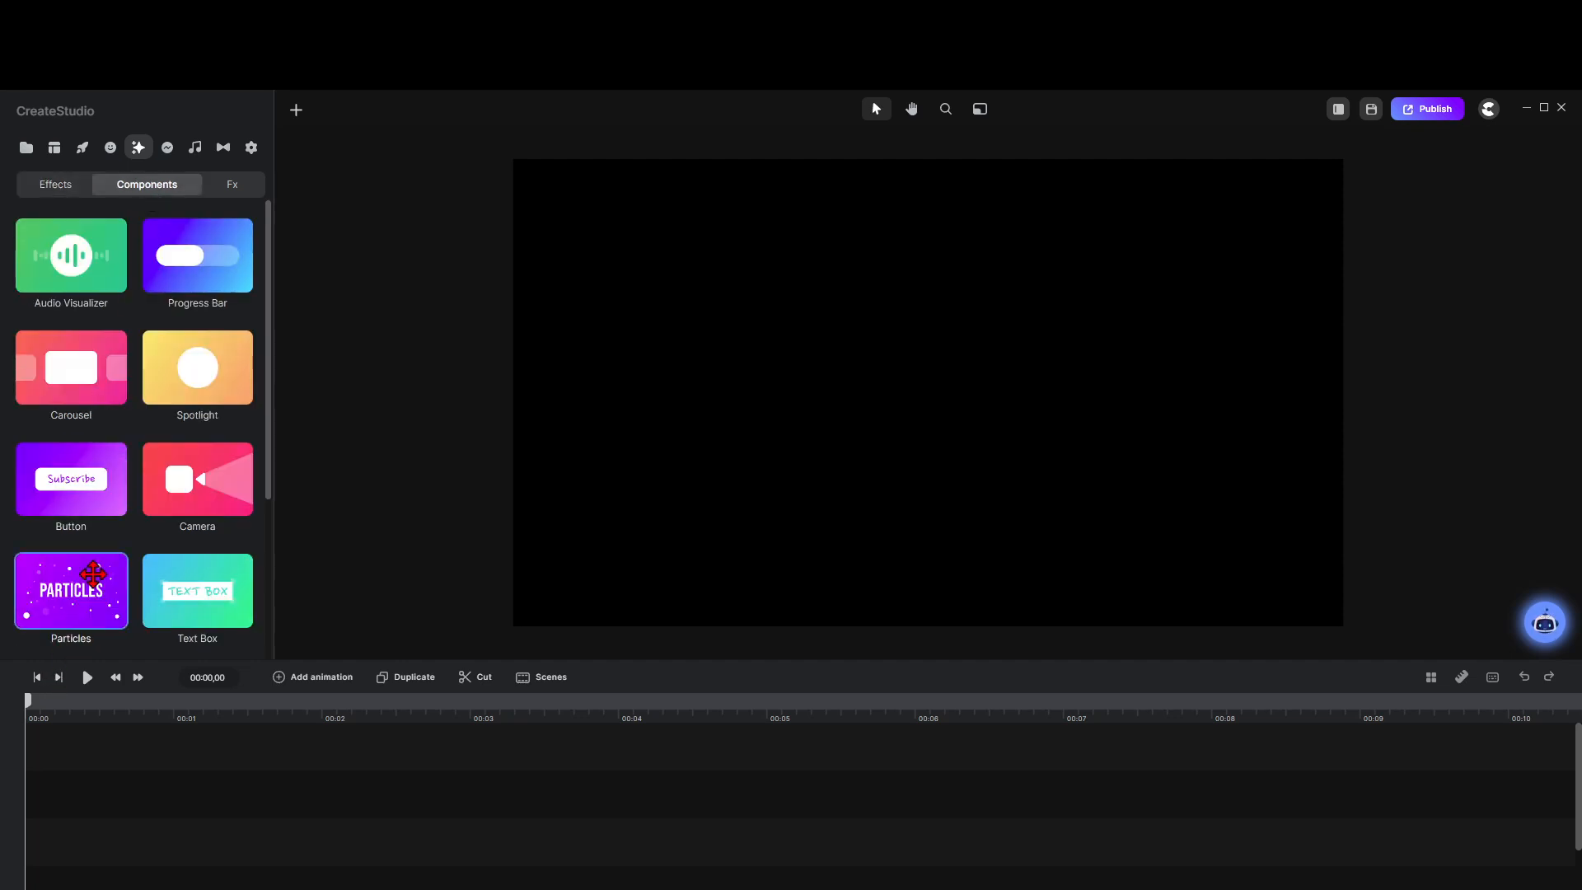
drag(76, 593, 56, 795)
mouse_move(1396, 889)
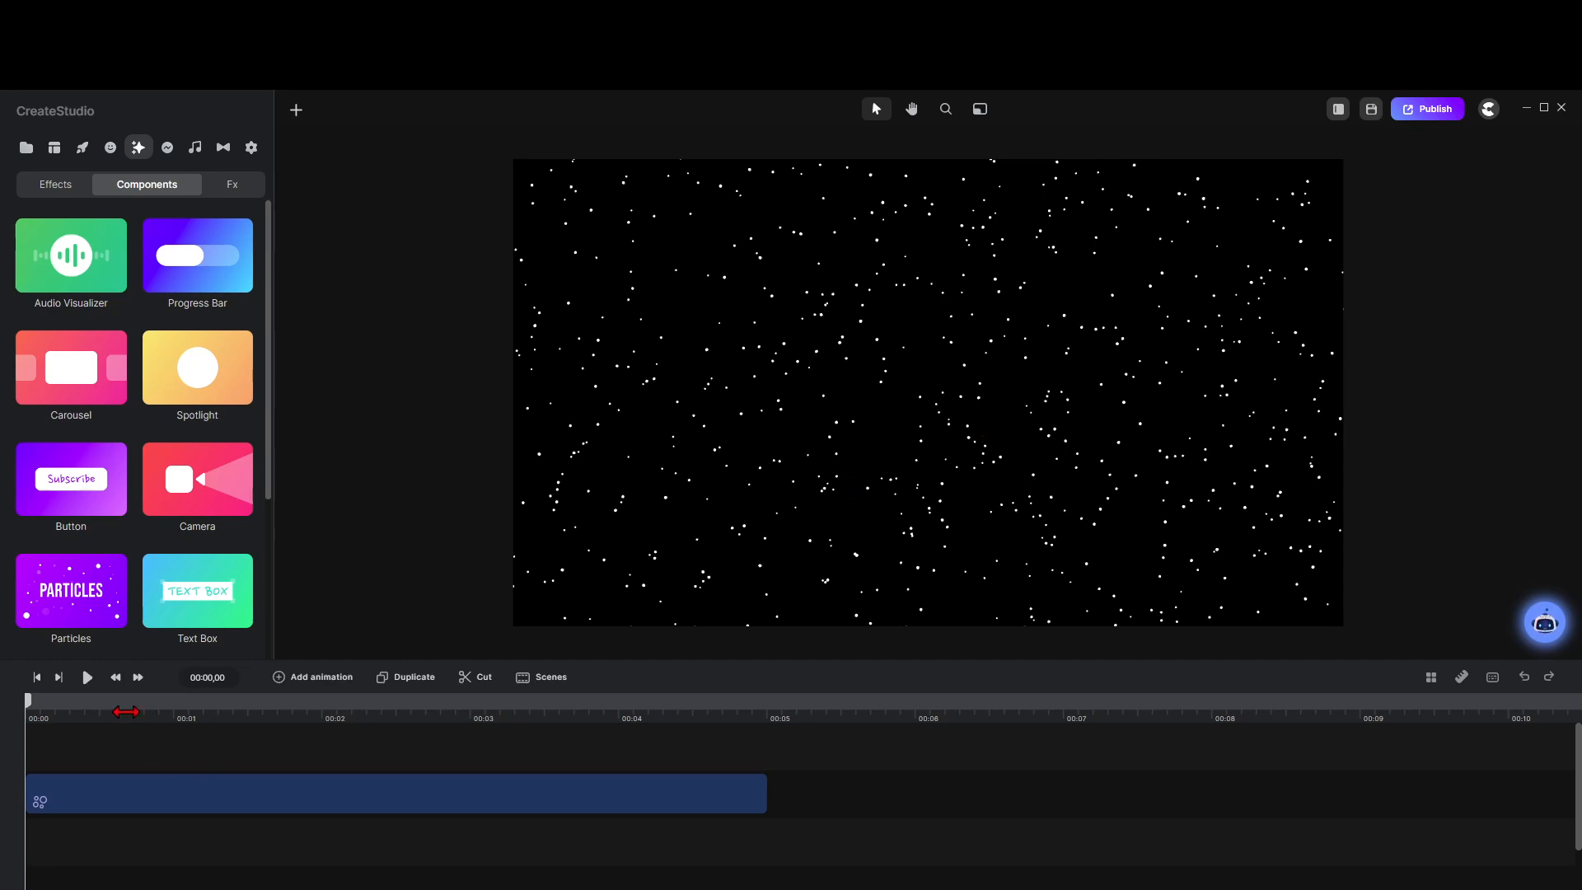
click(92, 687)
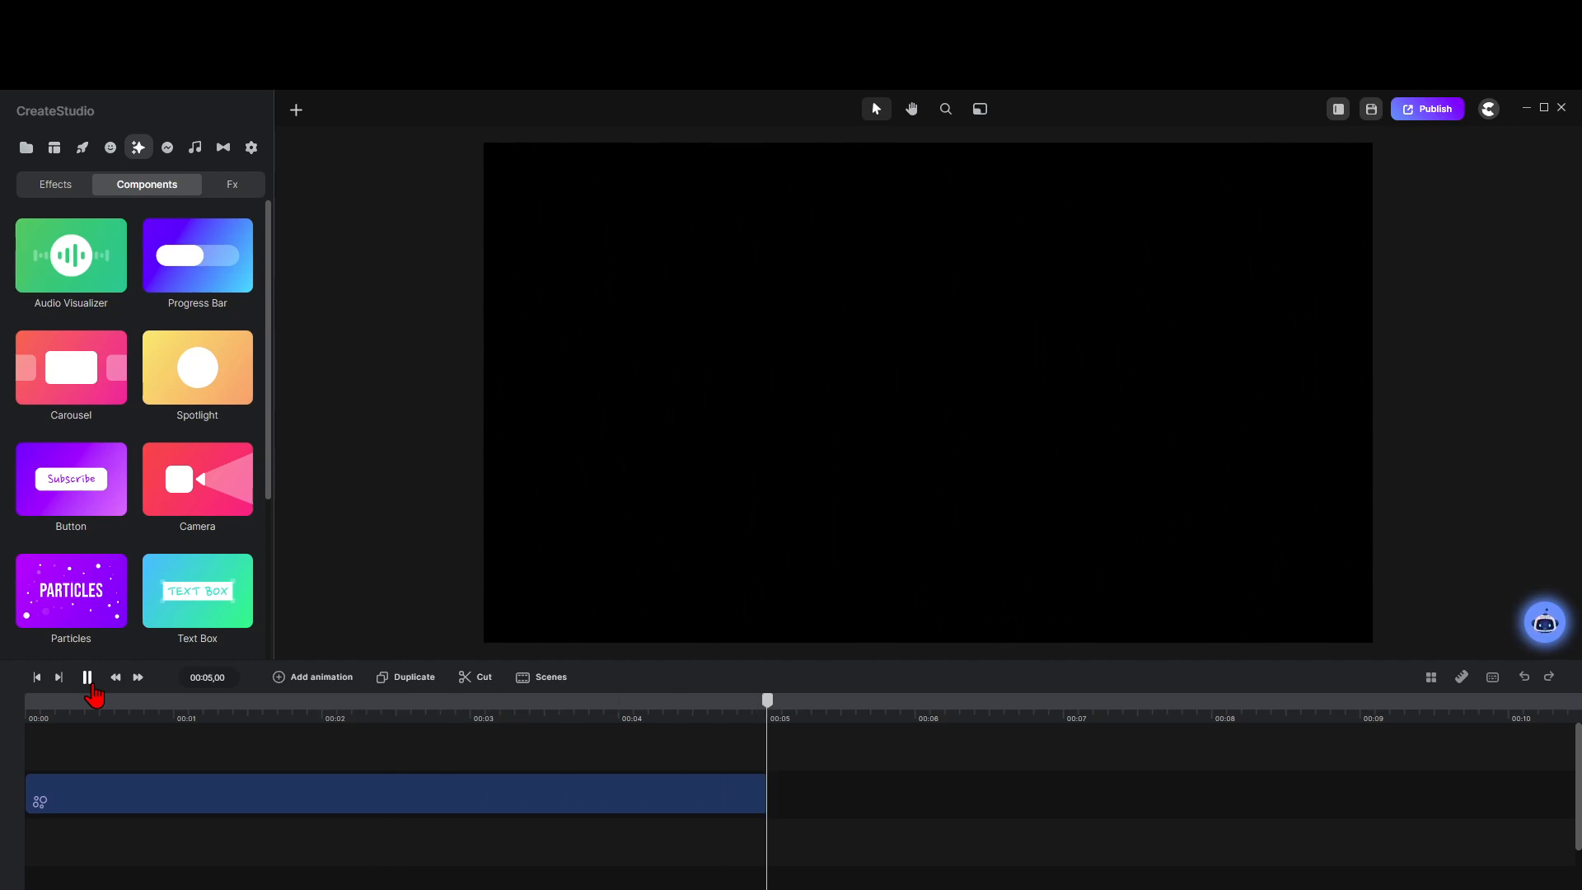
drag(767, 714, 28, 714)
Step: Set the particles' size to 3.4% and their count to 304
click(155, 804)
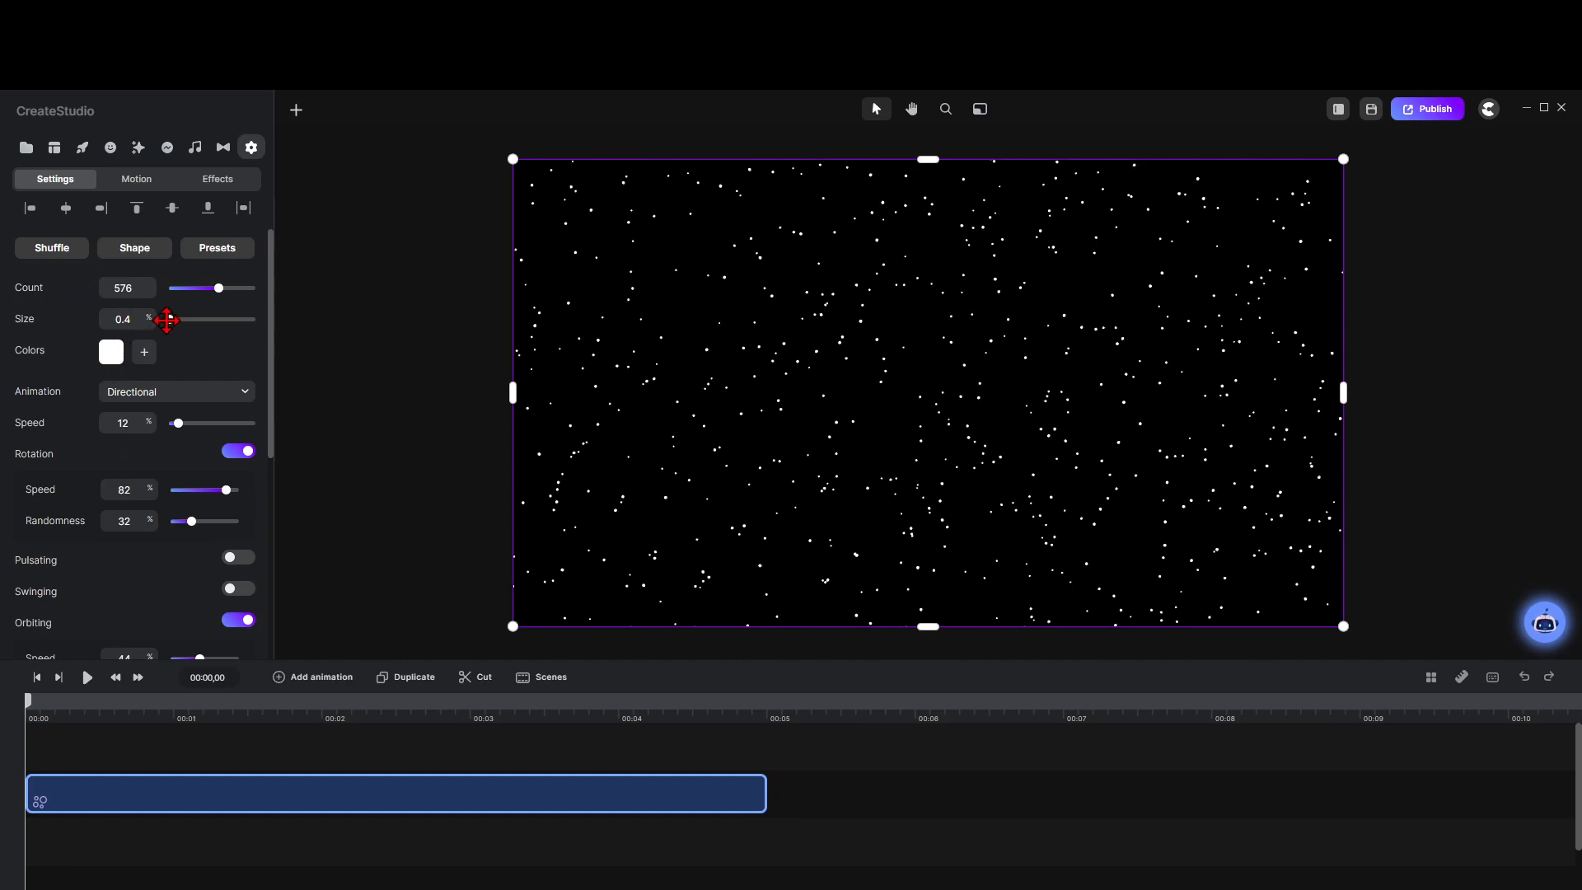
mouse_move(167, 318)
mouse_down()
mouse_move(187, 318)
mouse_move(148, 320)
mouse_move(176, 318)
mouse_move(162, 326)
mouse_up()
drag(165, 318, 196, 289)
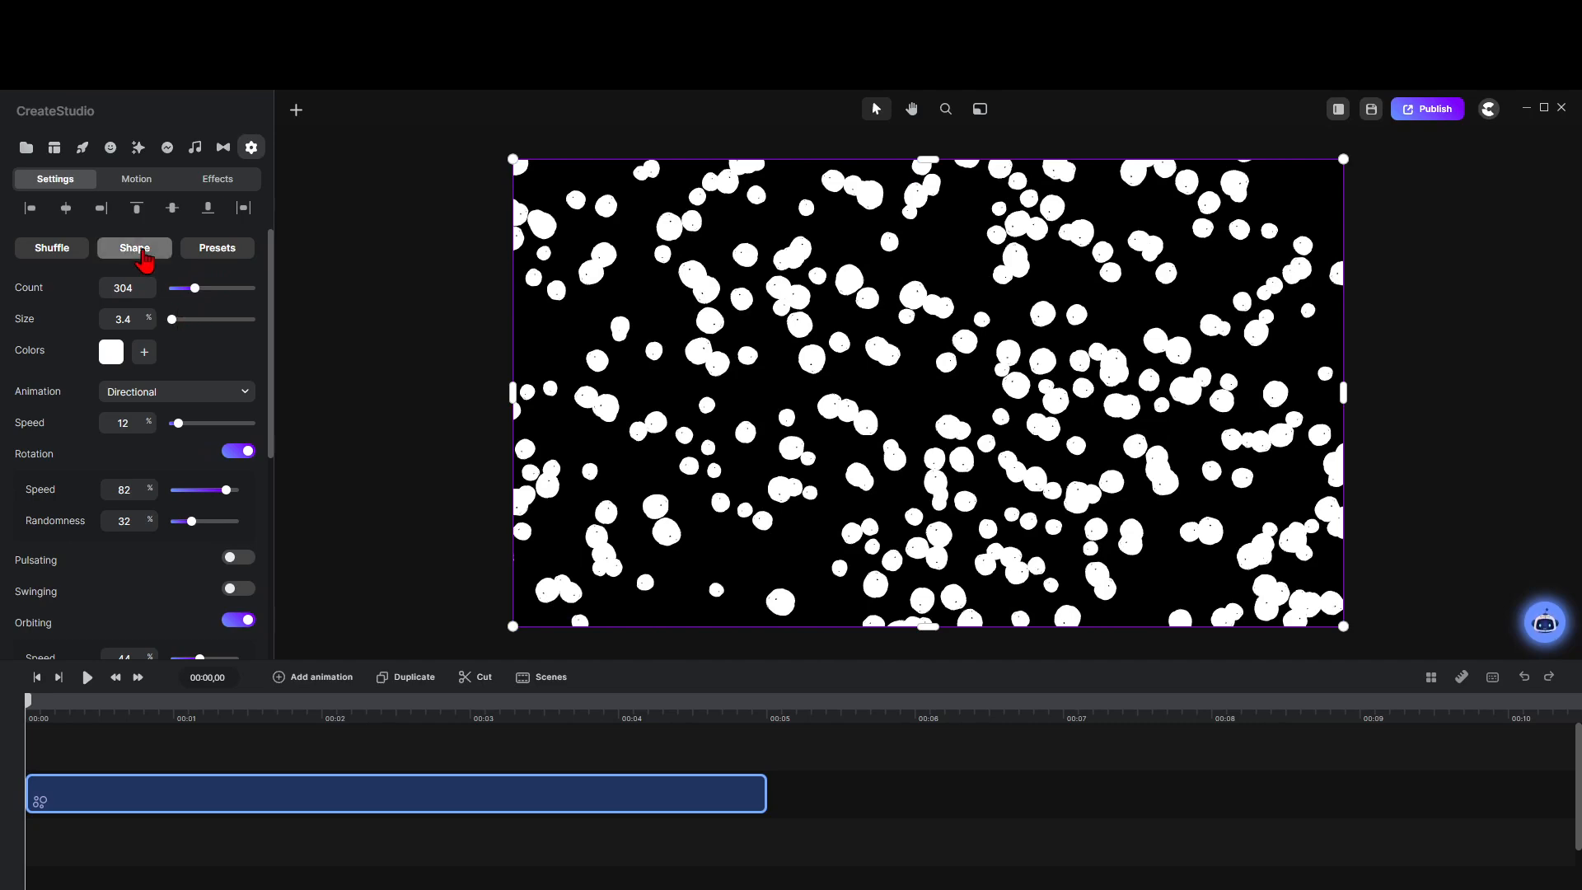
Step: Try the double-arrow, chart-board and rounded X shapes for the particles and browse further through the shape library
click(136, 248)
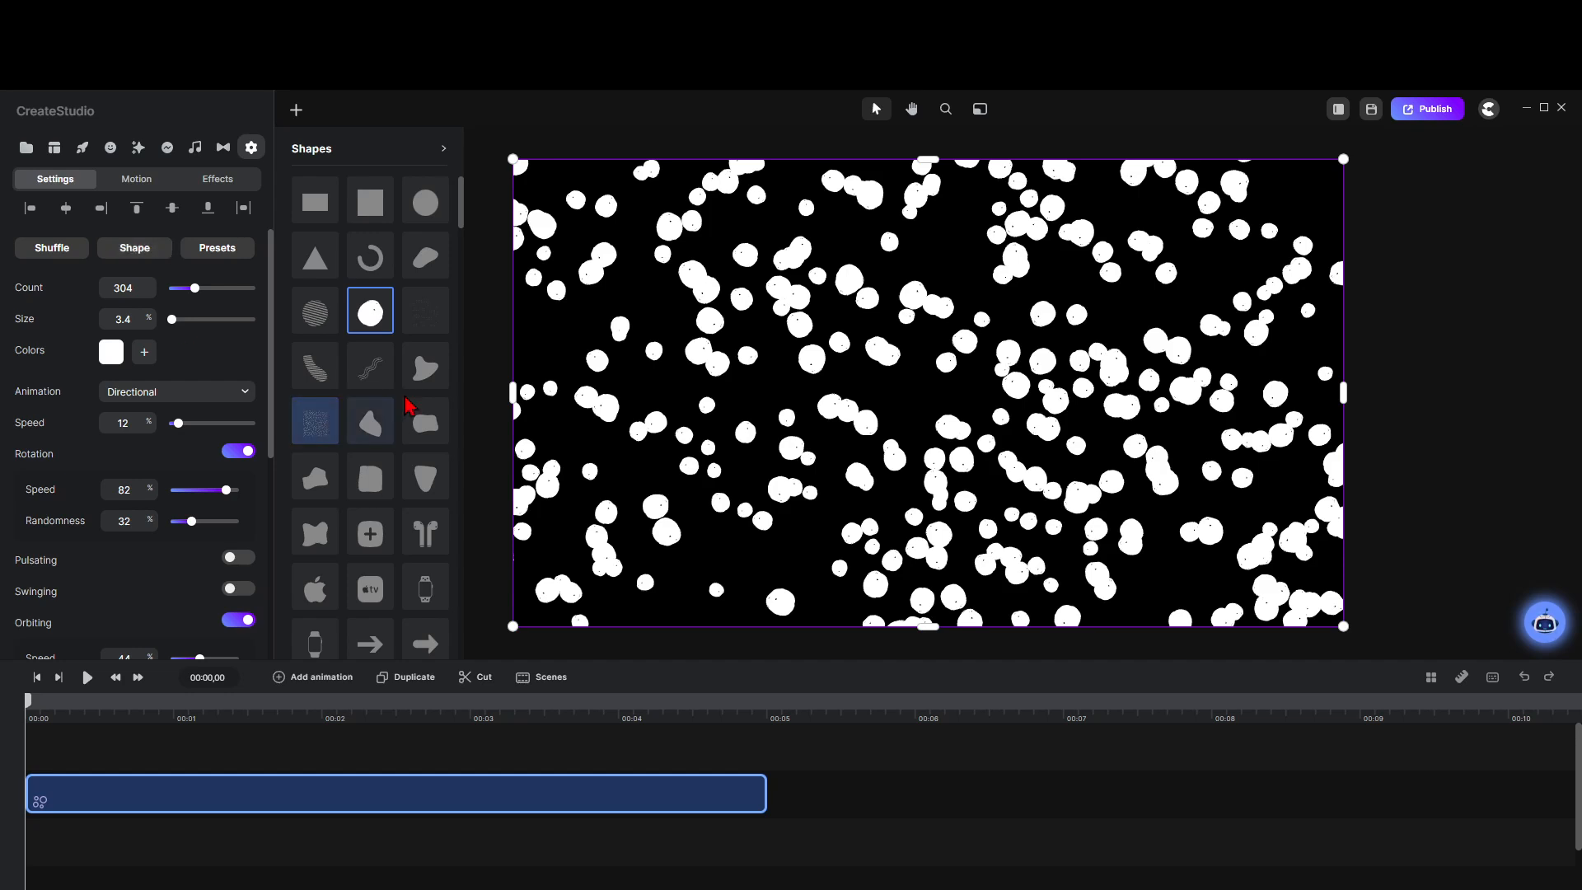
scroll(406, 424, down, 5)
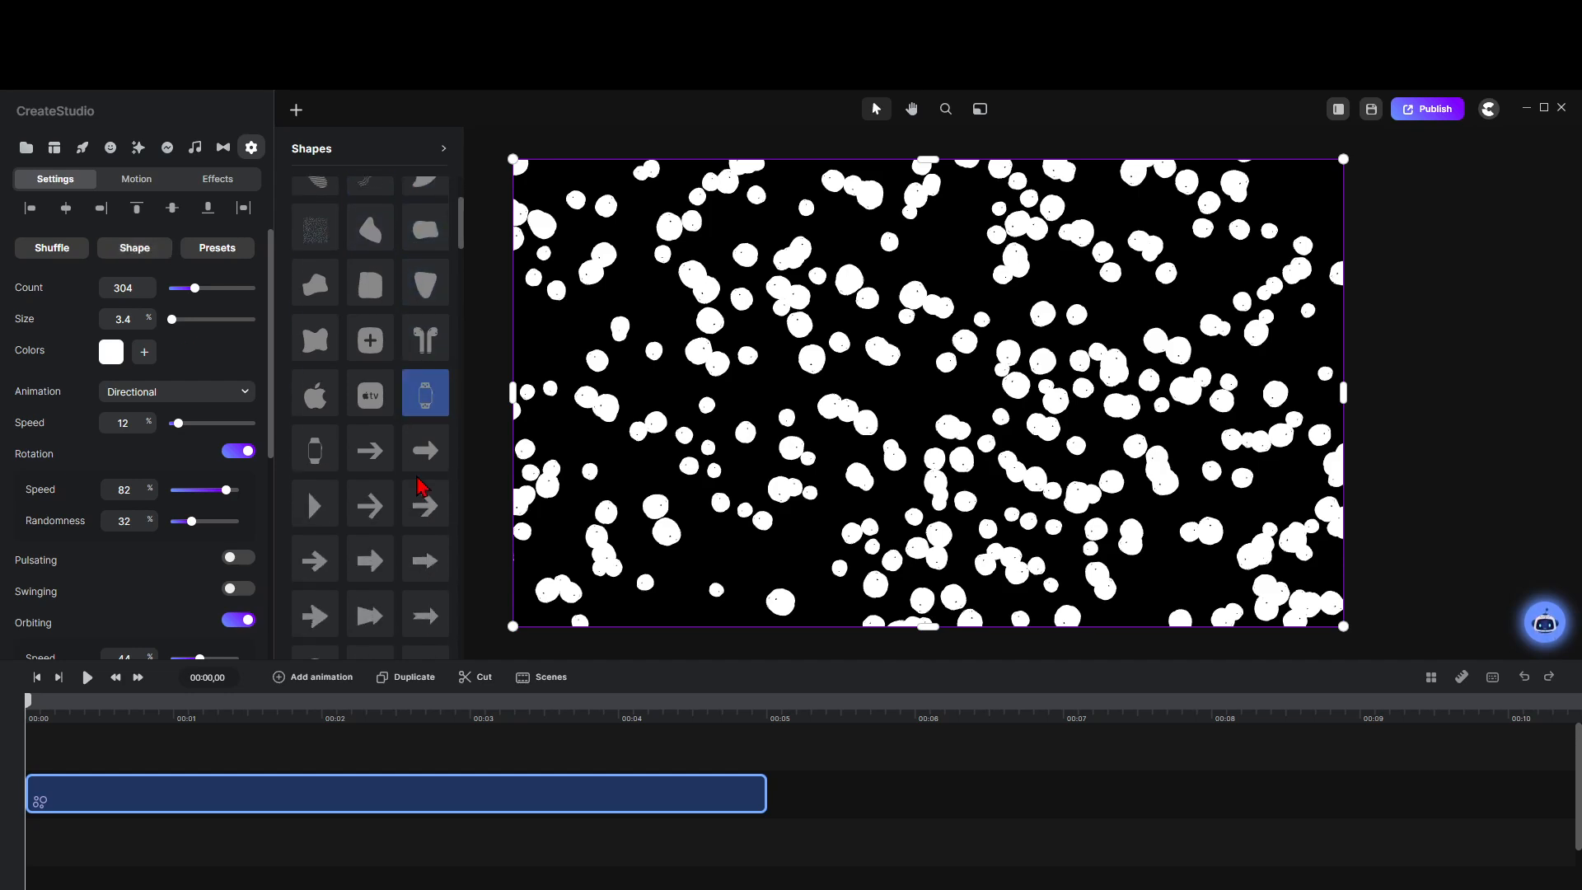
click(370, 334)
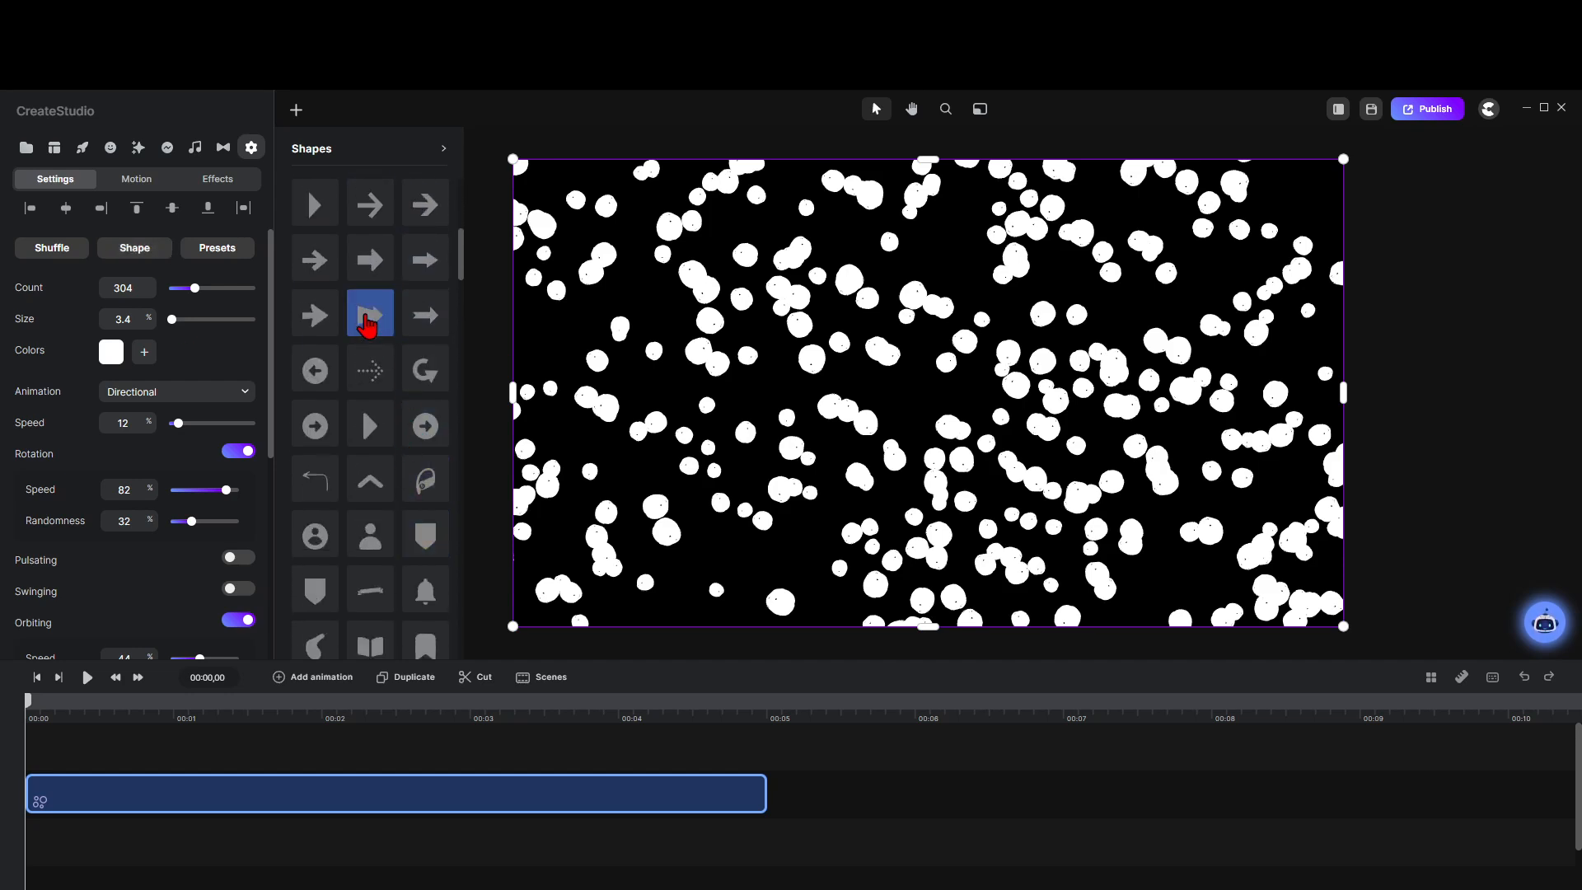
scroll(363, 509, down, 5)
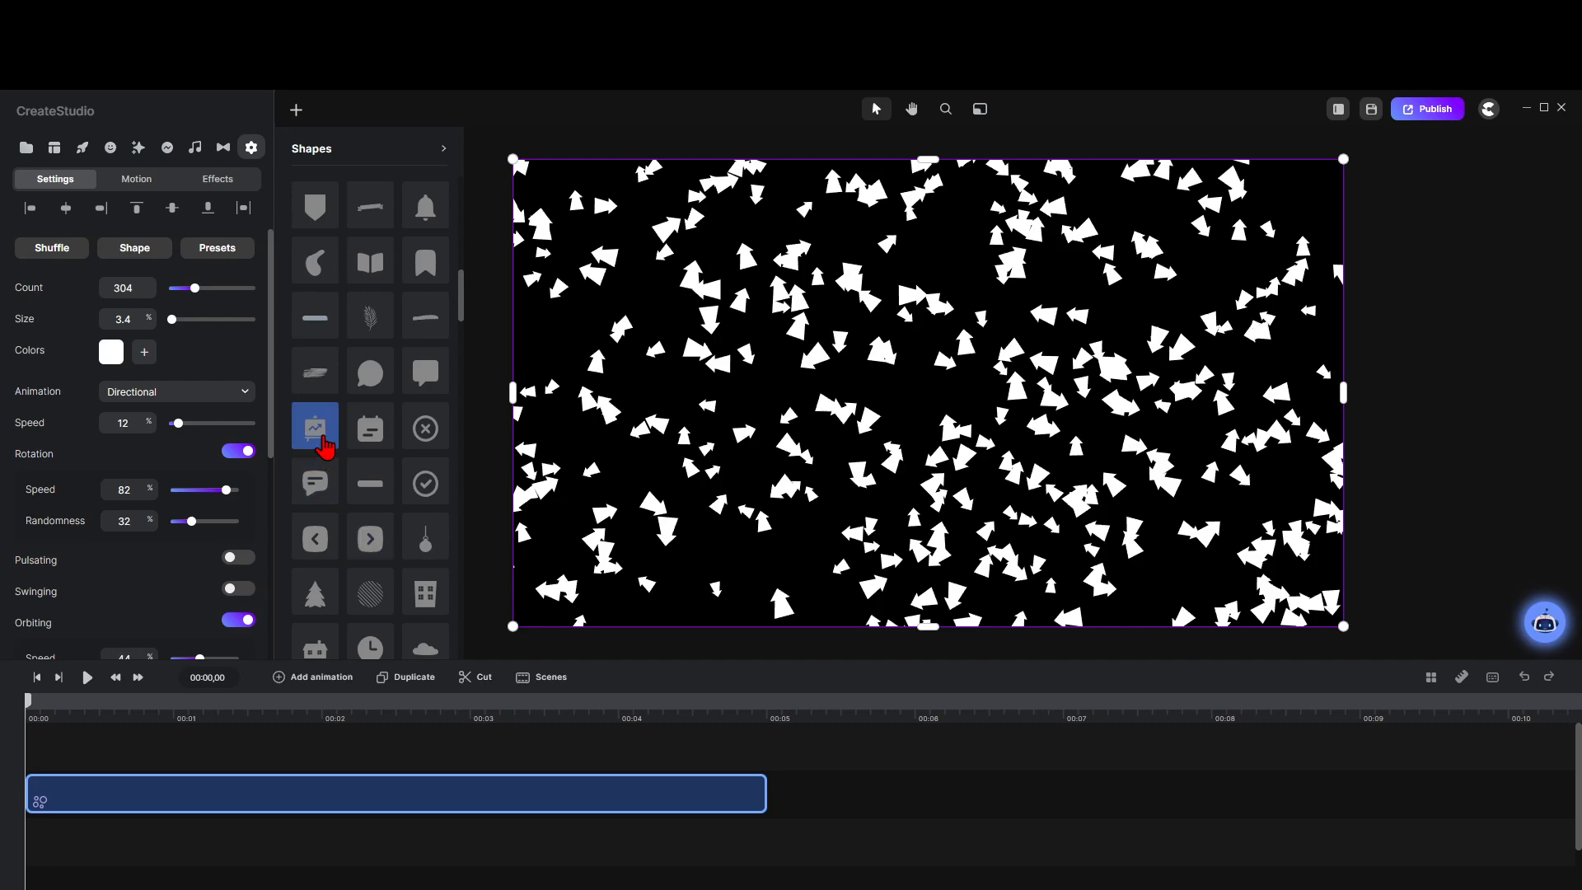
click(323, 445)
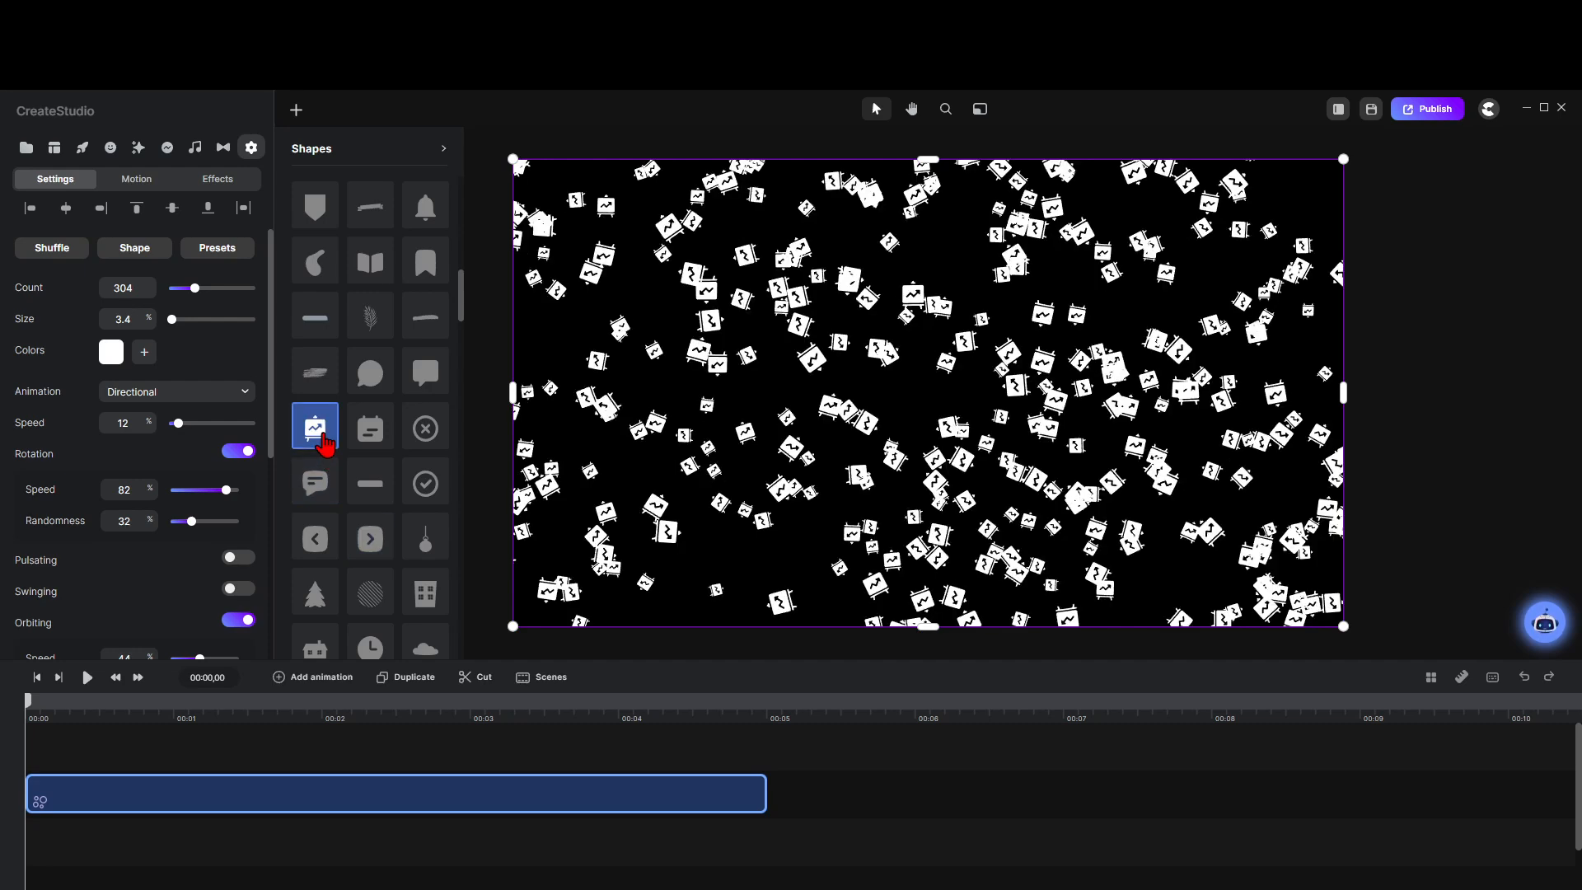
scroll(425, 601, down, 2)
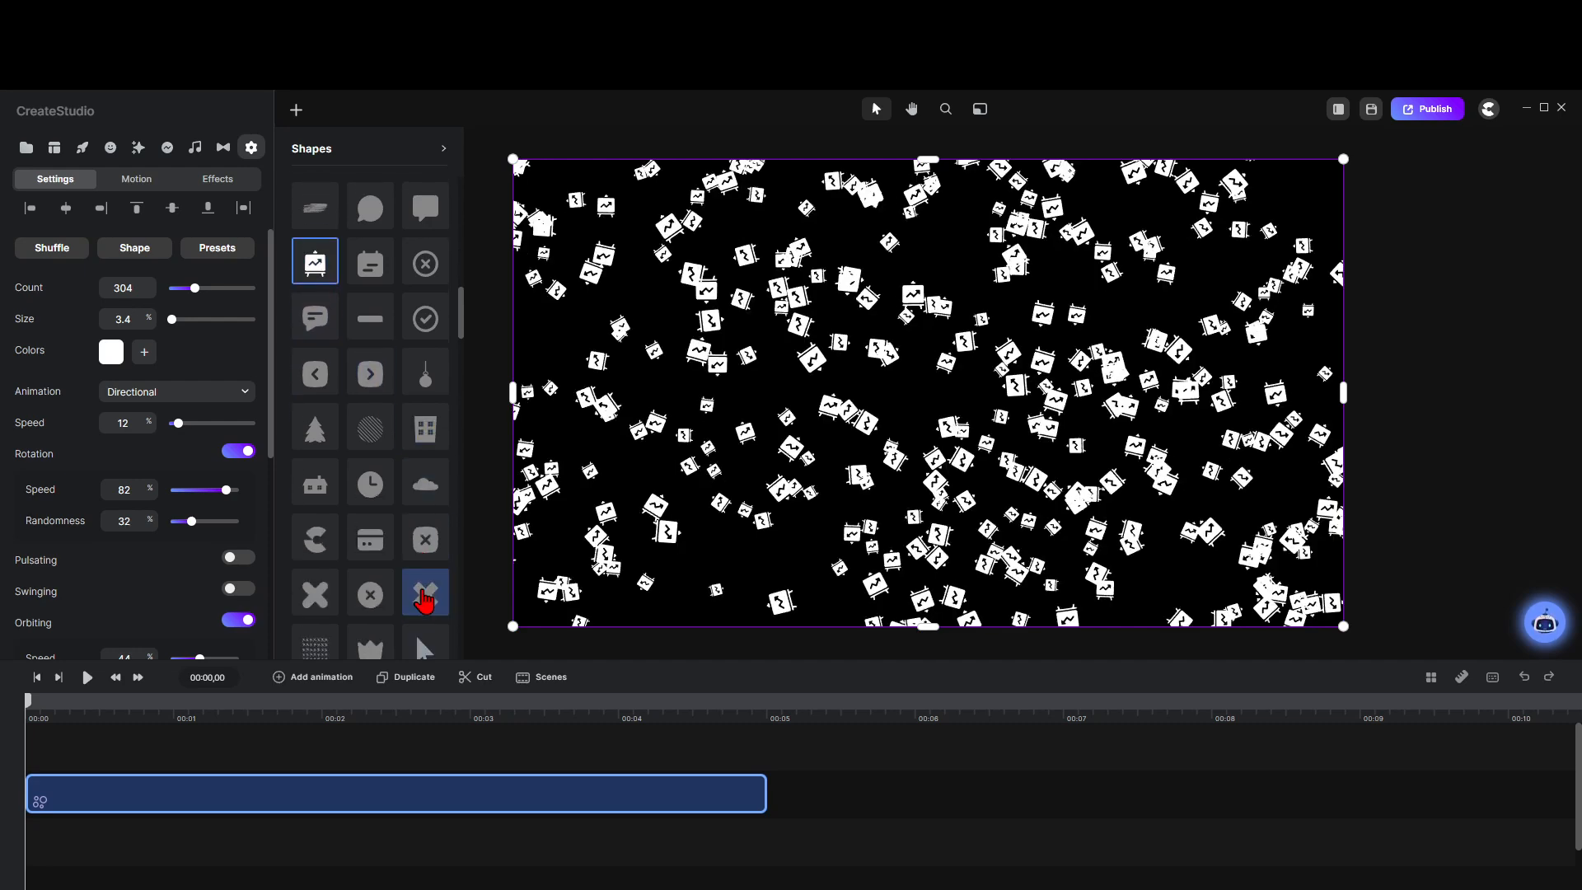
scroll(424, 601, down, 2)
click(324, 488)
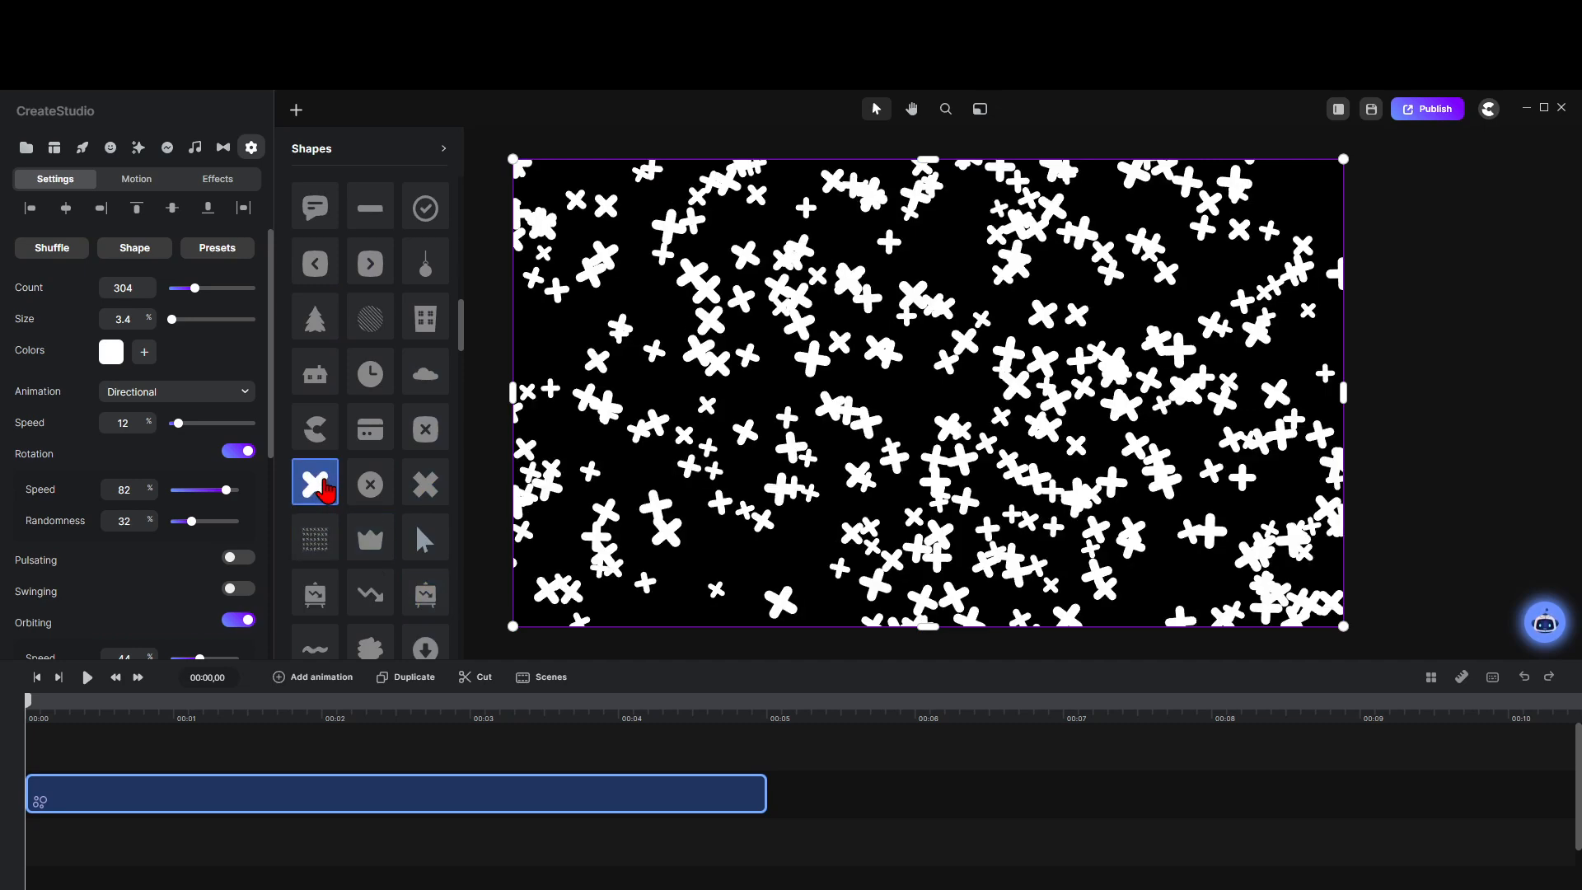
scroll(410, 532, down, 3)
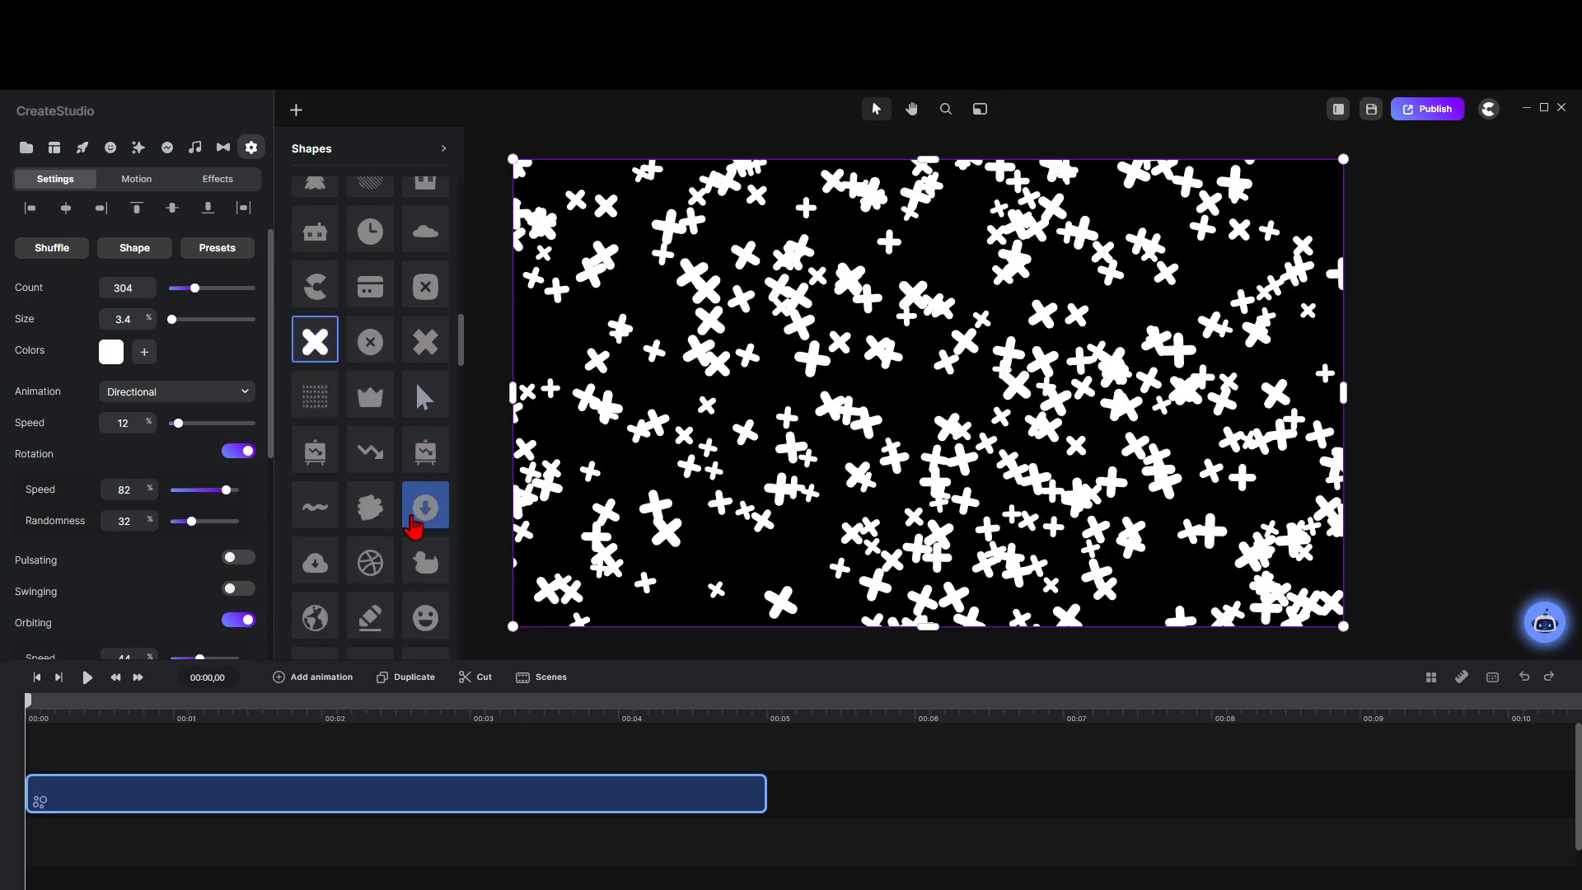
scroll(414, 527, down, 4)
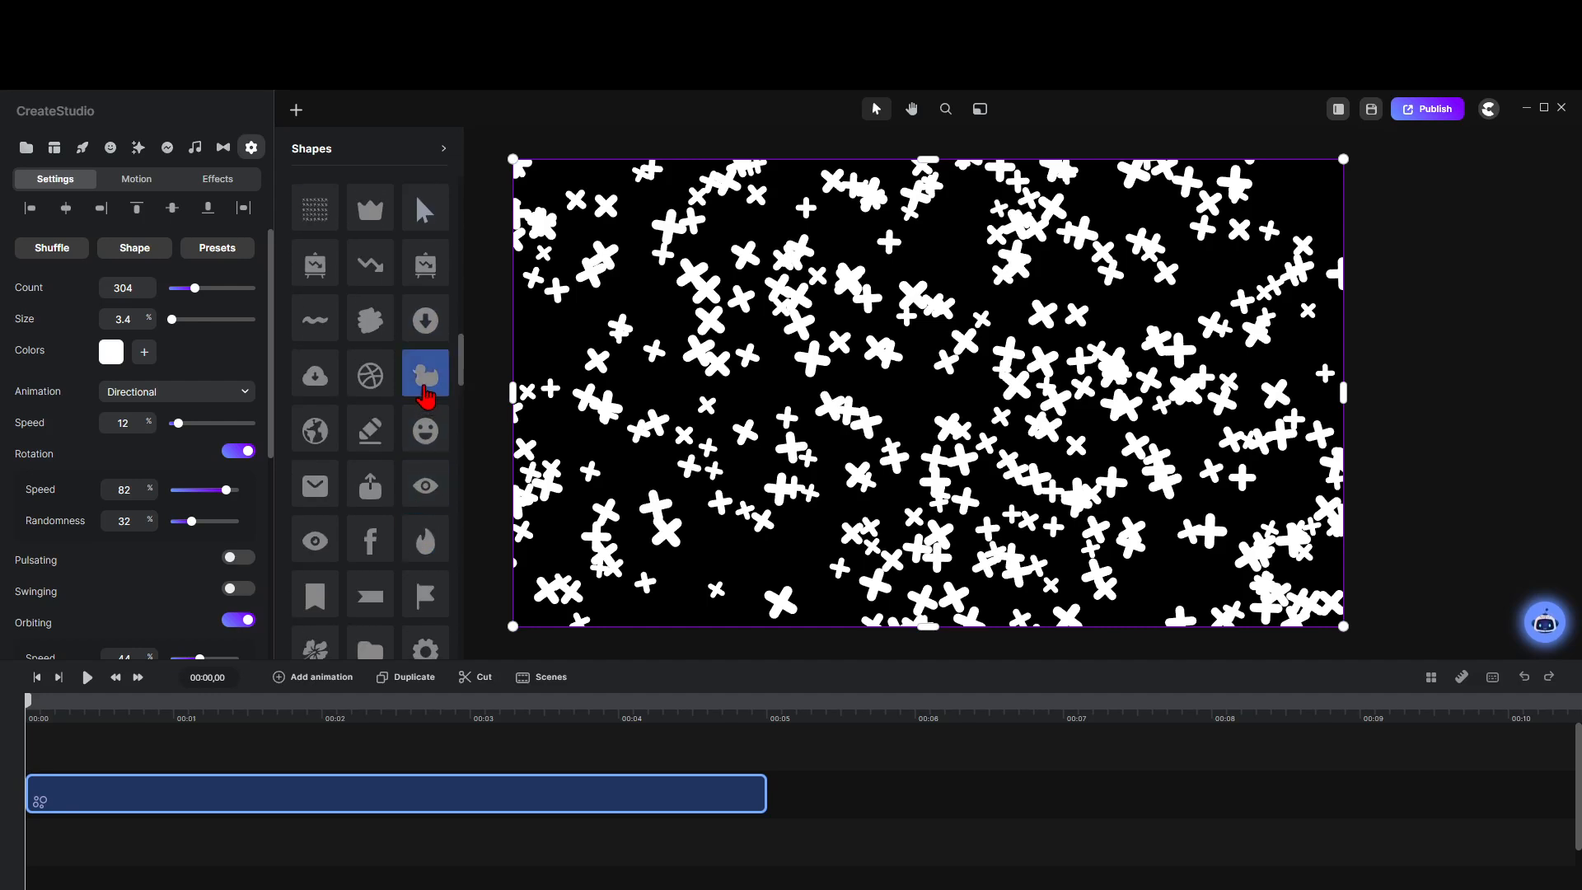
scroll(398, 547, down, 5)
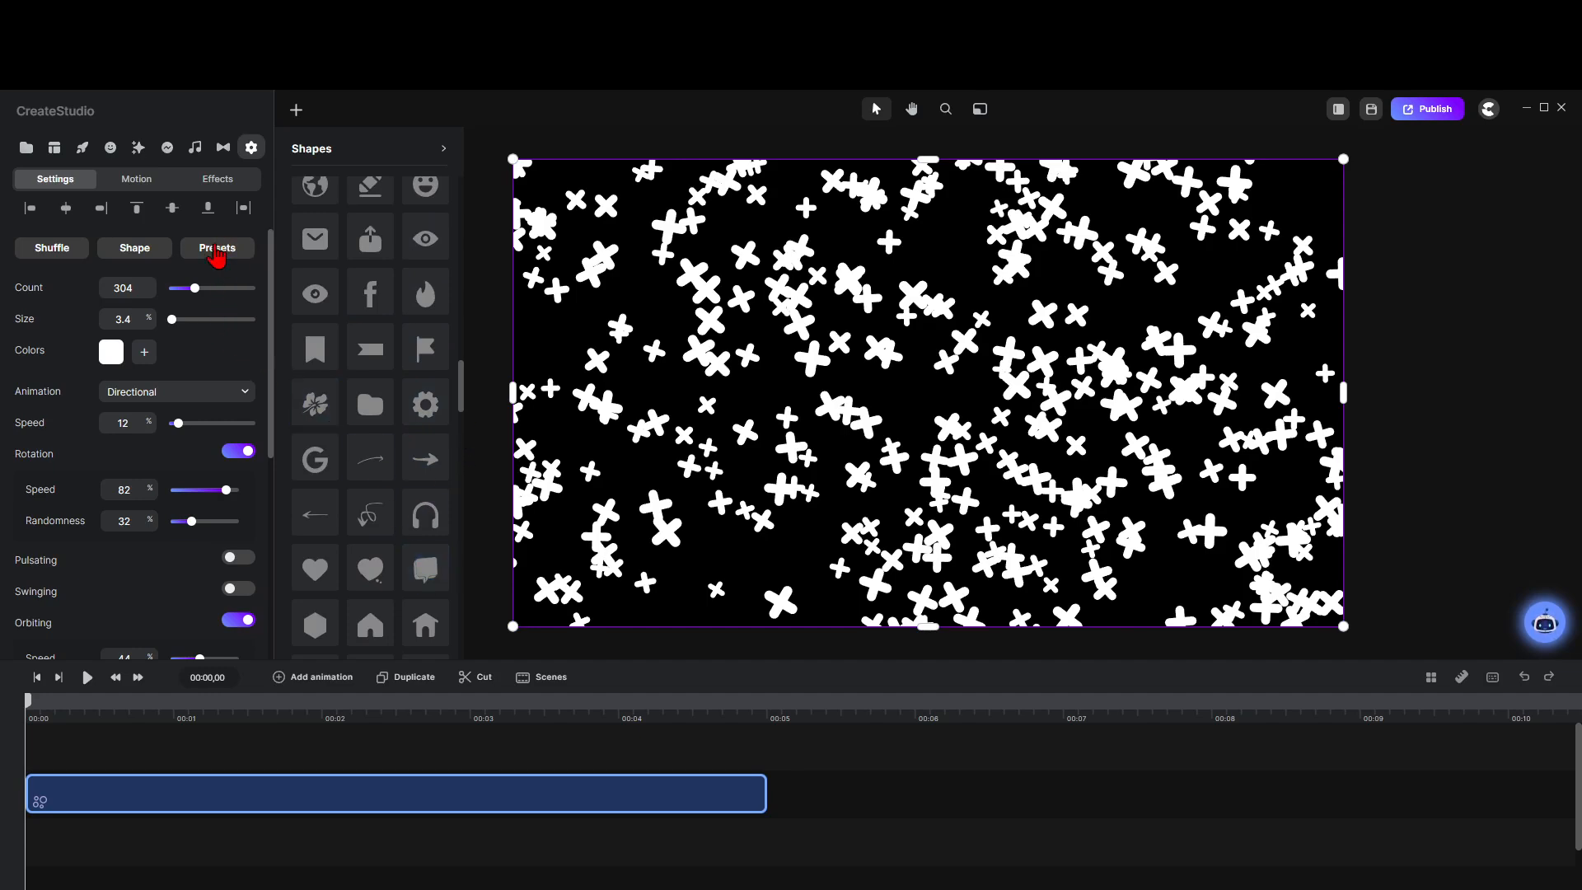
Step: Try the particle presets with colored squares, multicolored crosses and gold stars, and apply the one with white ducks
click(216, 249)
scroll(359, 482, down, 3)
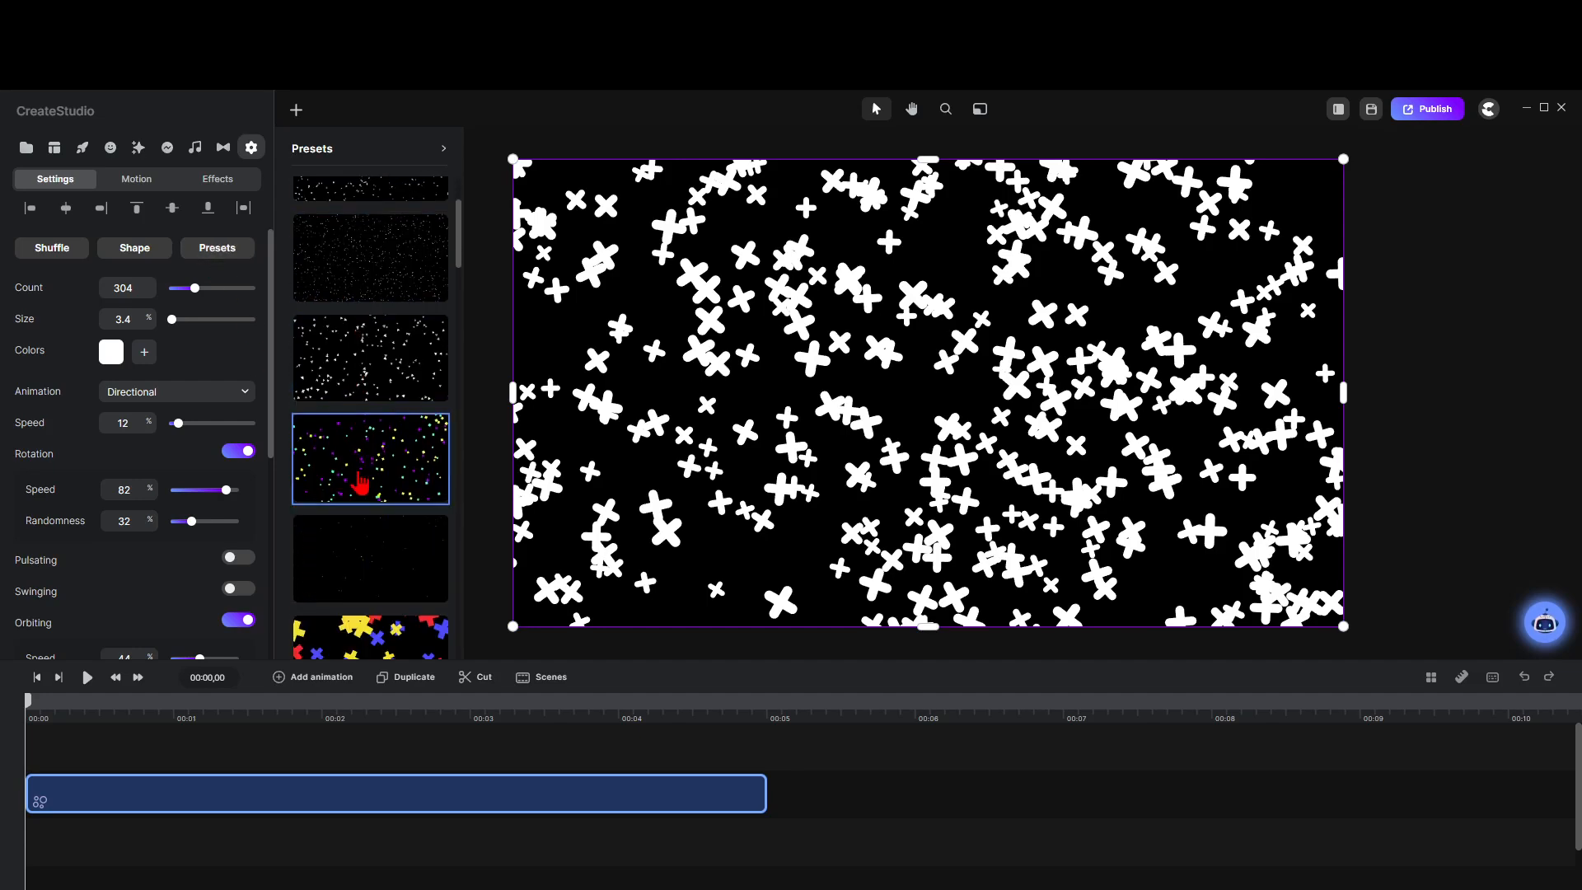
click(392, 404)
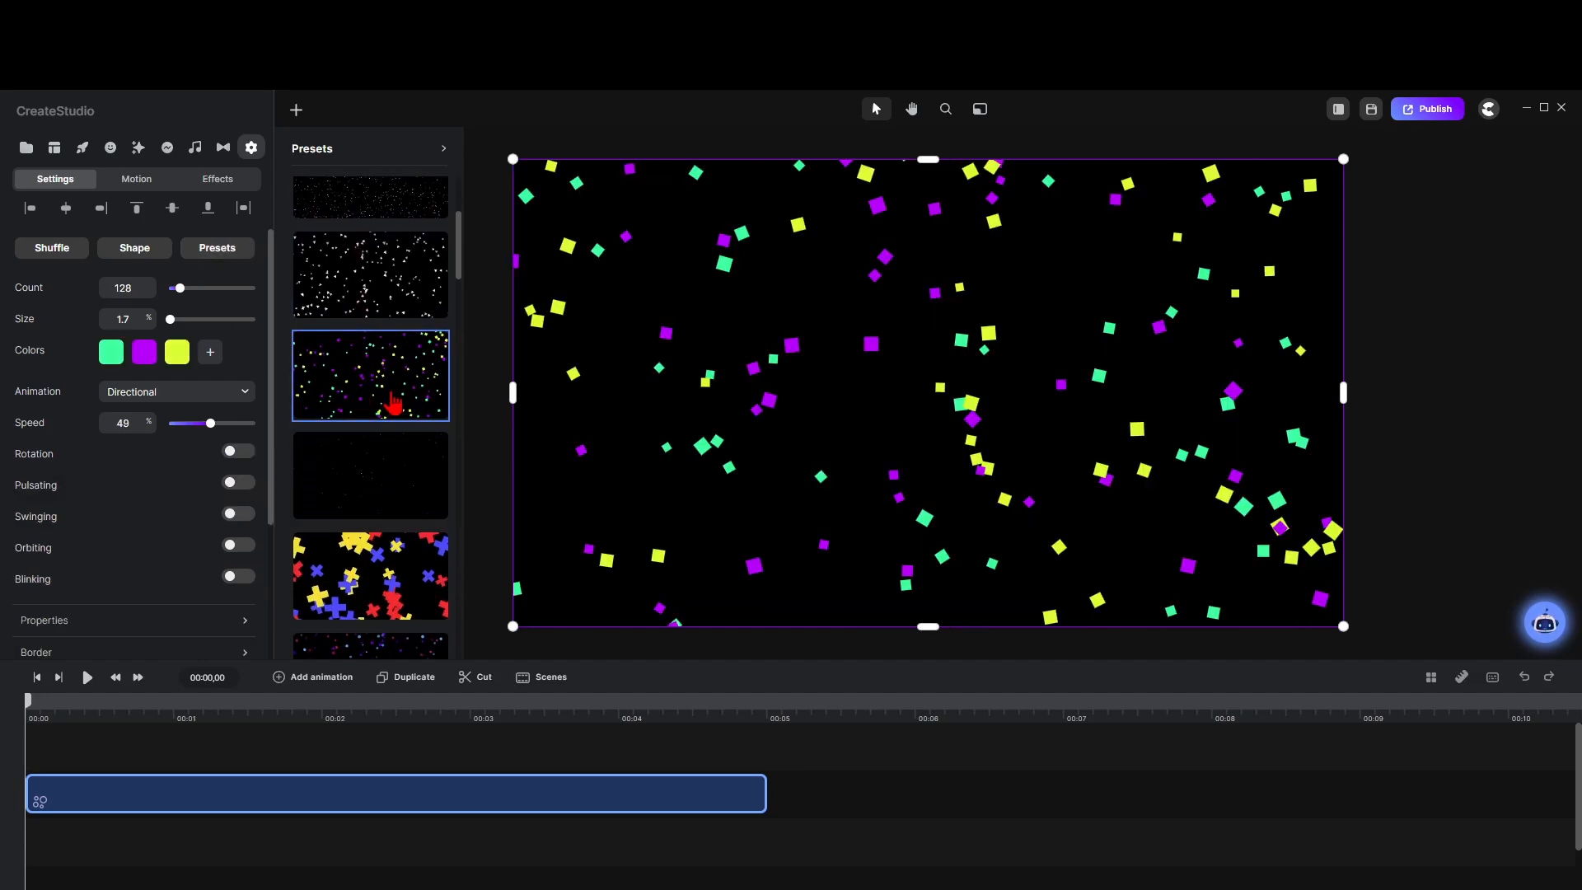
scroll(396, 408, down, 2)
click(389, 431)
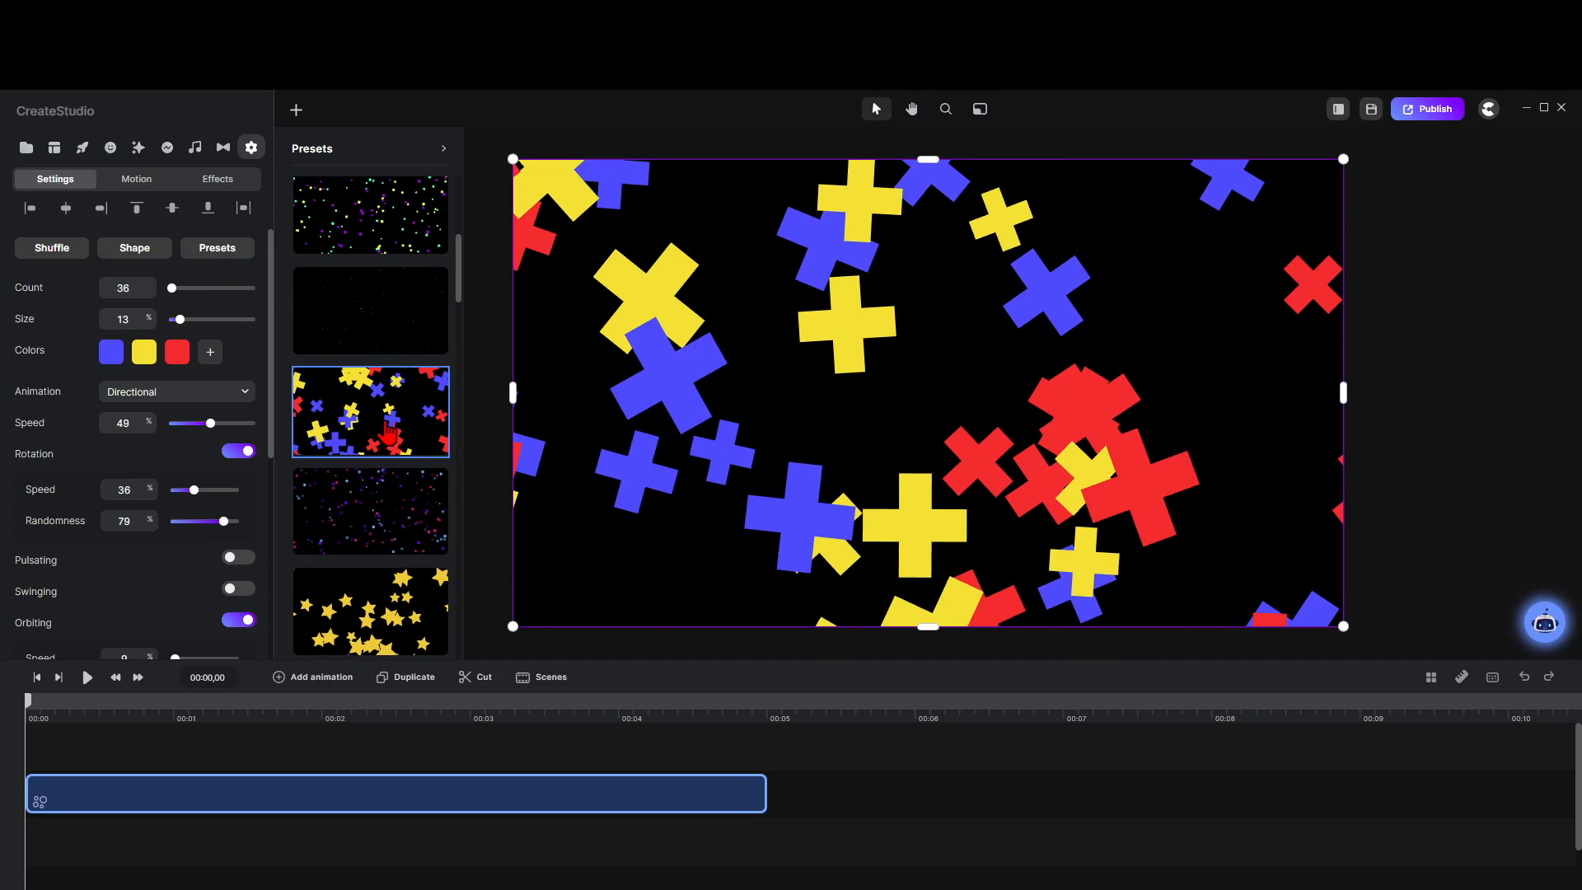
scroll(387, 429, down, 3)
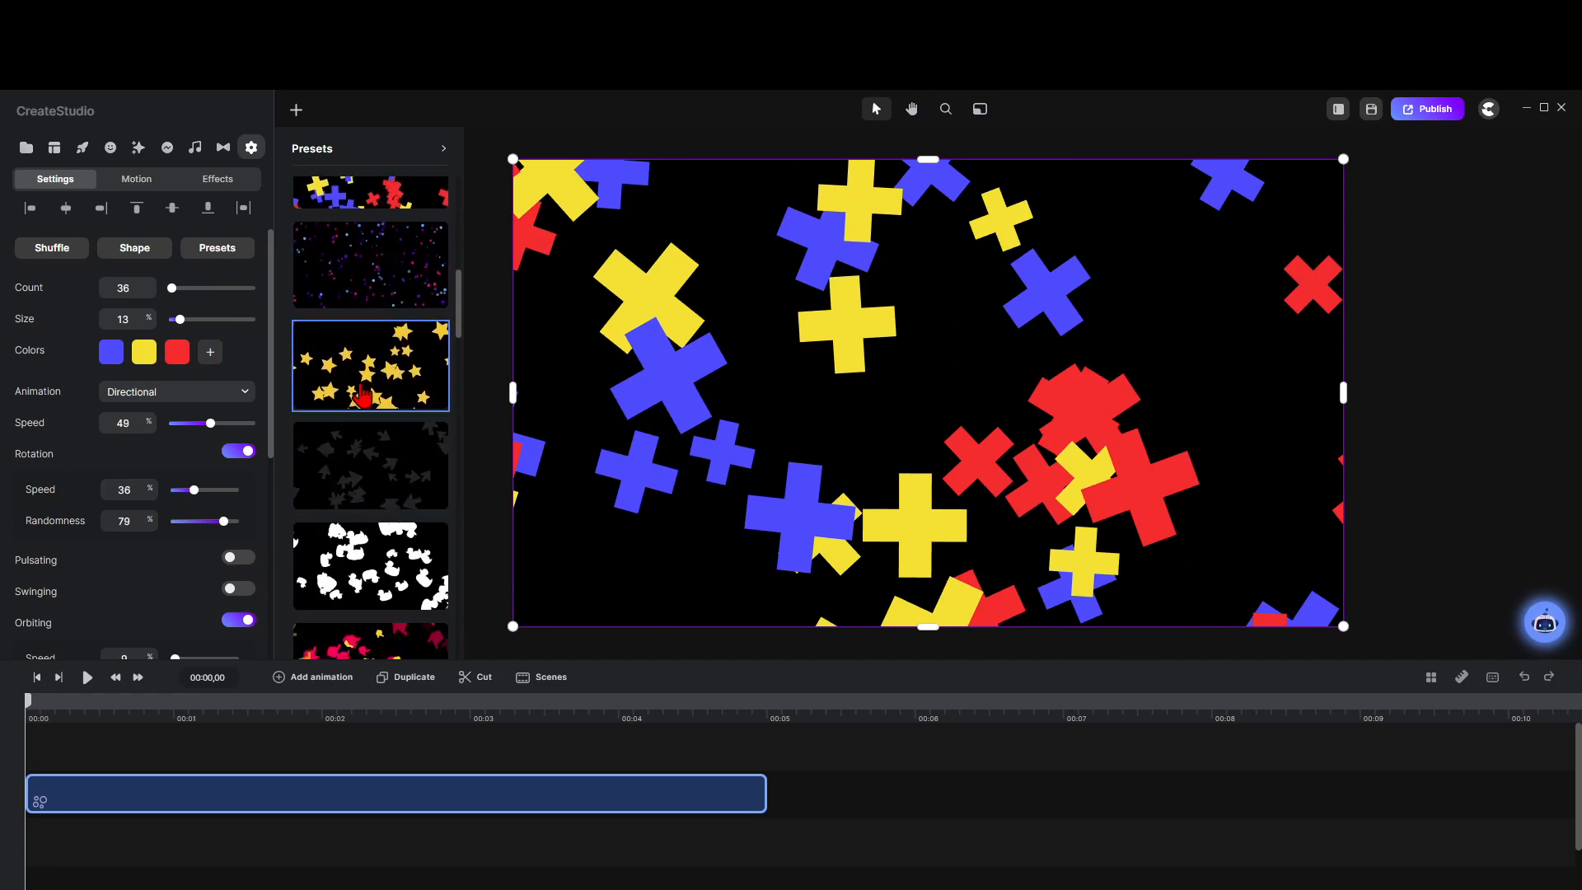
click(362, 396)
click(390, 570)
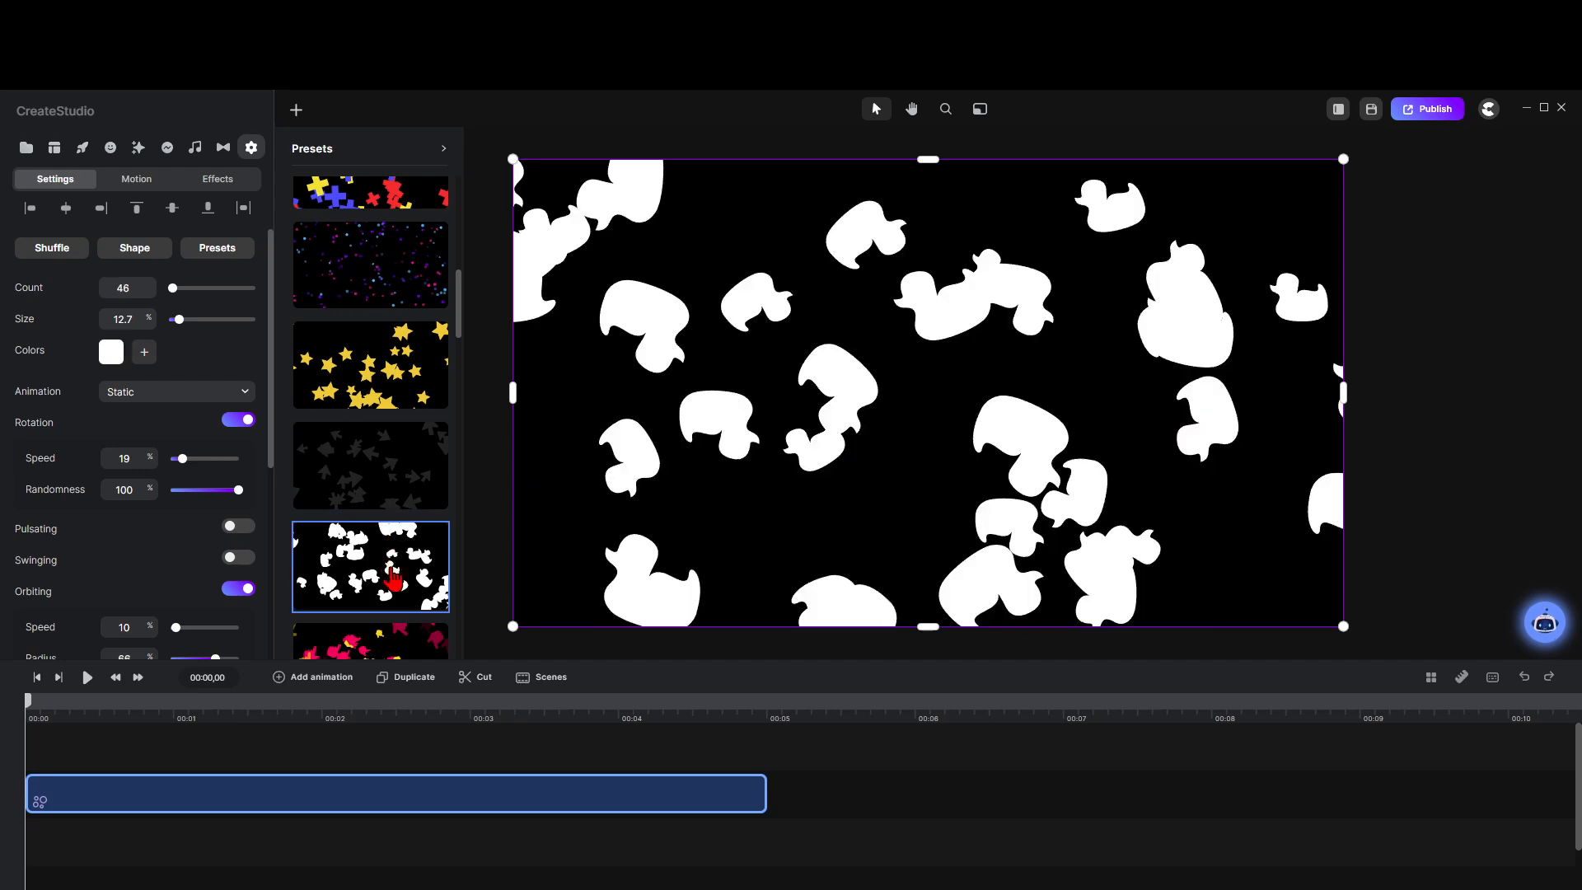
scroll(394, 578, down, 4)
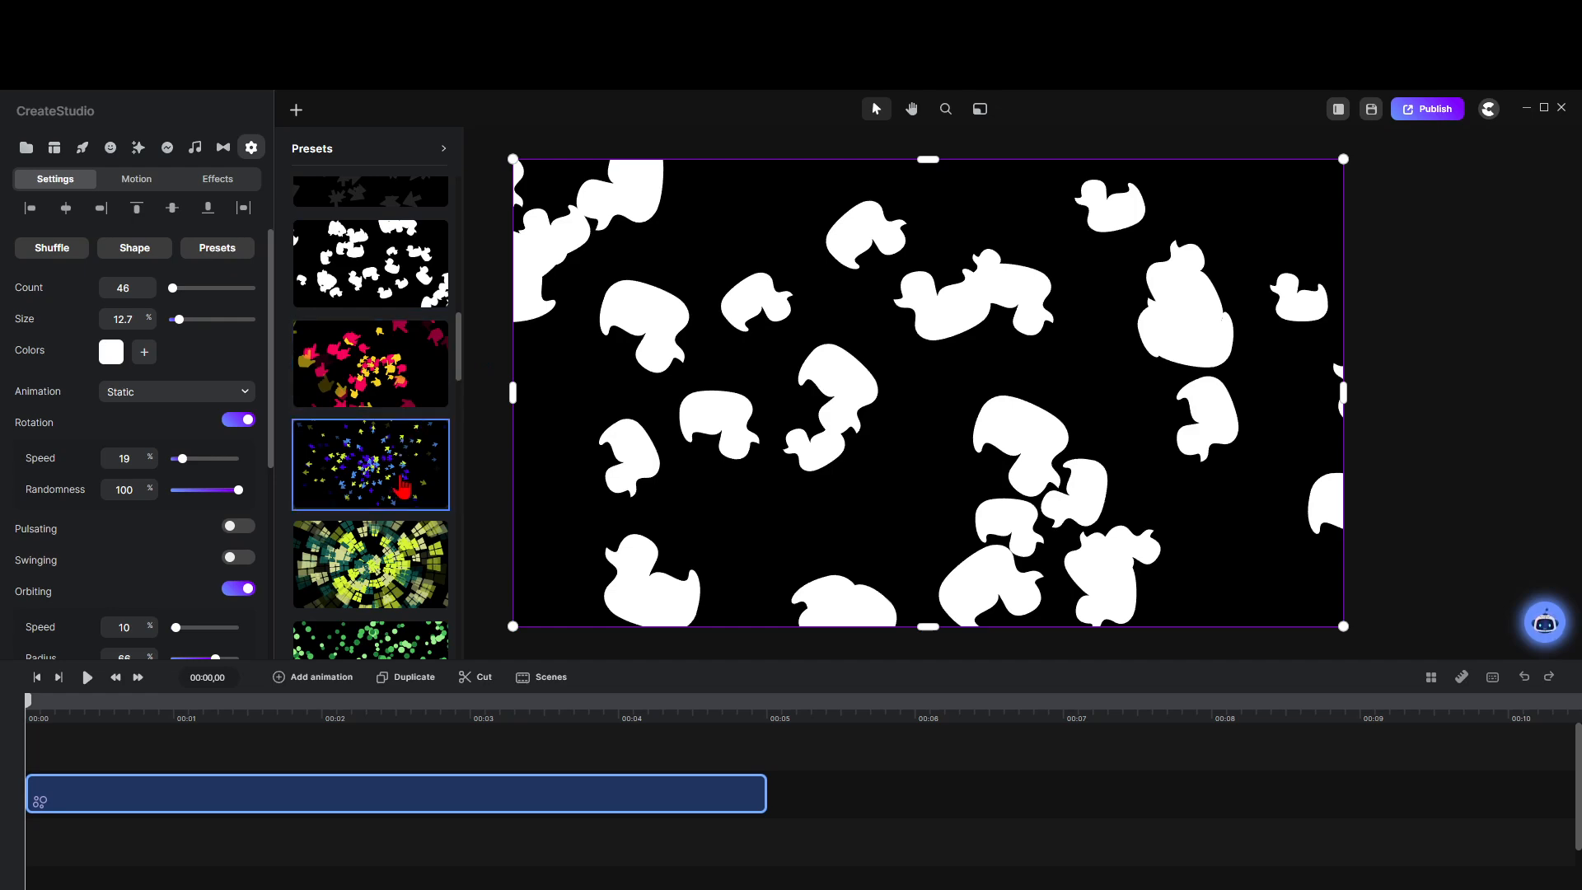
Step: Play the duck particle animation and examine its rotation, pulsating, swinging, orbiting and blinking settings
click(86, 684)
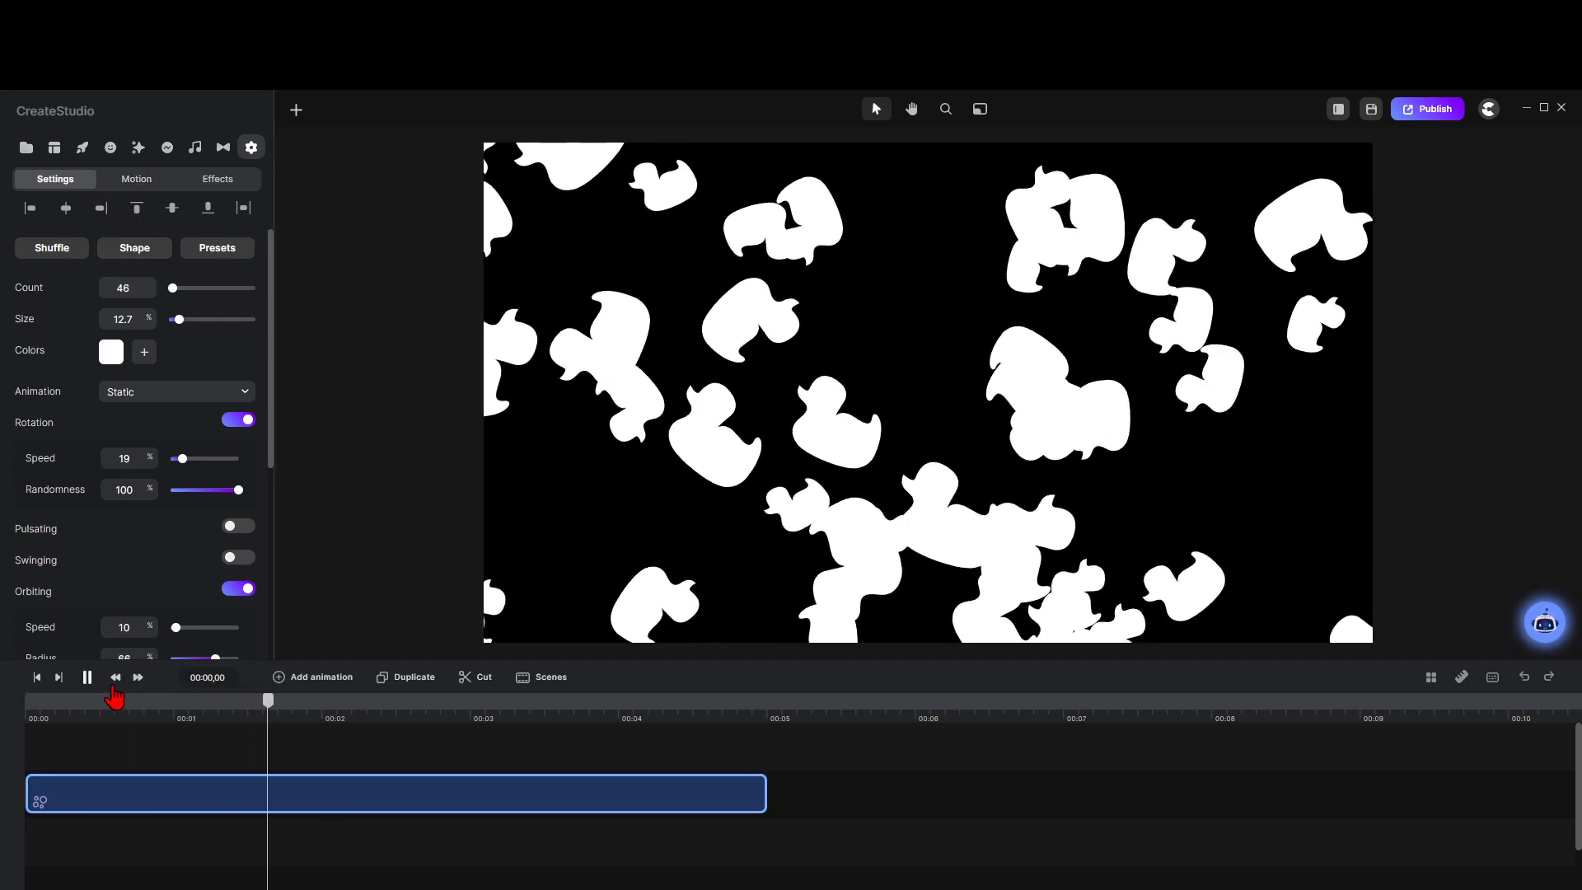
scroll(160, 427, down, 2)
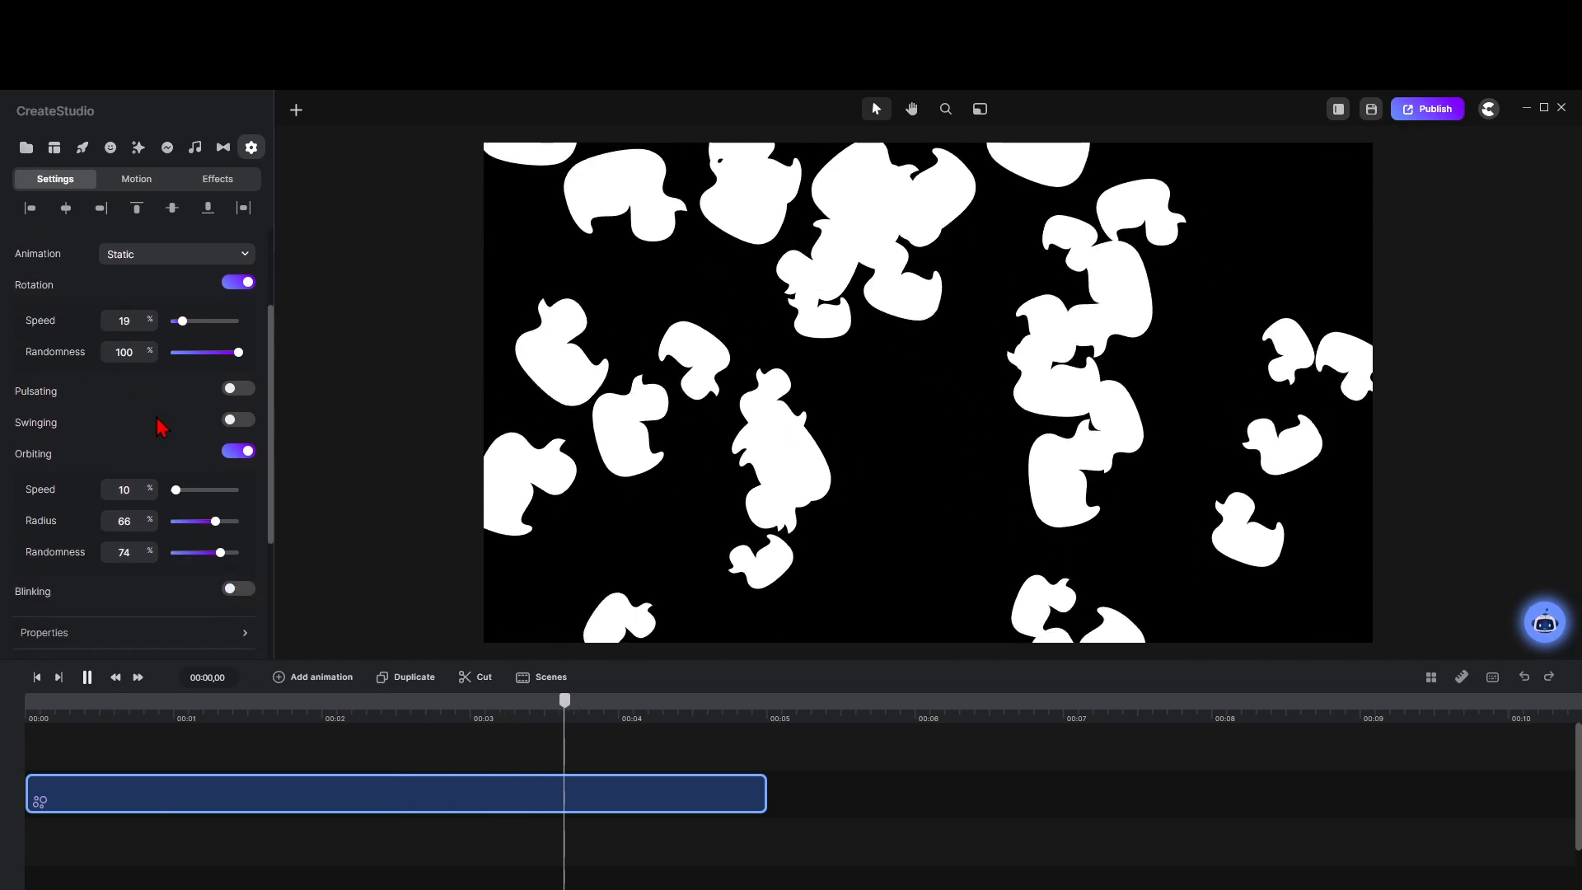
scroll(160, 427, down, 3)
scroll(189, 404, up, 2)
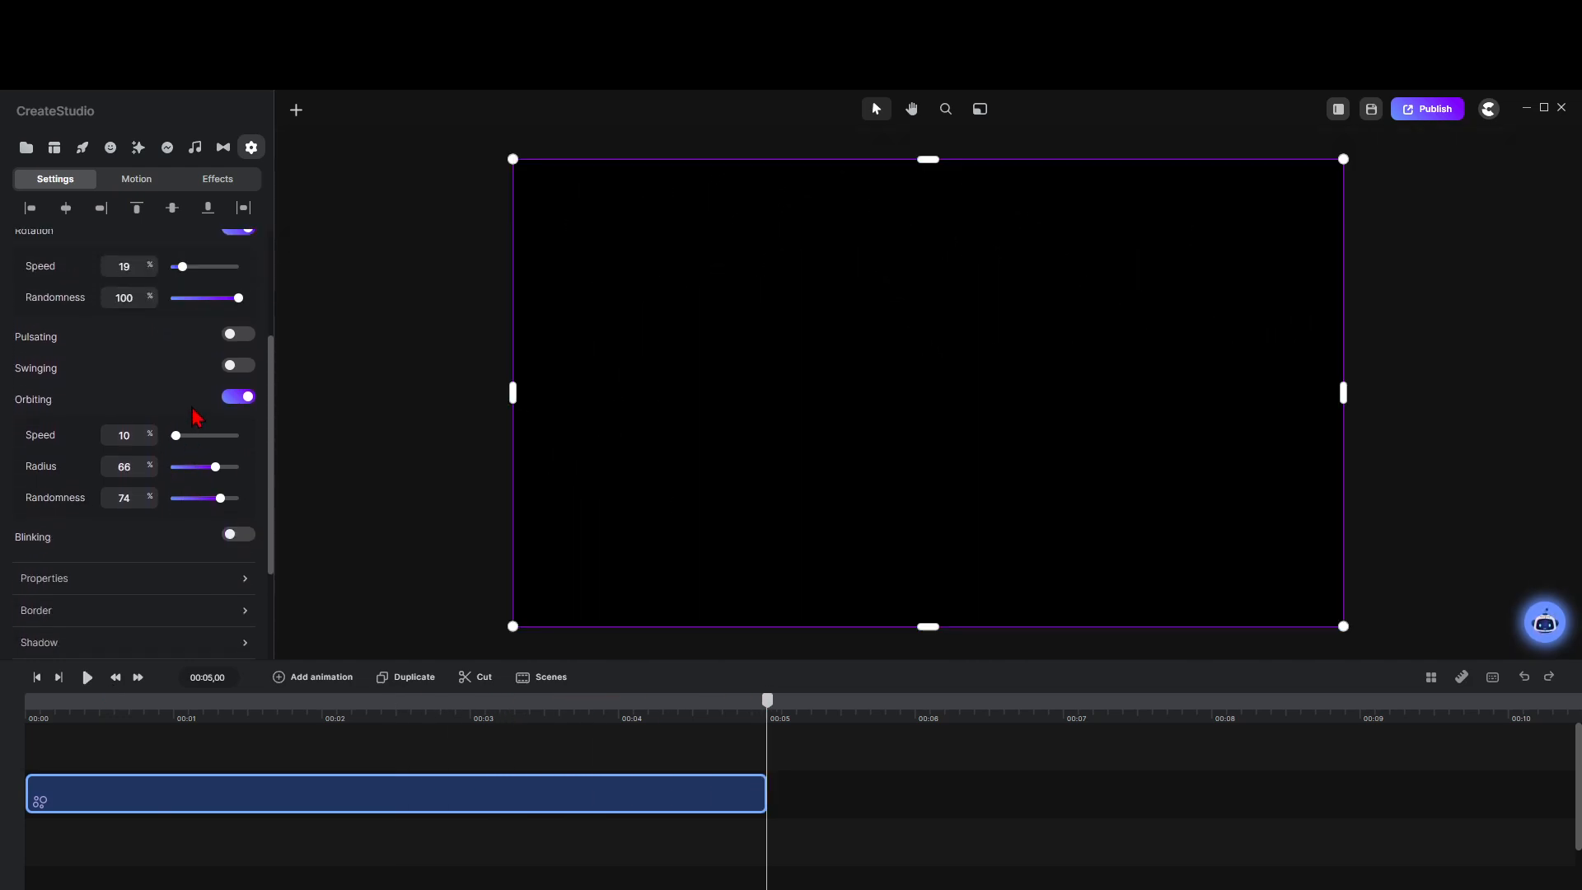
scroll(195, 418, up, 1)
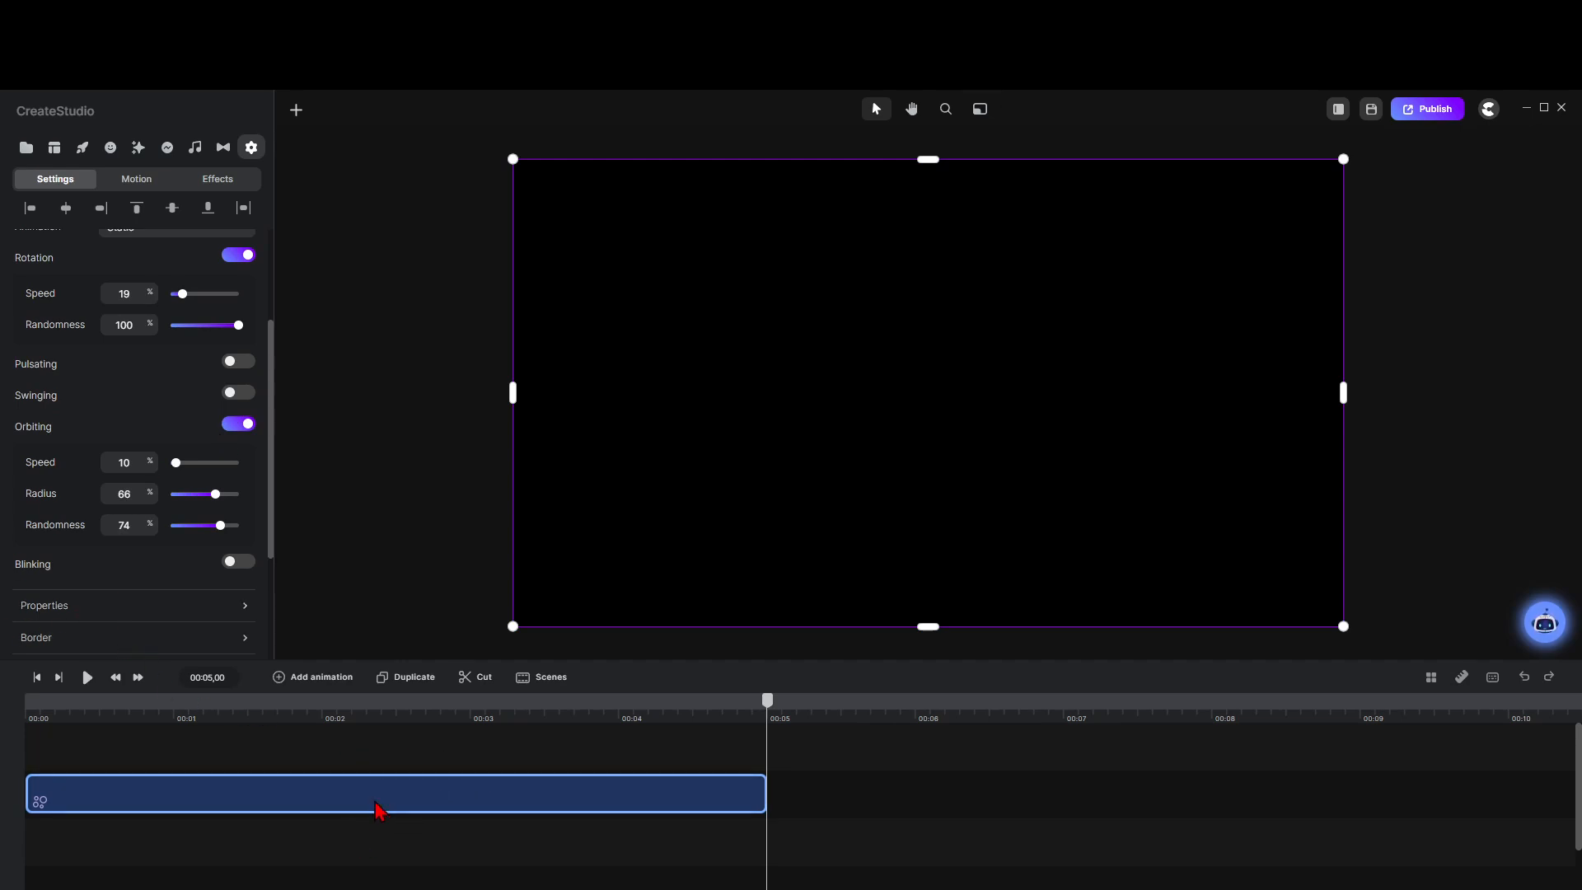
Step: Delete the particles clip and return the playhead to the start of the timeline
key(Delete)
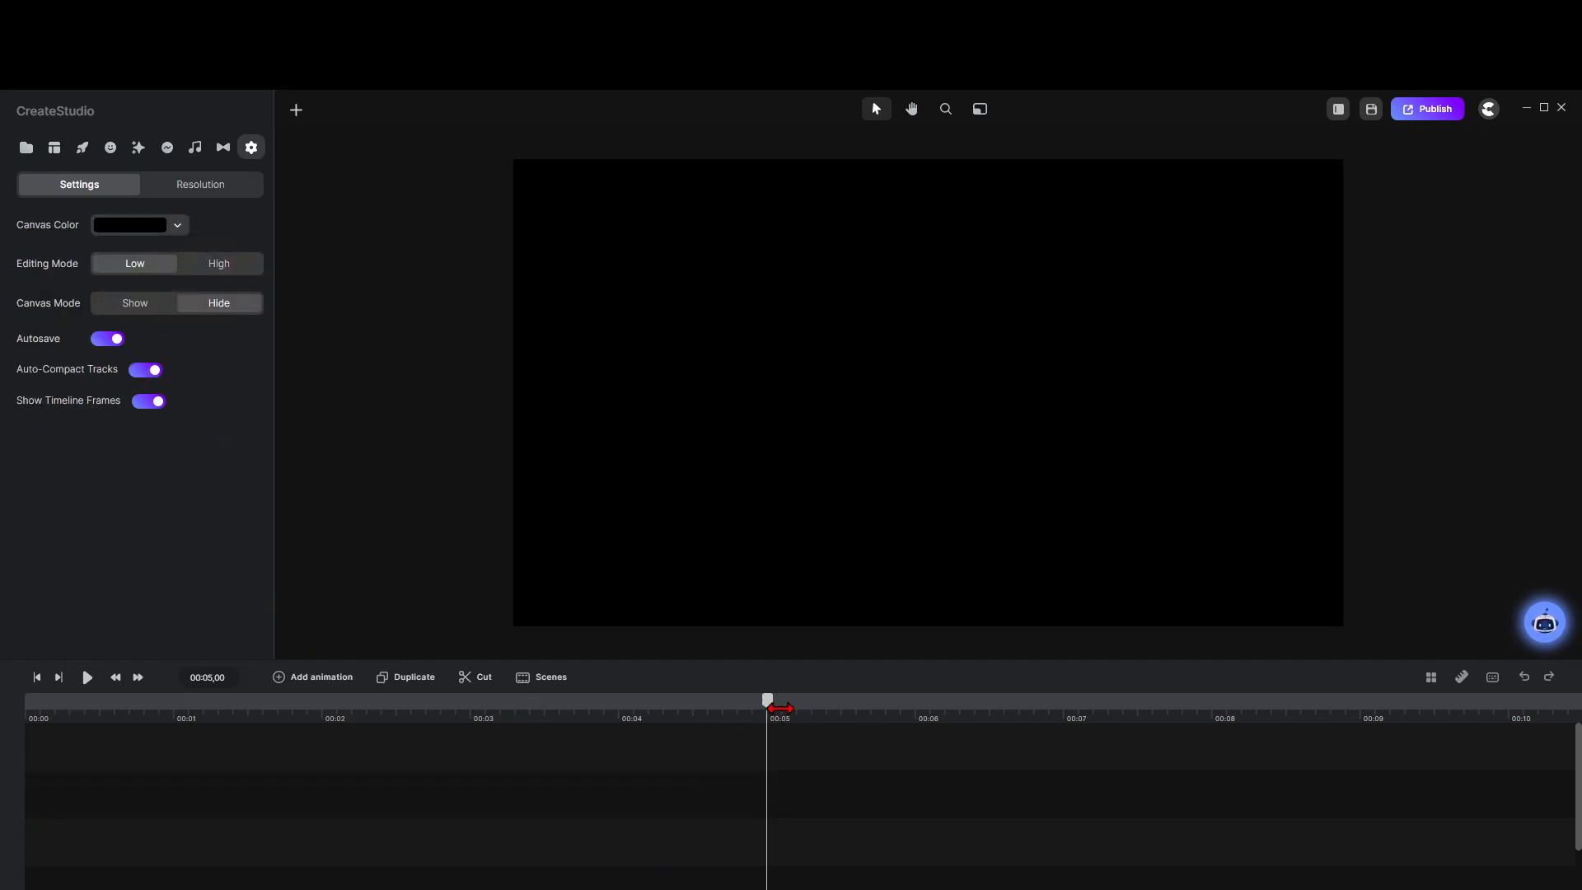
drag(767, 701, 28, 719)
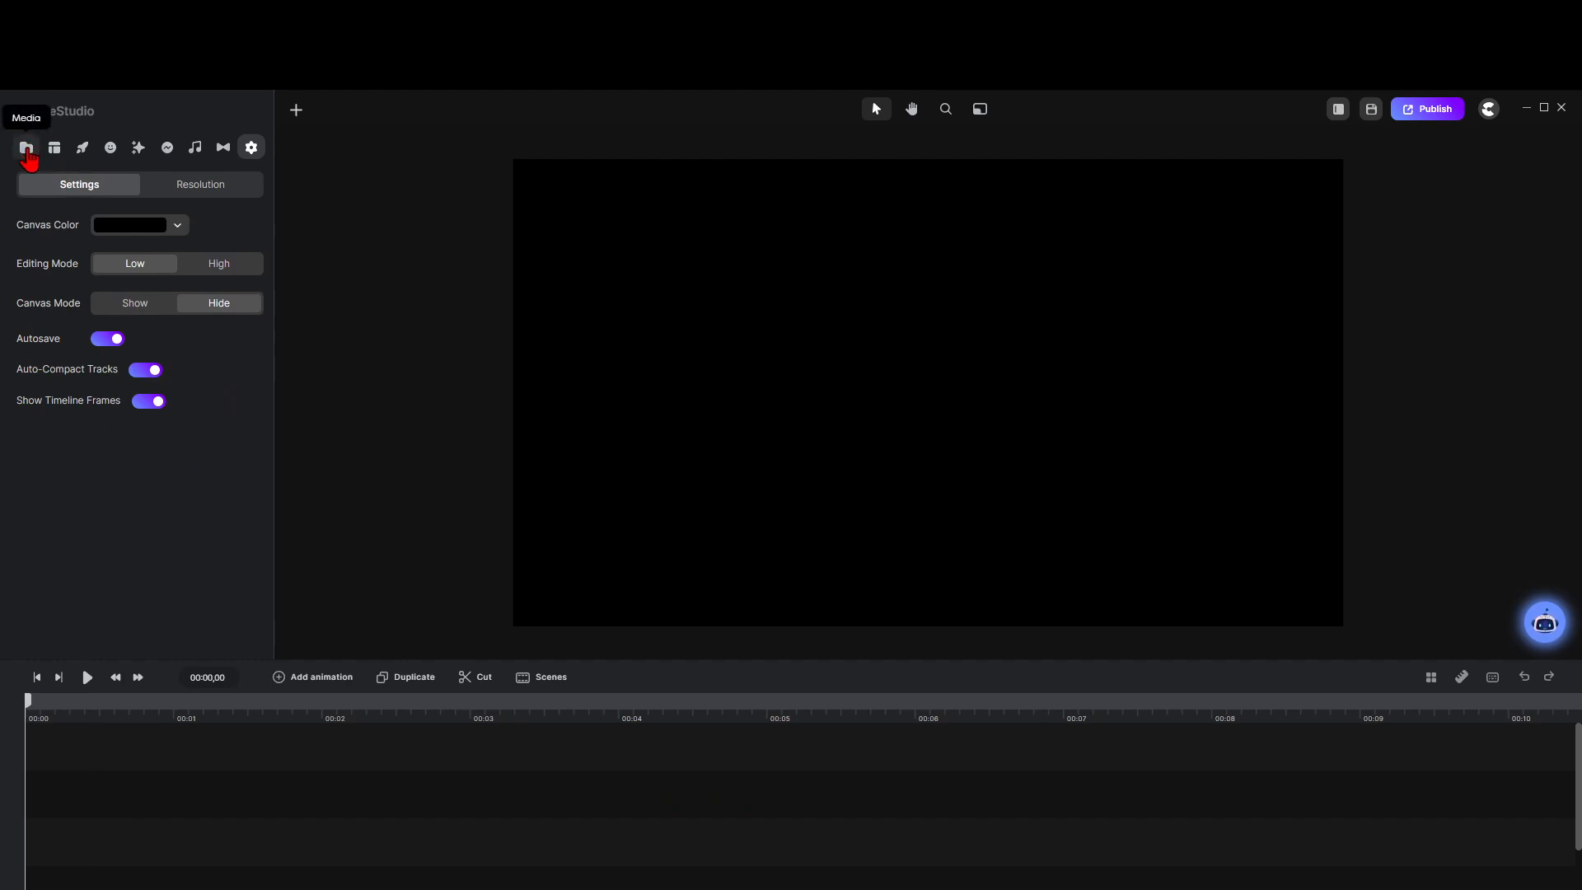
Step: Add the Tim Hortons cup image at the start of the timeline and extend its clip to about 10 seconds
click(27, 155)
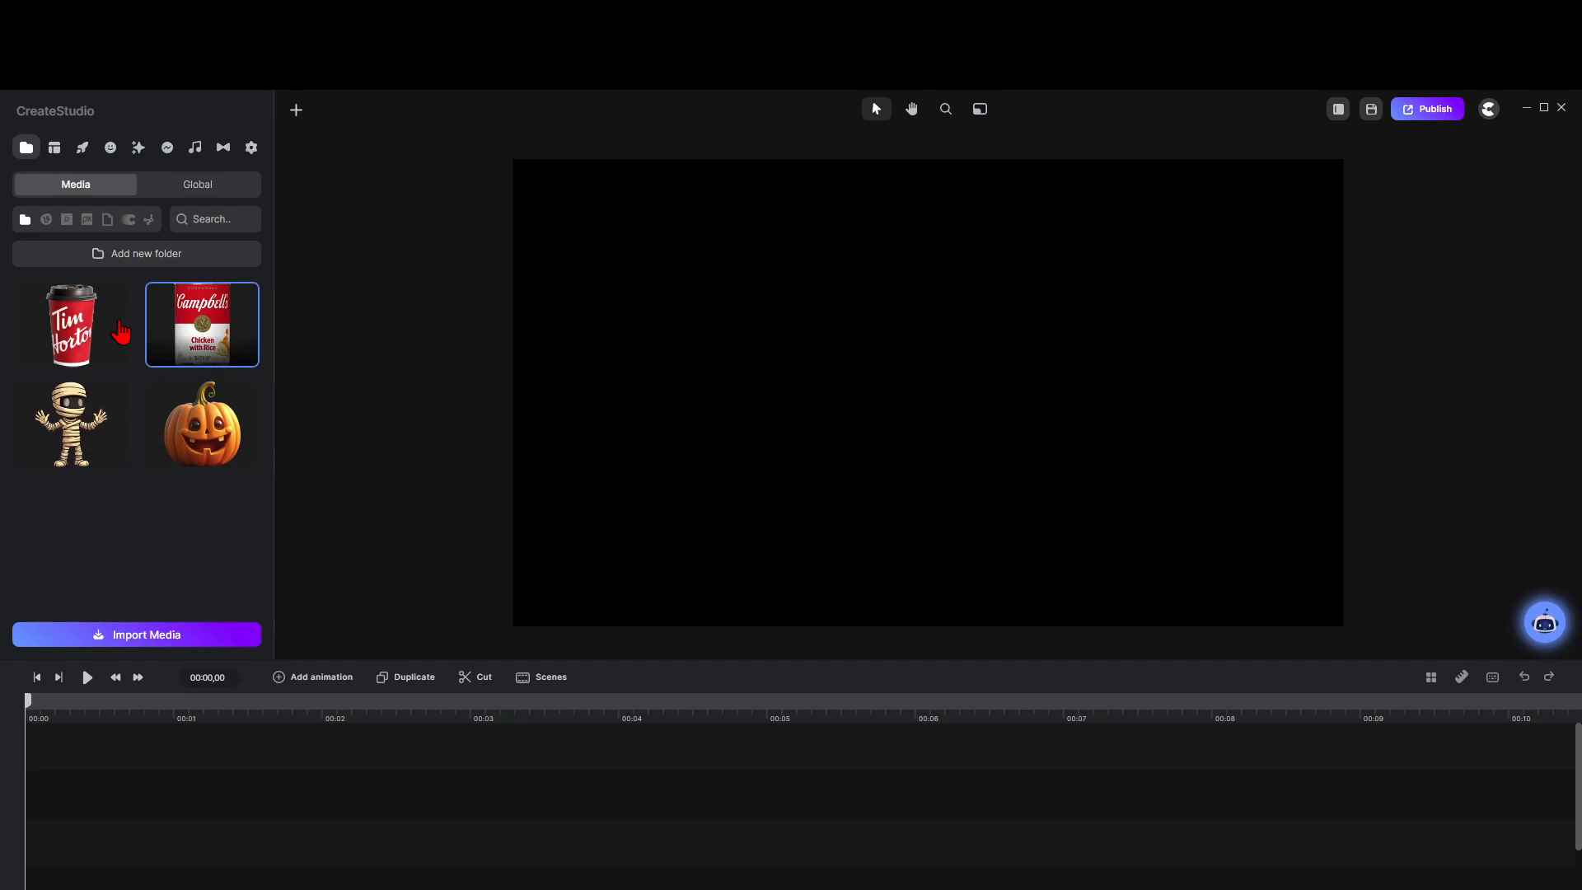
drag(98, 334, 37, 805)
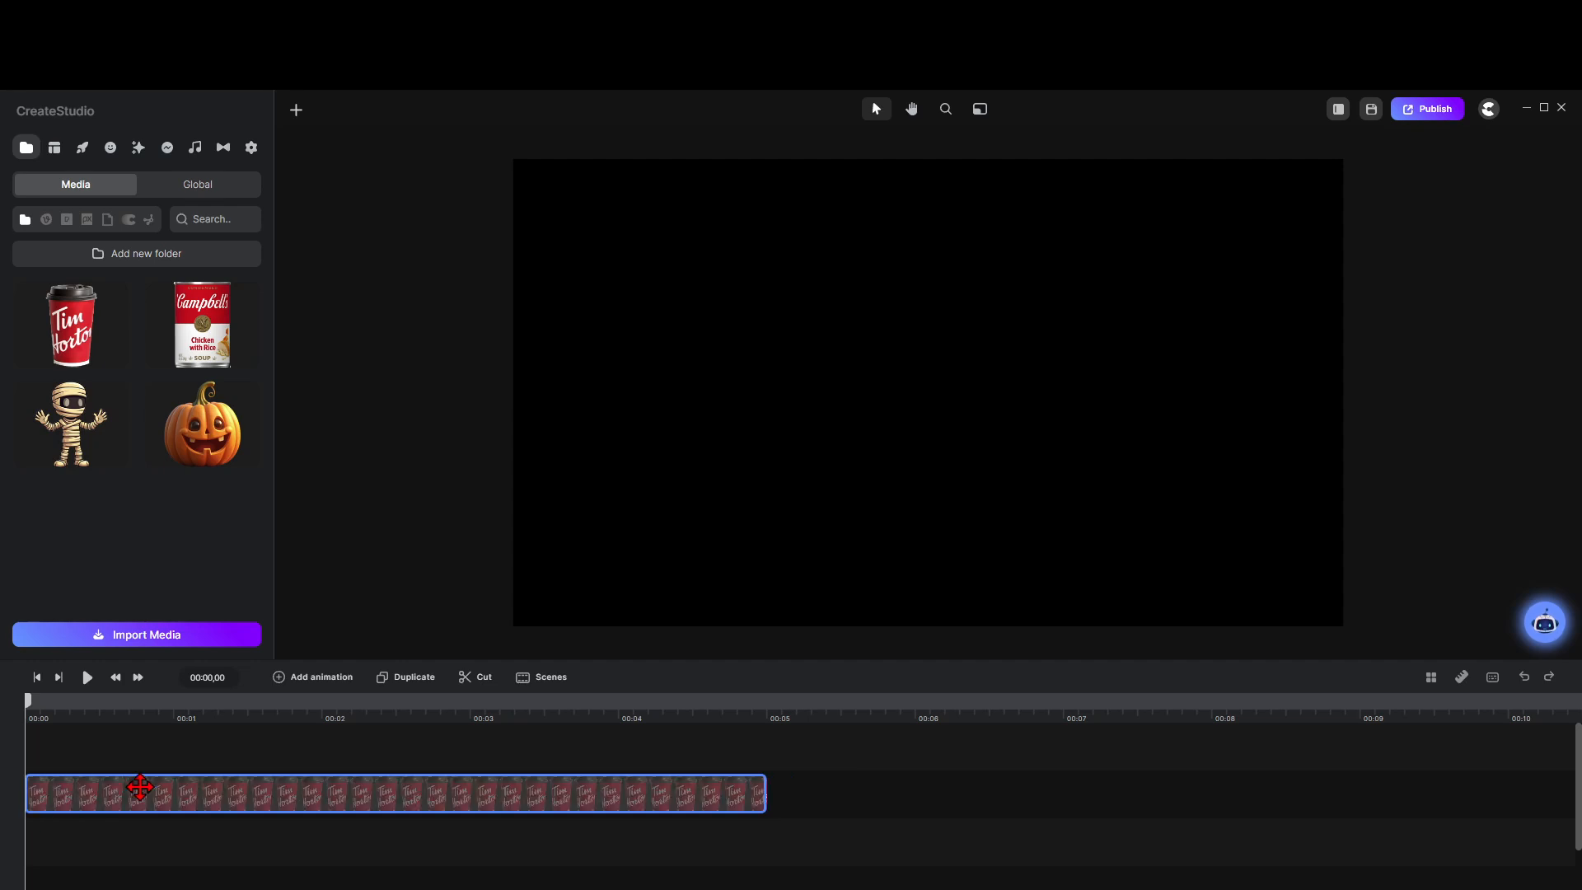
drag(766, 793, 1522, 775)
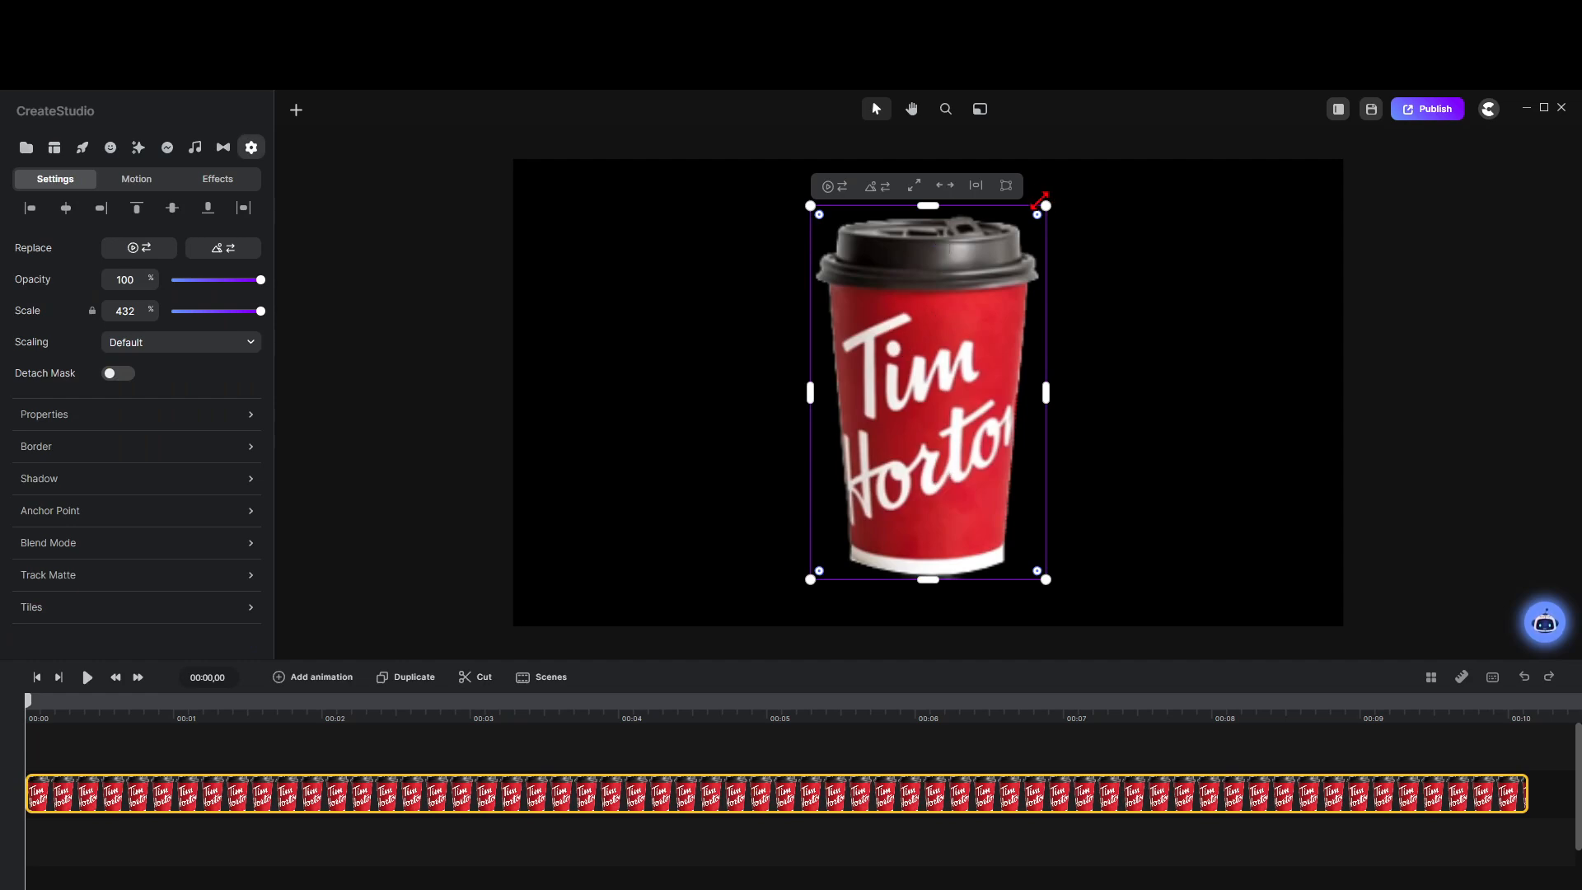
Step: Scale the cup down to 111% and place it near the bottom center of the canvas
drag(1049, 201, 871, 486)
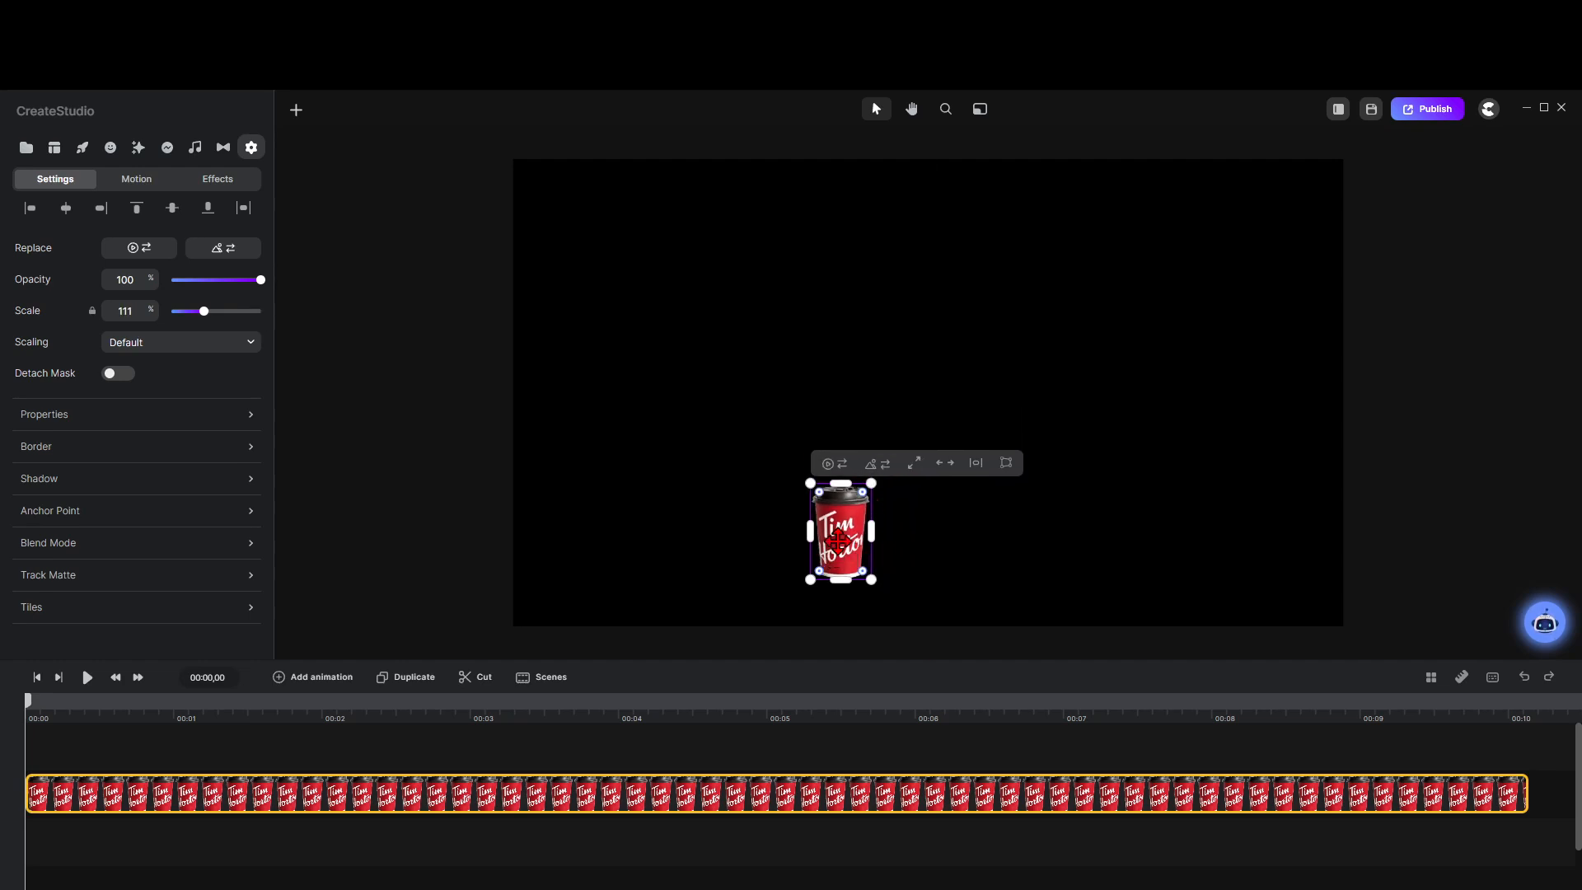
drag(835, 541, 911, 529)
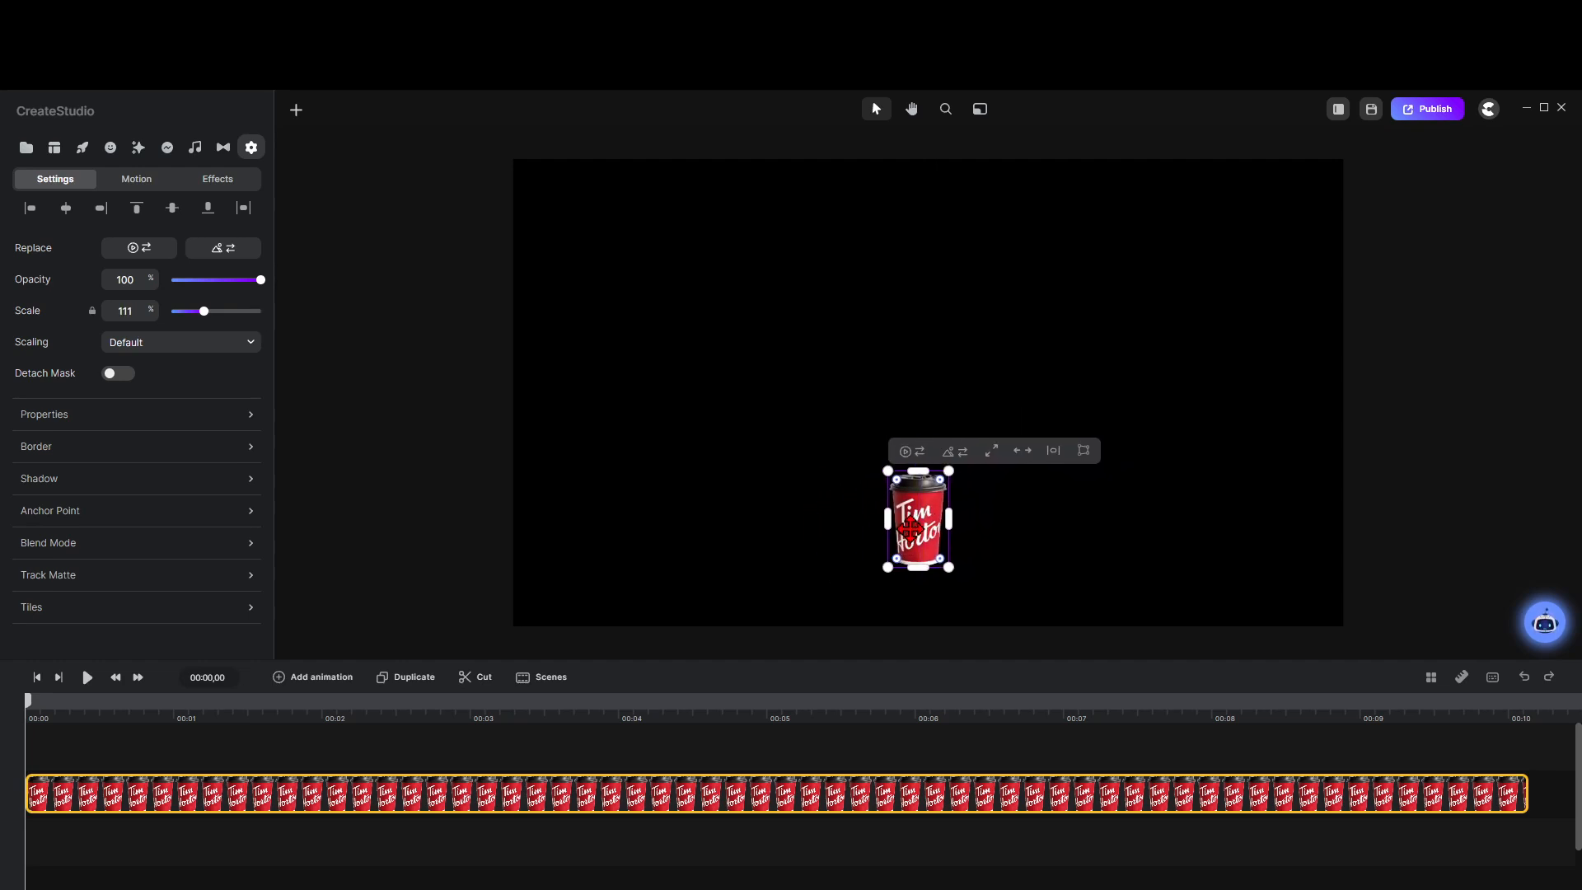
Step: Duplicate the cup twice and place one copy in the upper right area of the canvas, enlarged and tilted left
click(419, 676)
click(419, 681)
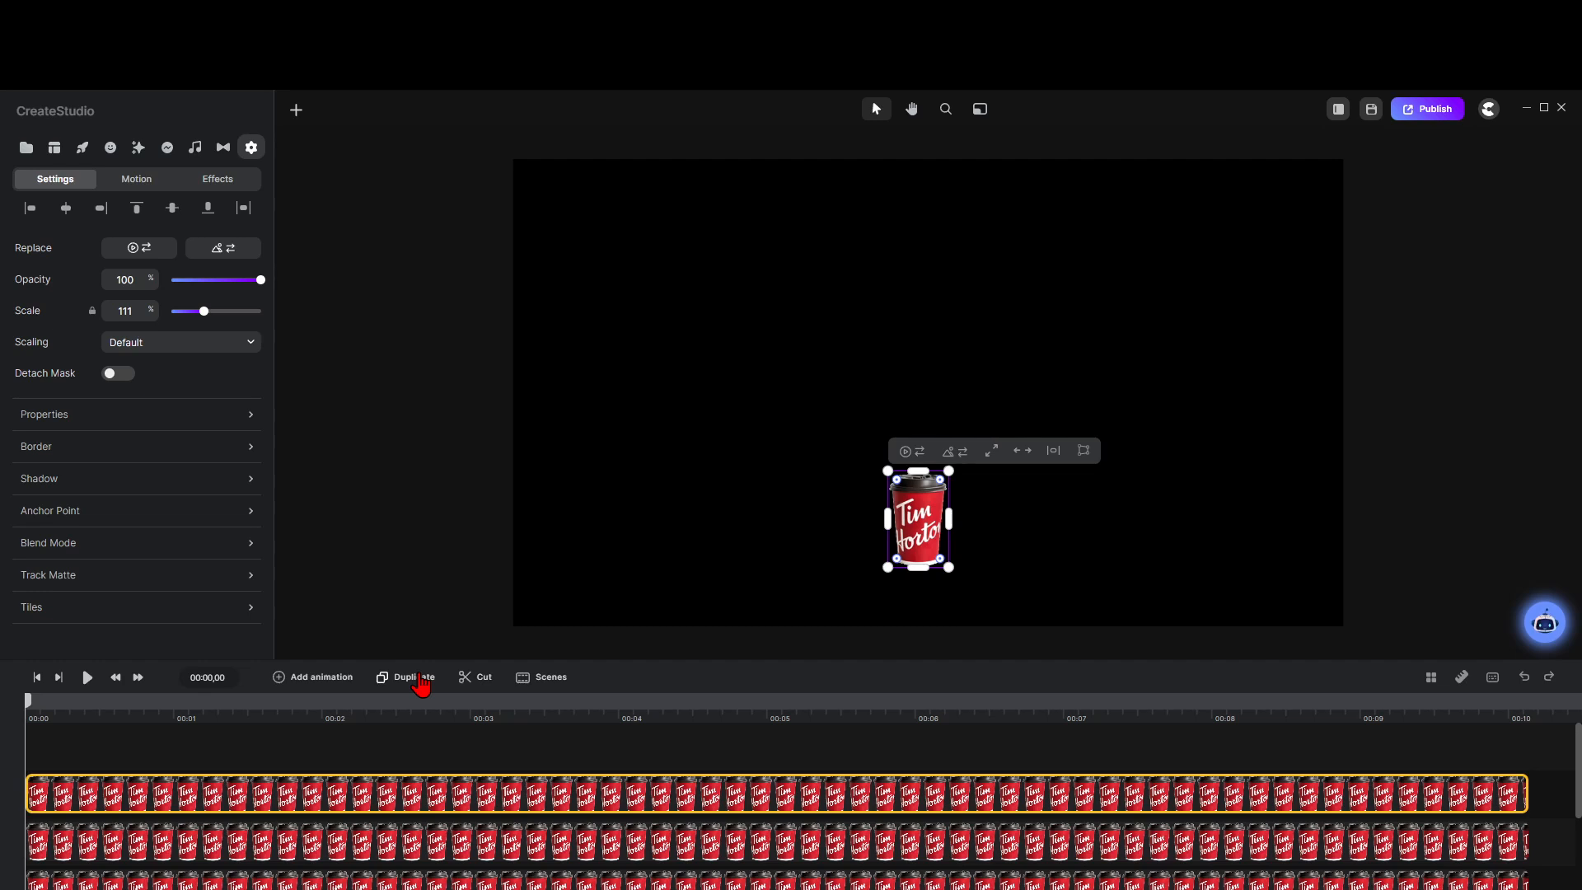
drag(923, 556, 1196, 387)
Step: Move the second cup copy to the upper left area of the canvas, turn it upside down at an angle and enlarge it to 149%
click(394, 859)
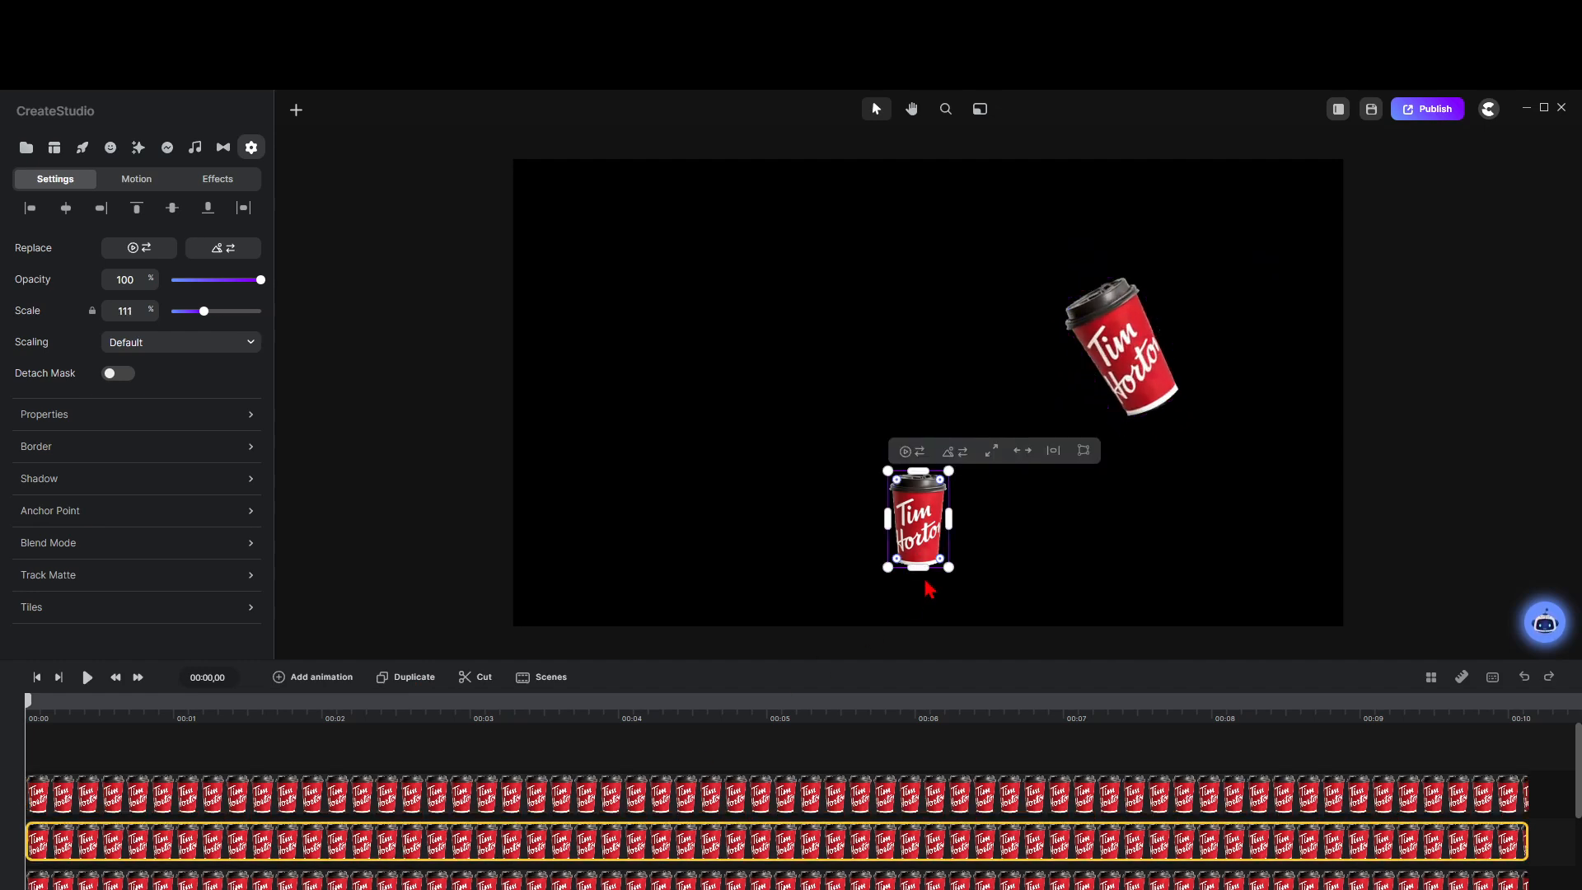
drag(924, 538, 692, 278)
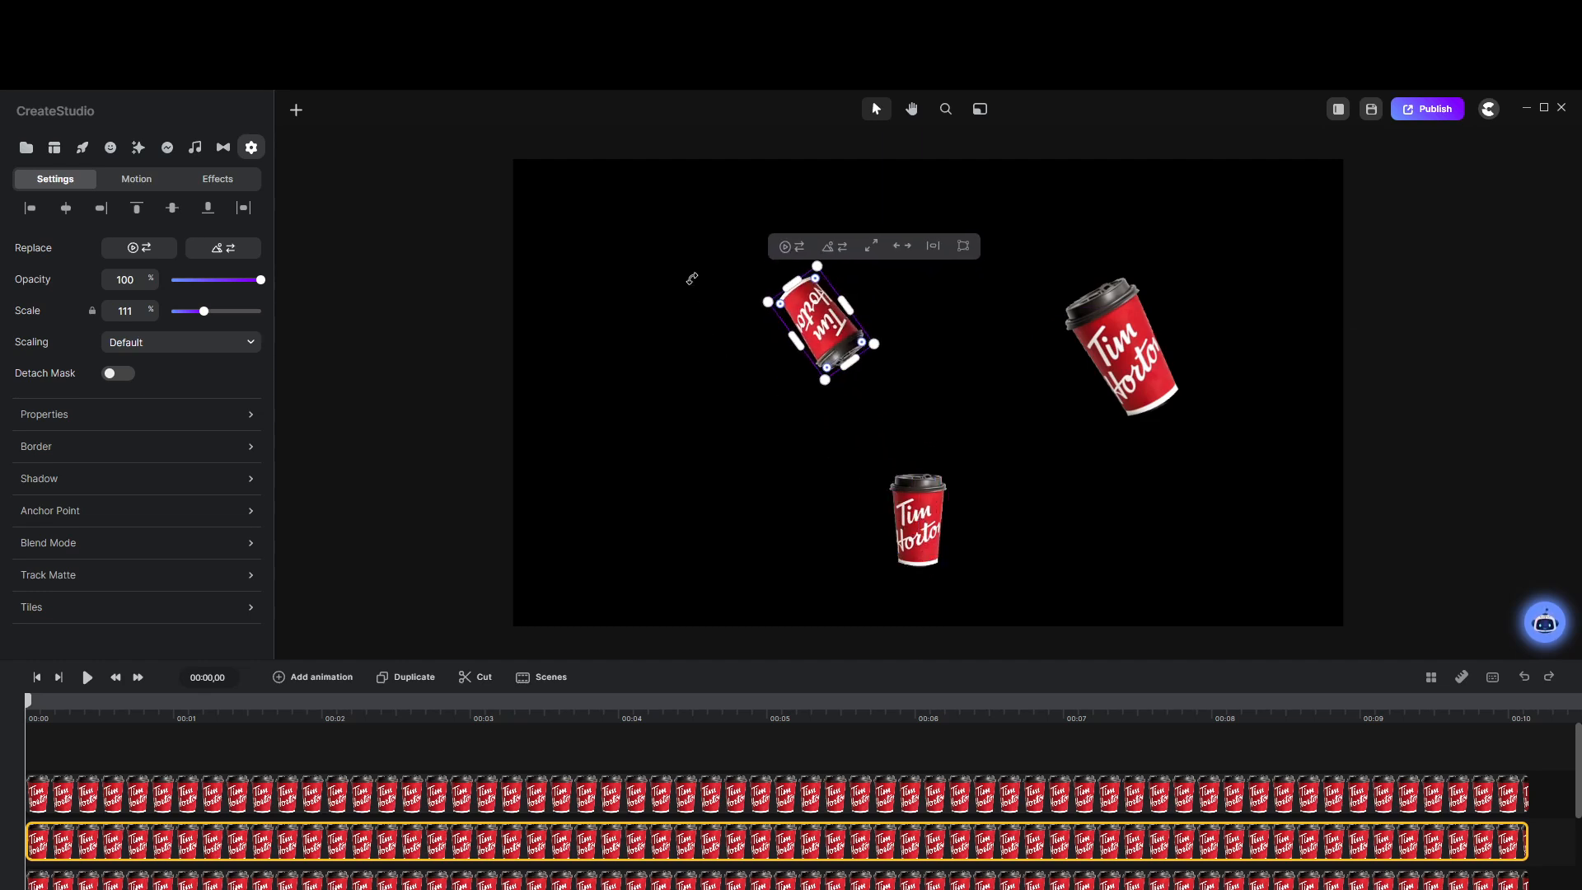
drag(827, 353, 762, 394)
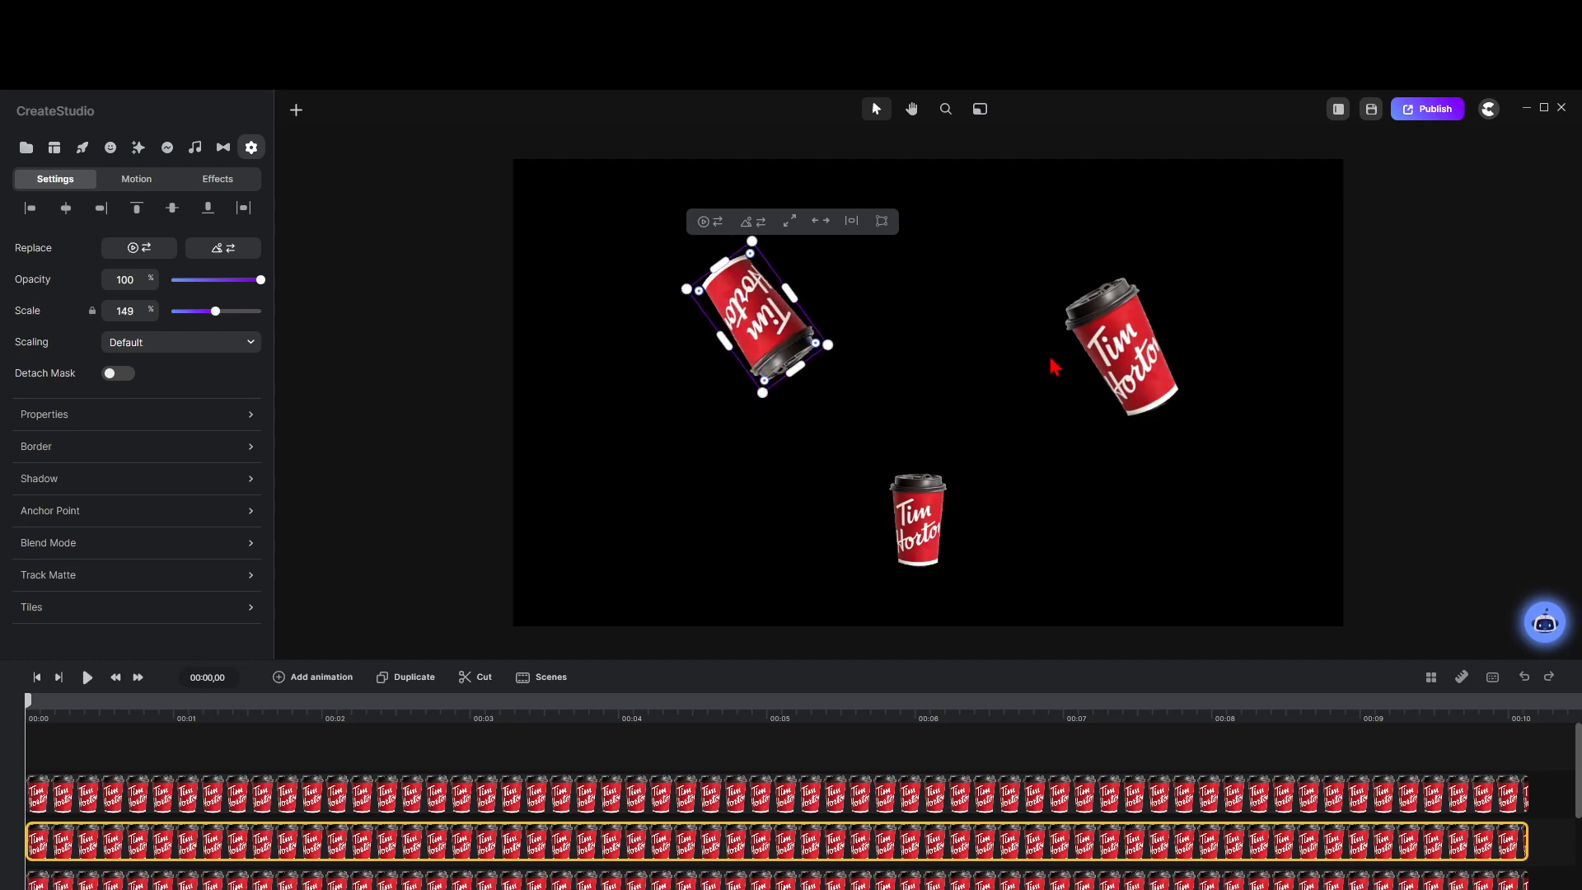
Step: Enlarge the tilted cup in the upper right area of the canvas to 184%
click(1111, 387)
drag(1121, 431, 1118, 466)
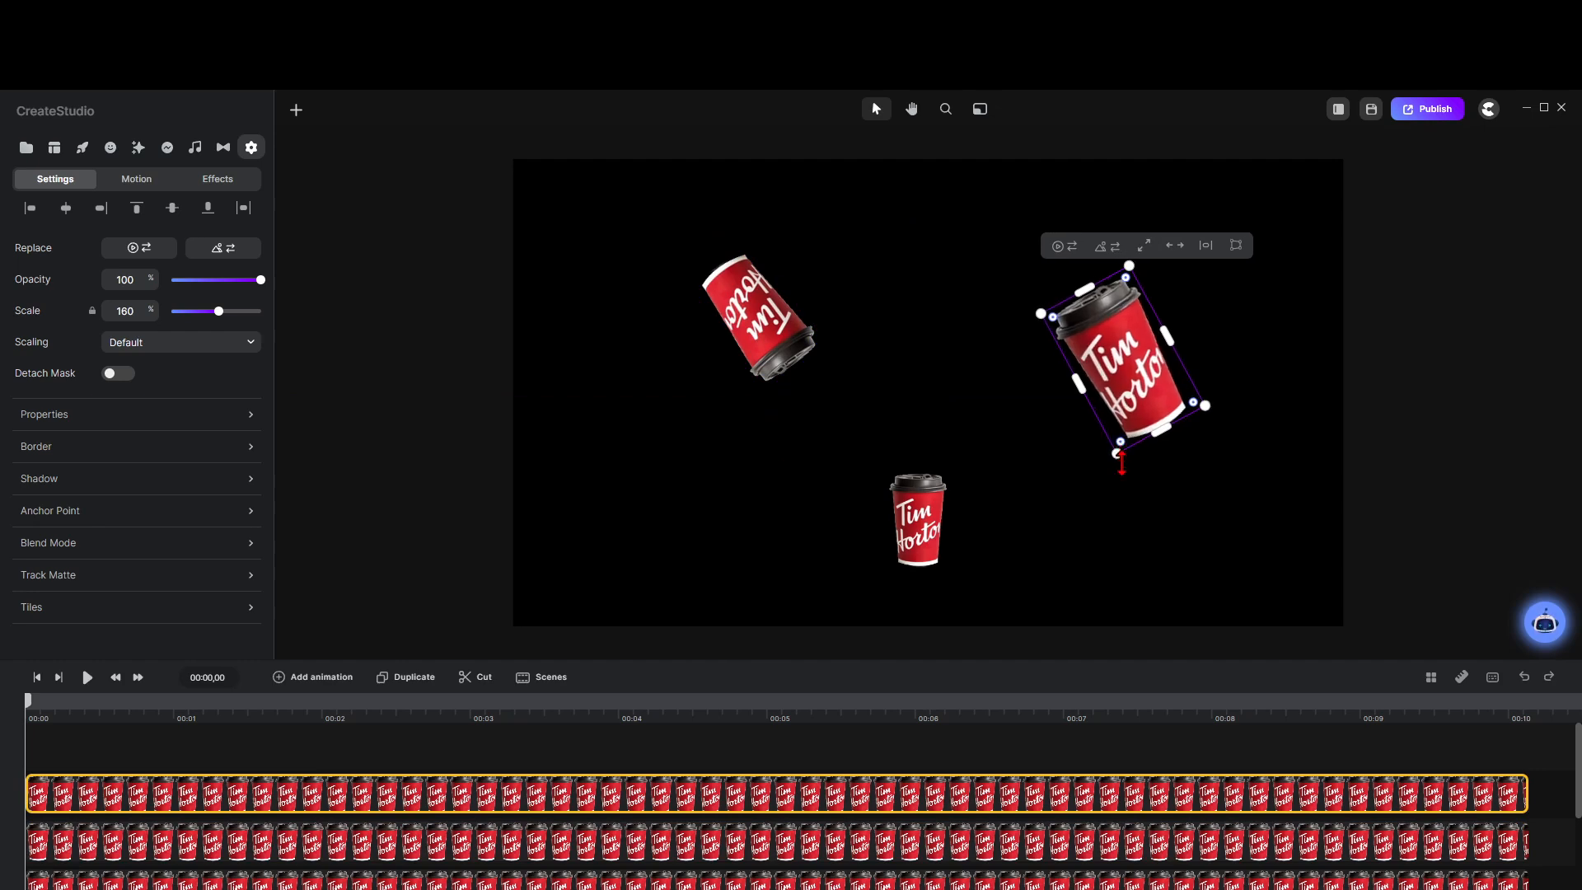
click(1399, 421)
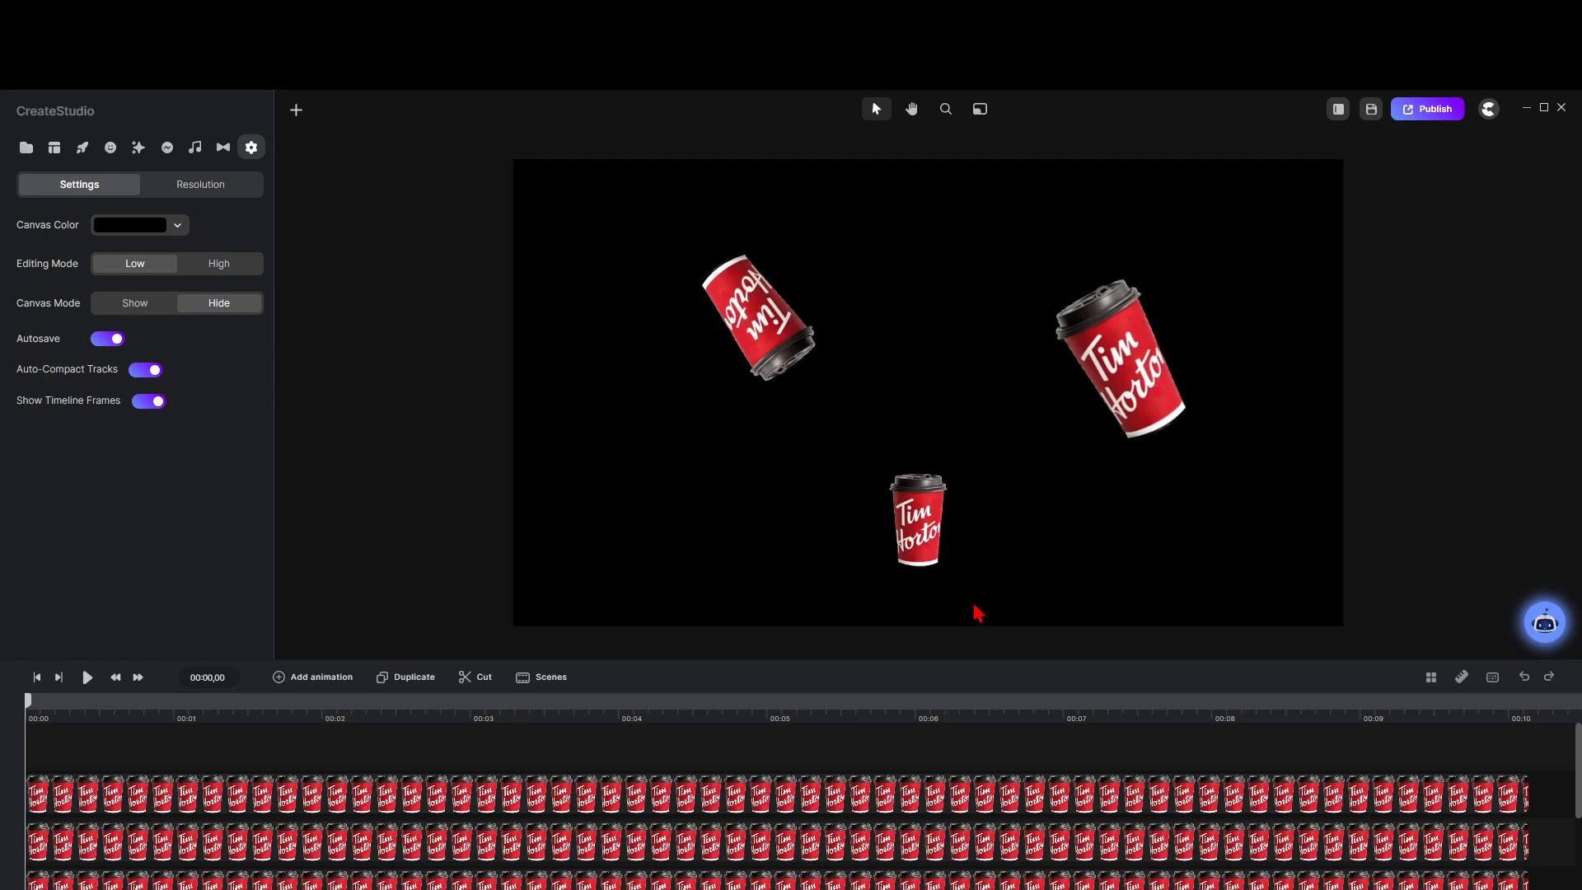
Step: Select all three cup clips on the timeline and combine them into one group
scroll(818, 772, down, 1)
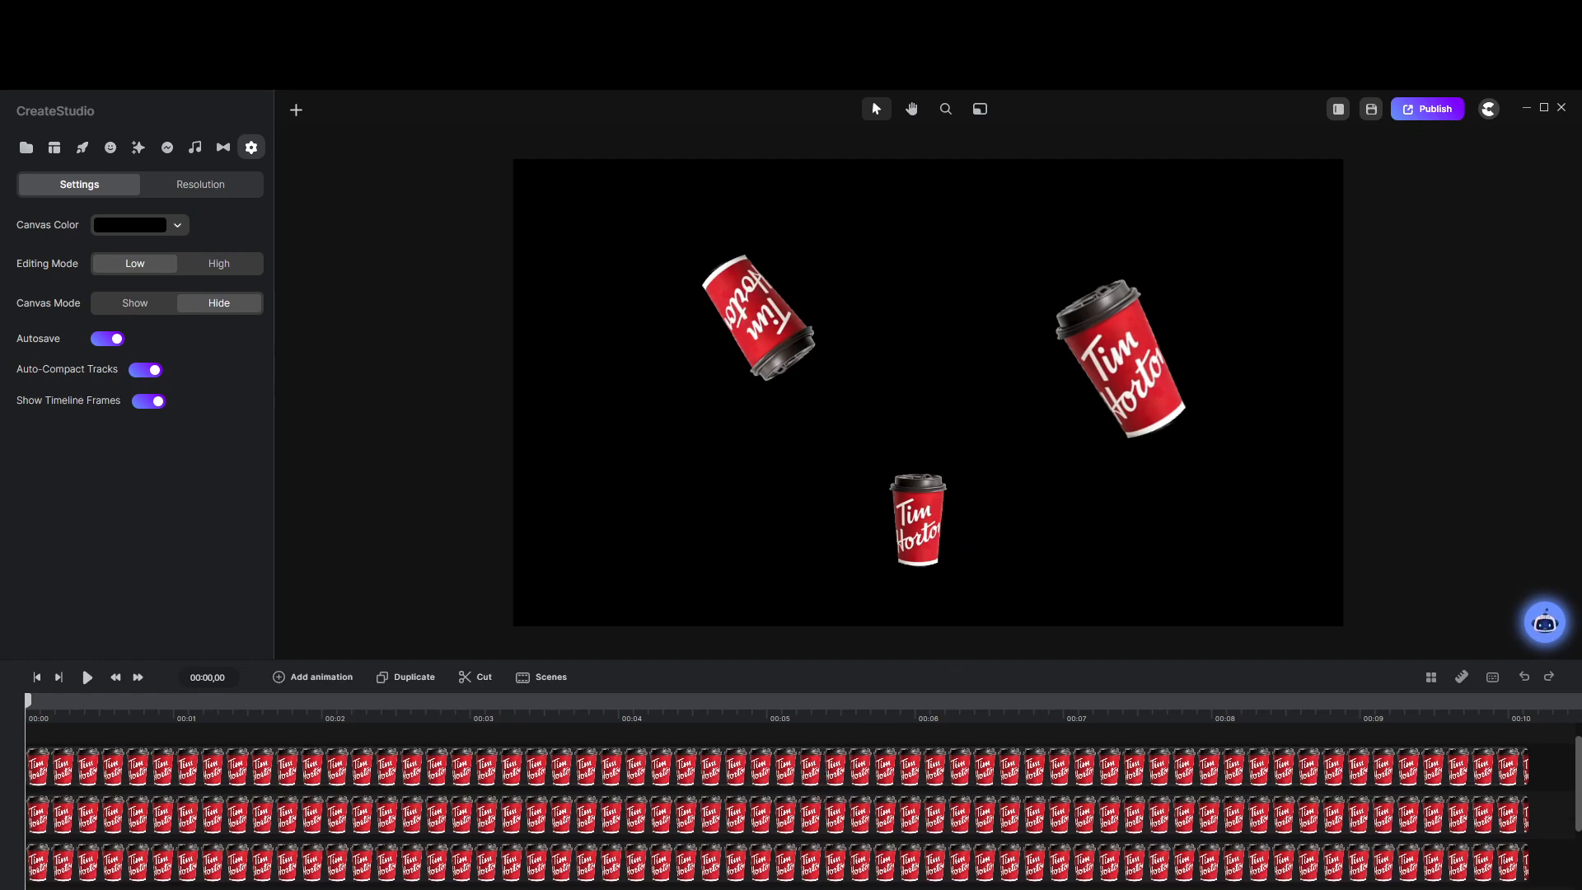
click(546, 756)
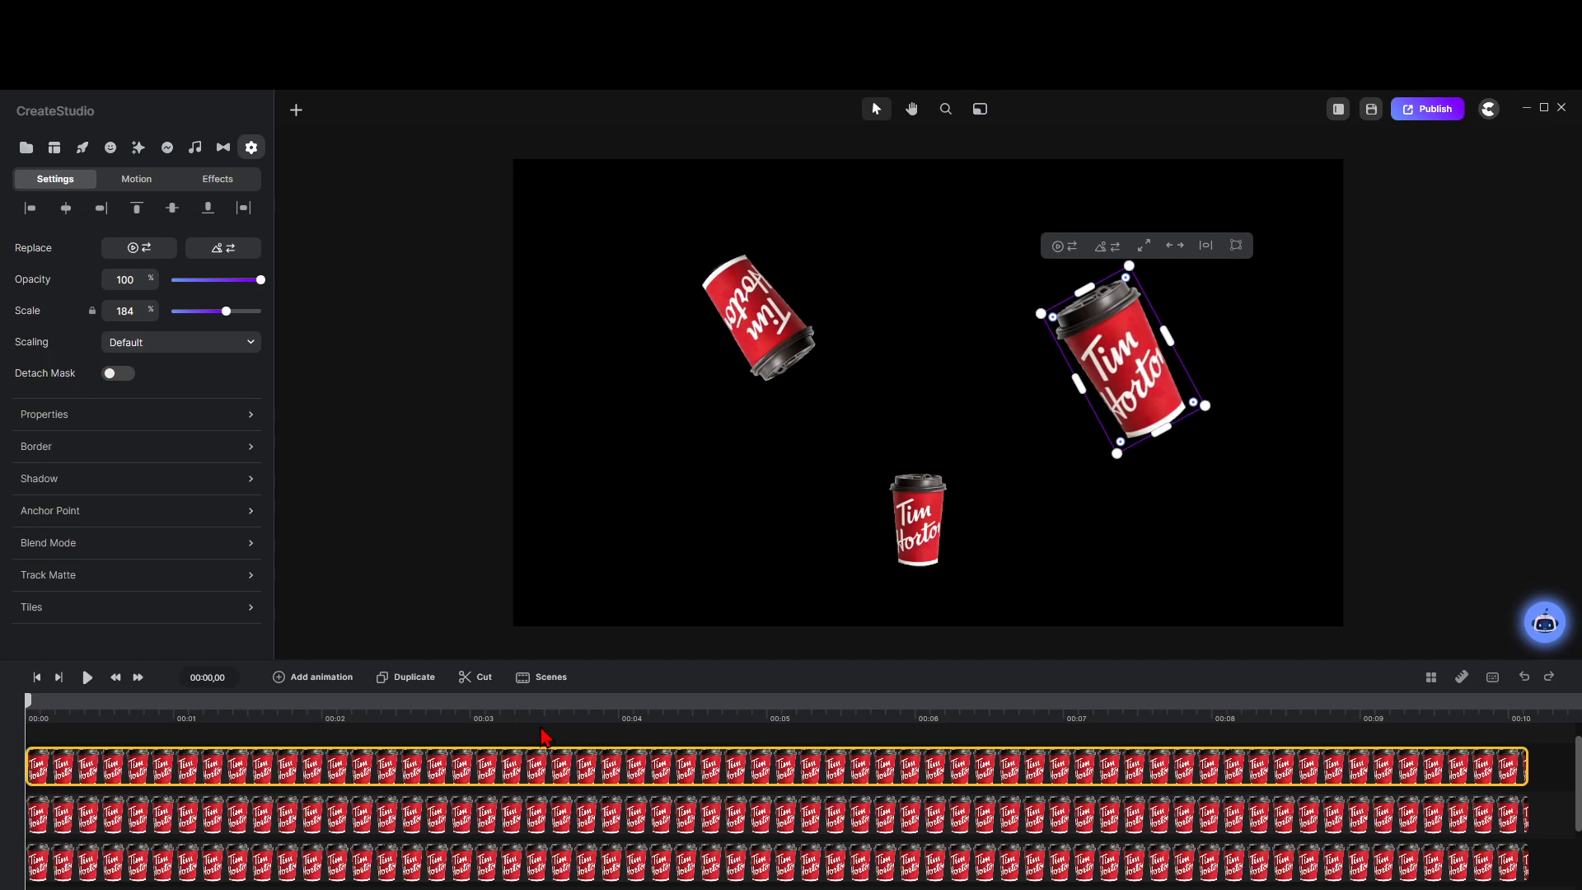
drag(540, 728, 603, 880)
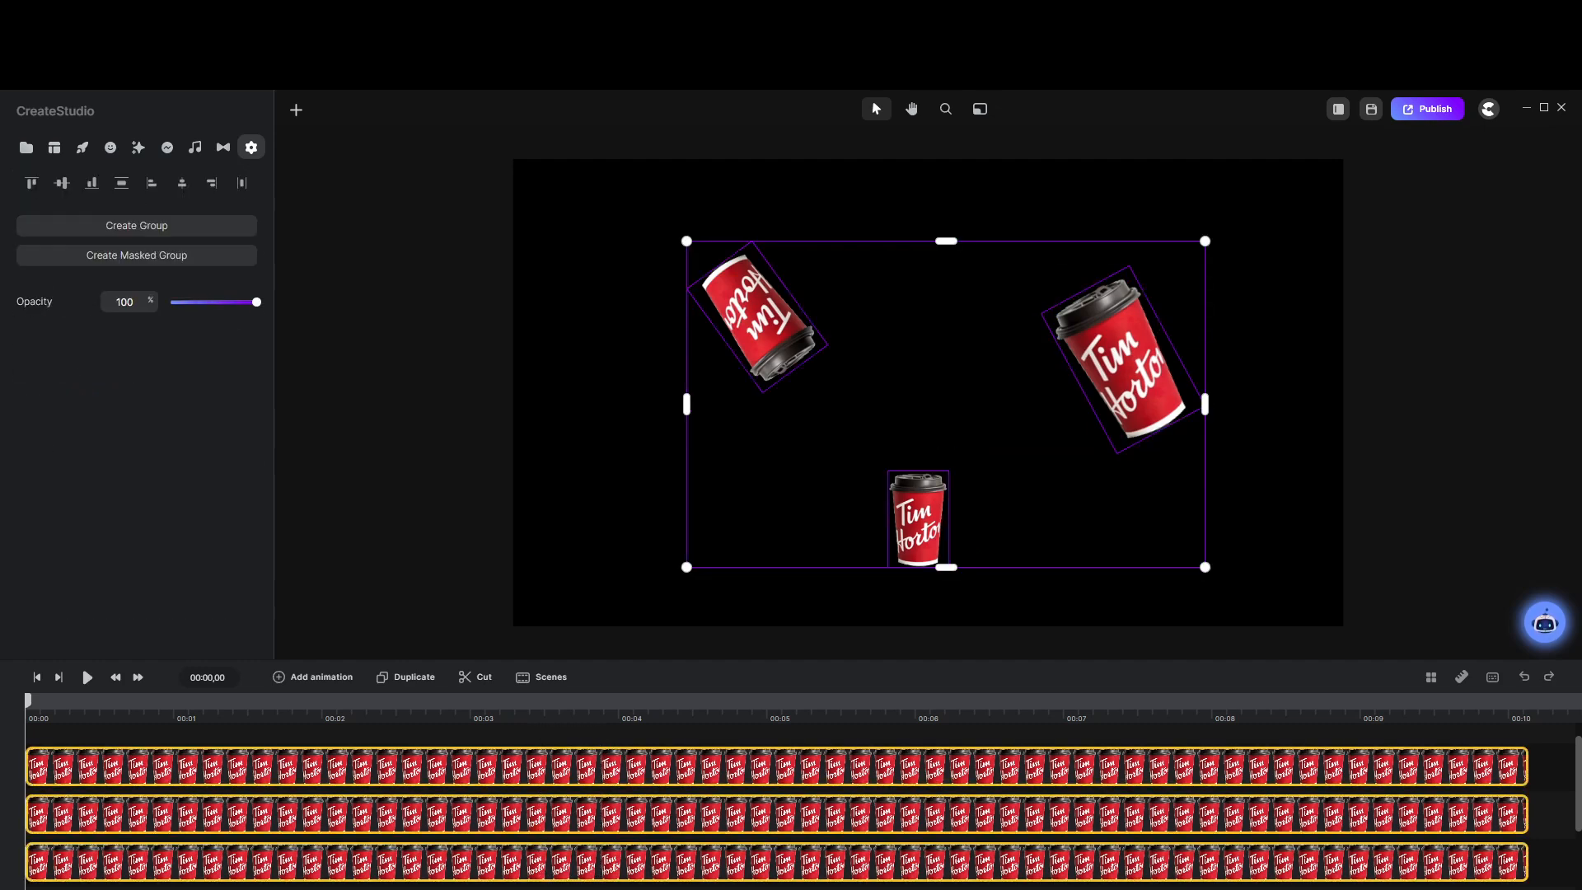
key(ctrl+g)
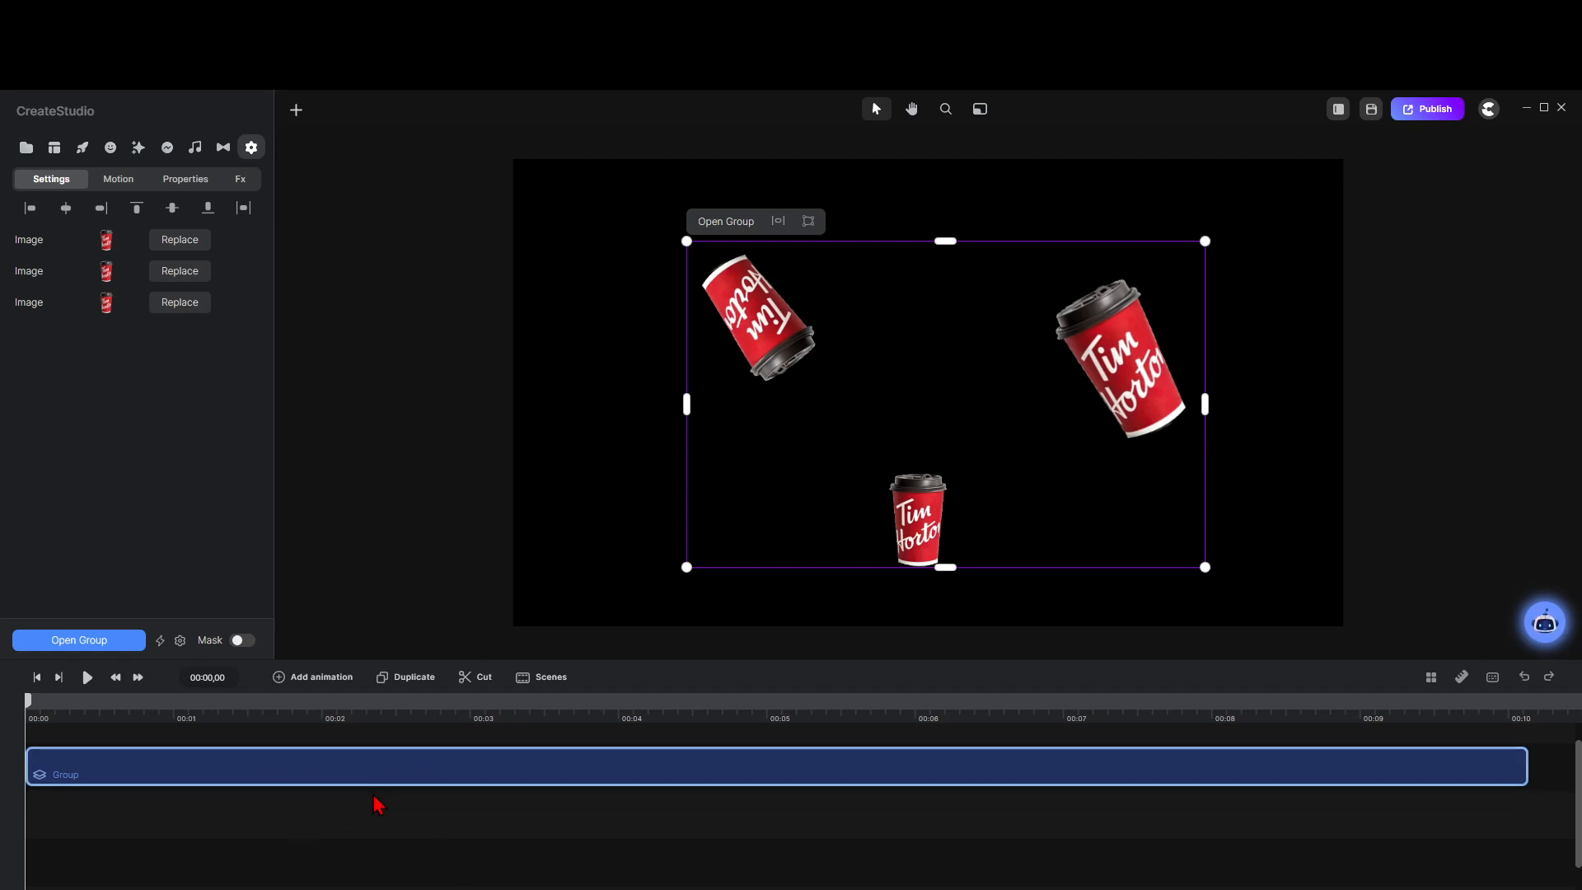
Step: Add a batch animation to the cup group with the angle set to 180
click(159, 647)
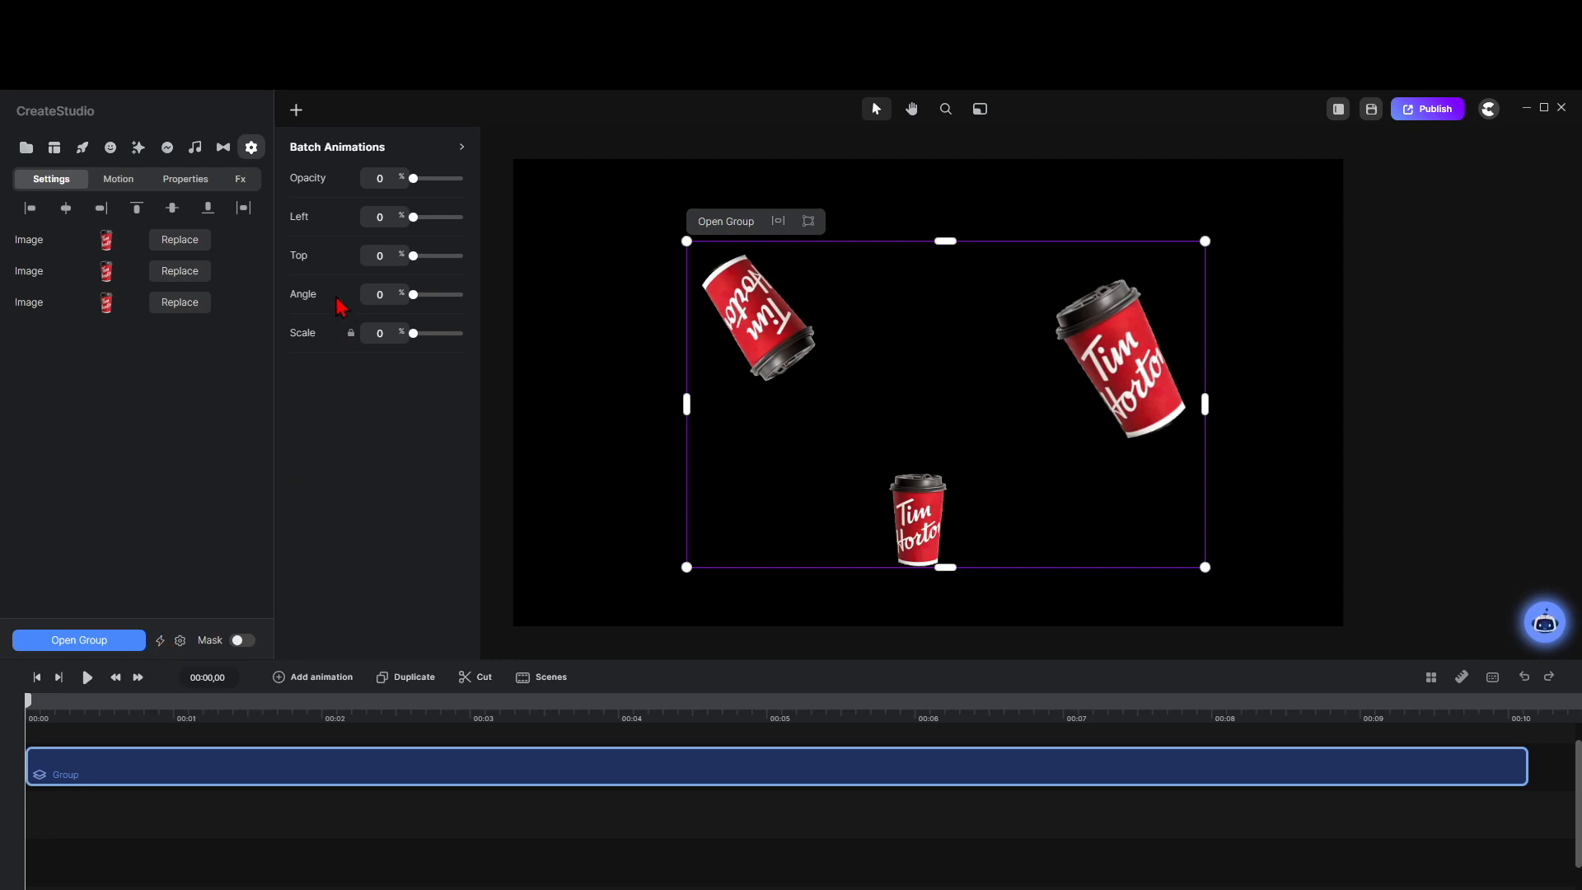
double_click(379, 294)
click(412, 403)
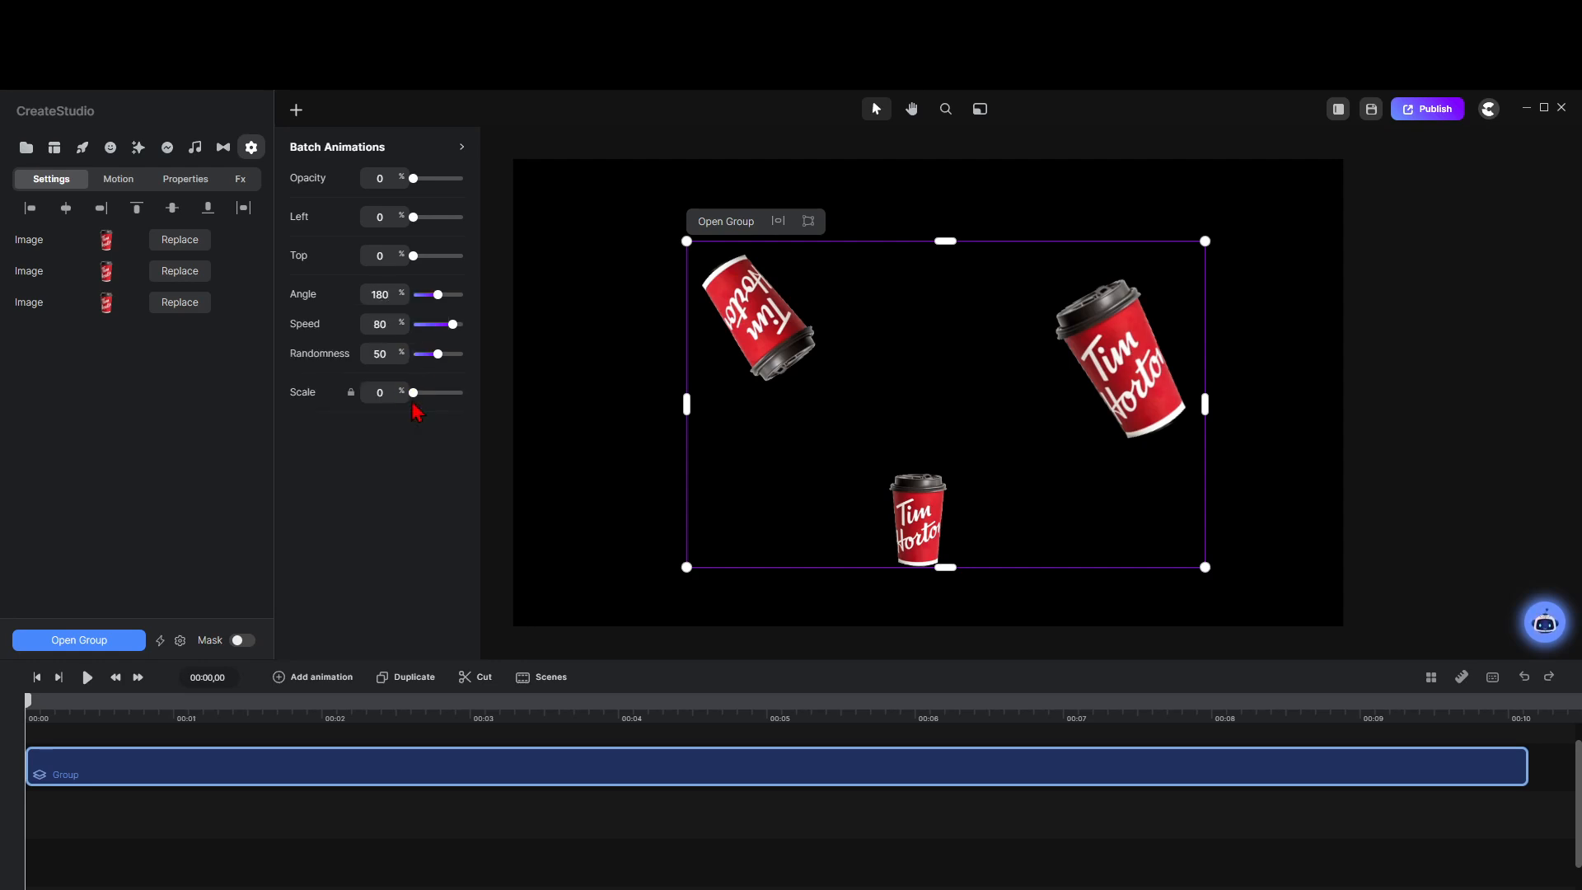
click(377, 324)
click(375, 526)
Step: Play the group's rotation animation through and return the playhead to the start of the timeline
click(88, 680)
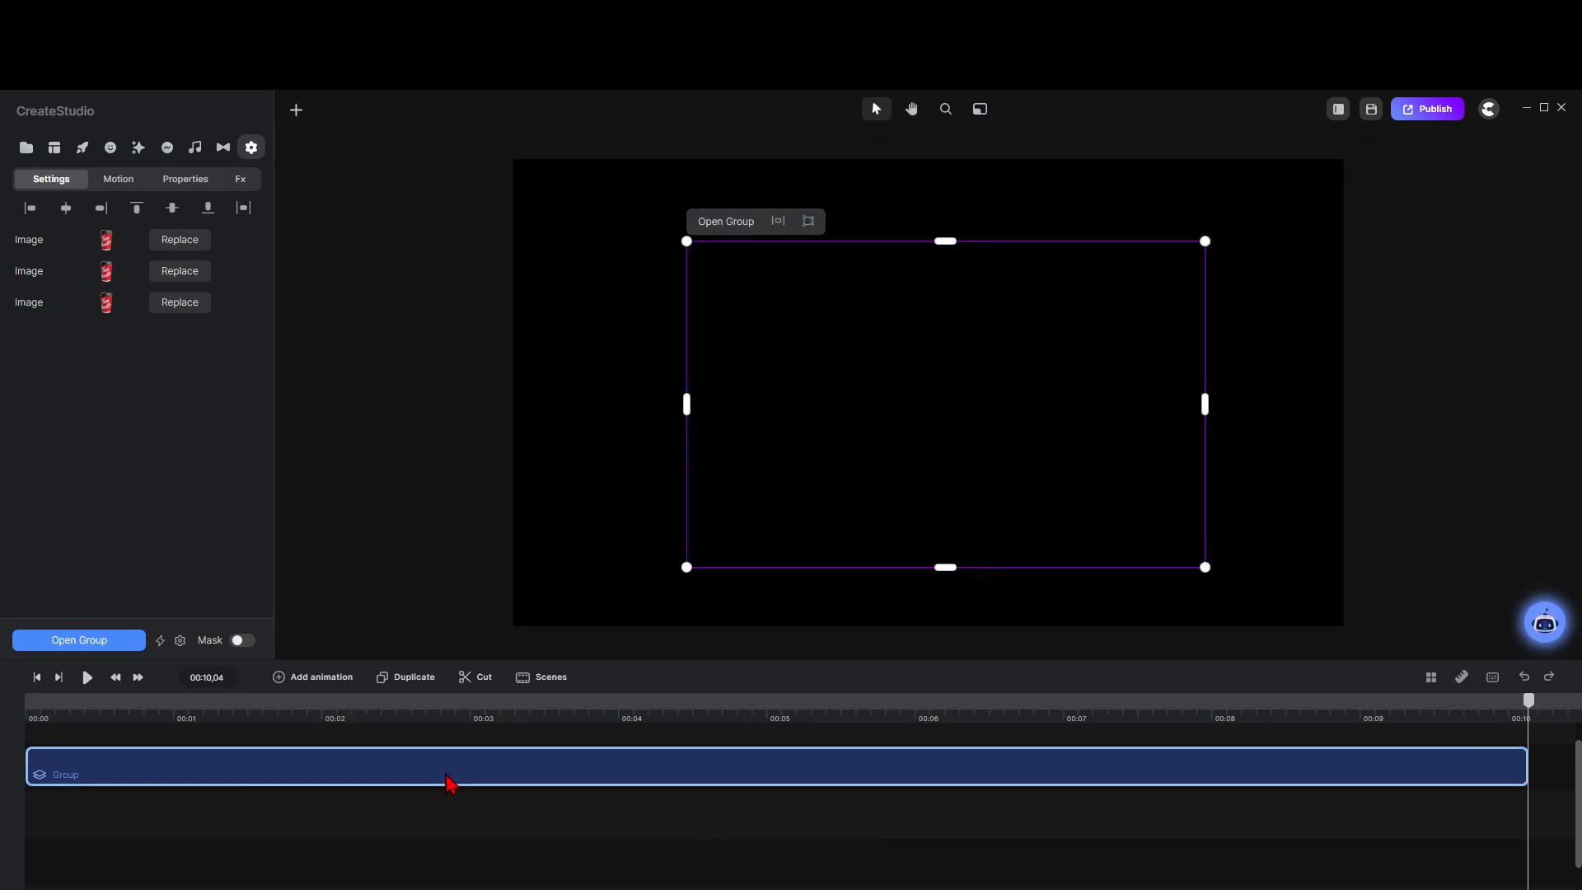
click(78, 709)
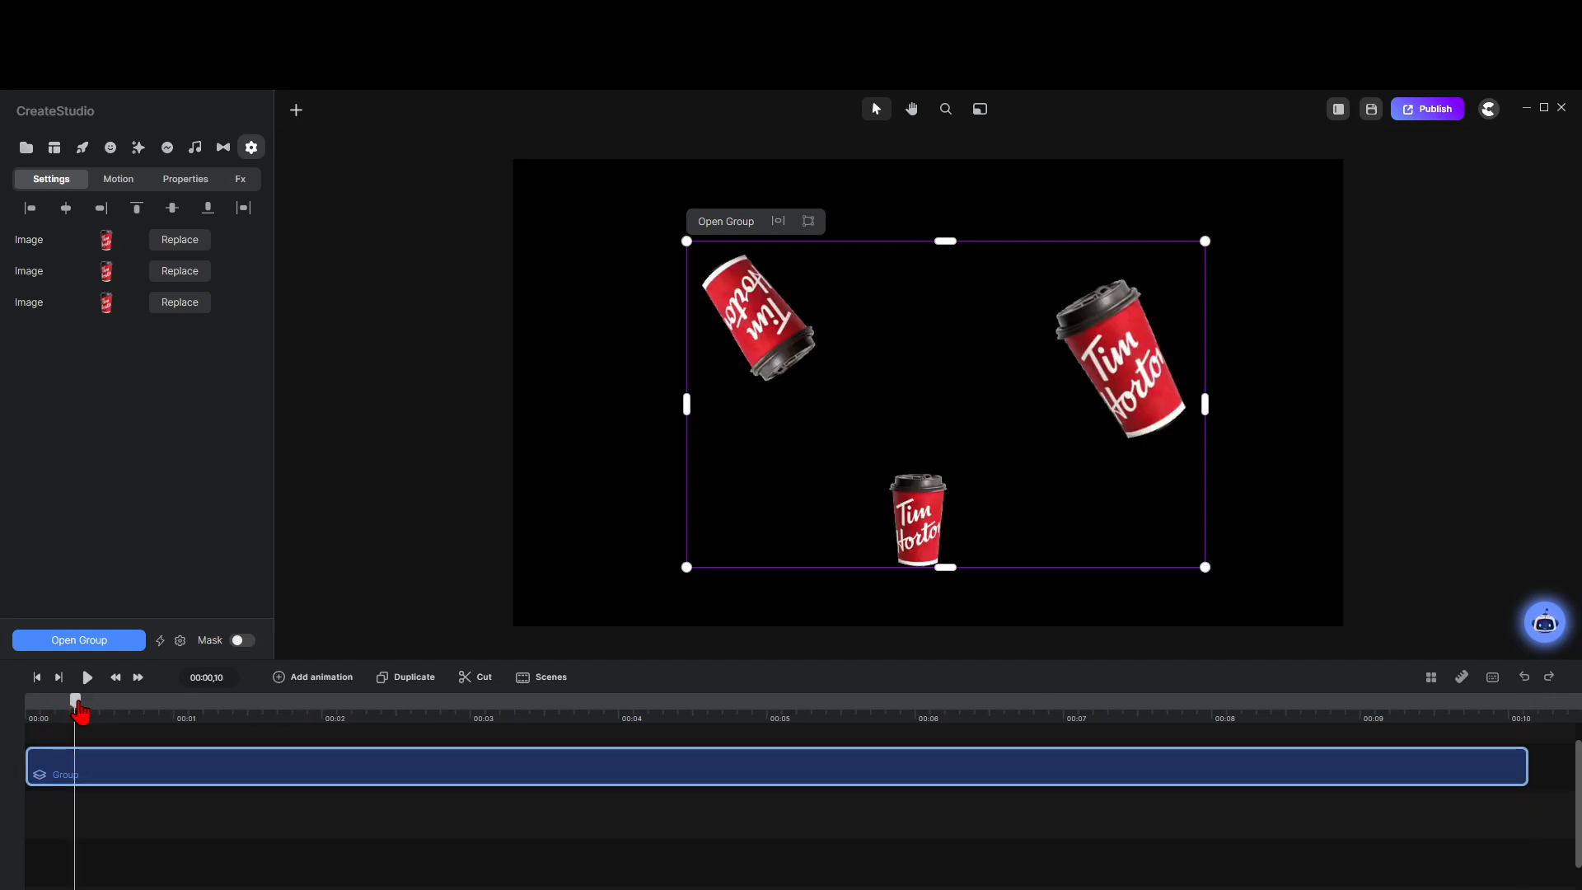
drag(78, 709, 10, 711)
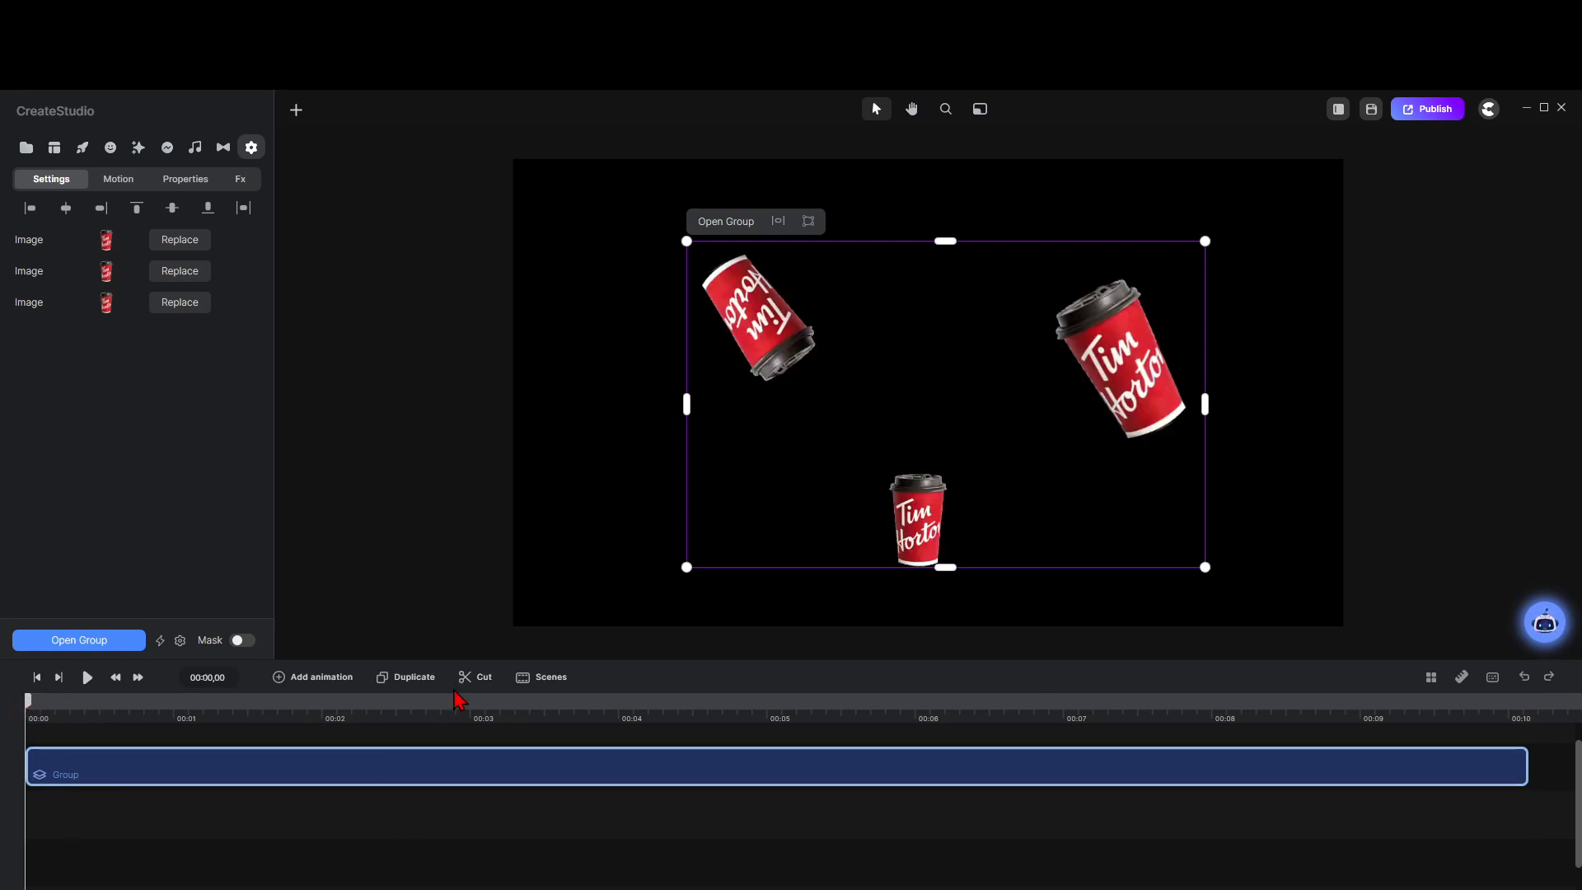
Step: Duplicate the cup group, rotate the copy counterclockwise so its cups fall between the originals, and scale it down slightly within the canvas
click(416, 682)
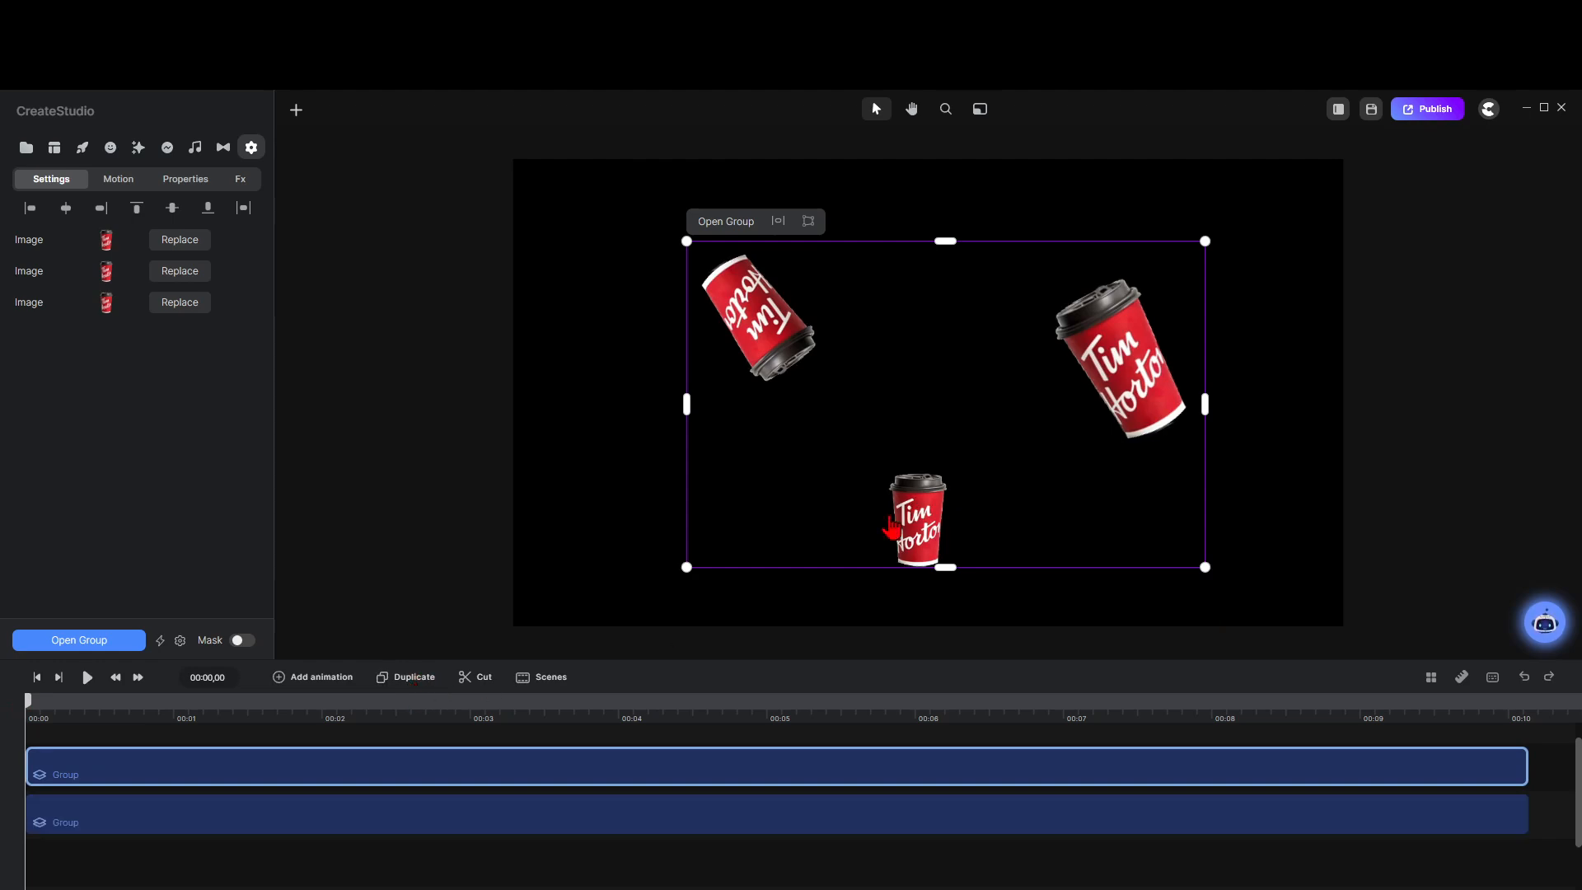
drag(679, 576, 996, 711)
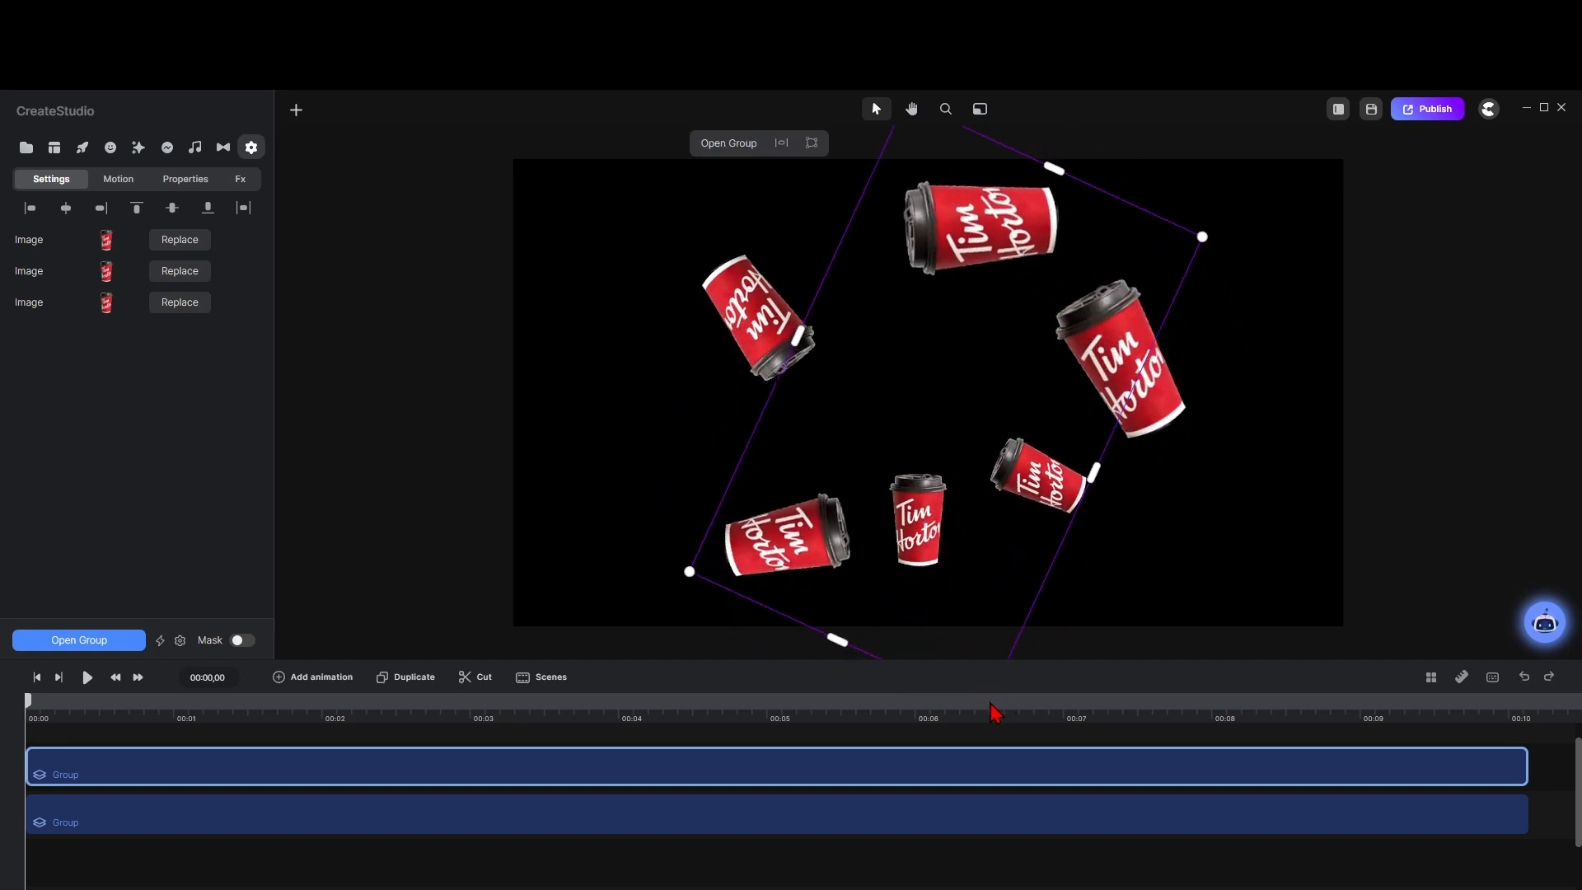
scroll(1161, 296, down, 5)
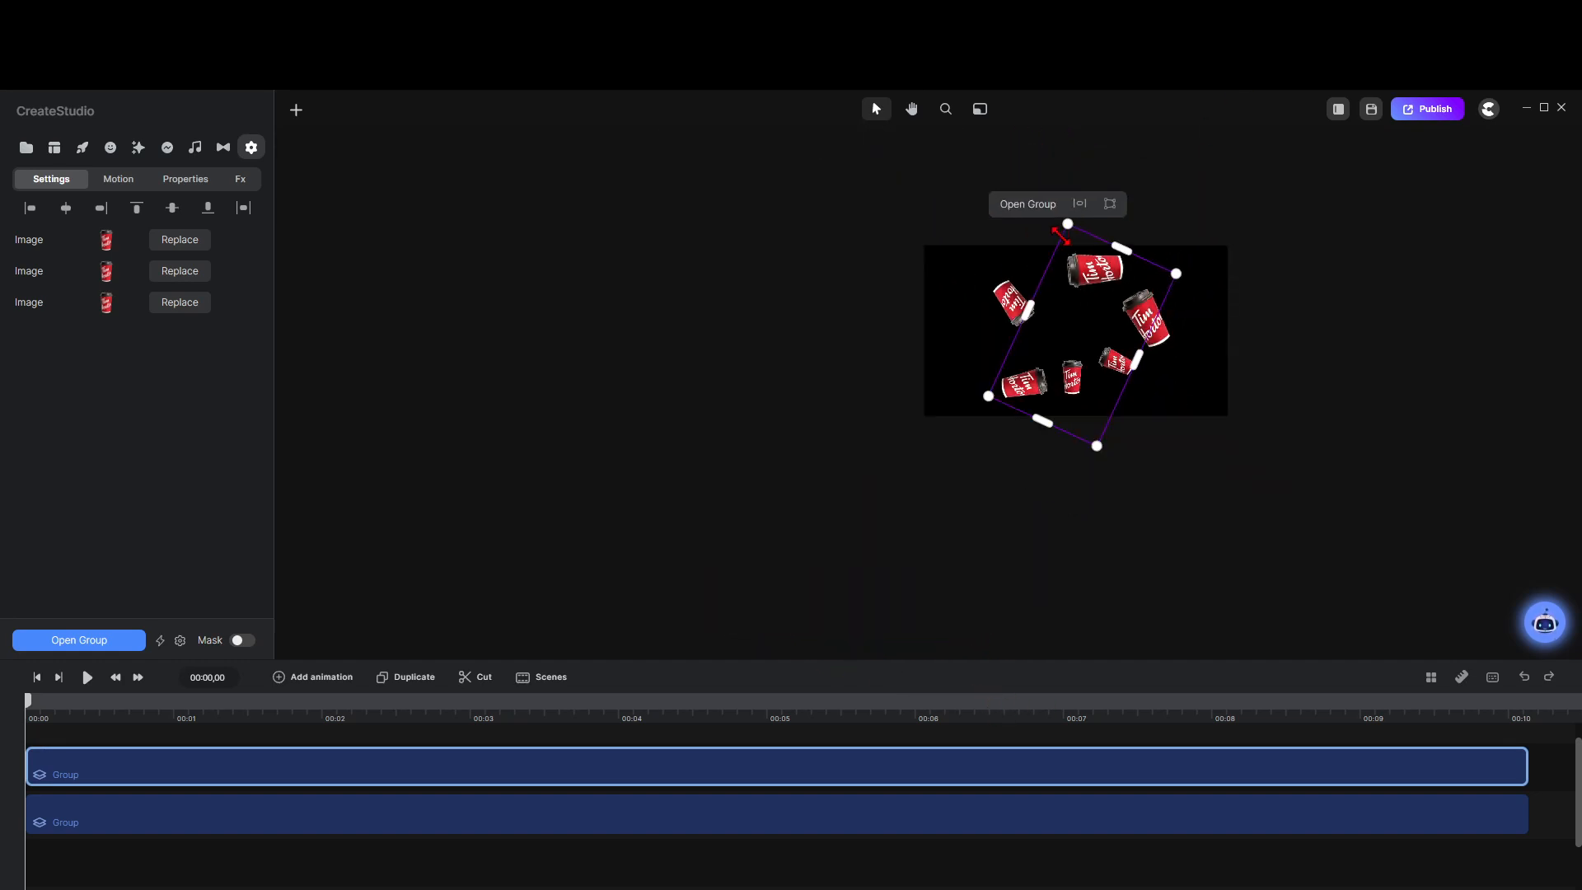
drag(1067, 224, 1085, 282)
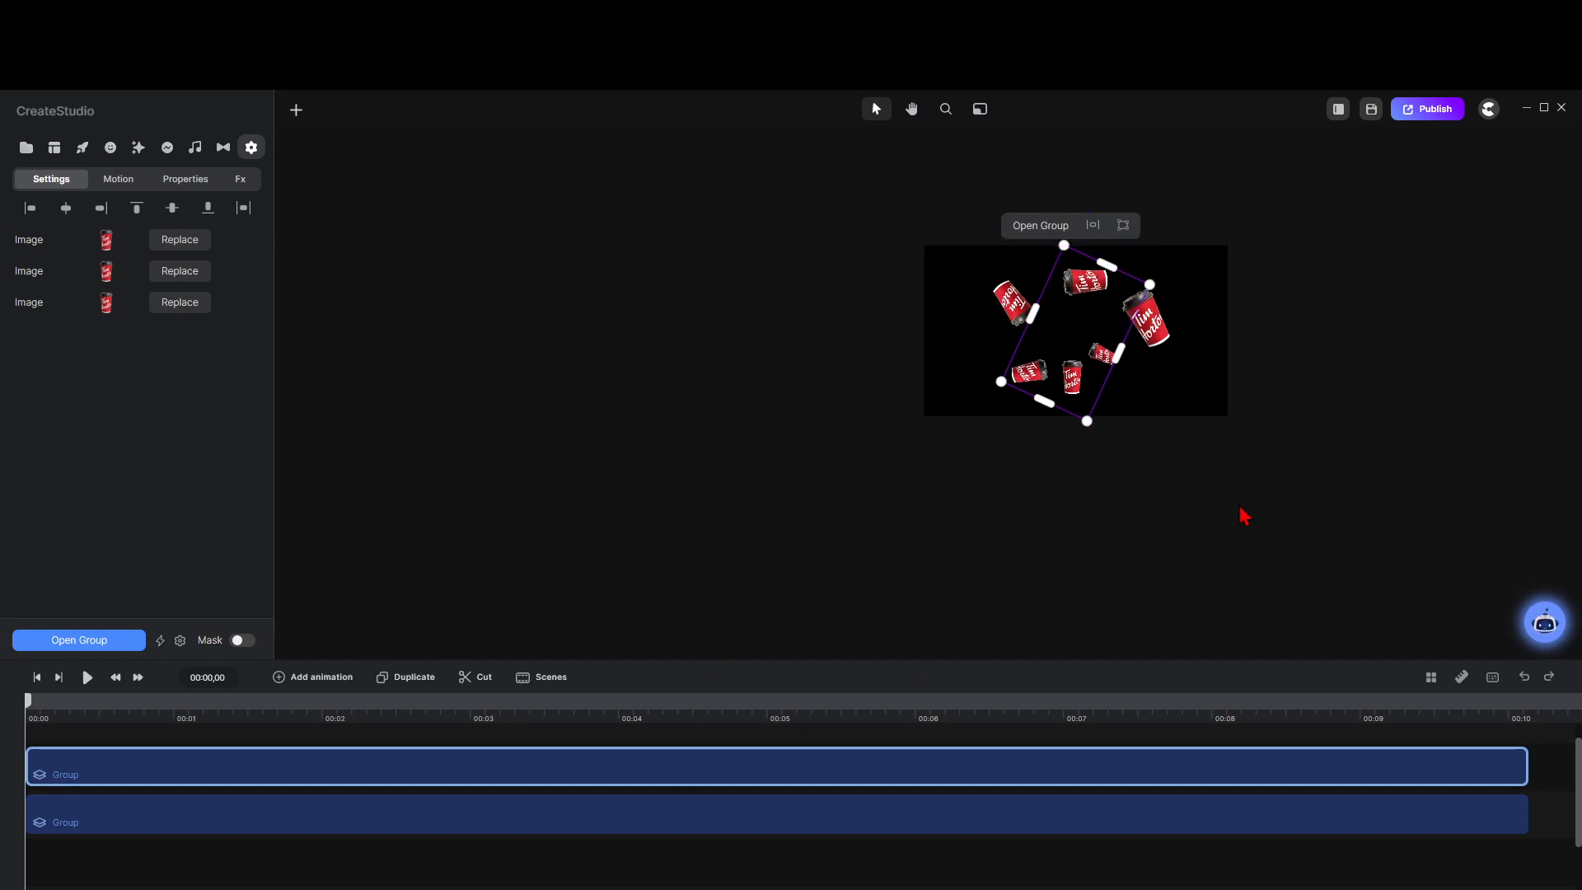
scroll(1290, 307, up, 2)
scroll(1289, 306, up, 1)
click(1235, 381)
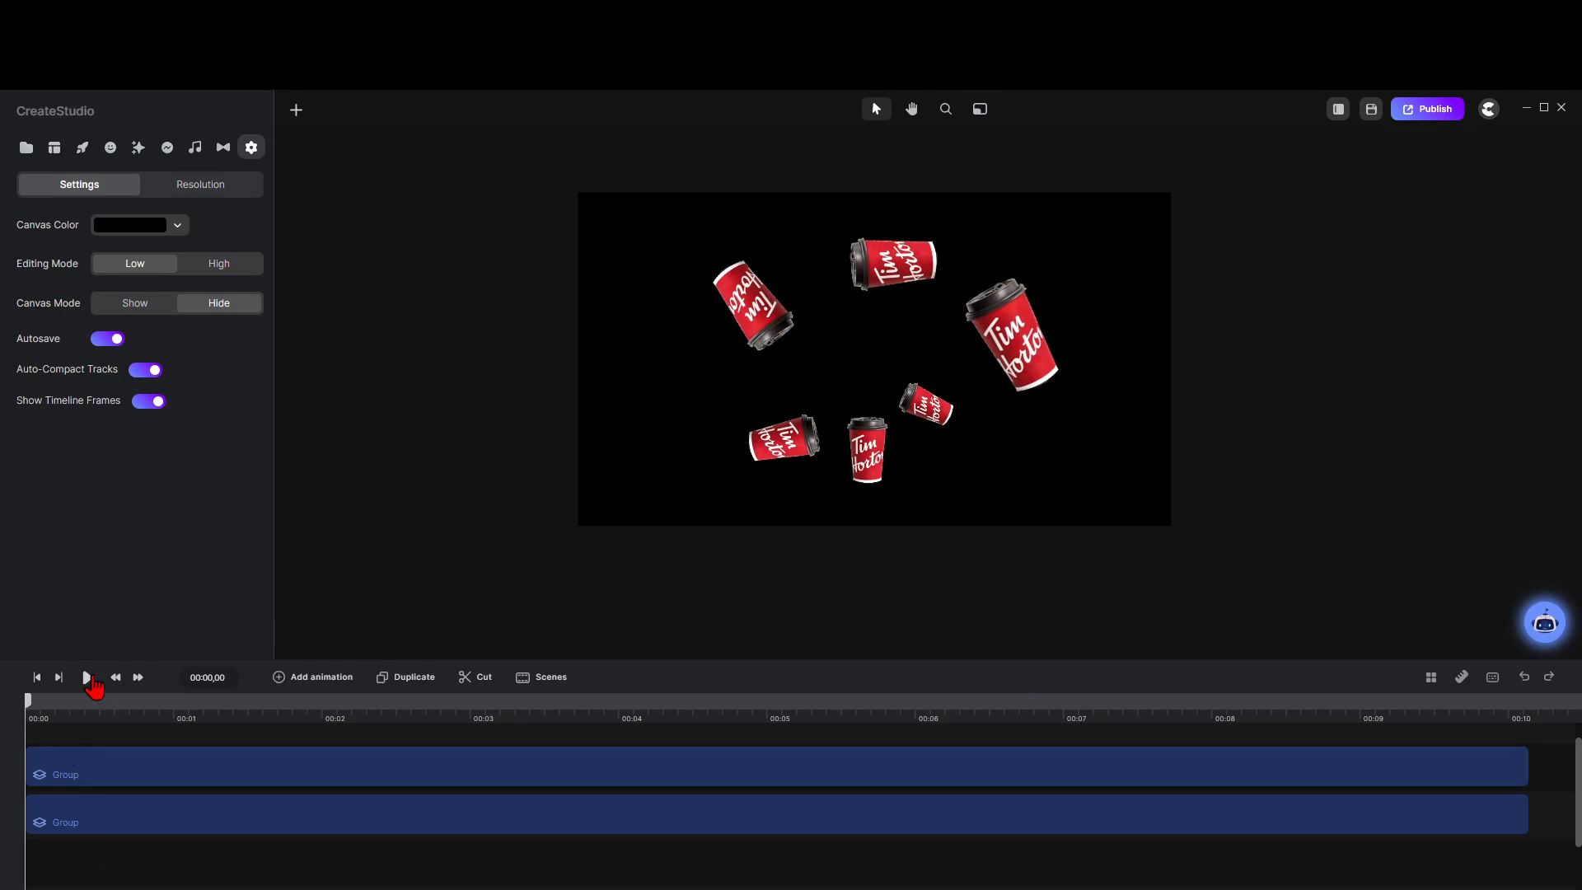
Step: Play the animation of both cup groups and return the playhead to the start of the timeline
click(87, 678)
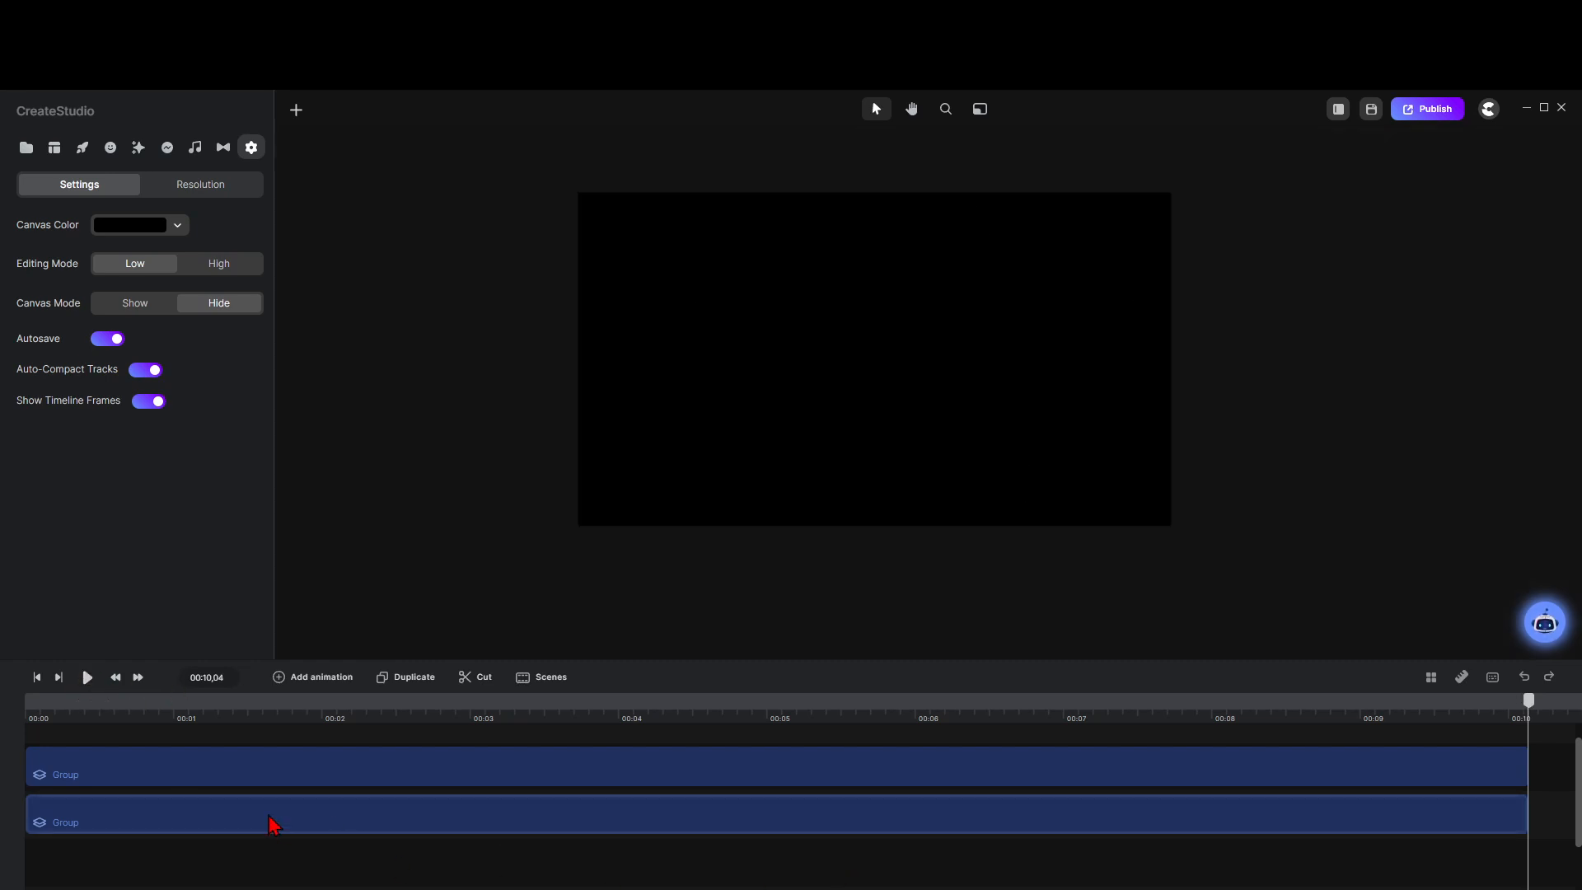
click(65, 713)
drag(65, 714, 10, 717)
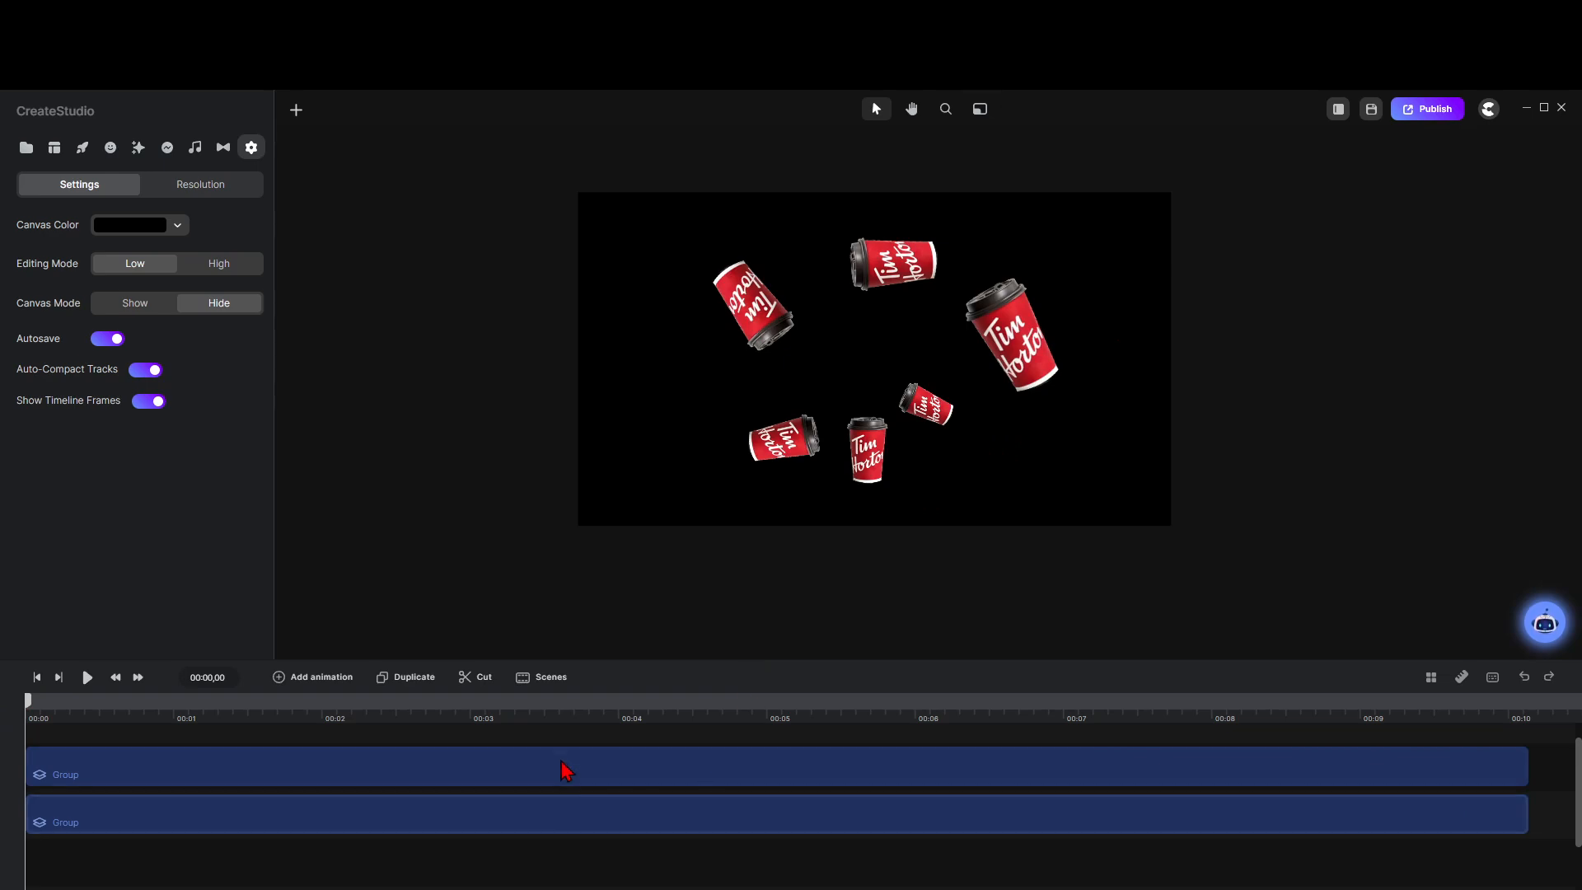
Step: Combine the two cup groups into a single group and activate tiles for it
drag(572, 738, 610, 868)
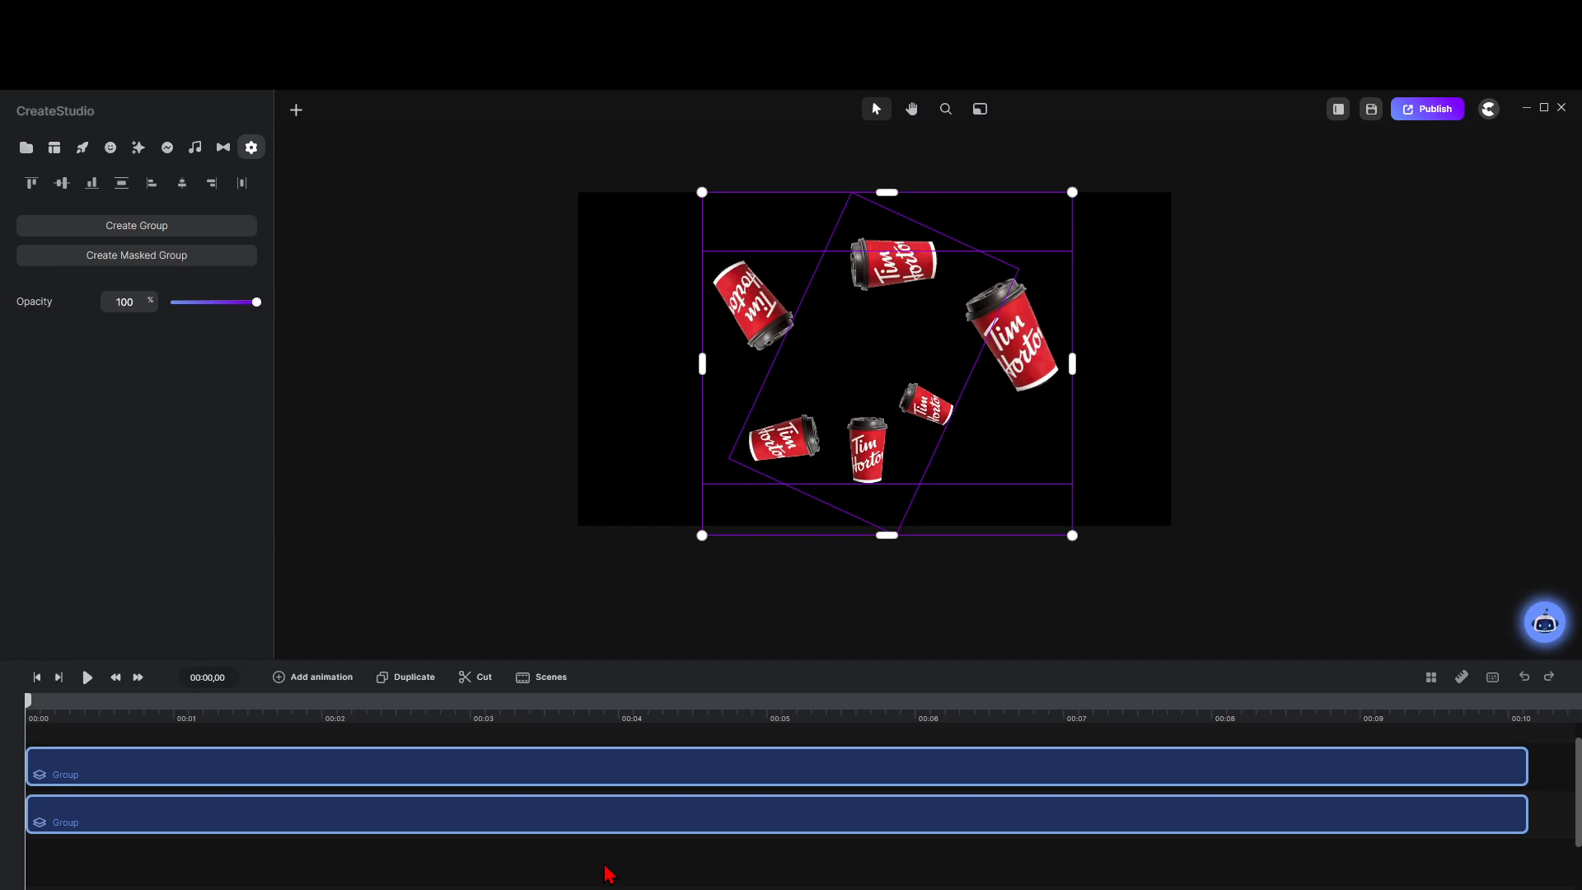
key(ctrl+g)
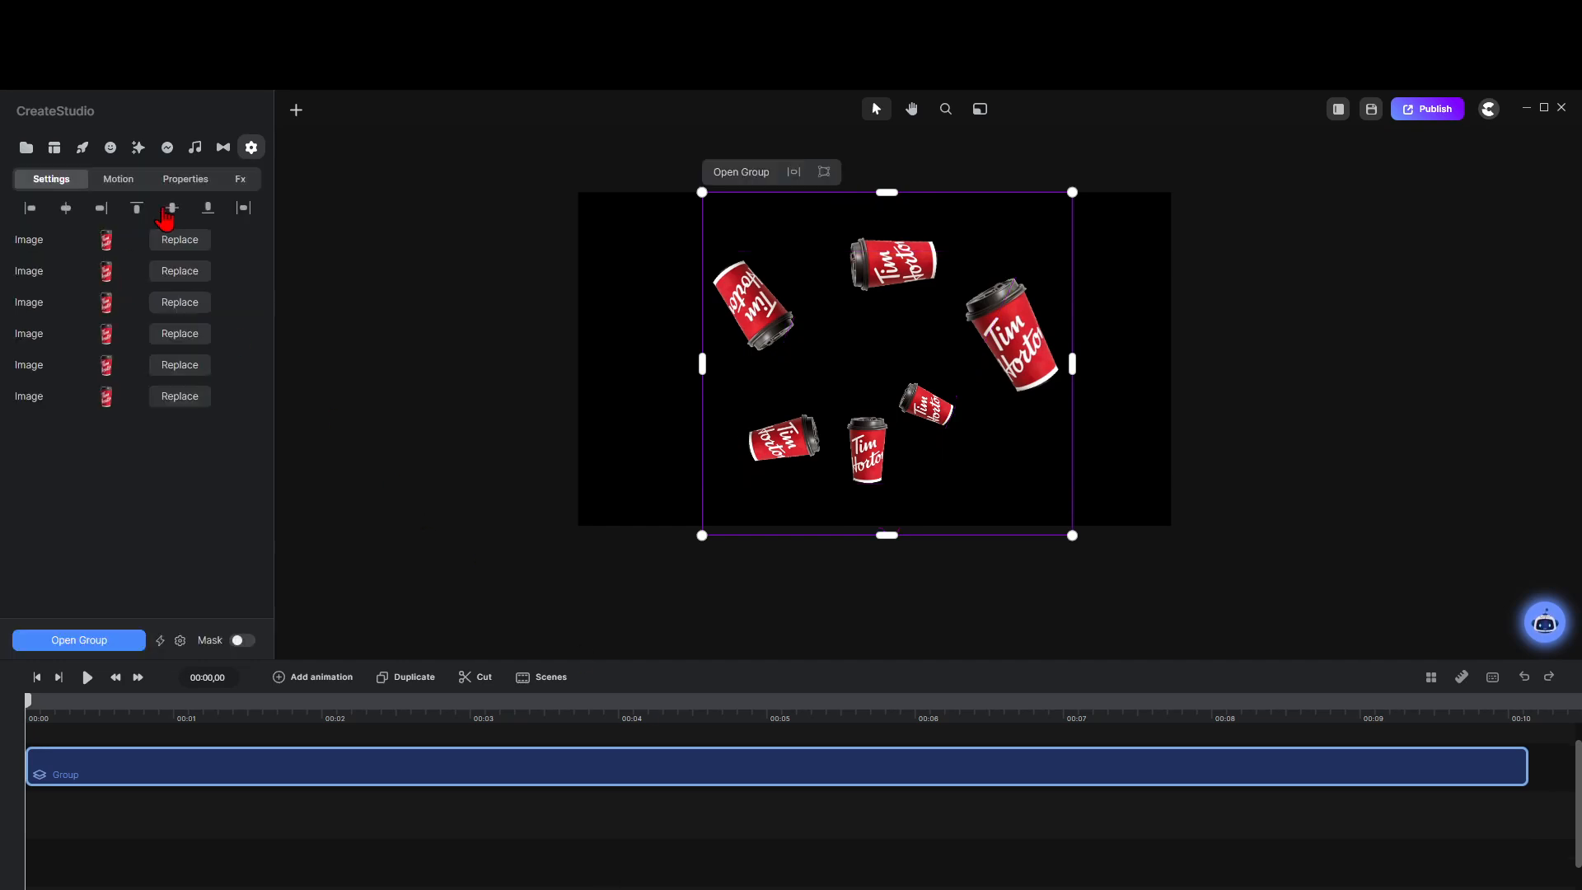
click(179, 187)
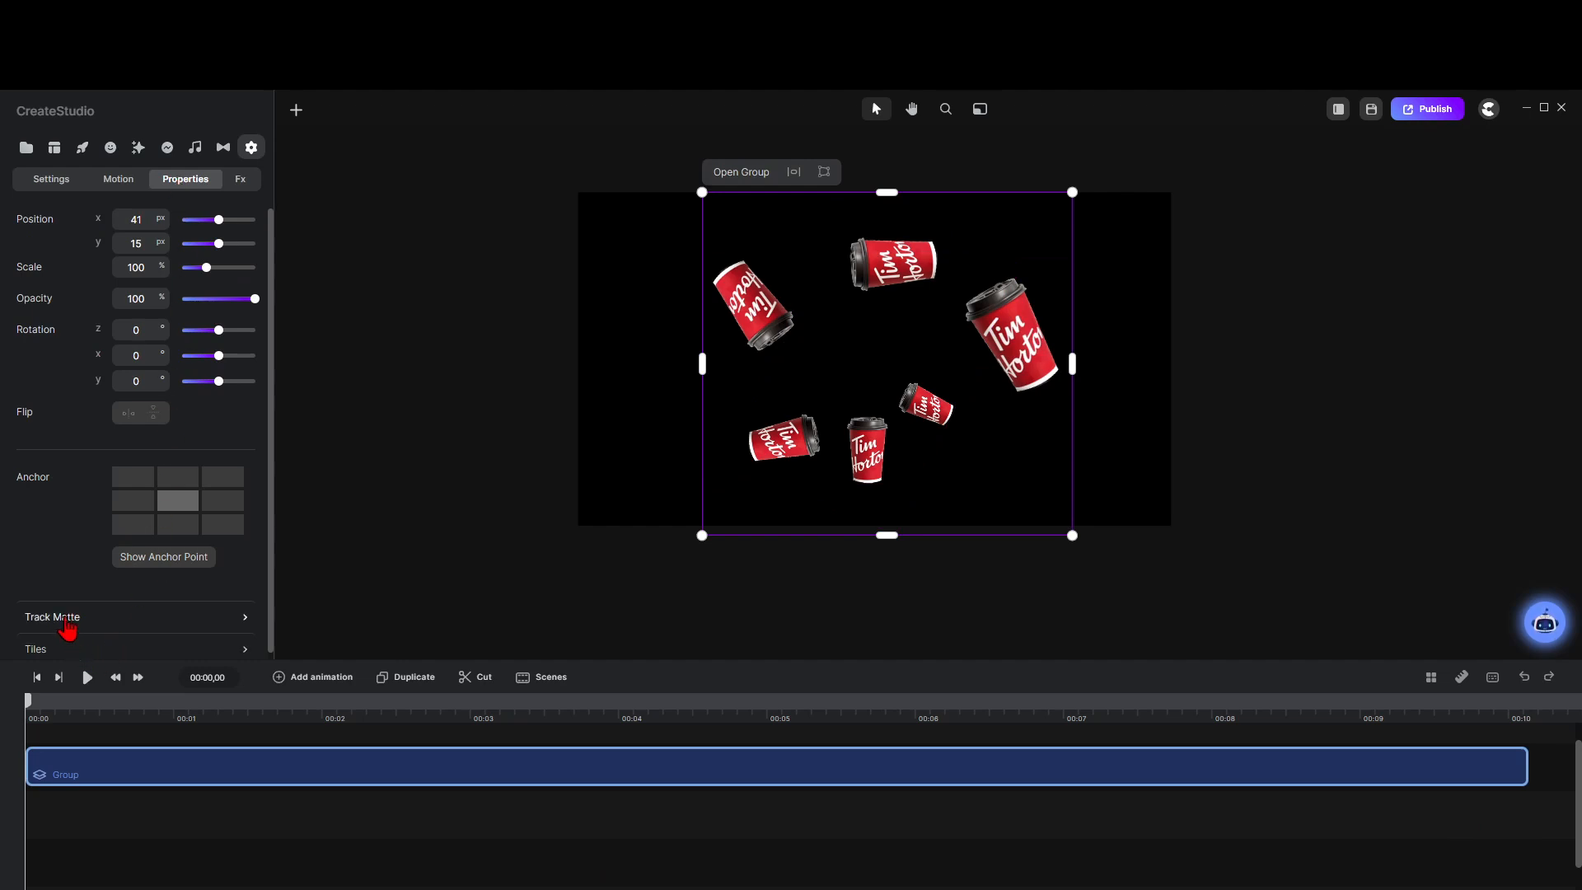
click(53, 651)
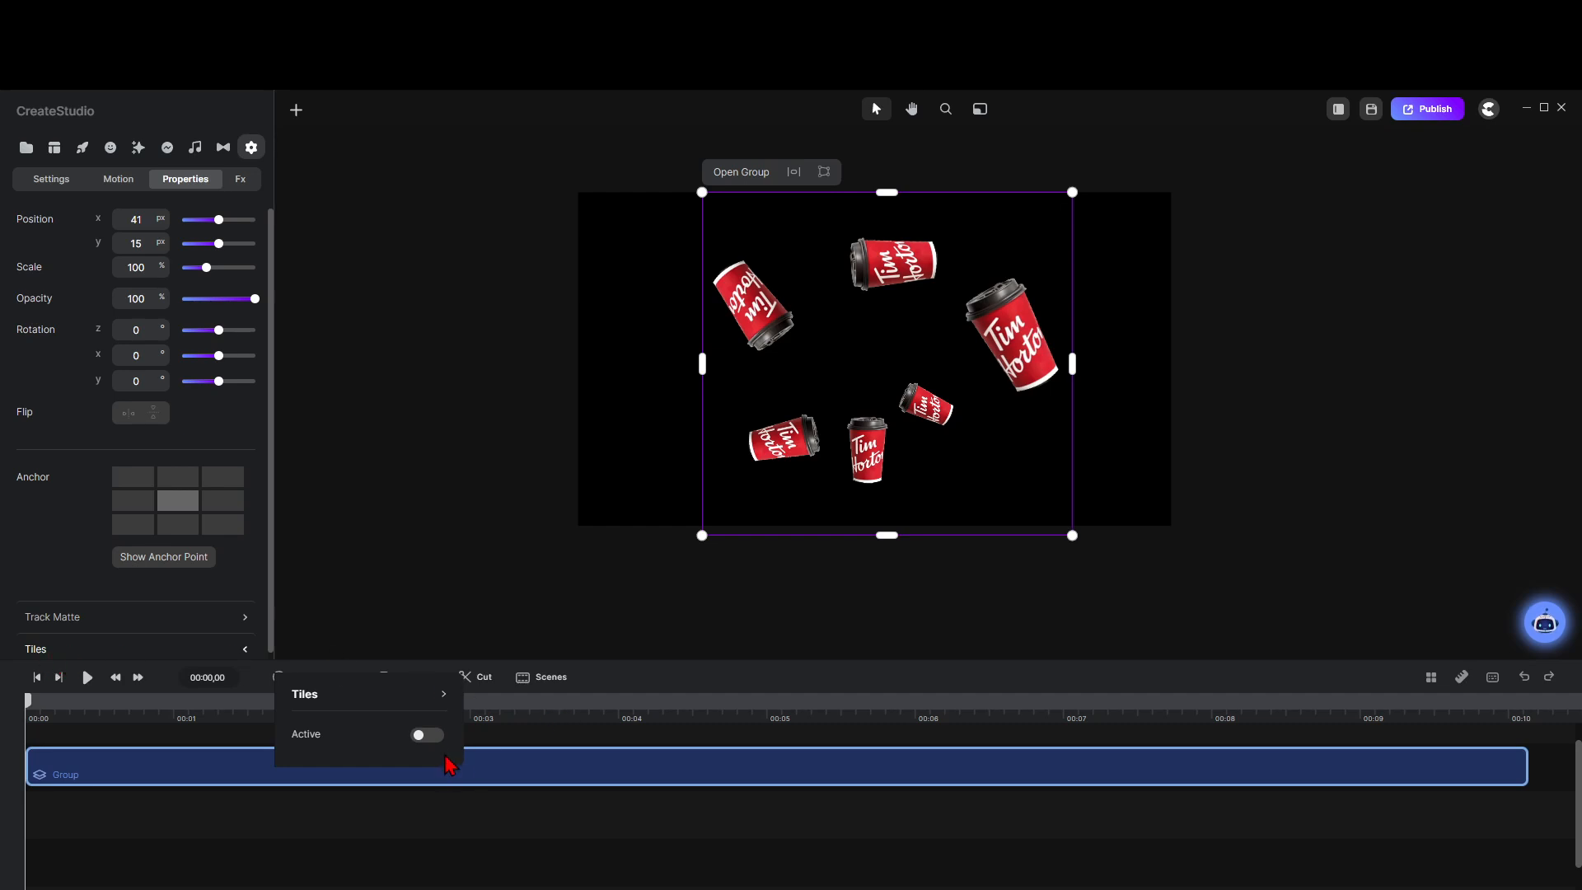
click(428, 736)
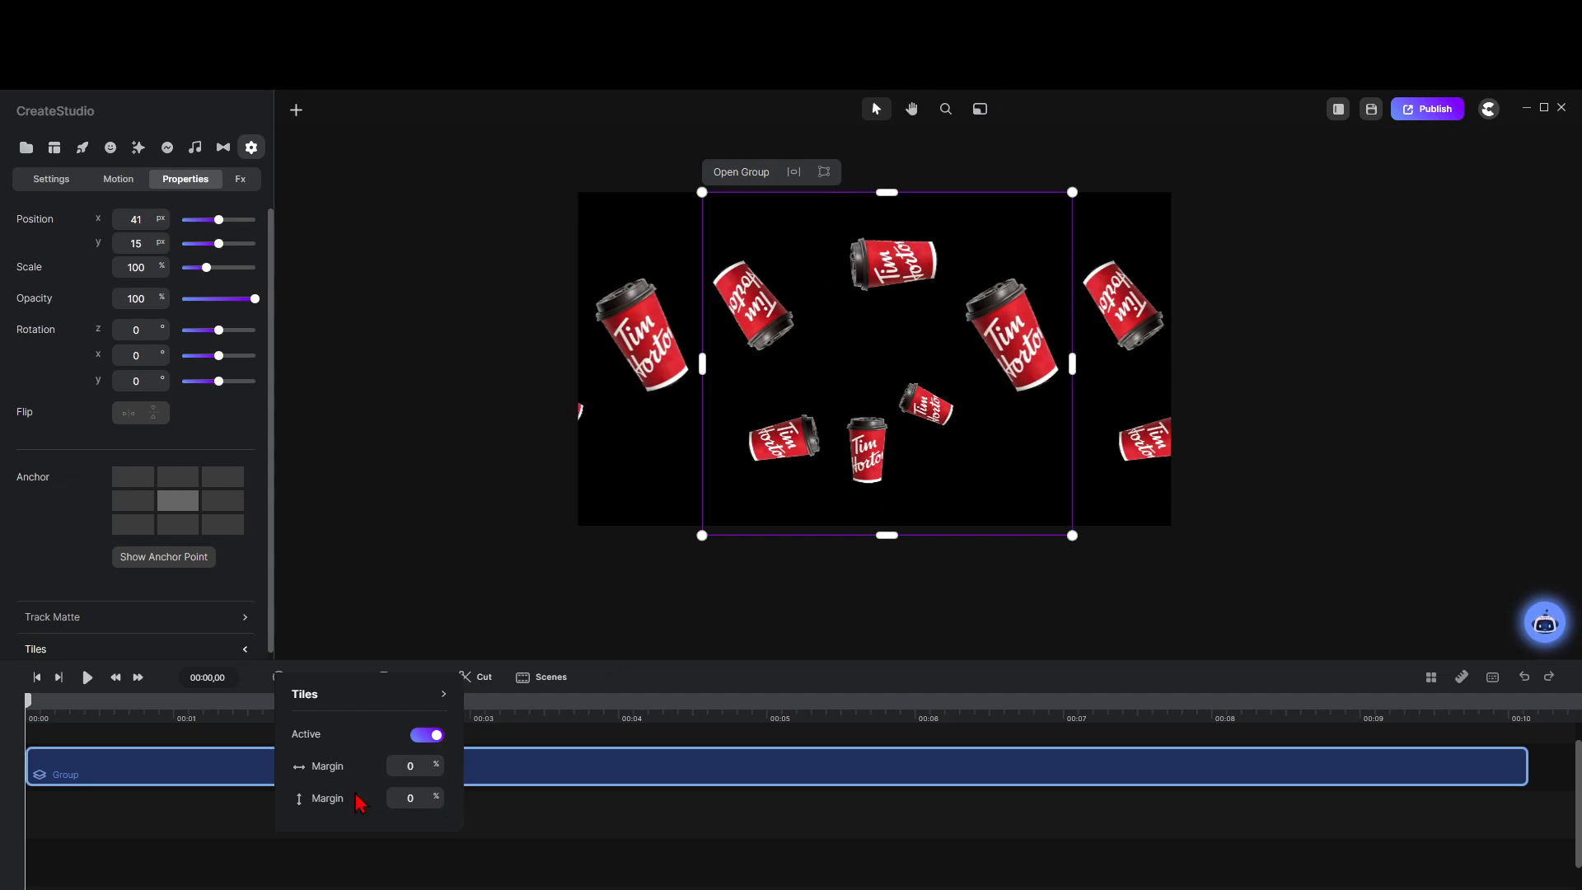
Step: Set the tiles' horizontal margin to -3% and their vertical margin to -26%
mouse_move(442, 763)
mouse_down()
mouse_move(419, 765)
mouse_move(437, 759)
mouse_up()
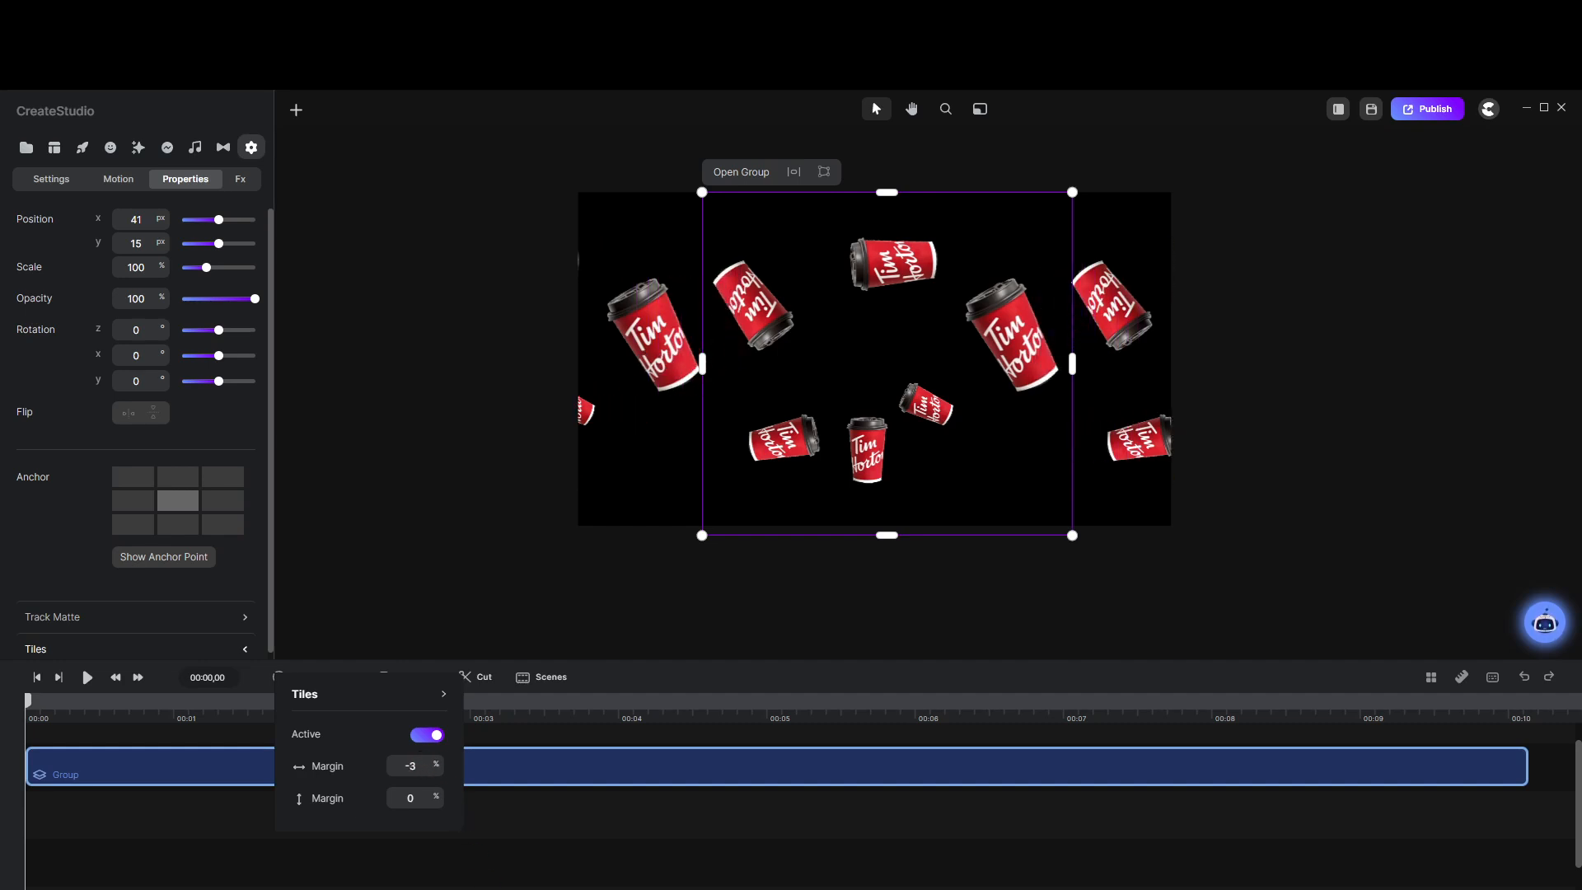
drag(443, 797, 422, 791)
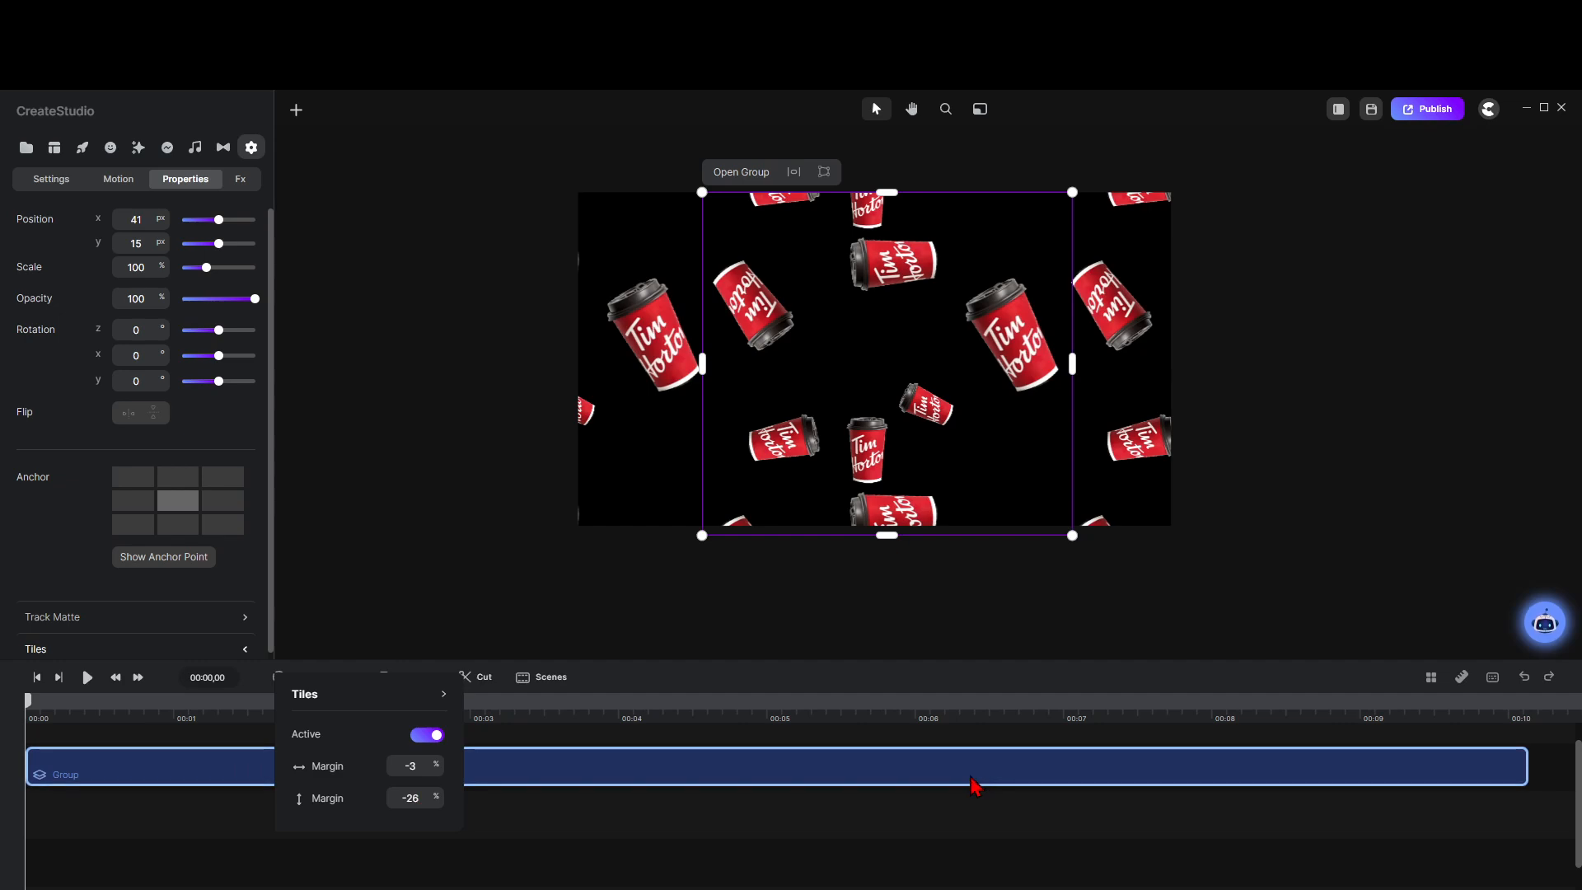
click(552, 828)
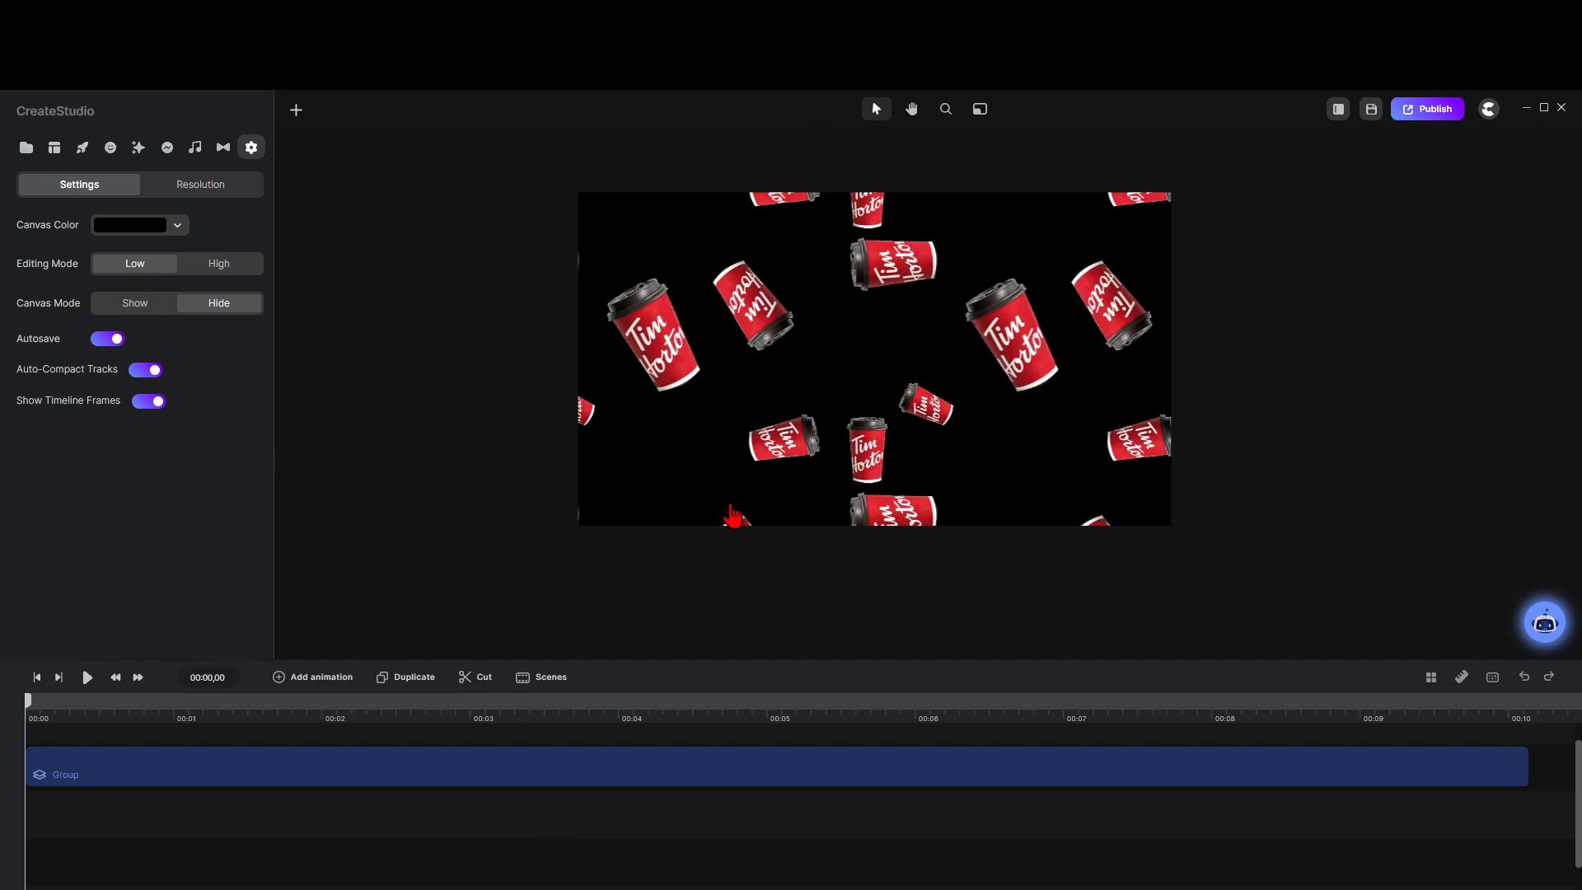
Step: Play the tiled cup animation to check how the tiles meet, stopping playback partway with the group selected
click(87, 677)
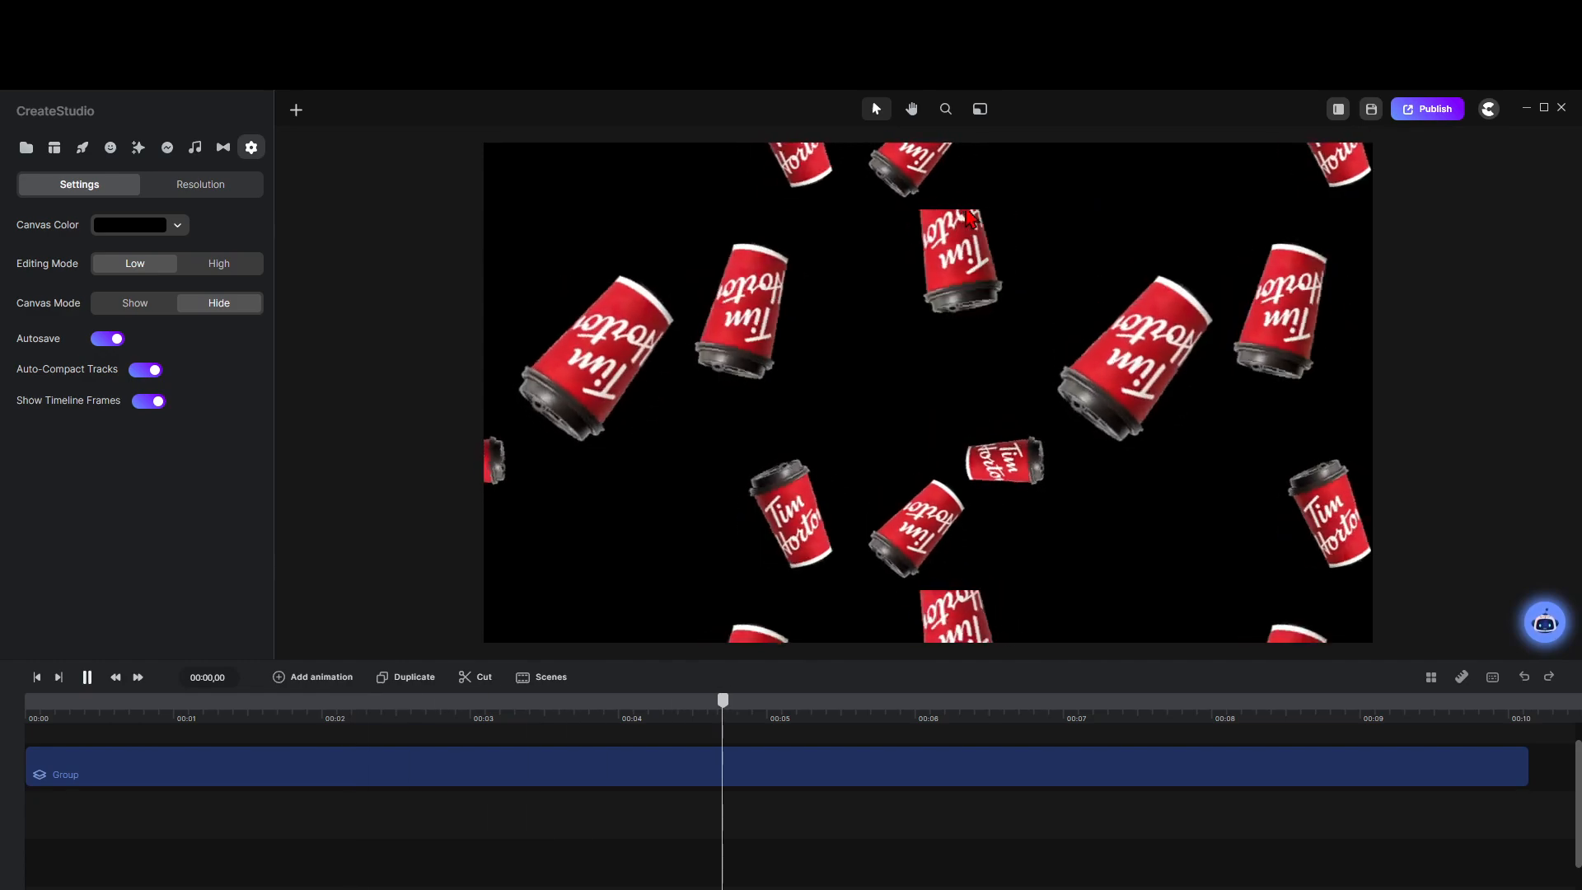
click(565, 776)
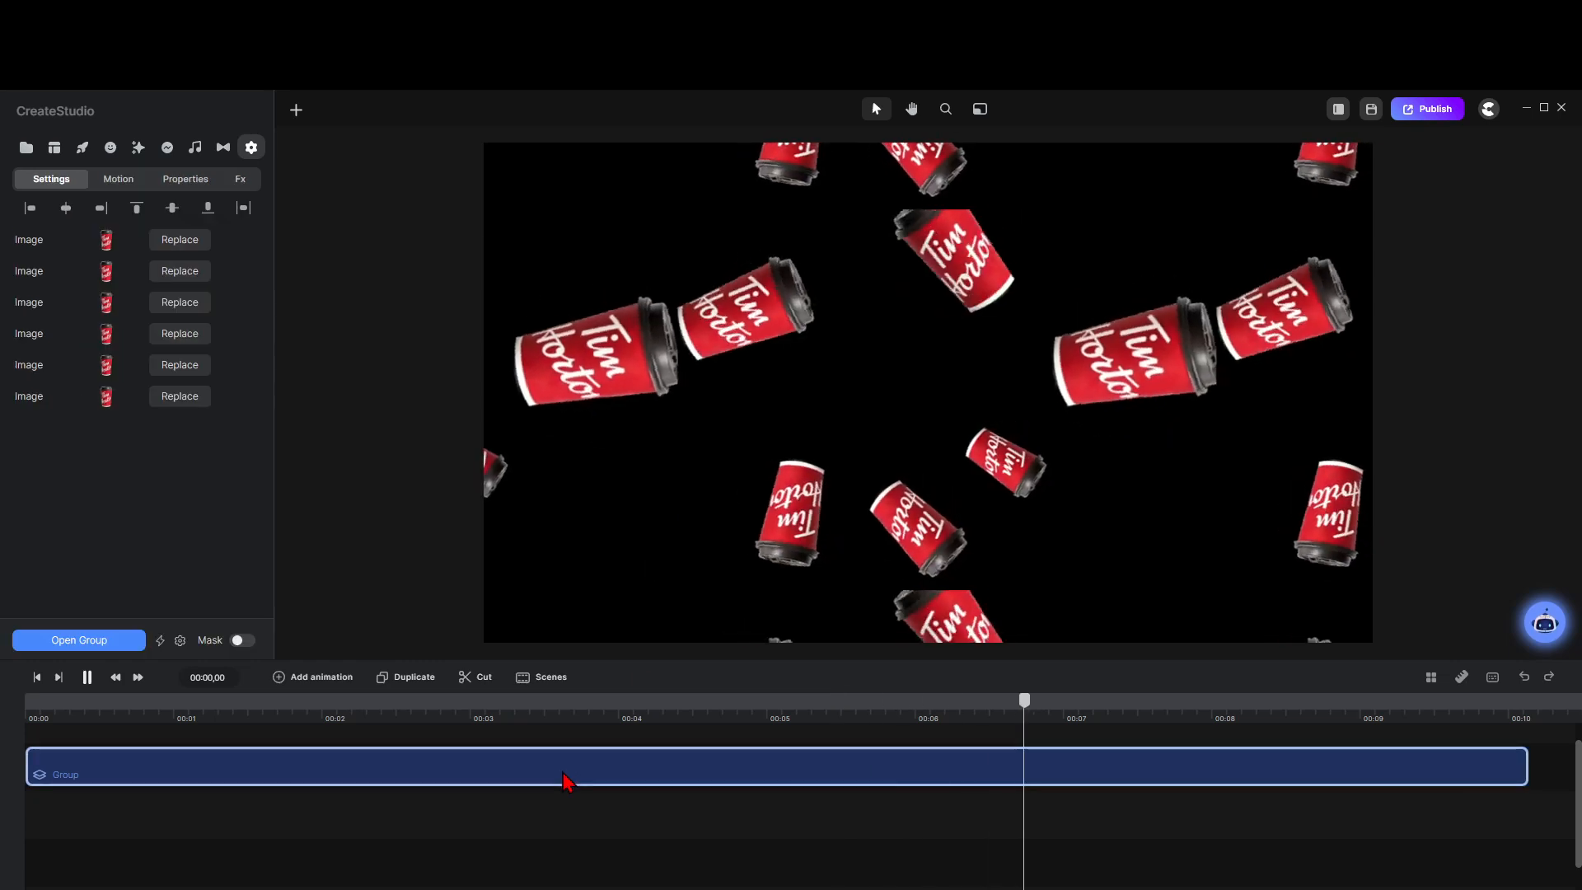
key(space)
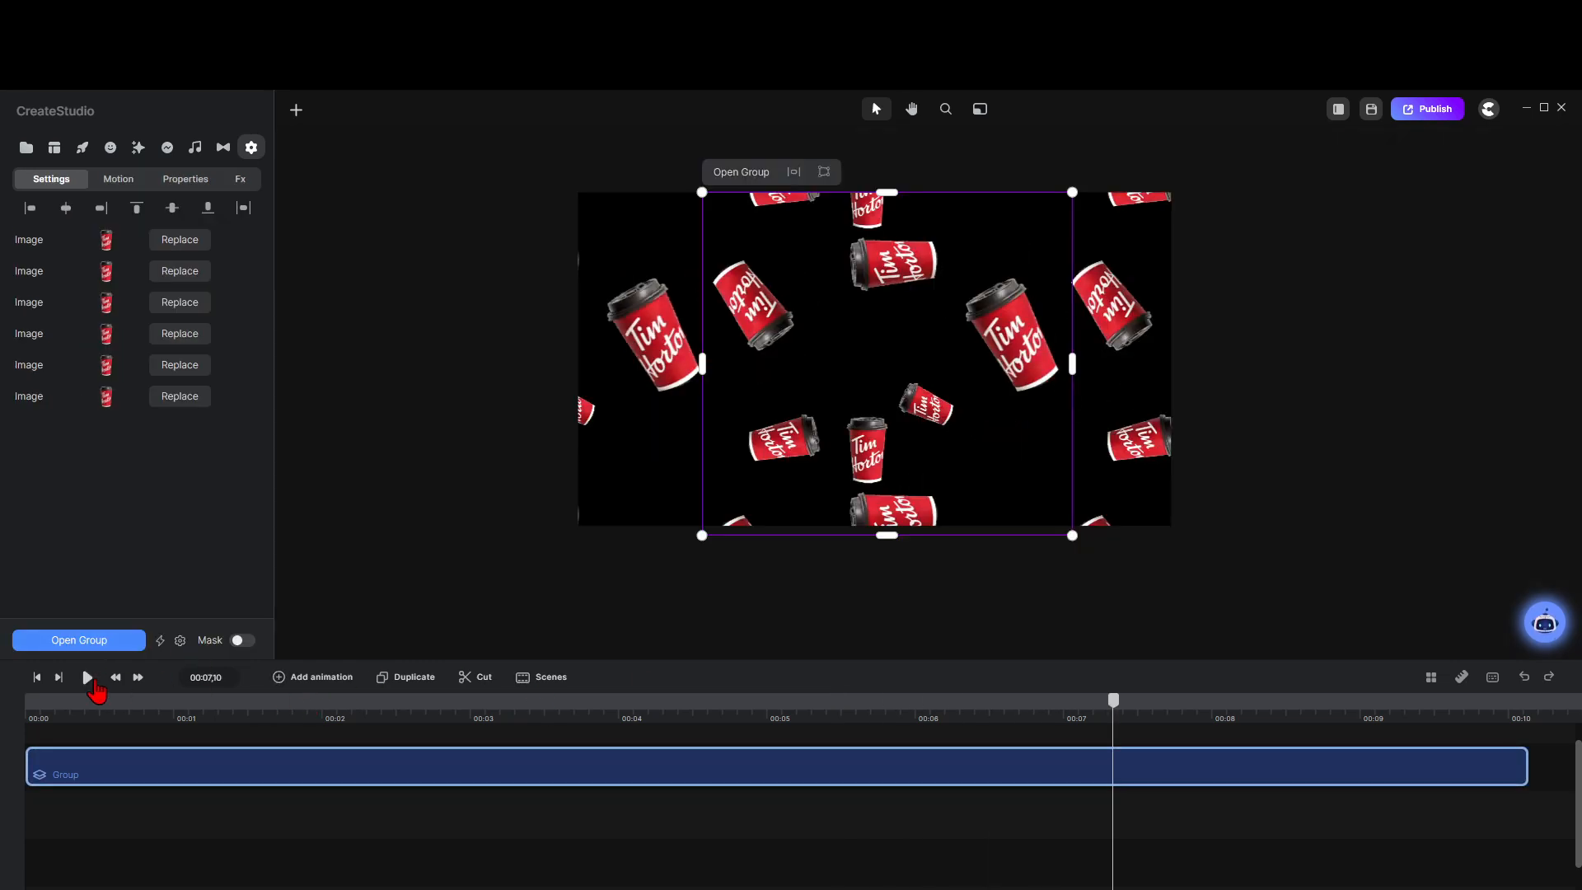
Step: Set the vertical margin of the cup group's tiles to -12% and deselect the group
click(185, 179)
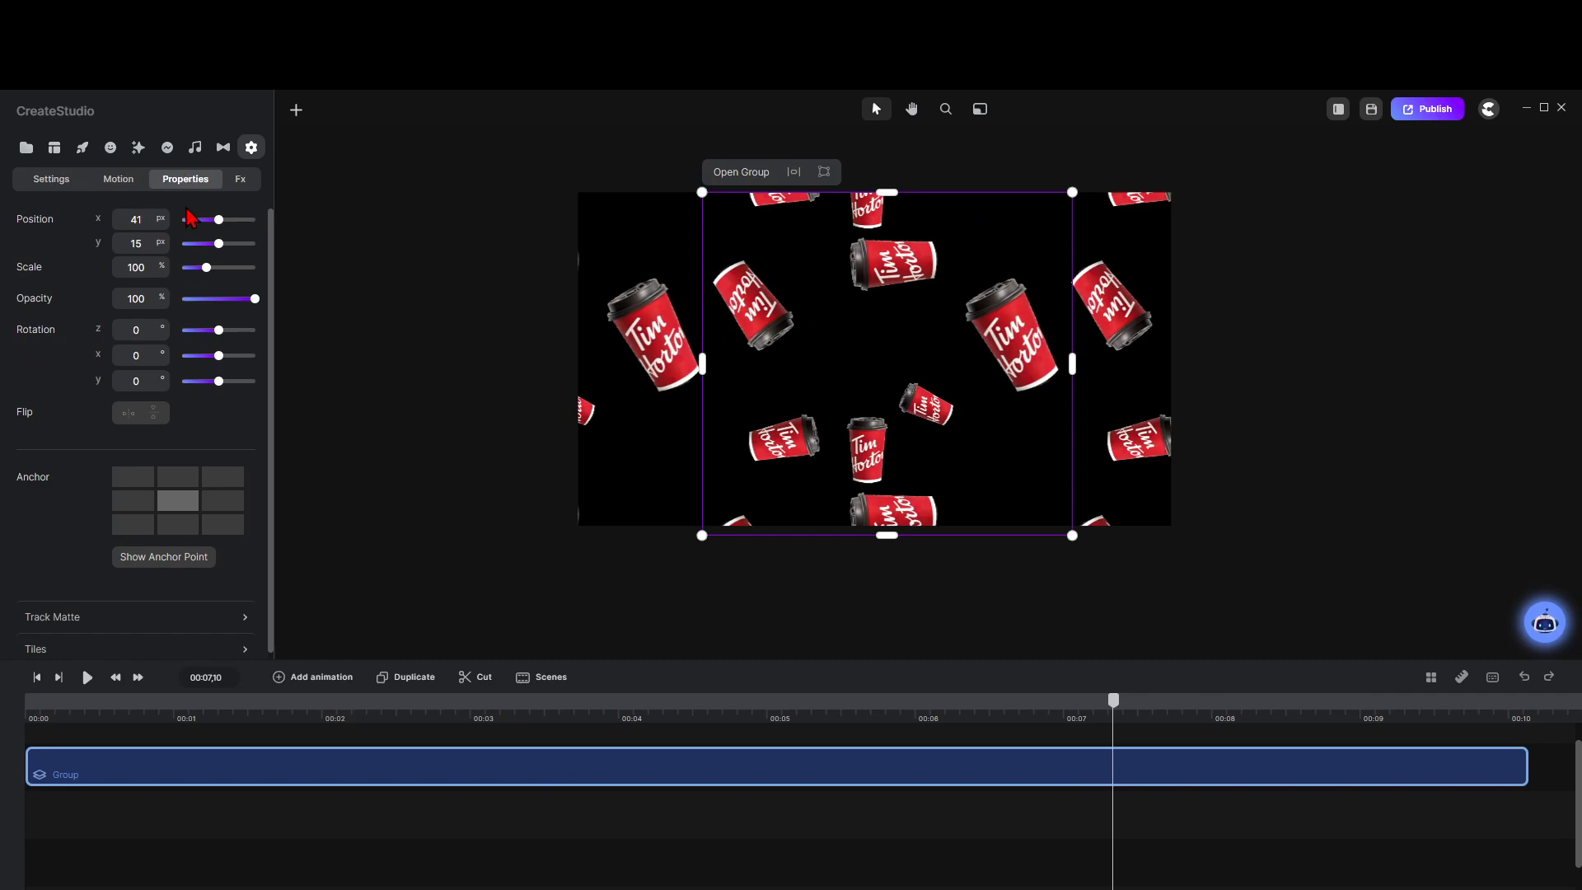
click(48, 651)
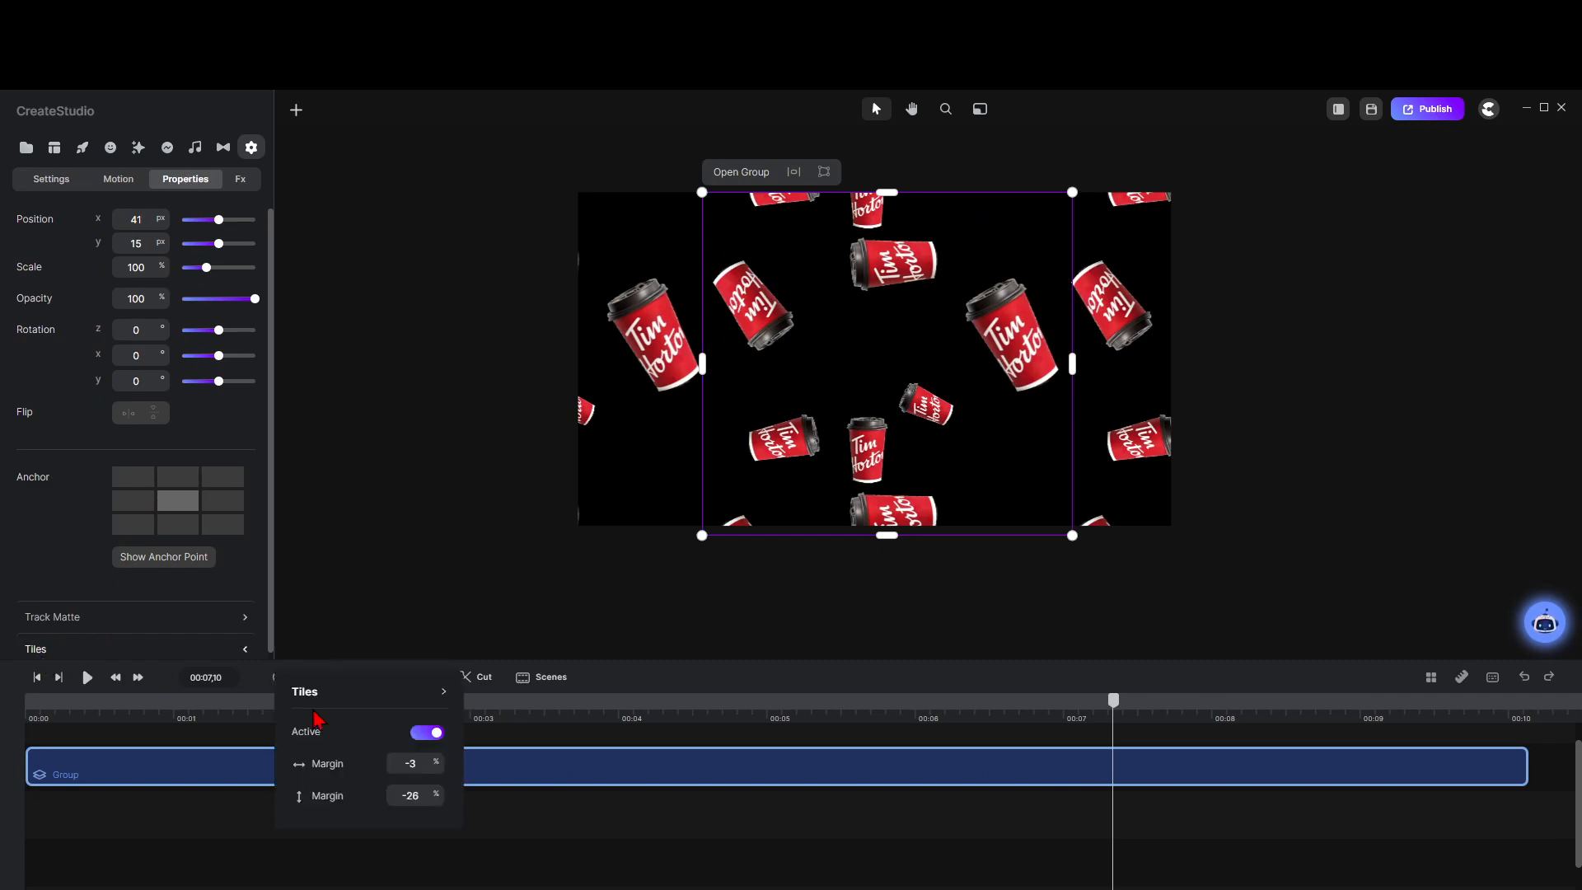
drag(435, 807, 457, 801)
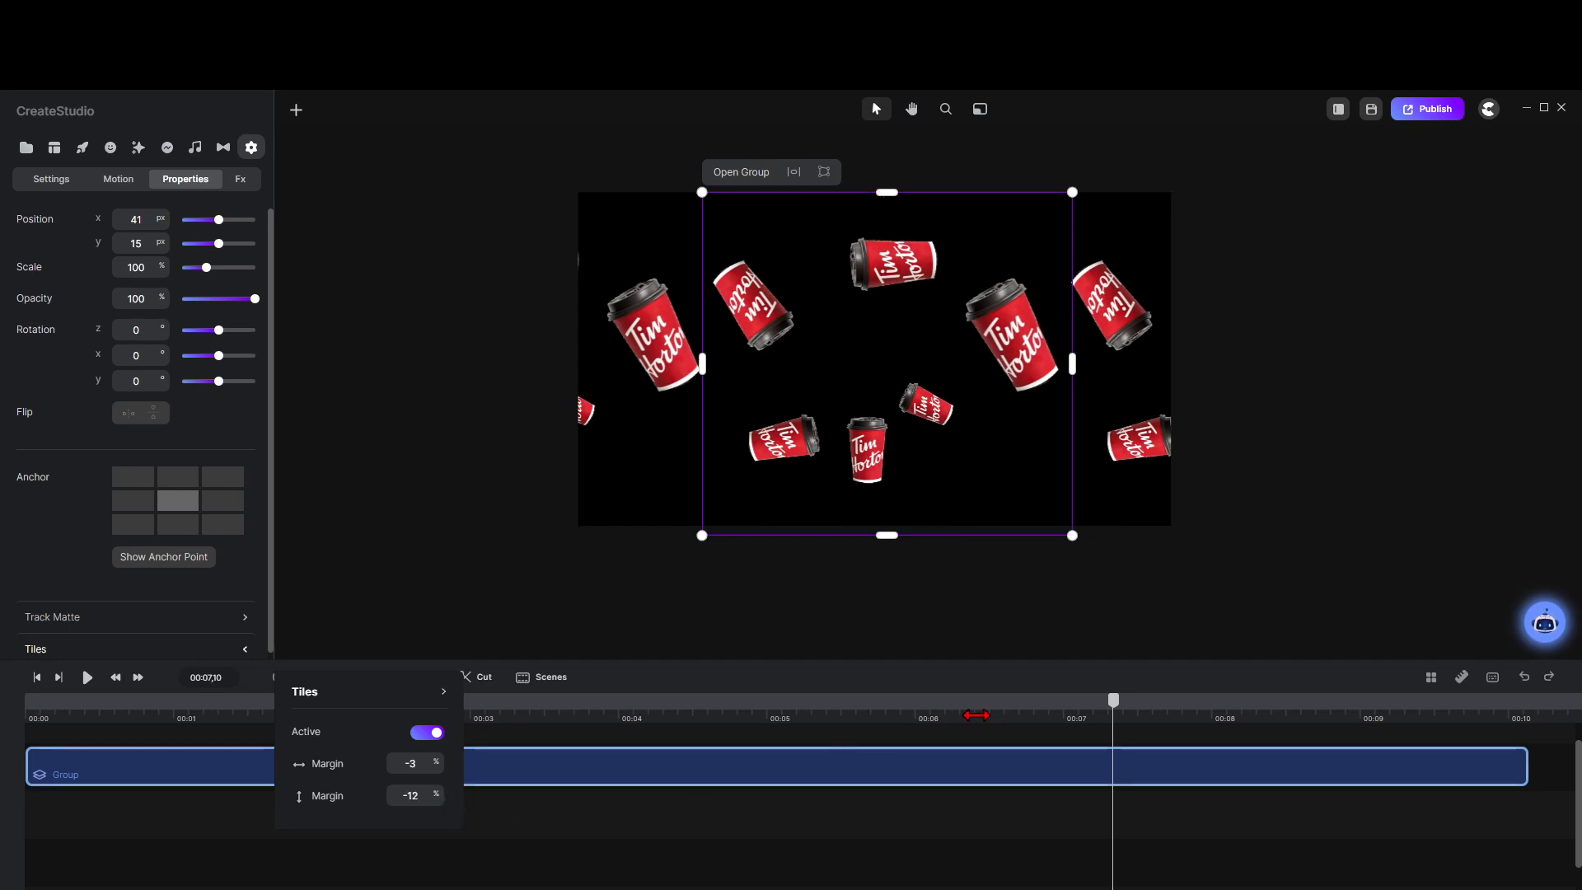
click(224, 742)
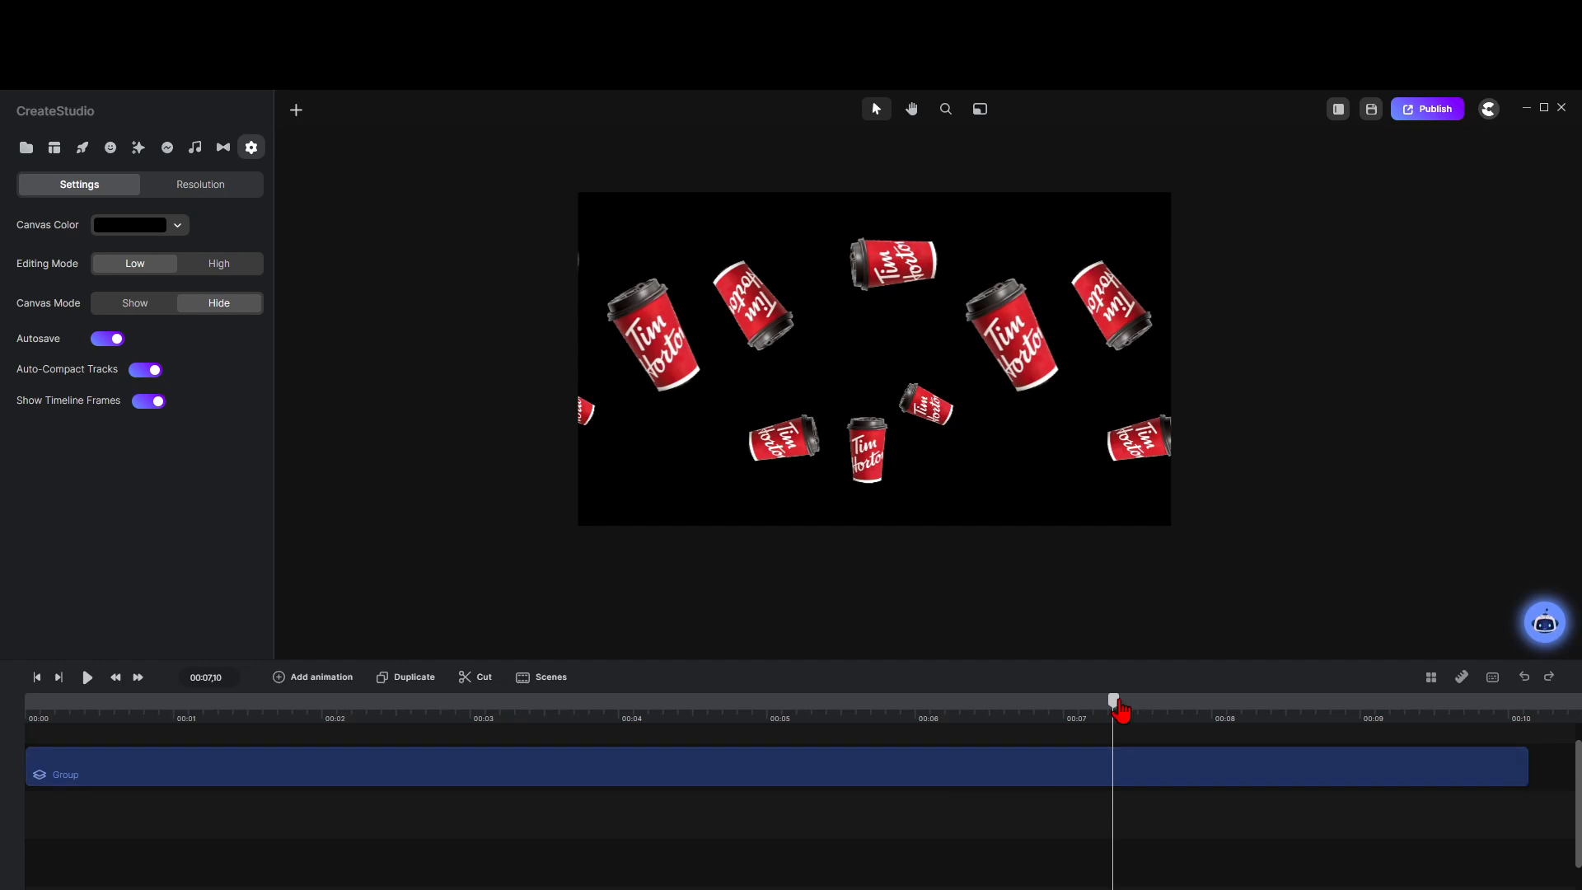
Step: Give the cup group a Bottom position entrance motion with Y position -500%, stretched almost to the end of its 10-second clip
drag(1115, 715, 17, 755)
scroll(1359, 738, down, 5)
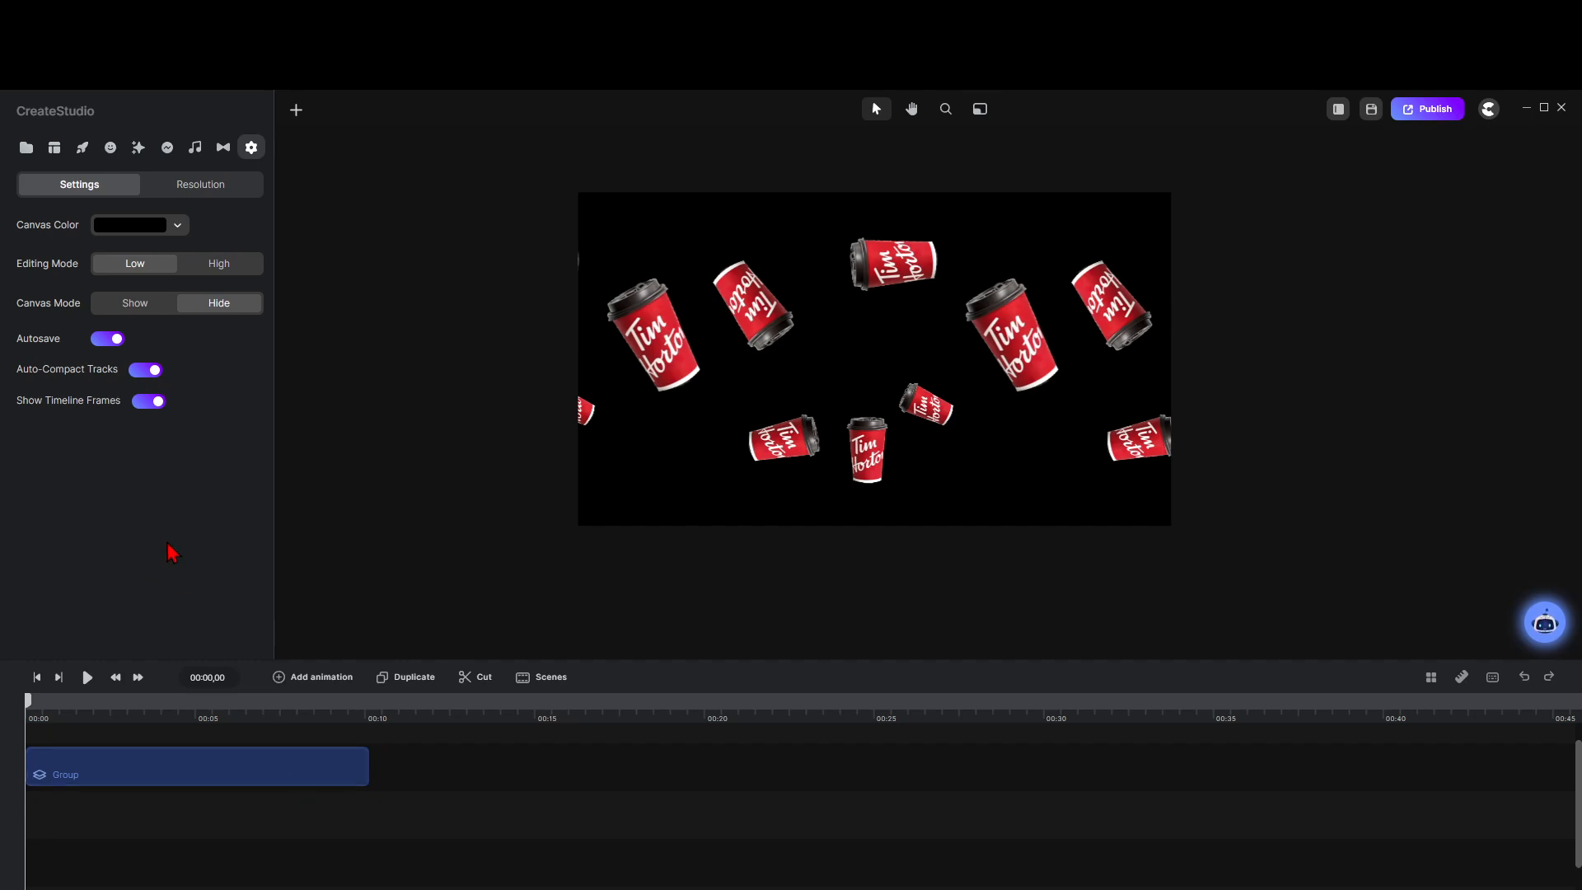
click(210, 771)
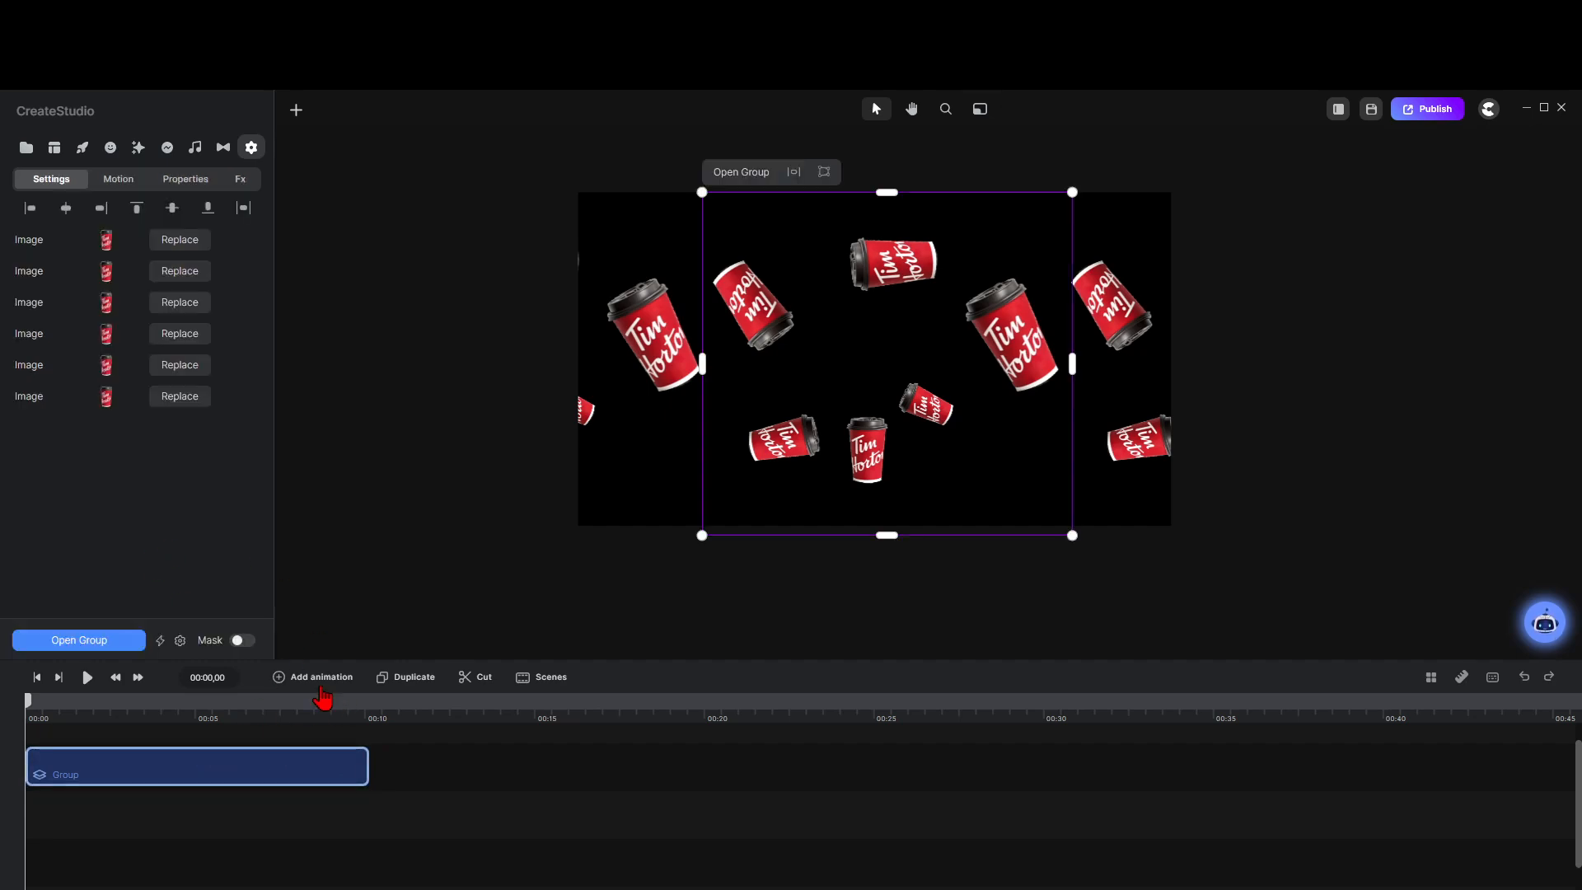
click(114, 181)
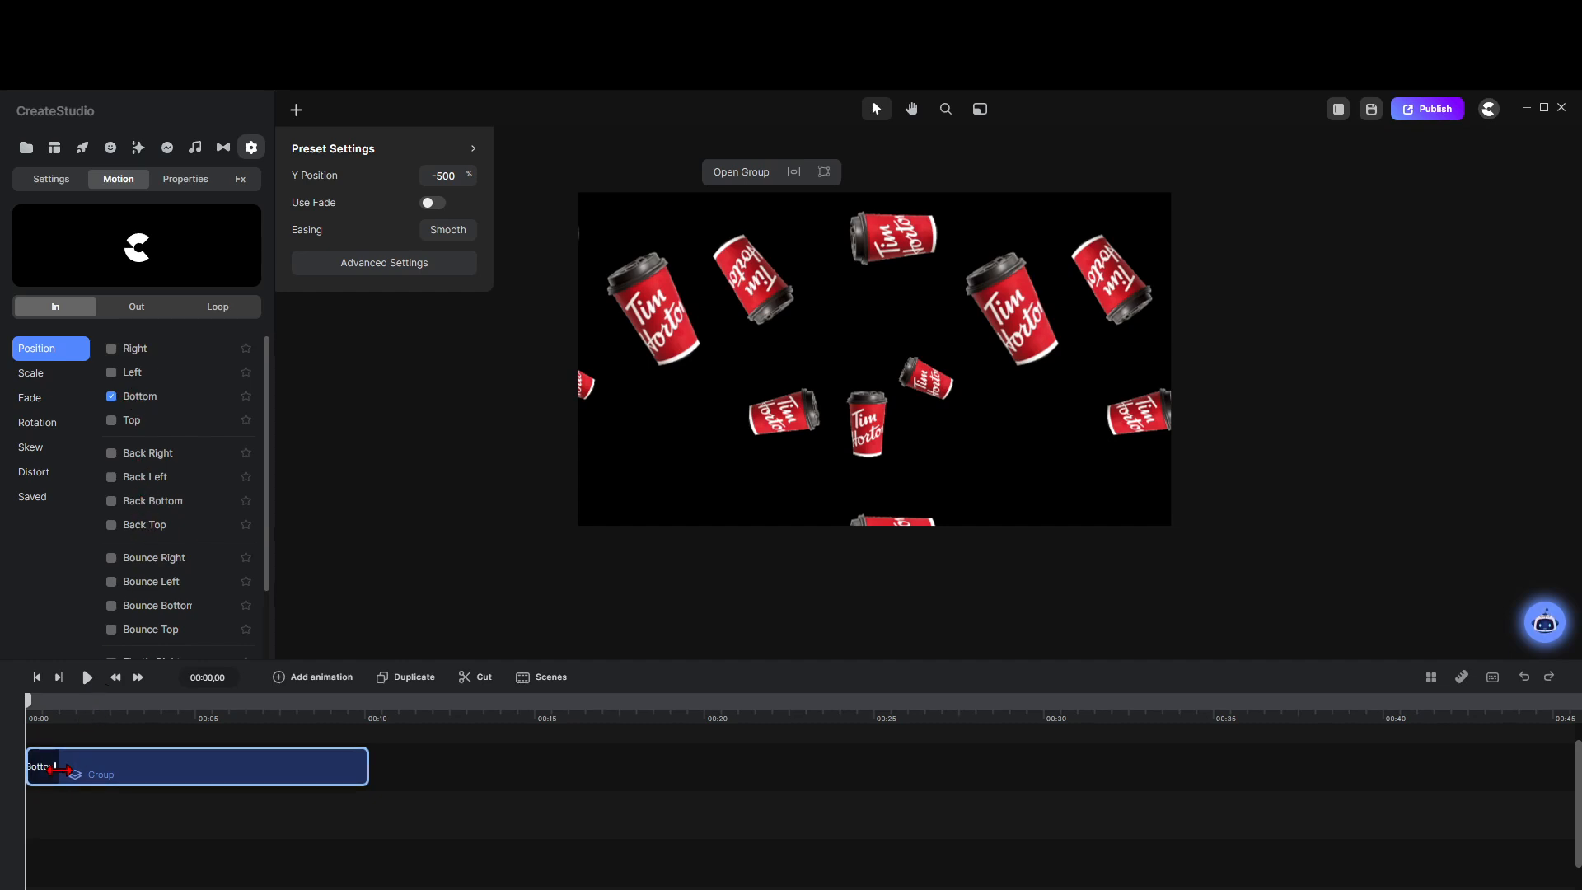
drag(56, 773, 355, 773)
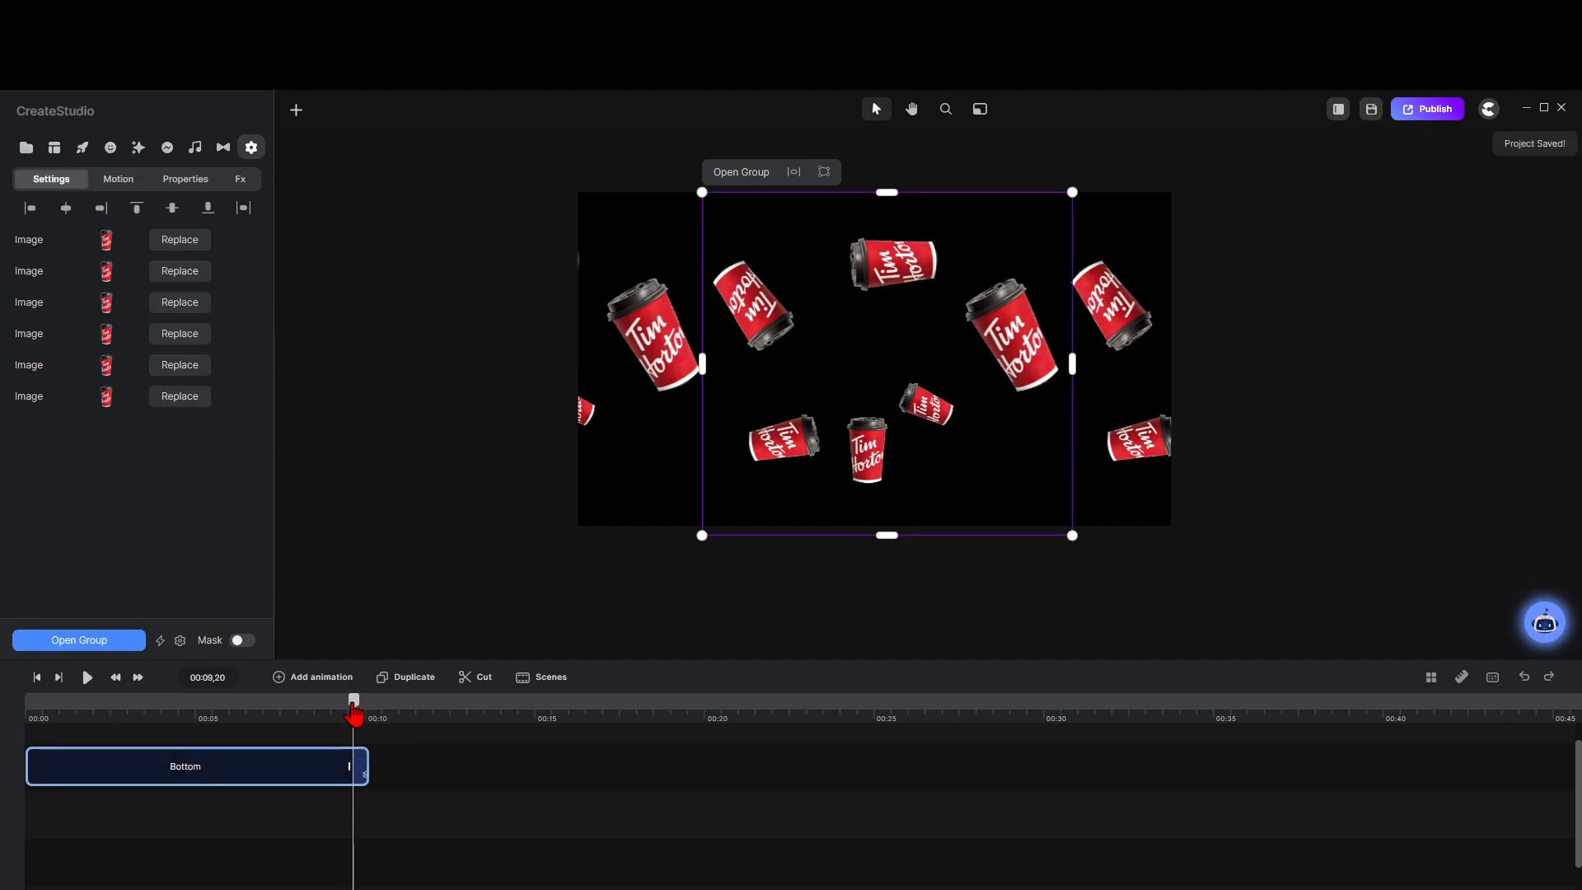
Step: Set the Bottom motion's easing to Linear, playing the animation from the start before and after the change
drag(353, 710, 27, 725)
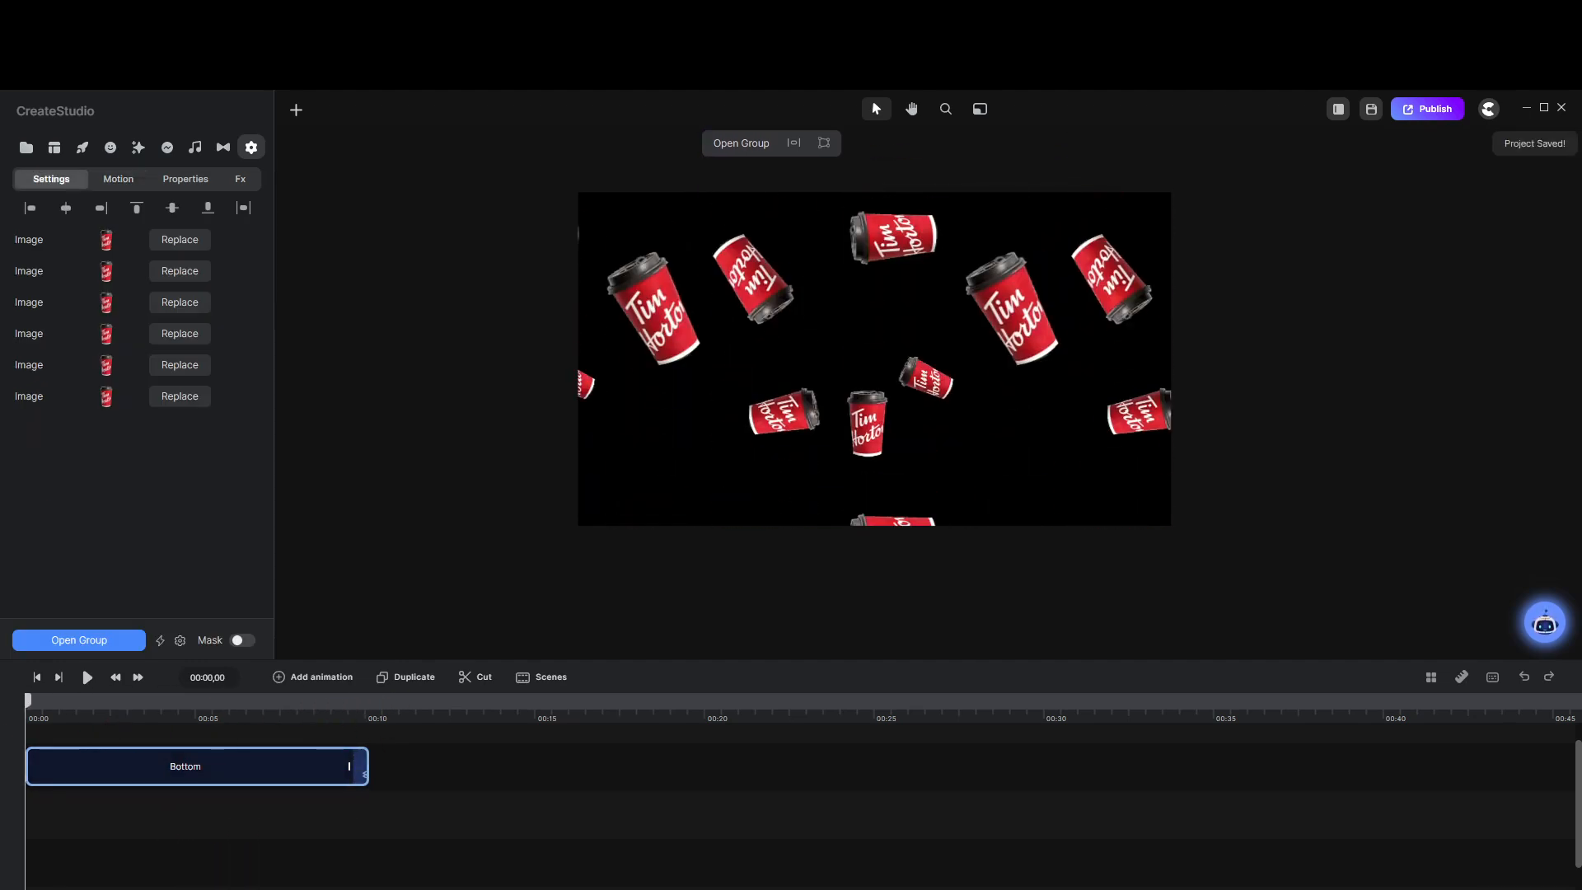
click(87, 679)
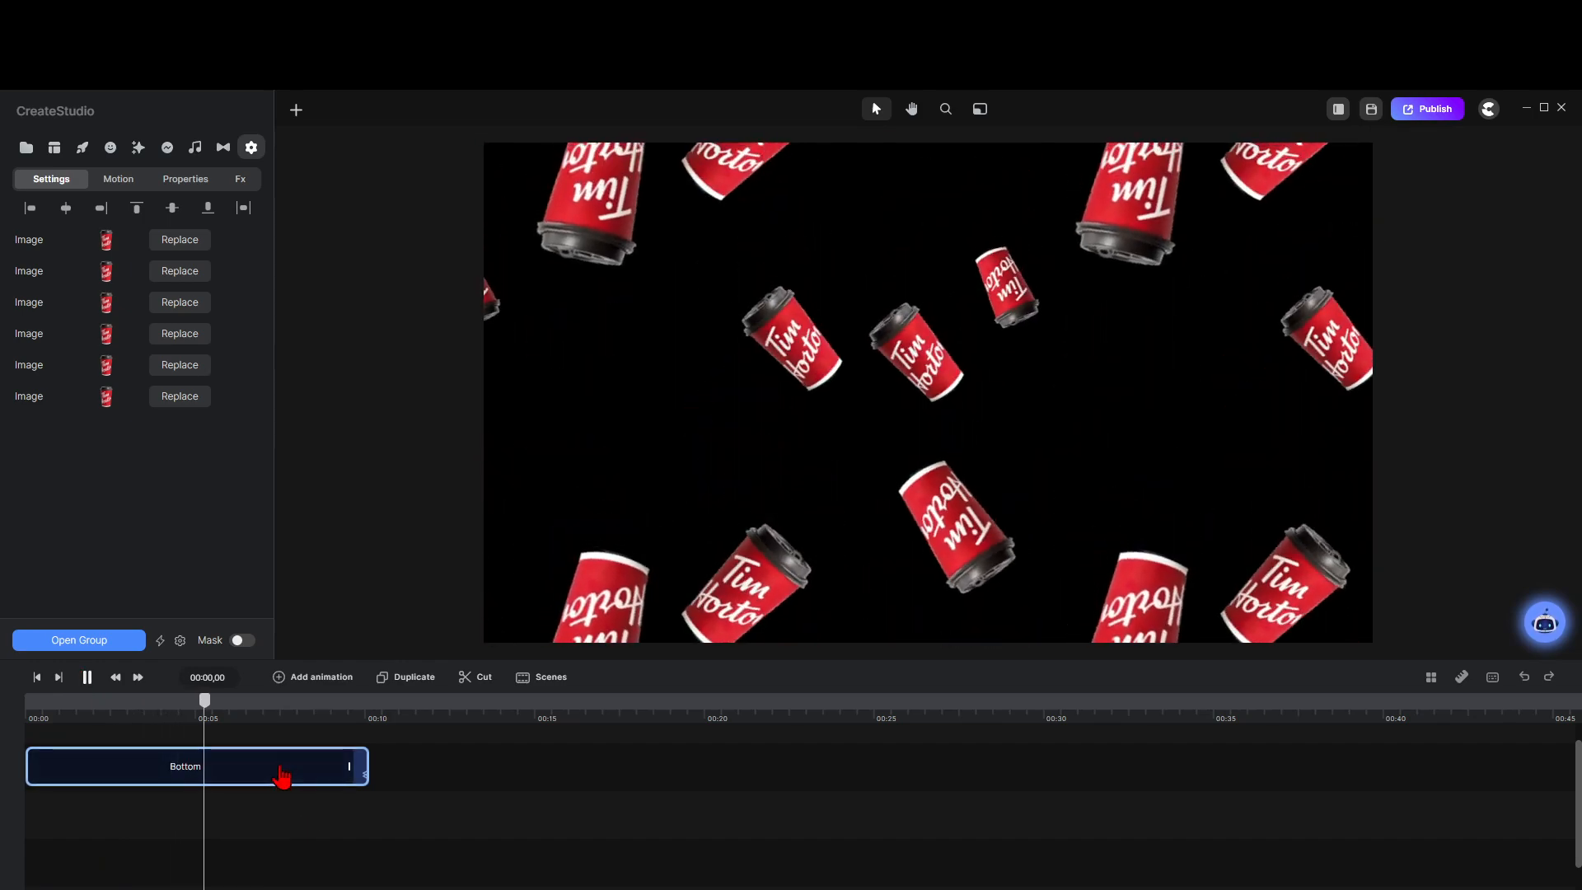
click(281, 772)
click(454, 233)
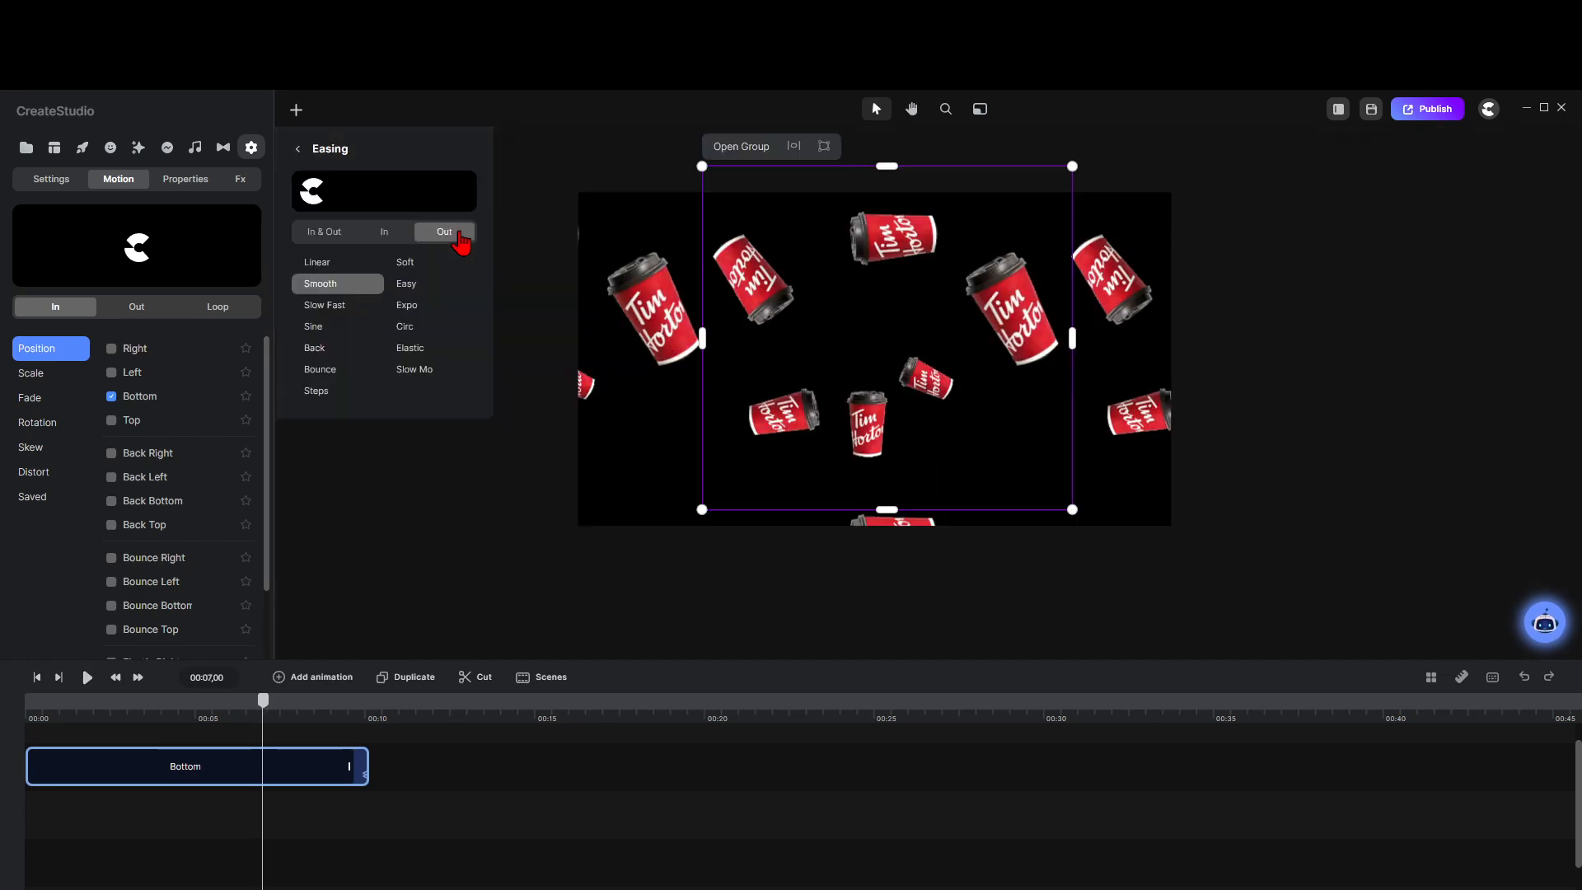
click(318, 262)
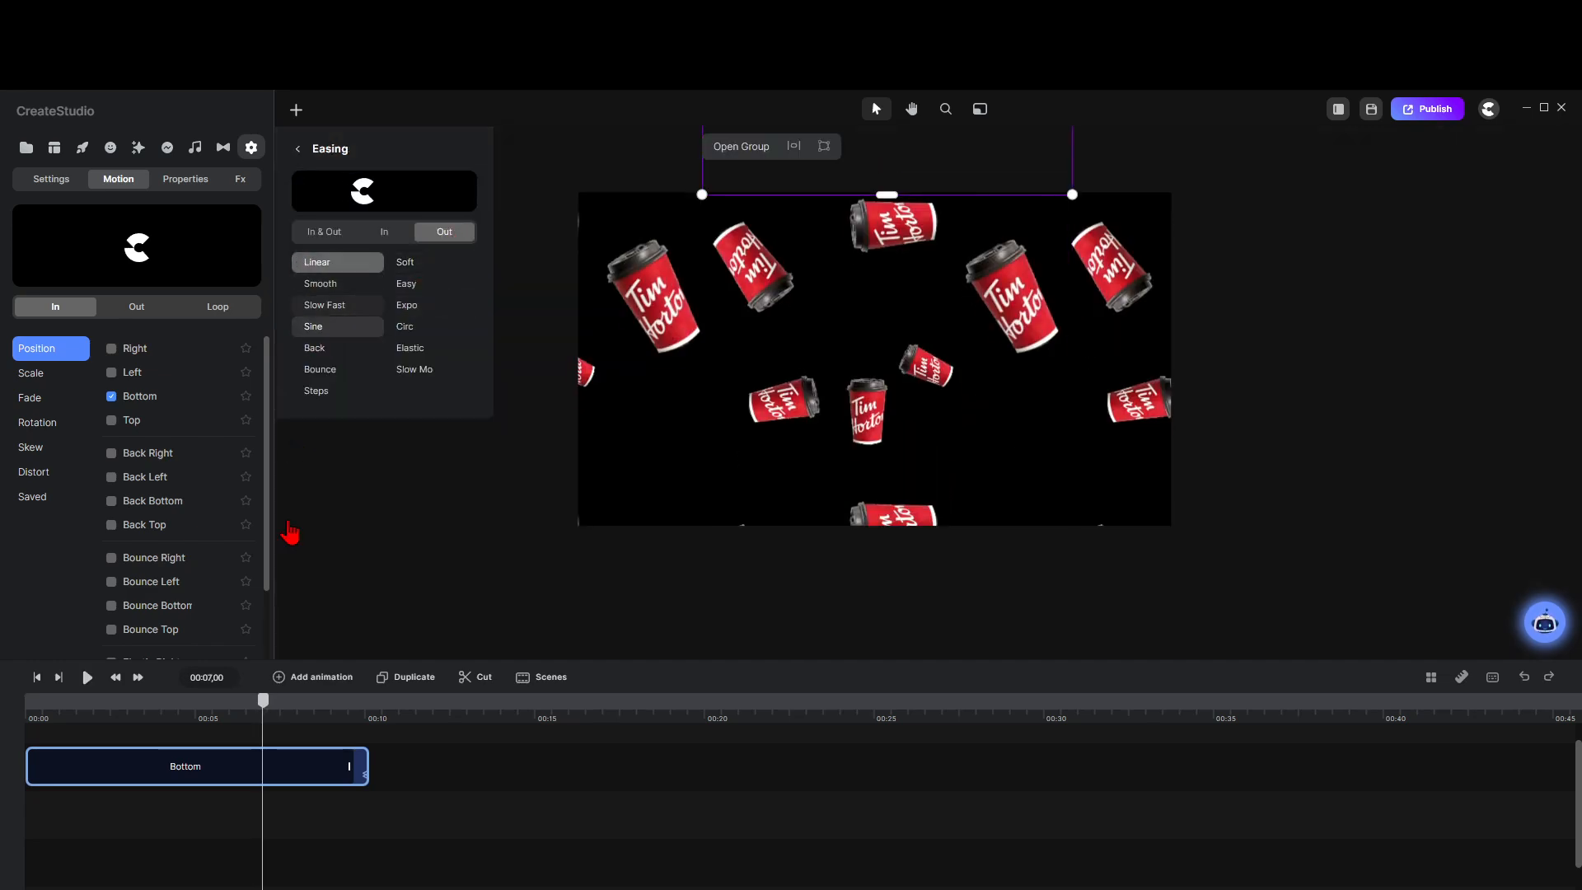
drag(260, 713, 27, 716)
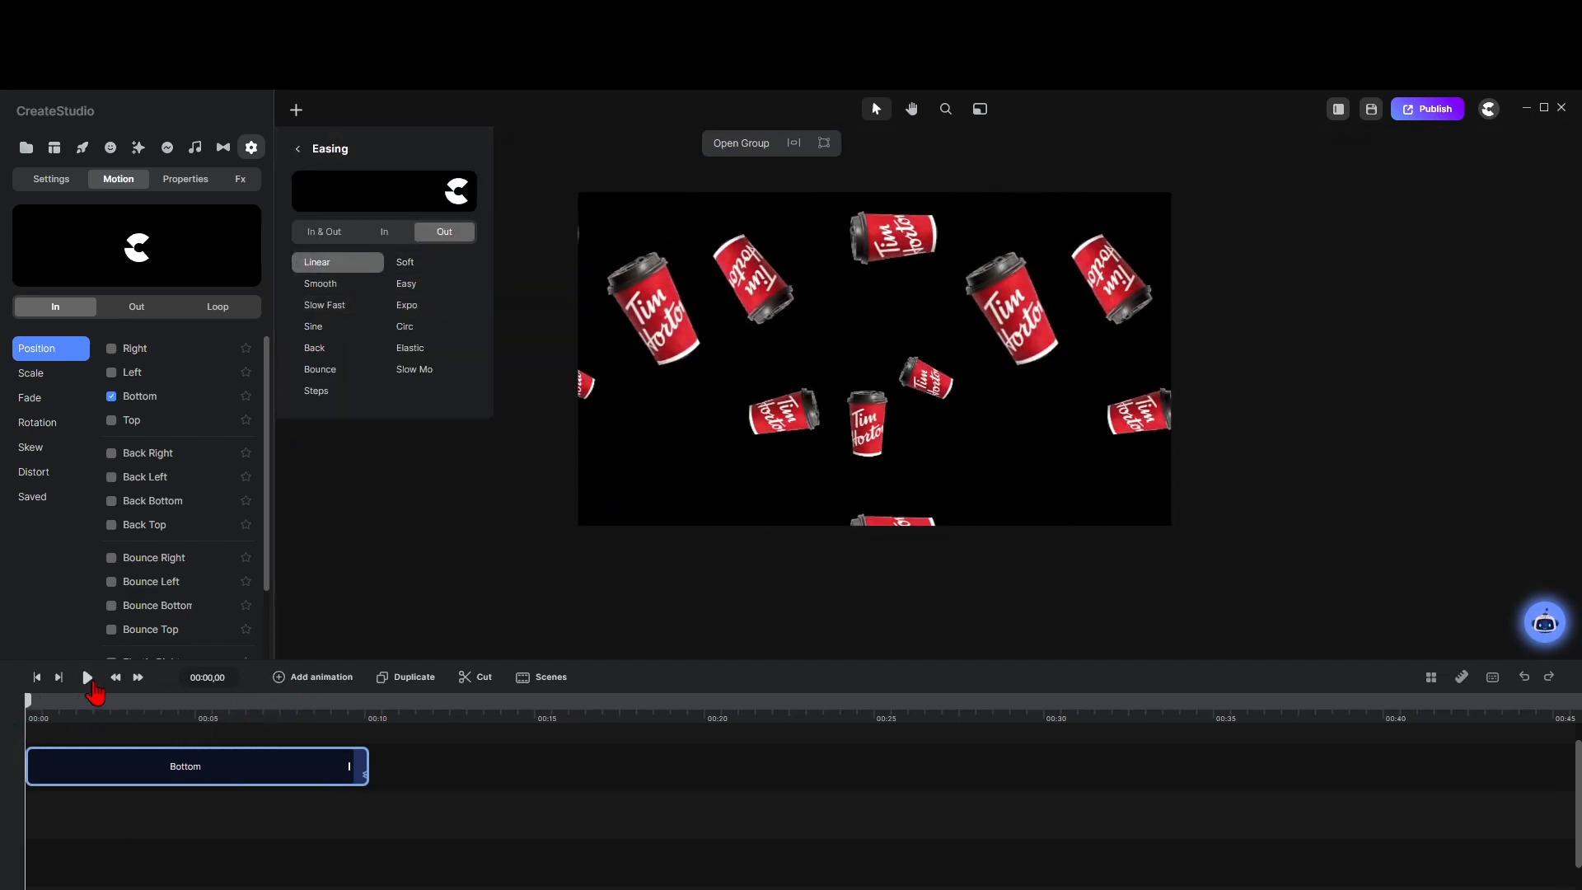
click(86, 678)
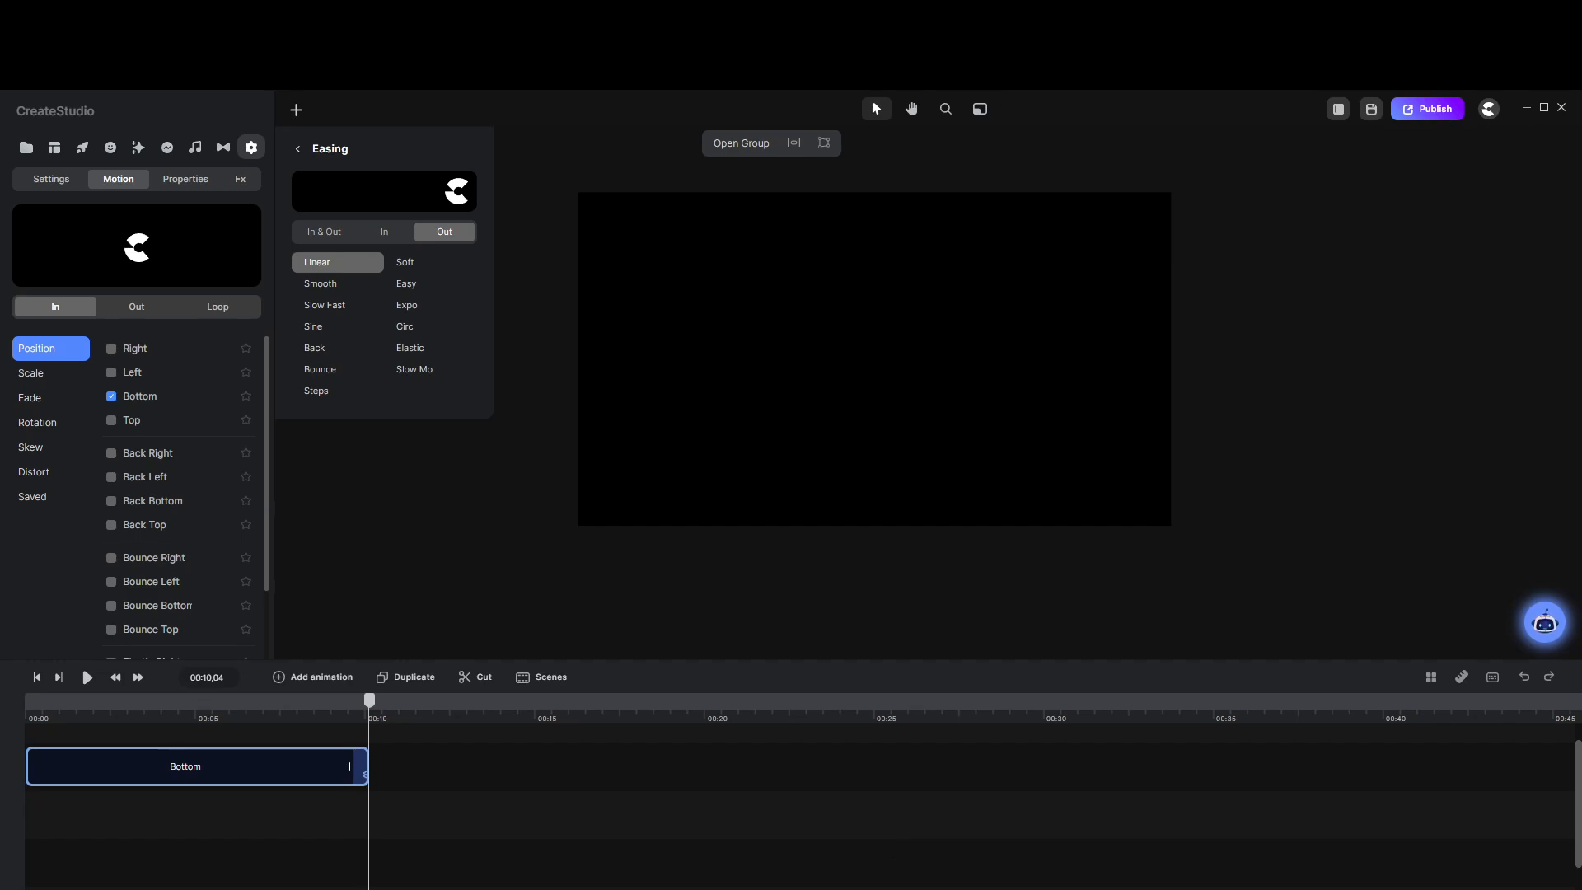
Step: Extend the main cup group and the two groups nested inside it to about 40 seconds
drag(364, 764, 1395, 751)
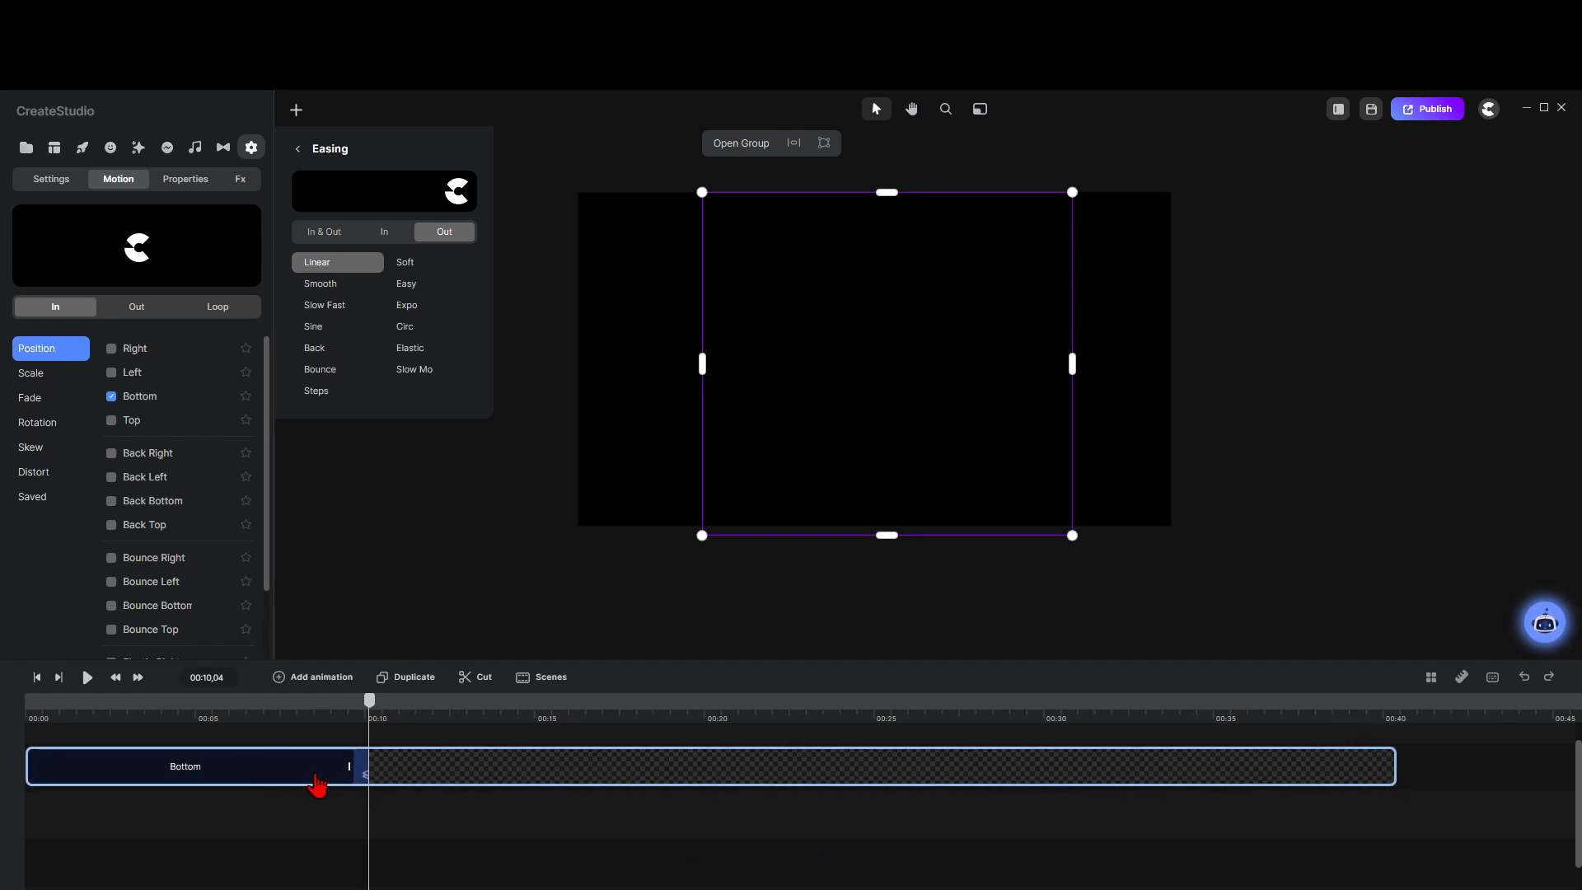
double_click(359, 775)
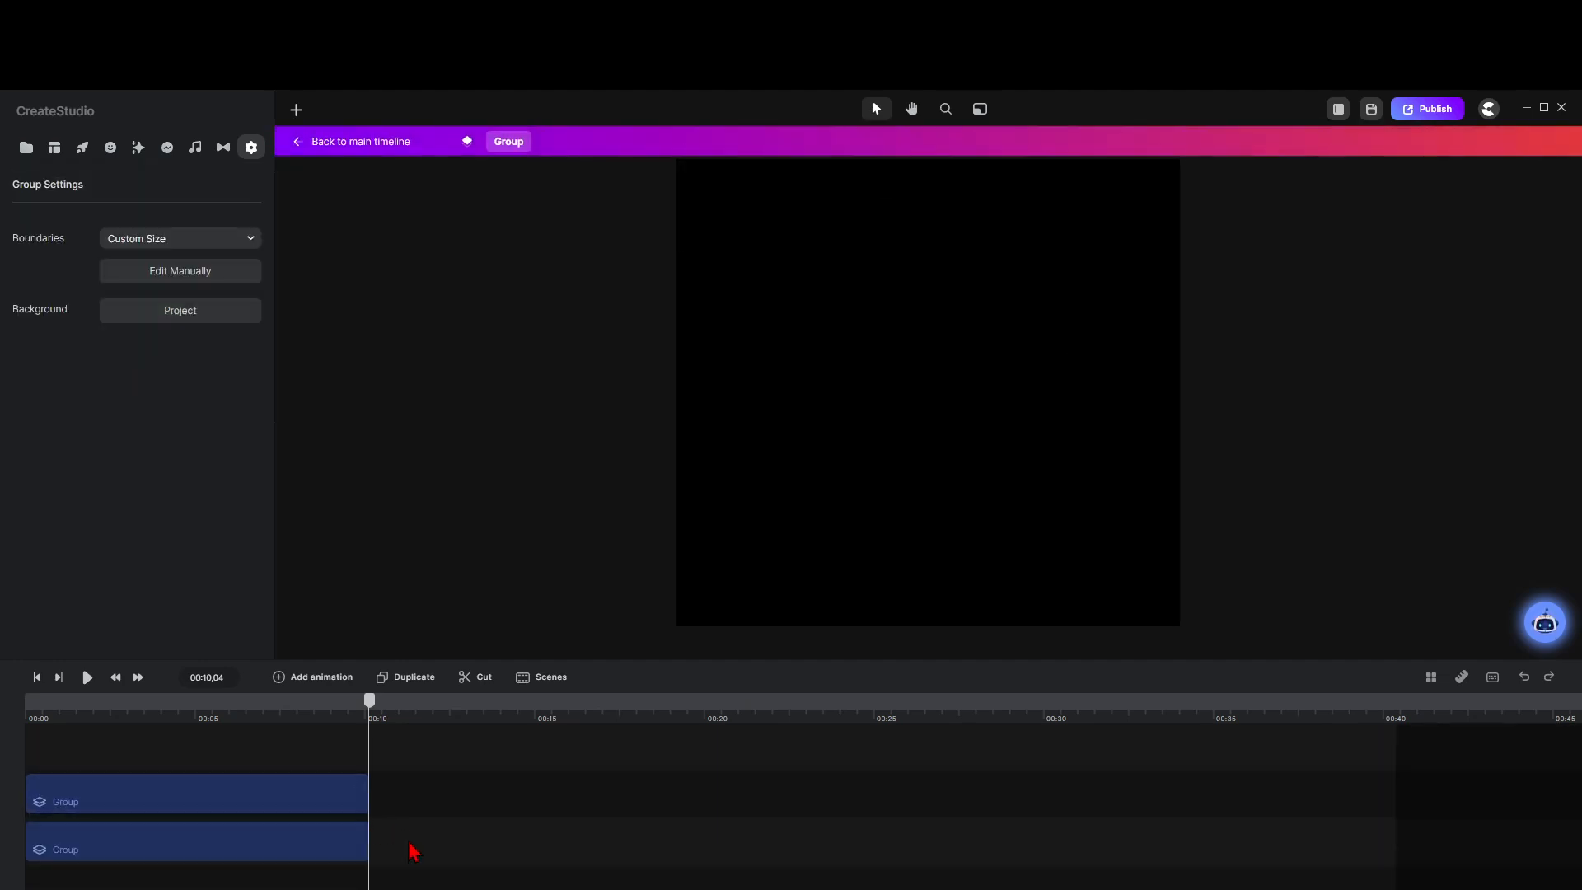
drag(407, 839, 1399, 793)
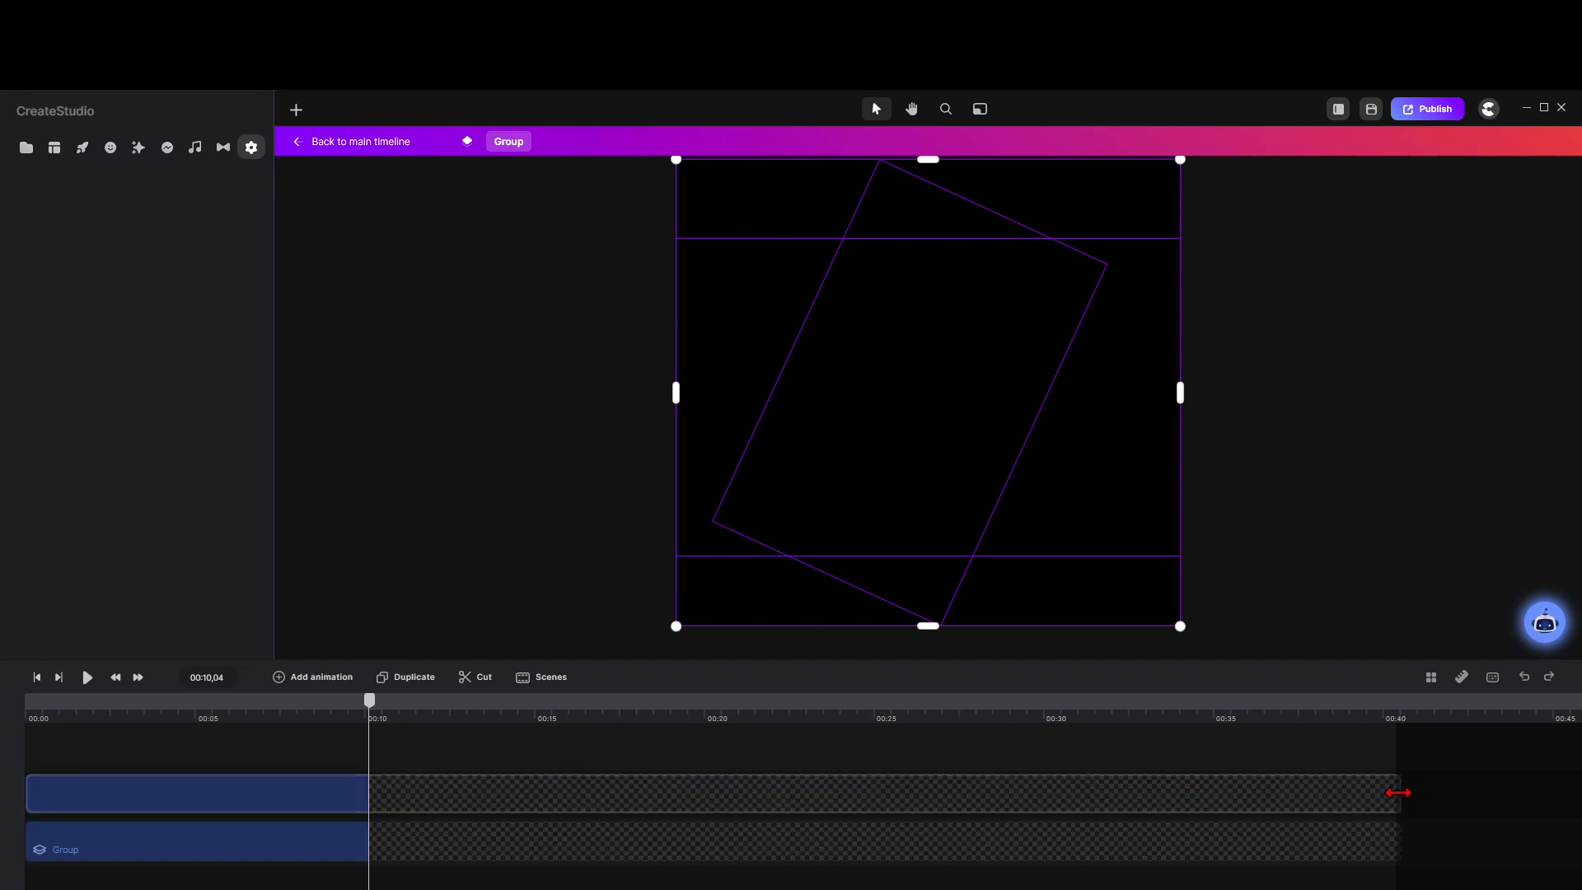
Step: Extend the cup images inside both nested groups to about 40 seconds and return to the main timeline
double_click(311, 804)
drag(270, 748, 316, 888)
drag(367, 838, 1398, 785)
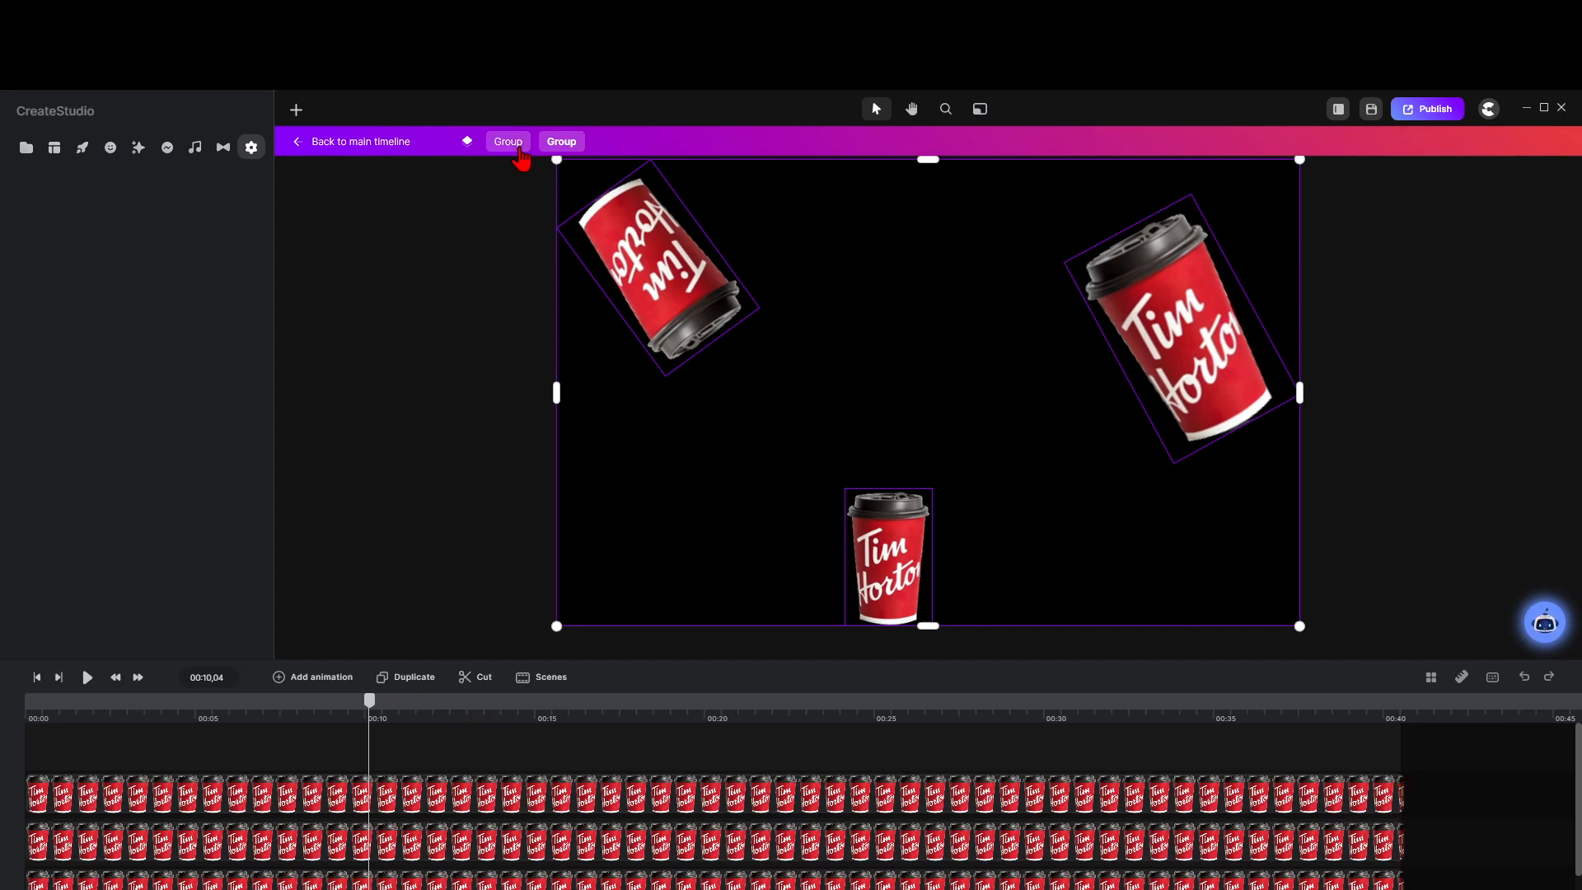
double_click(300, 857)
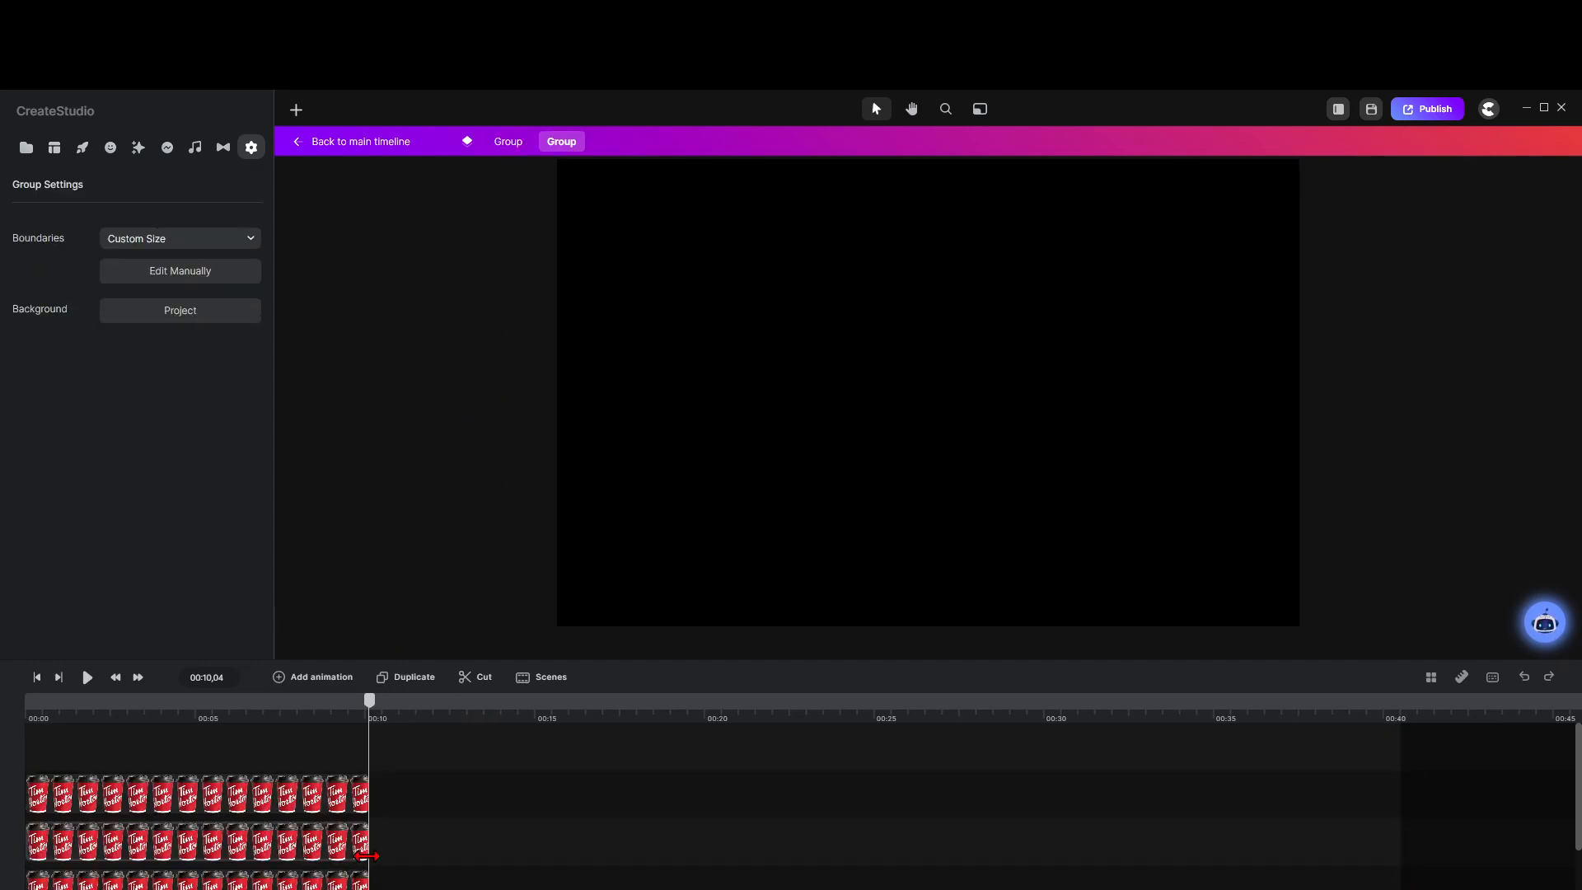
drag(270, 741, 1407, 823)
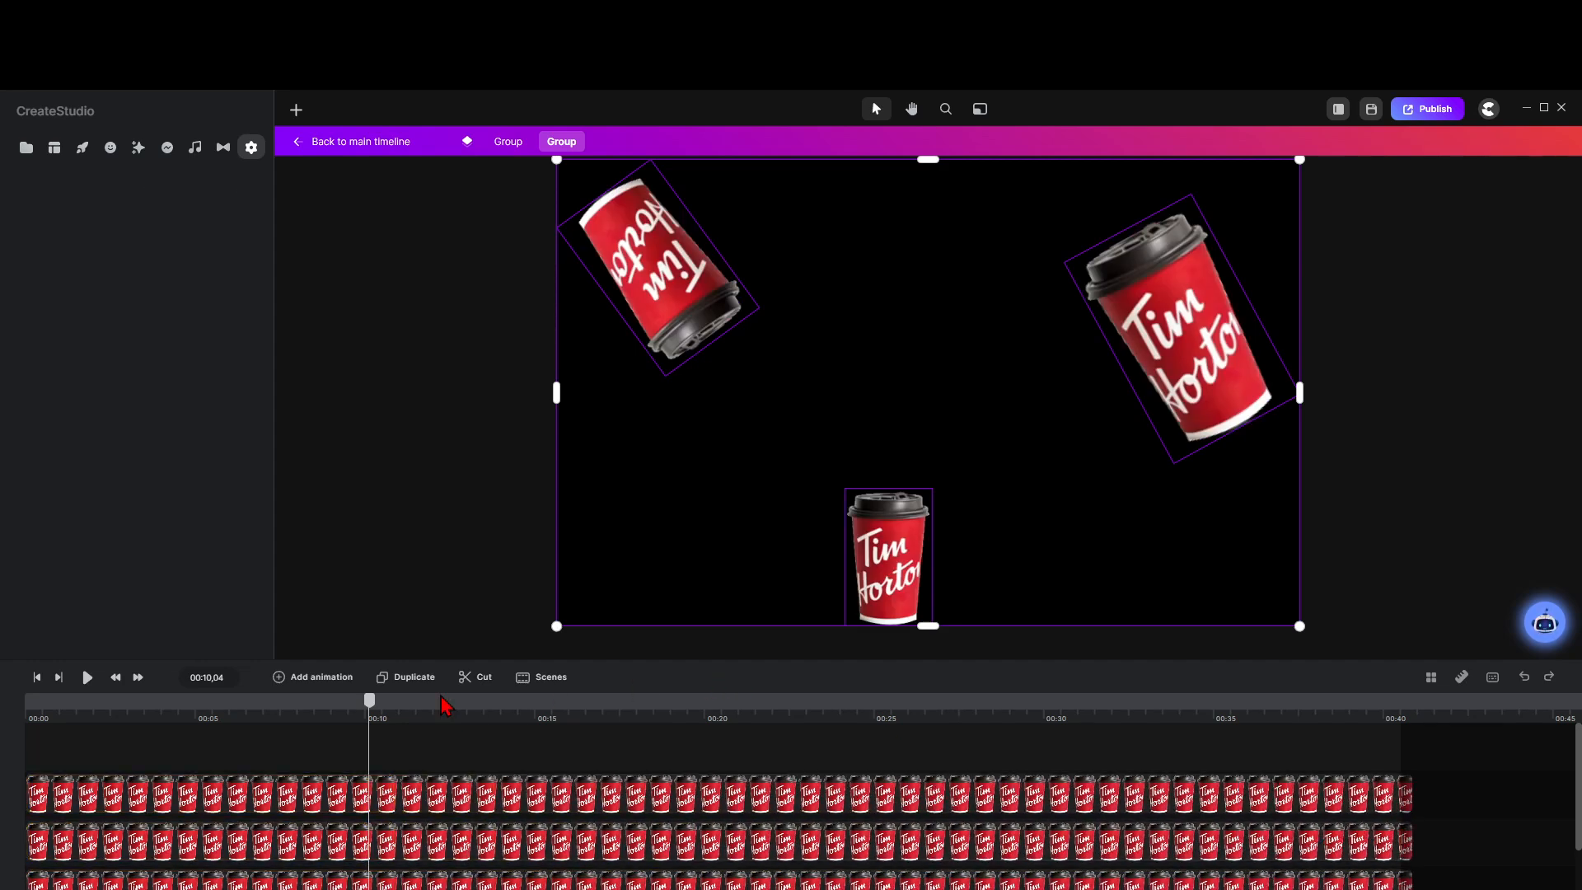
click(360, 142)
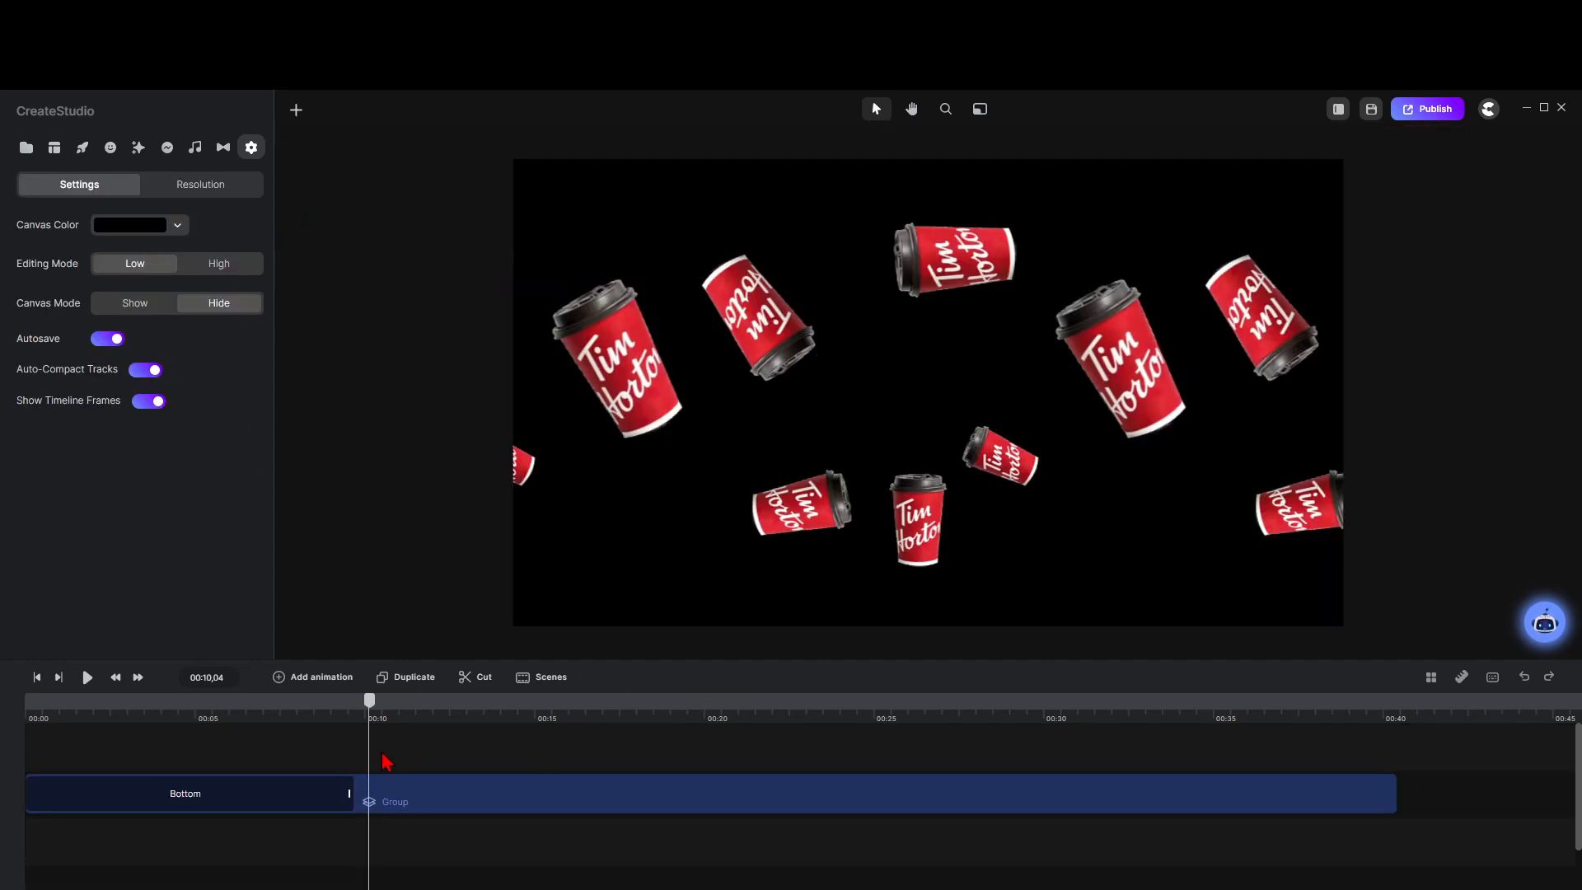
Step: Stretch the Bottom motion to the end of the 40-second group and play it from the start, stopping partway
drag(356, 799, 1393, 767)
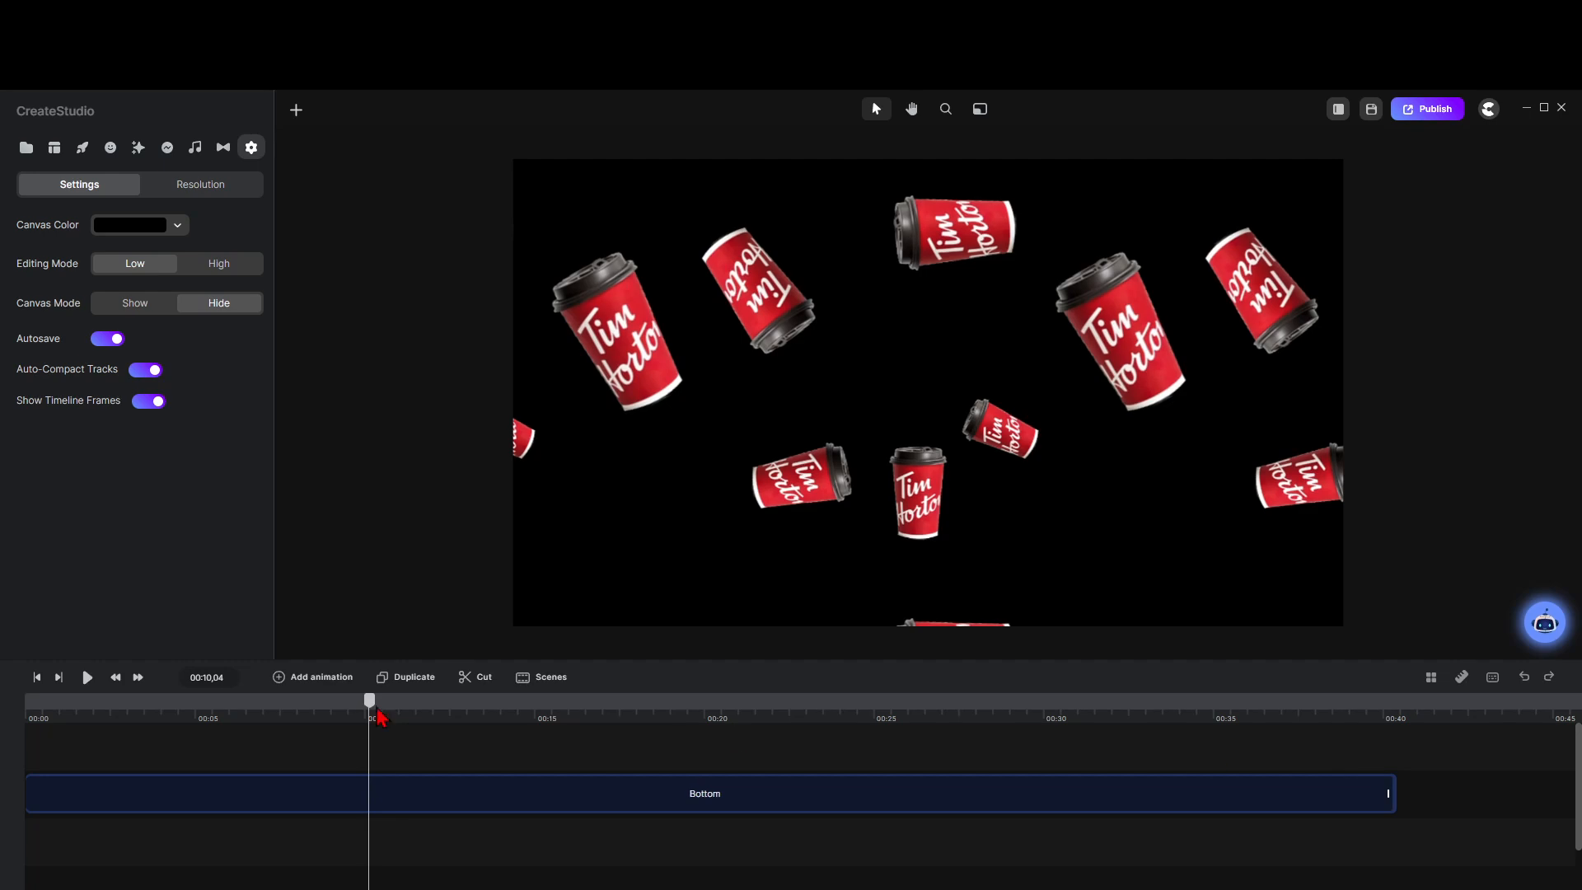
drag(368, 705, 7, 745)
key(space)
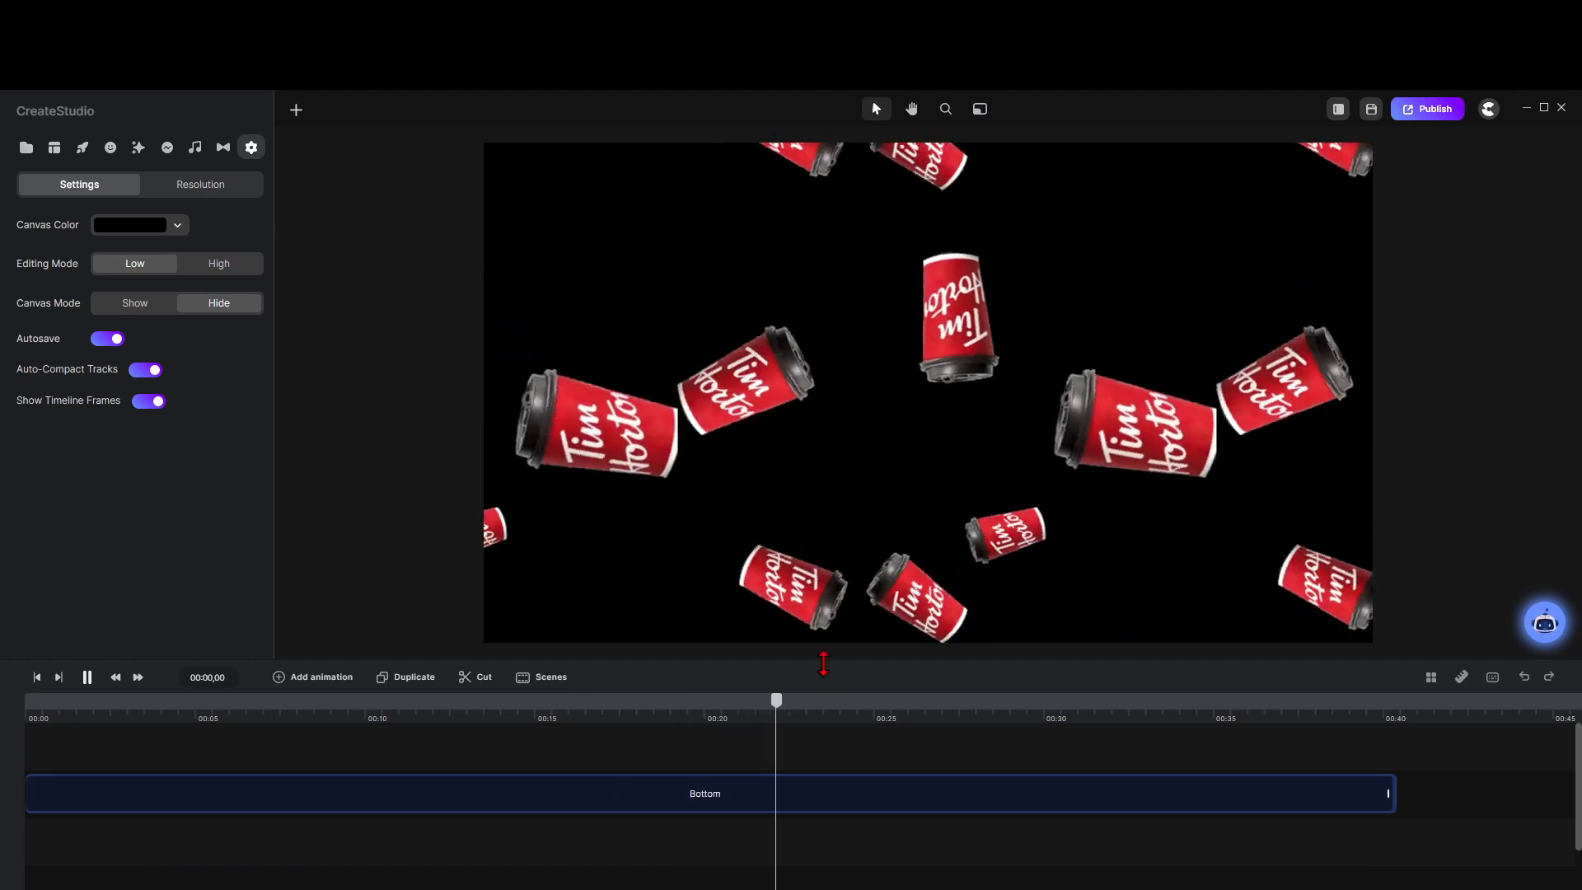
click(728, 796)
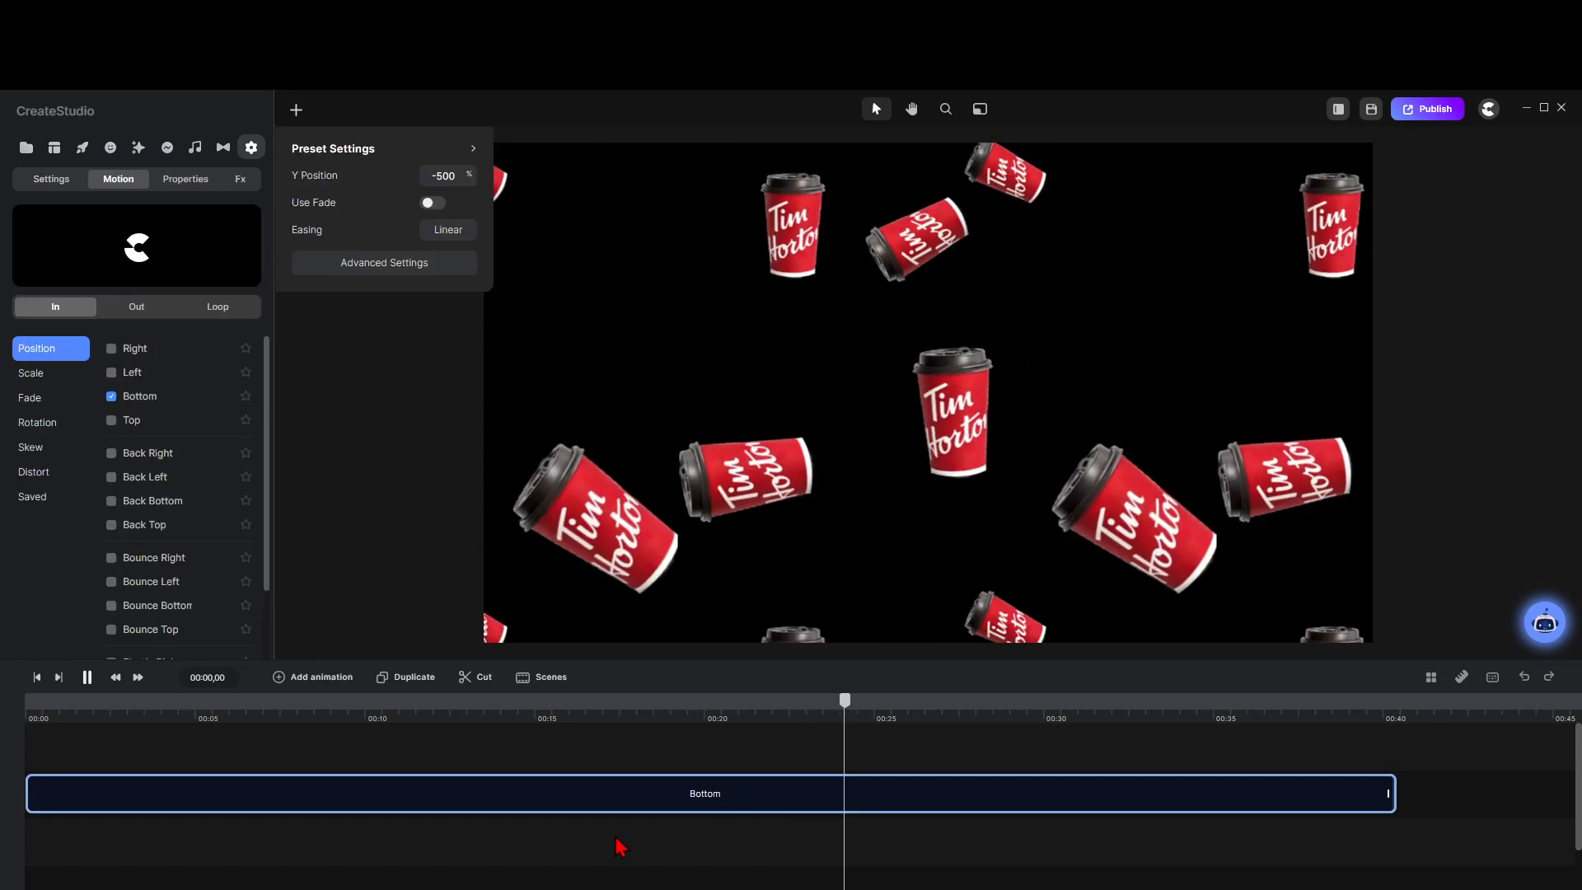
key(space)
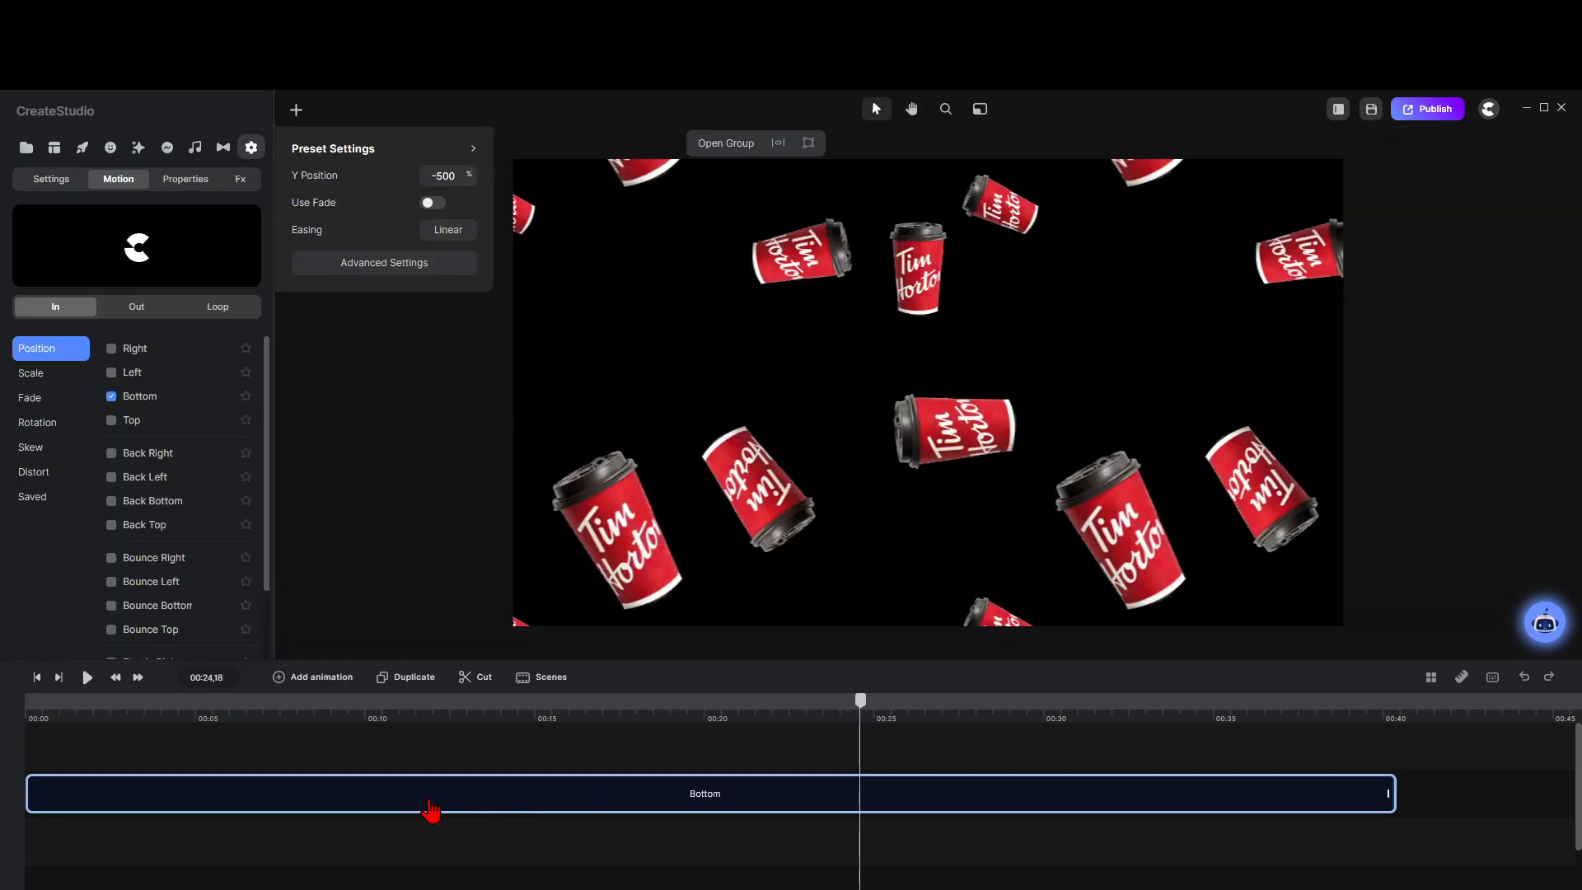
Step: Compare the group's position relative to the canvas at the start and at the end of its Bottom motion
scroll(775, 478, down, 5)
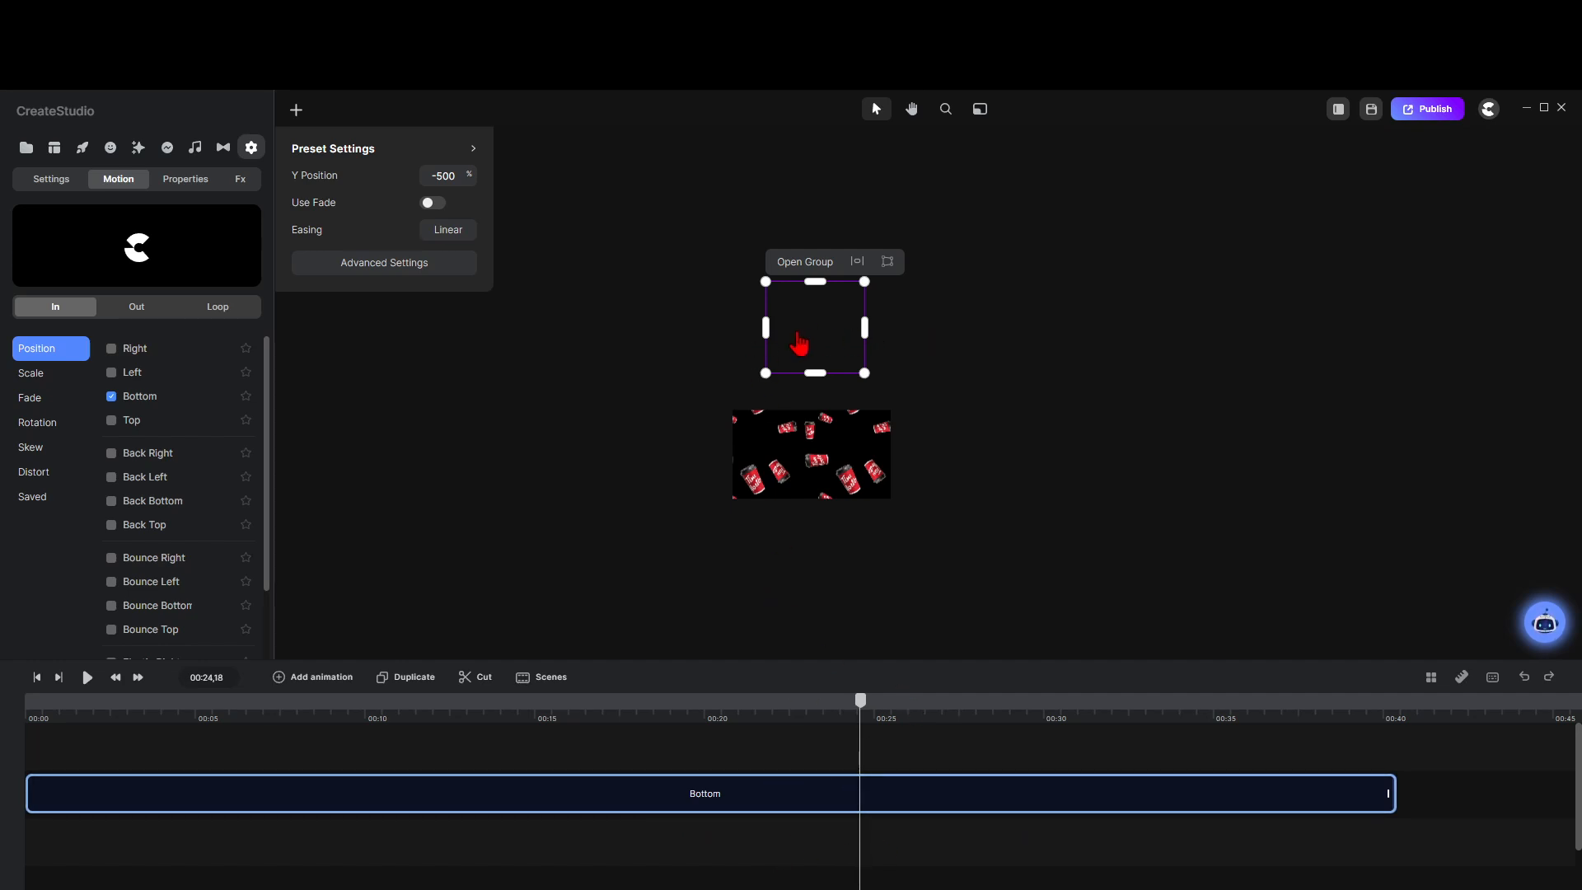
drag(863, 713, 14, 714)
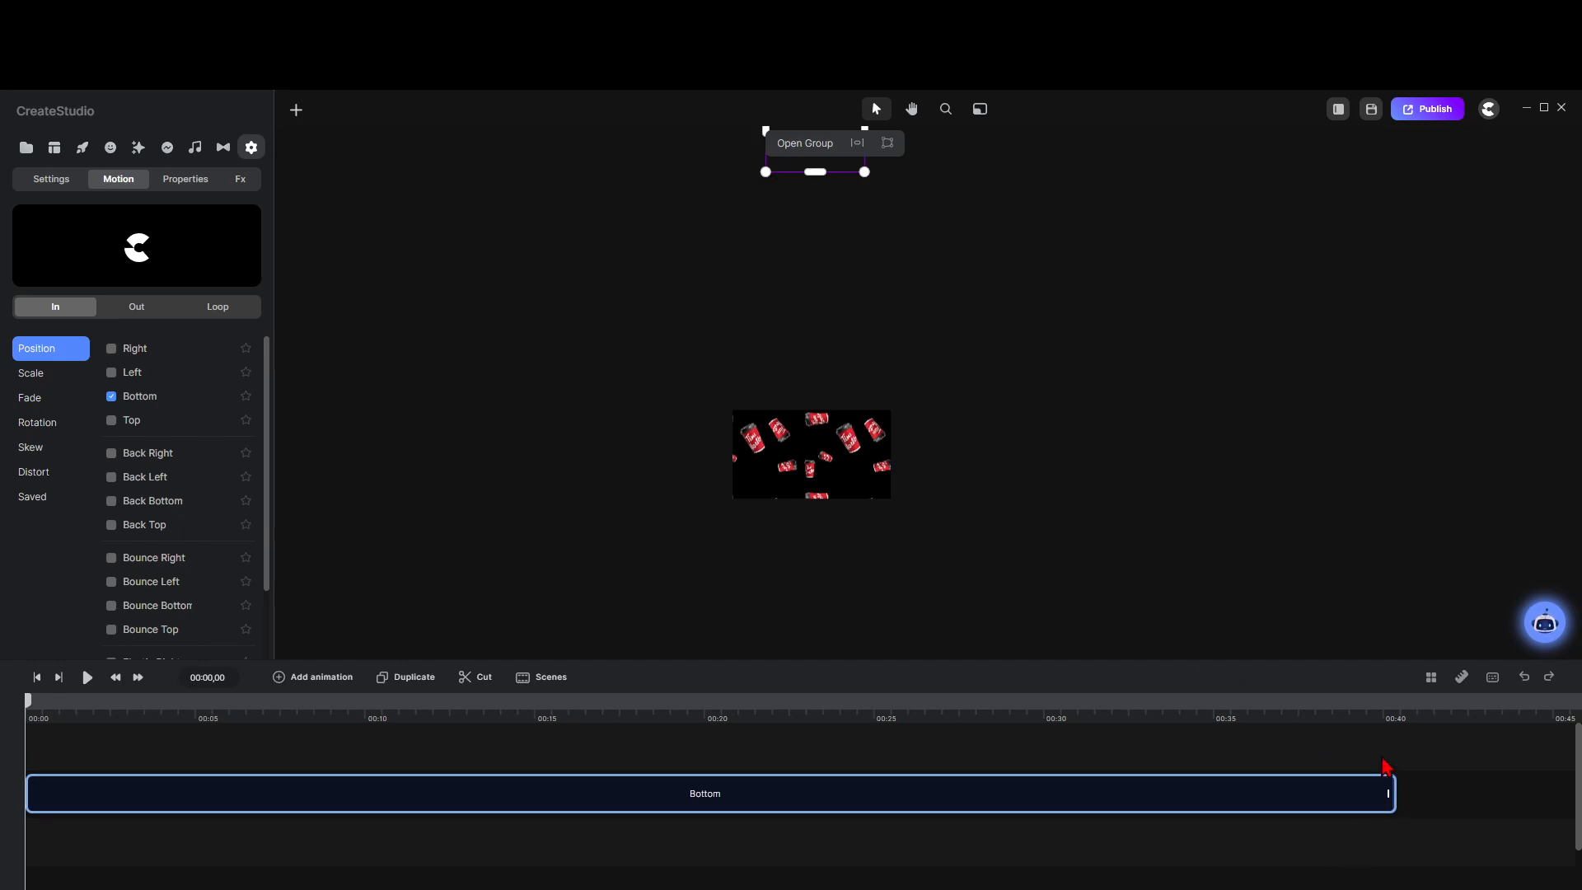
click(1386, 719)
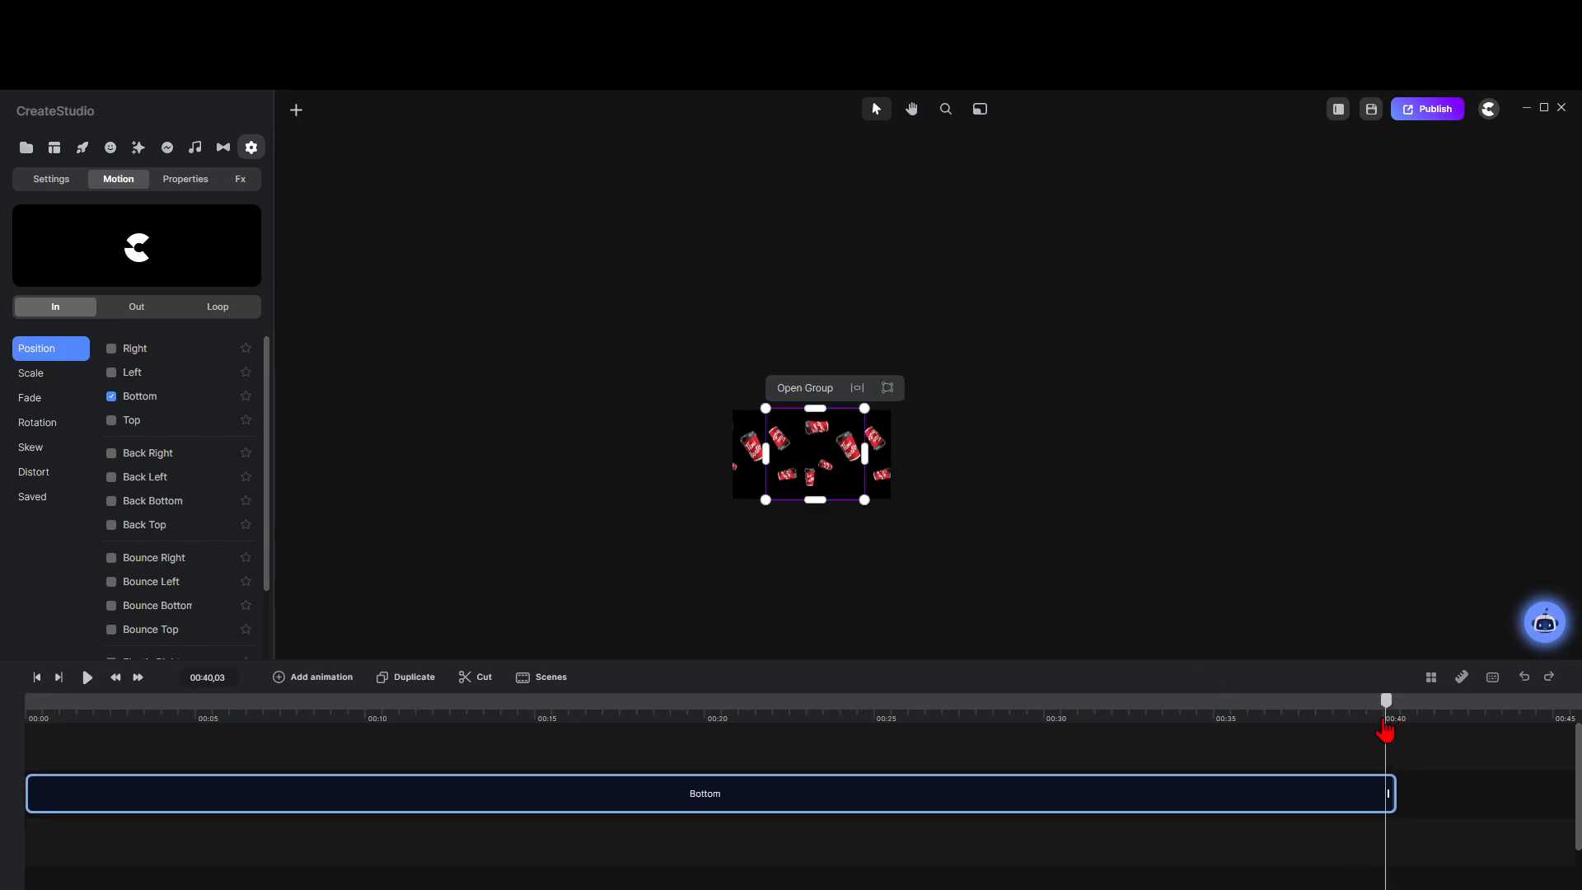
drag(1386, 707, 1387, 709)
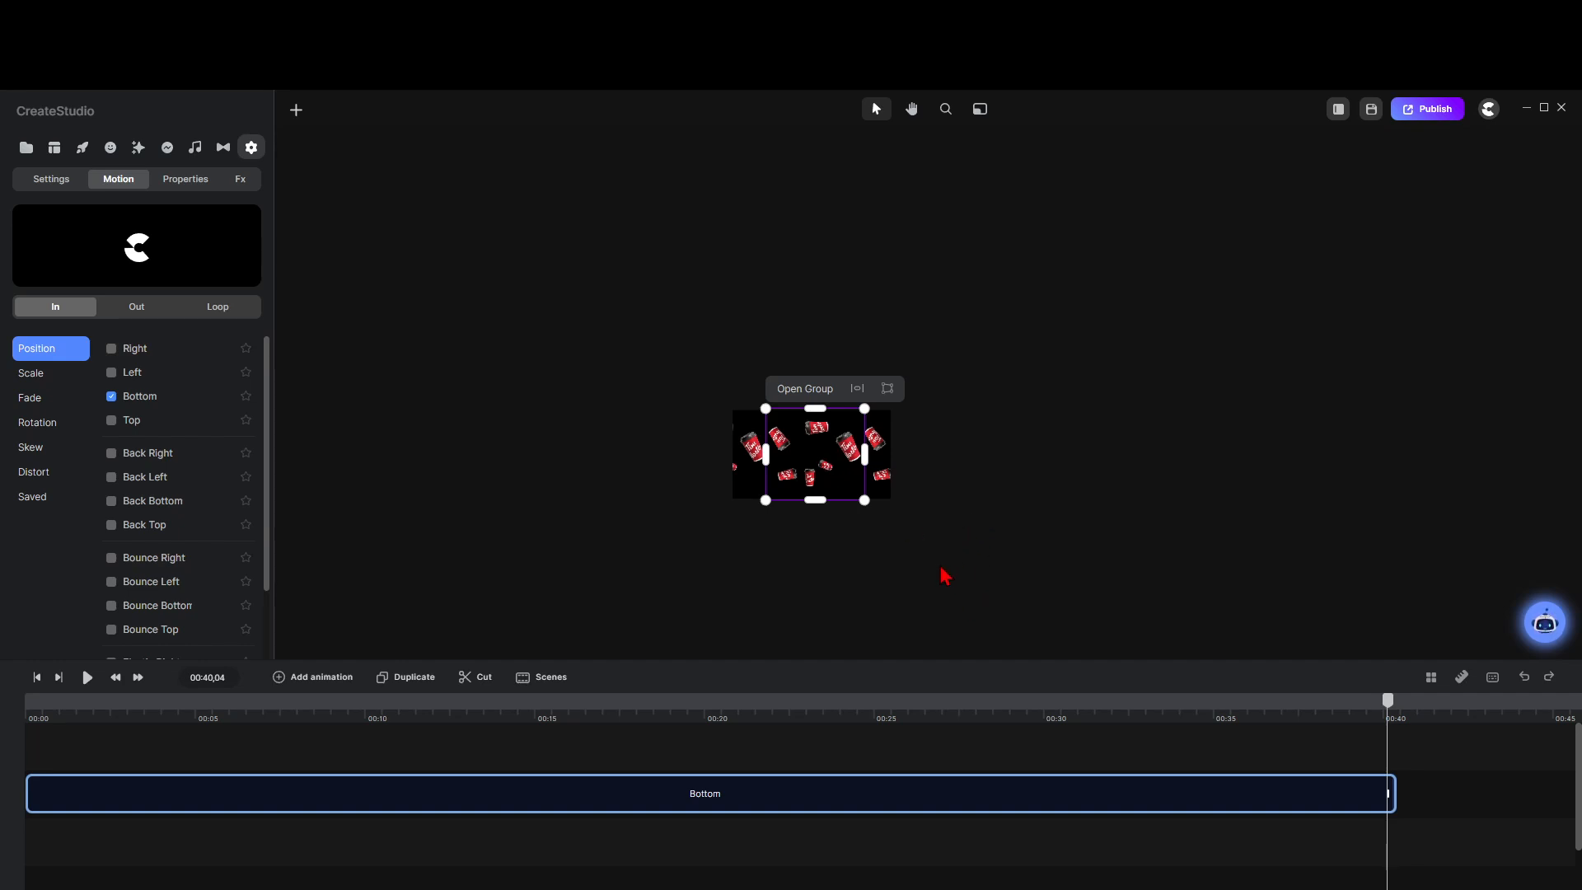
Step: With the playhead at the end of the motion, move the tiled cup group far below the canvas
drag(943, 576, 939, 329)
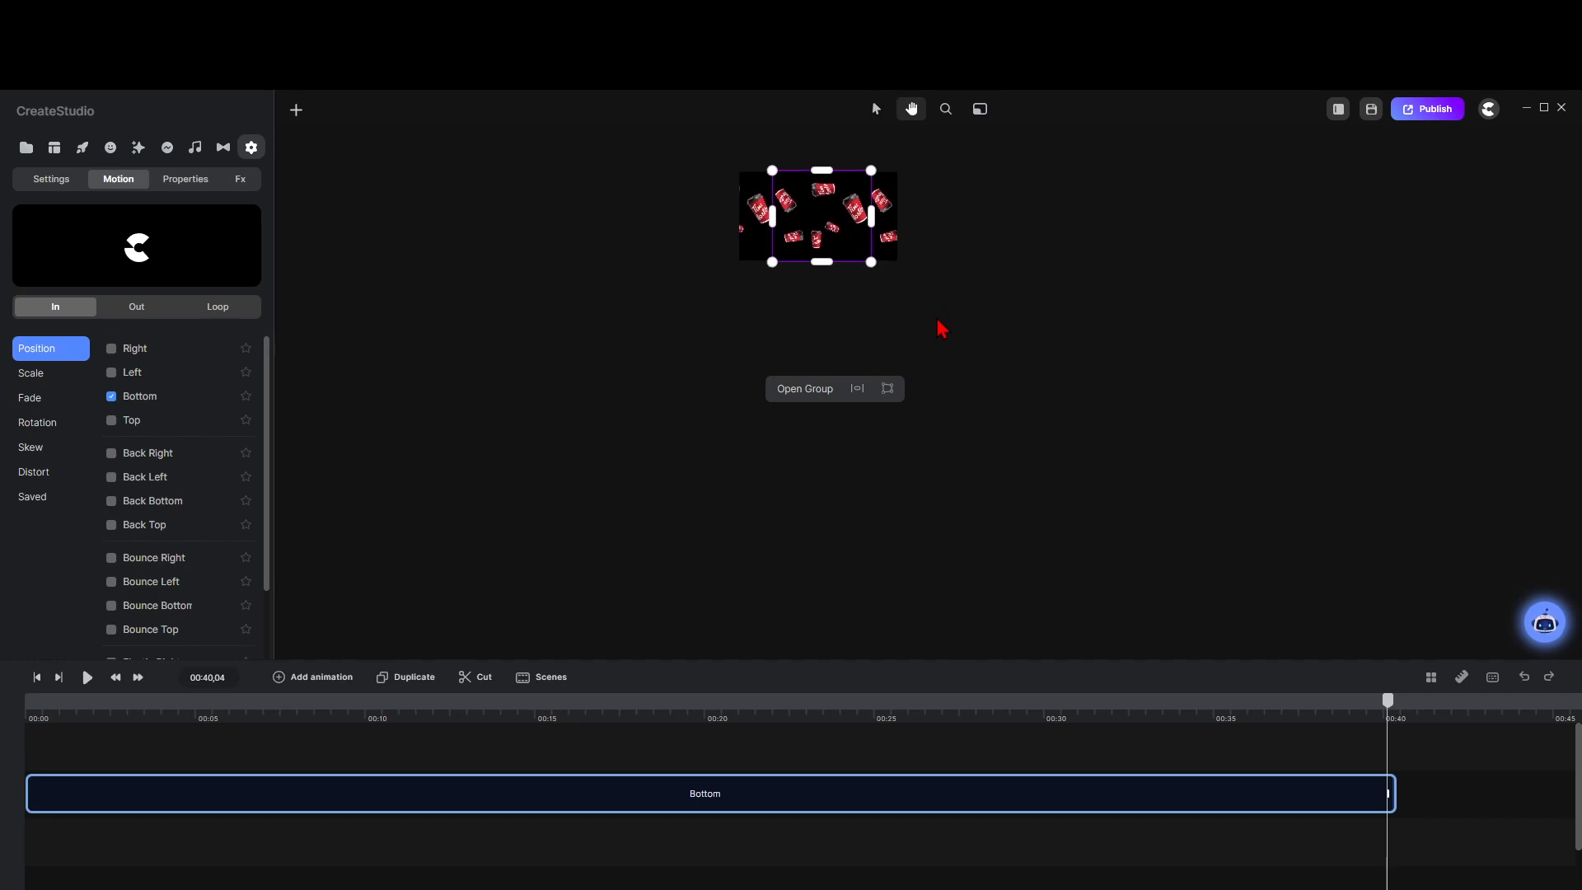
key(v)
drag(828, 221, 886, 886)
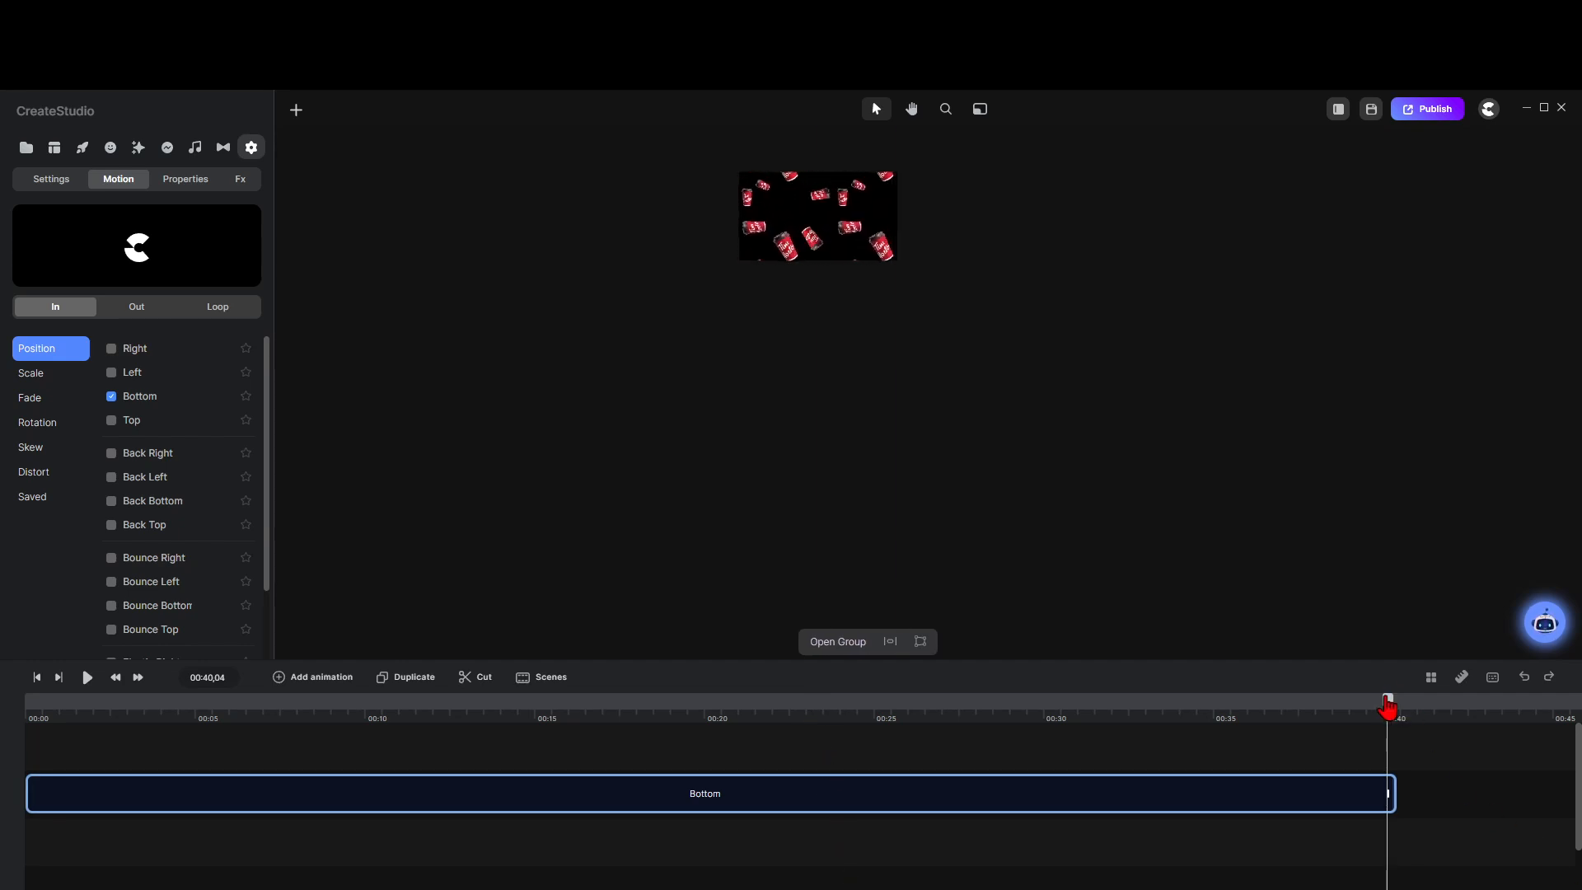
Step: Play the repositioned cup animation from the start, stop it after about 8 seconds and inspect the area around the canvas
drag(1388, 707, 4, 816)
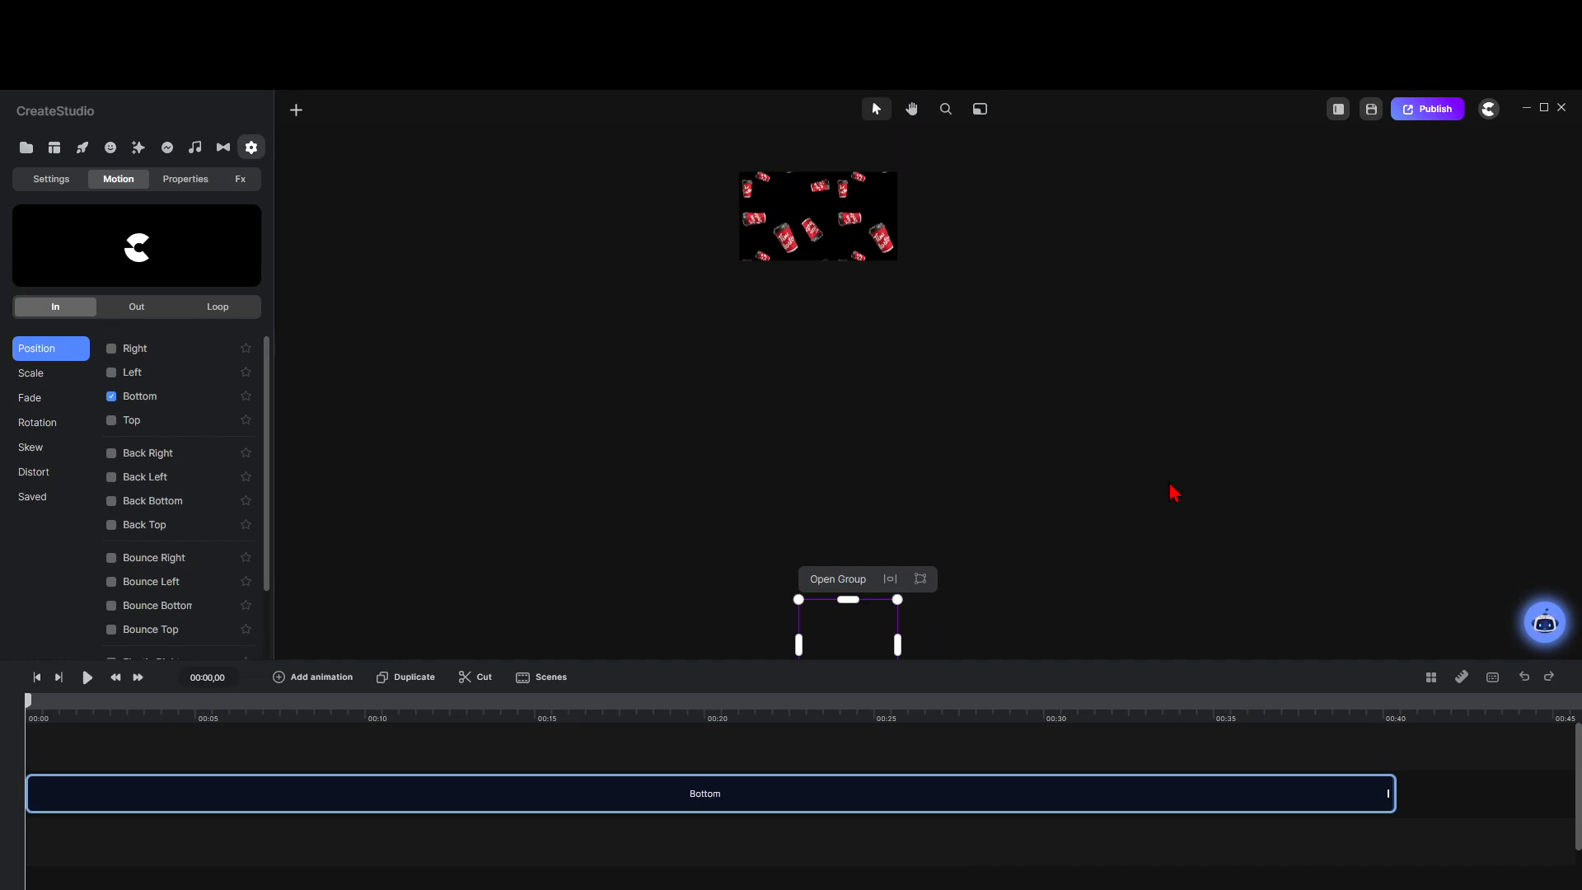
key(space)
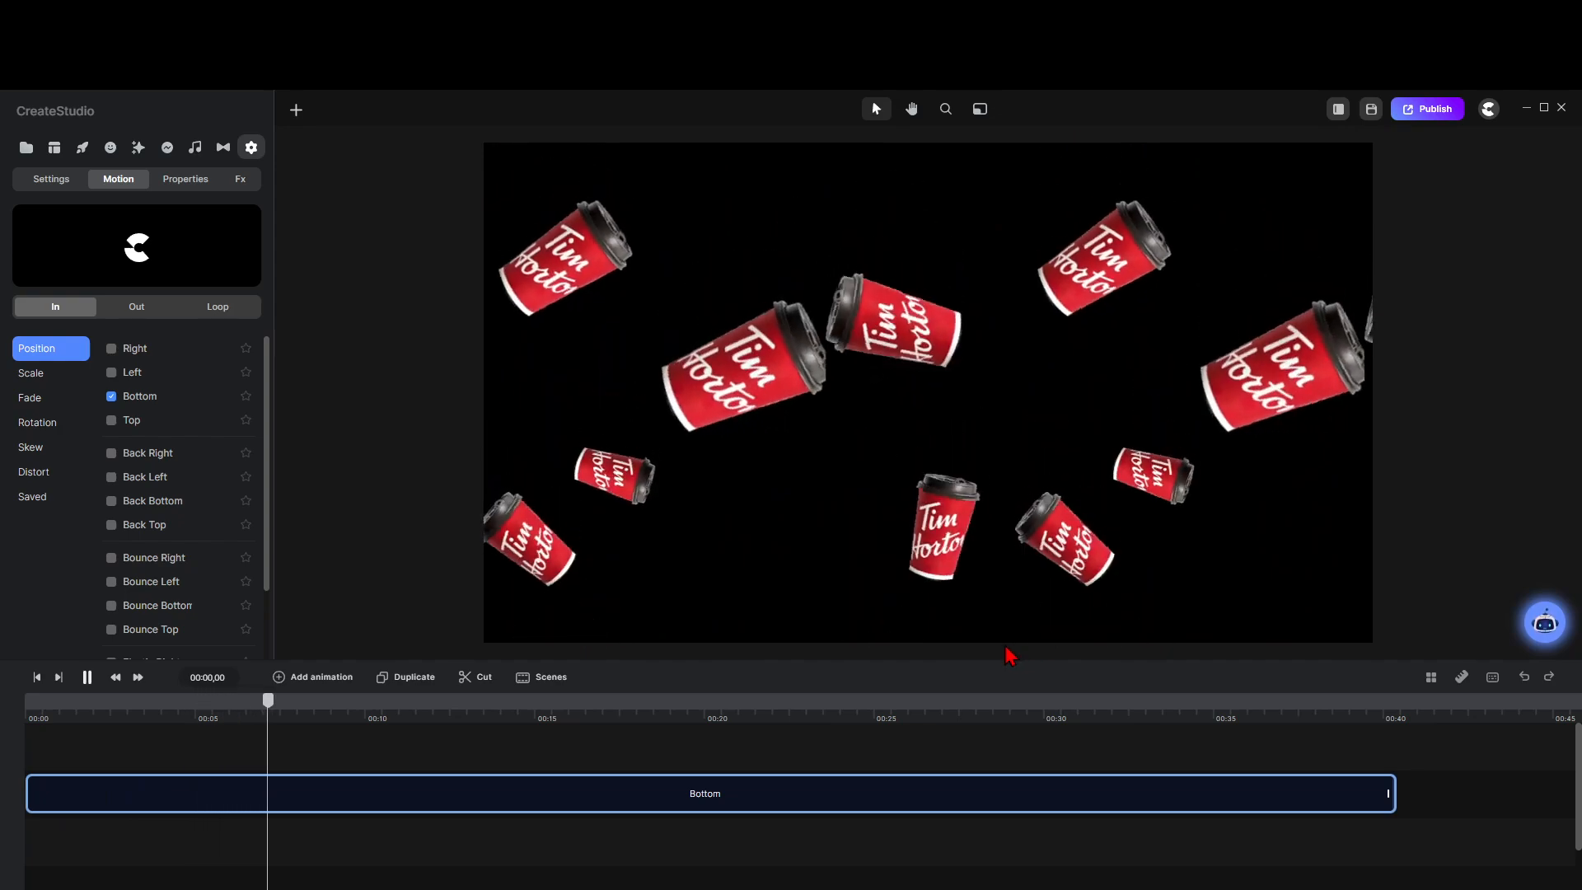
click(695, 806)
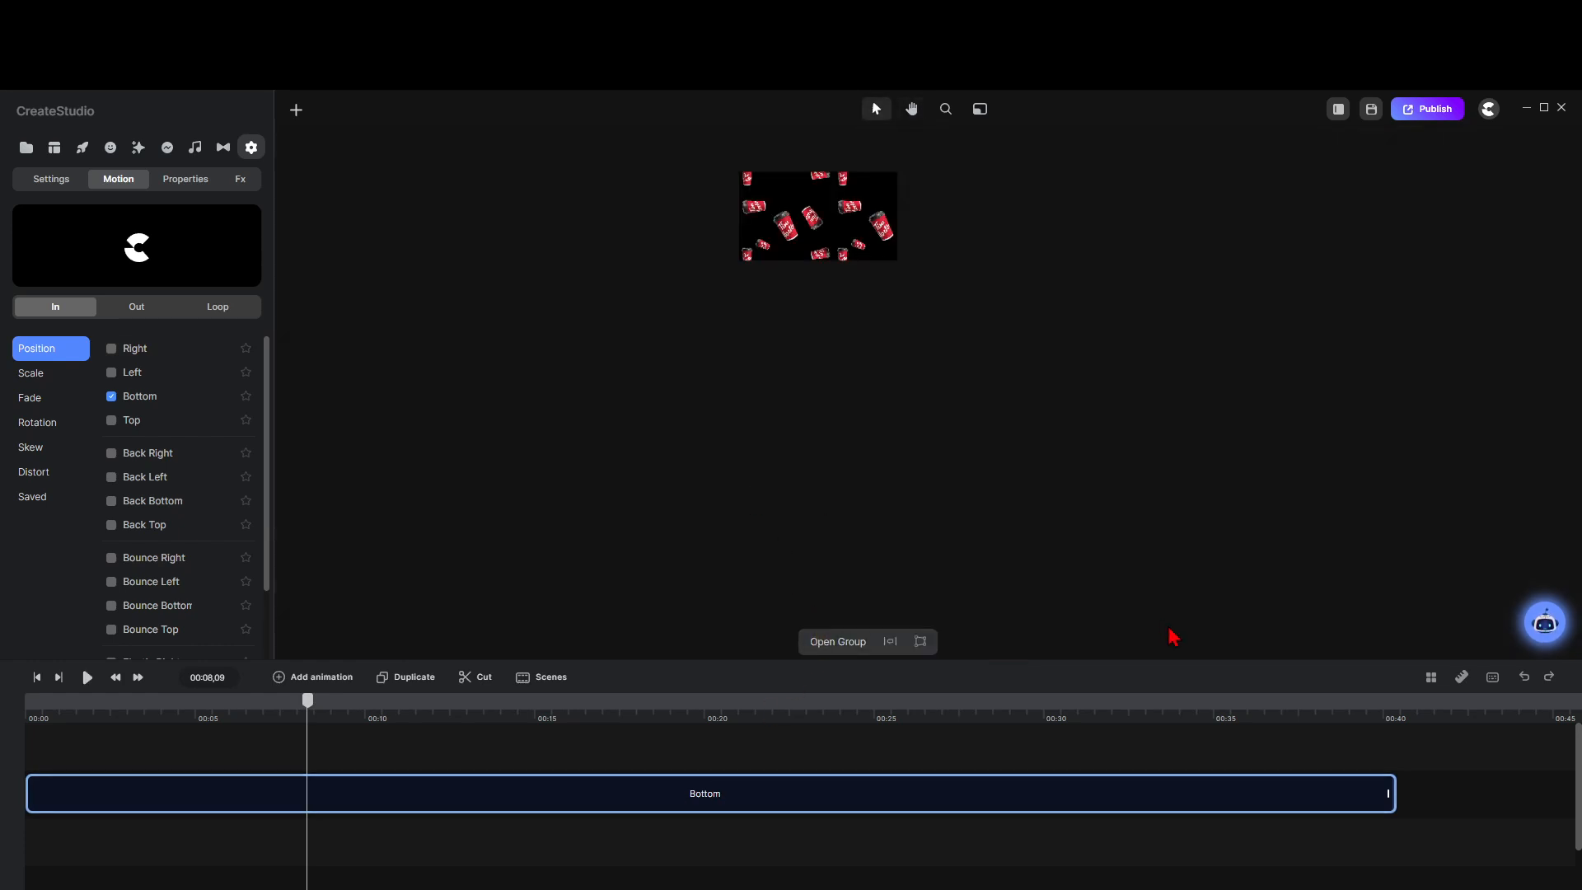
scroll(941, 505, up, 3)
scroll(897, 521, down, 3)
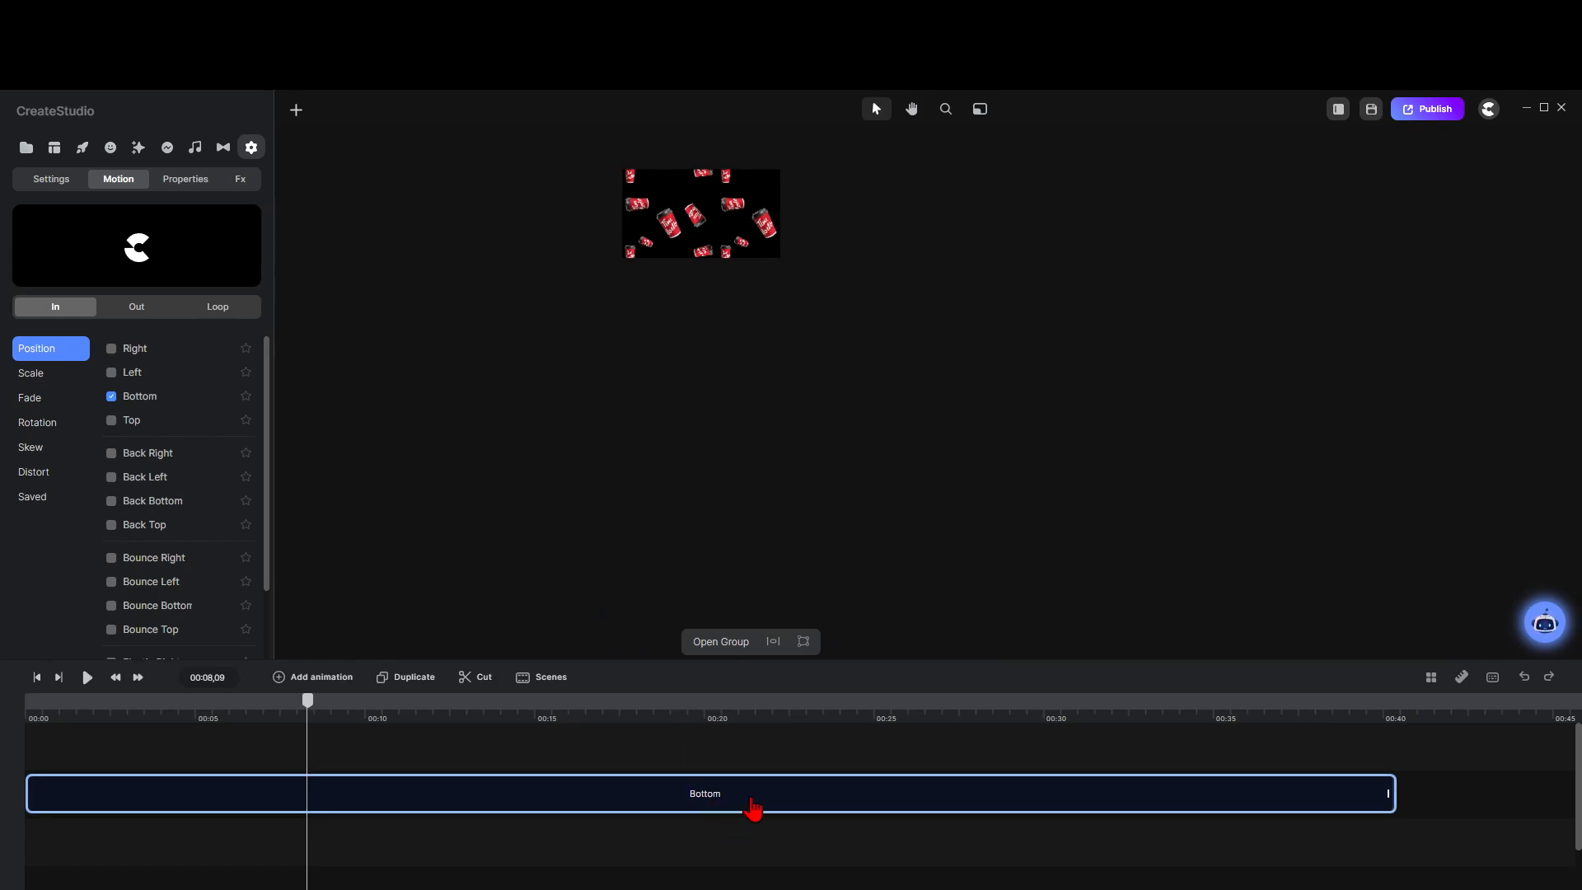
Step: Undo the last move of the cup group and set the Bottom motion's Y position to -4635%
click(1526, 678)
scroll(759, 450, down, 5)
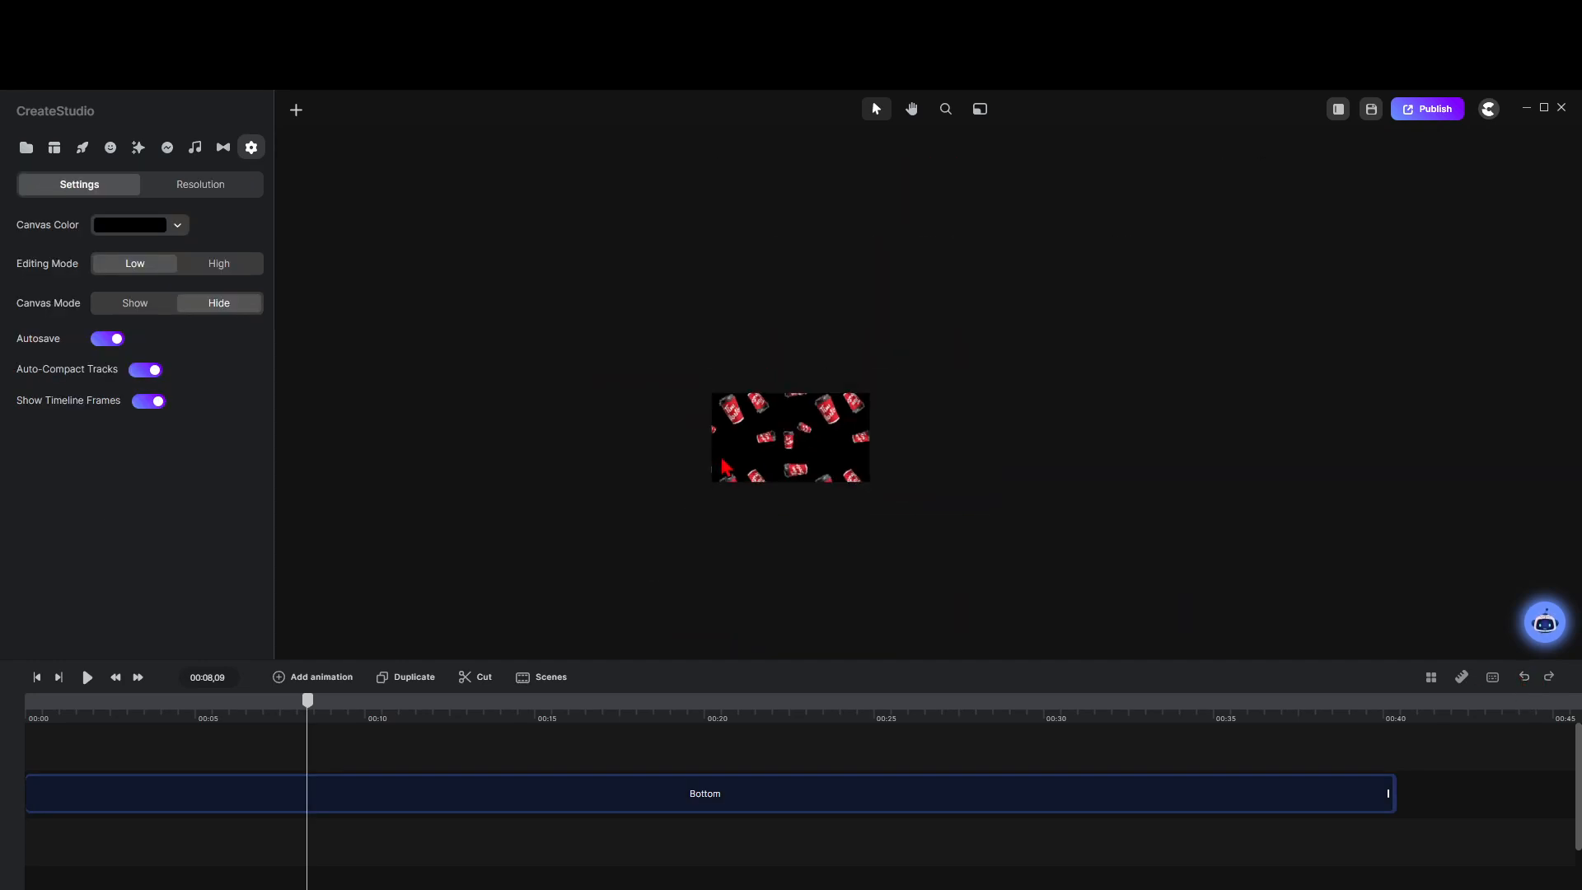
click(484, 811)
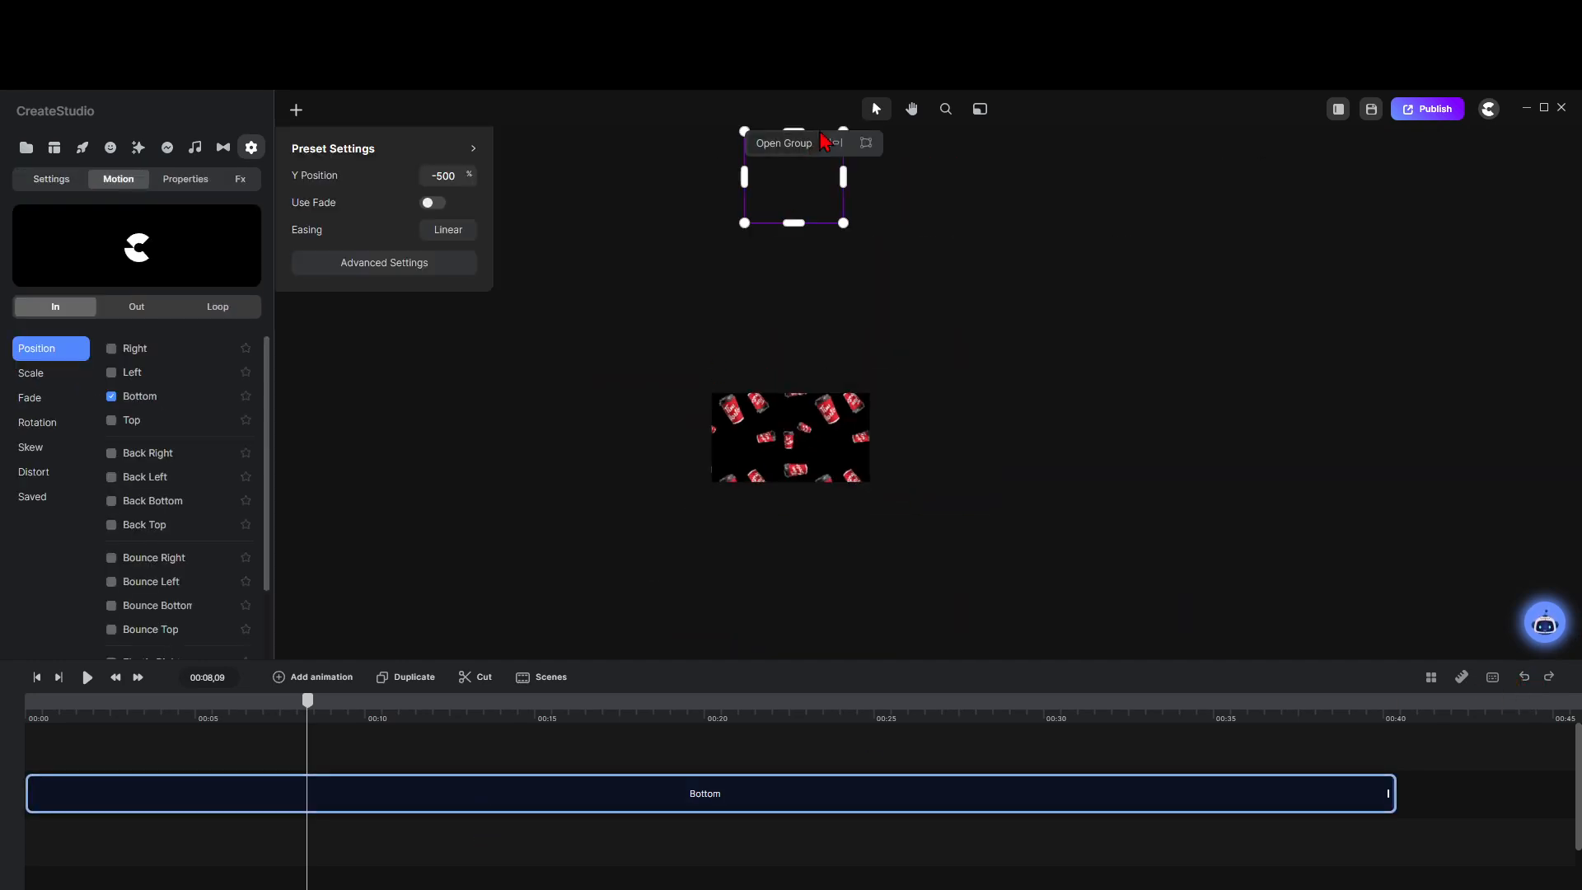
scroll(917, 329, up, 2)
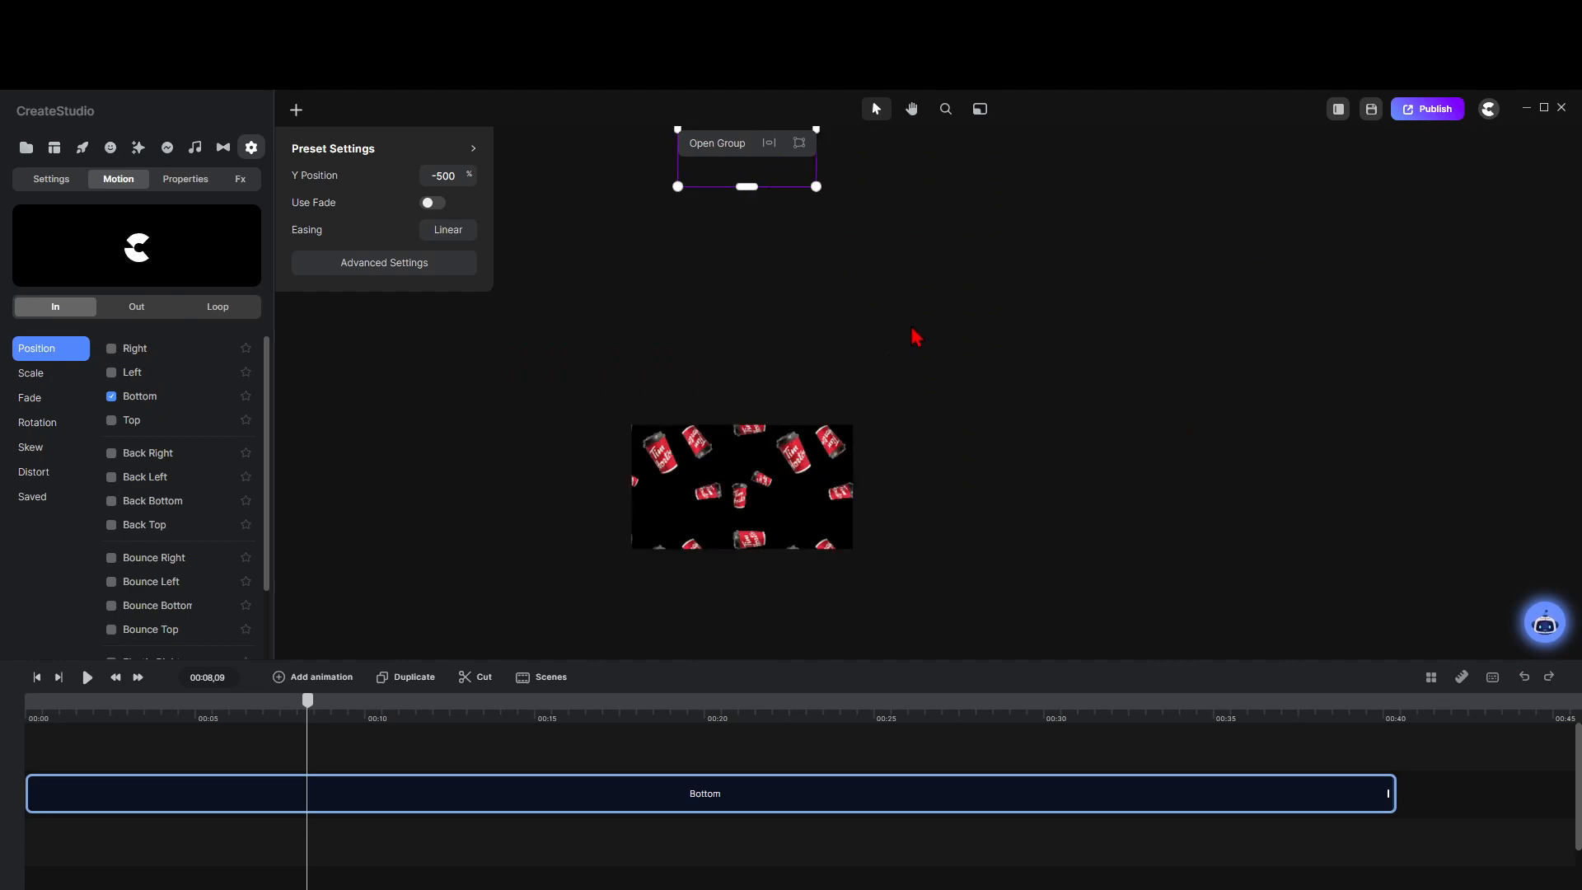
scroll(917, 334, down, 2)
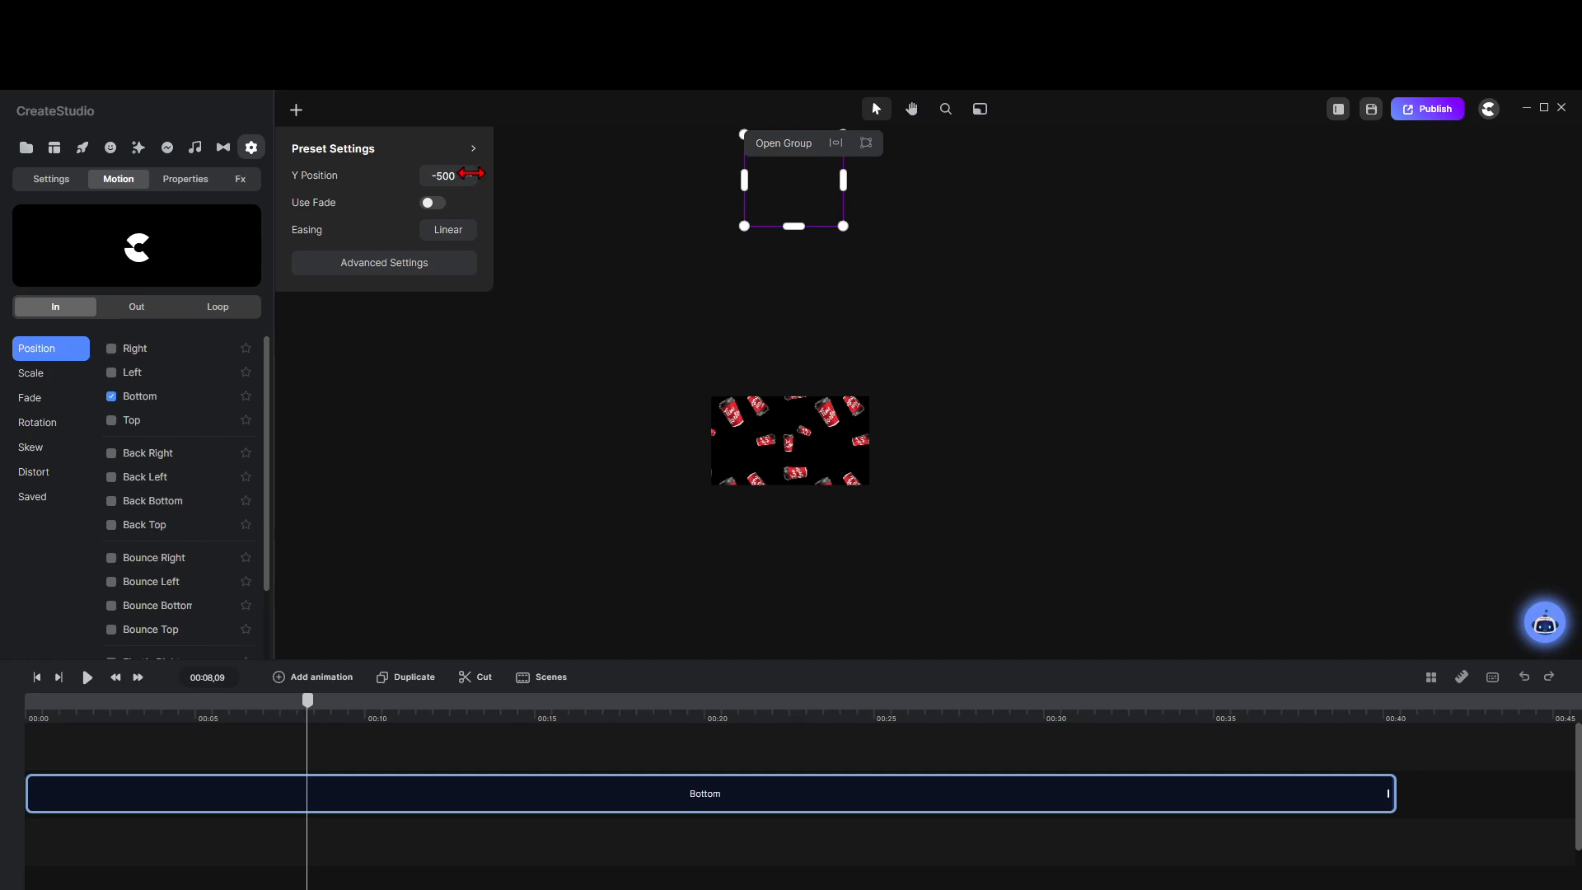
drag(471, 173, 0, 178)
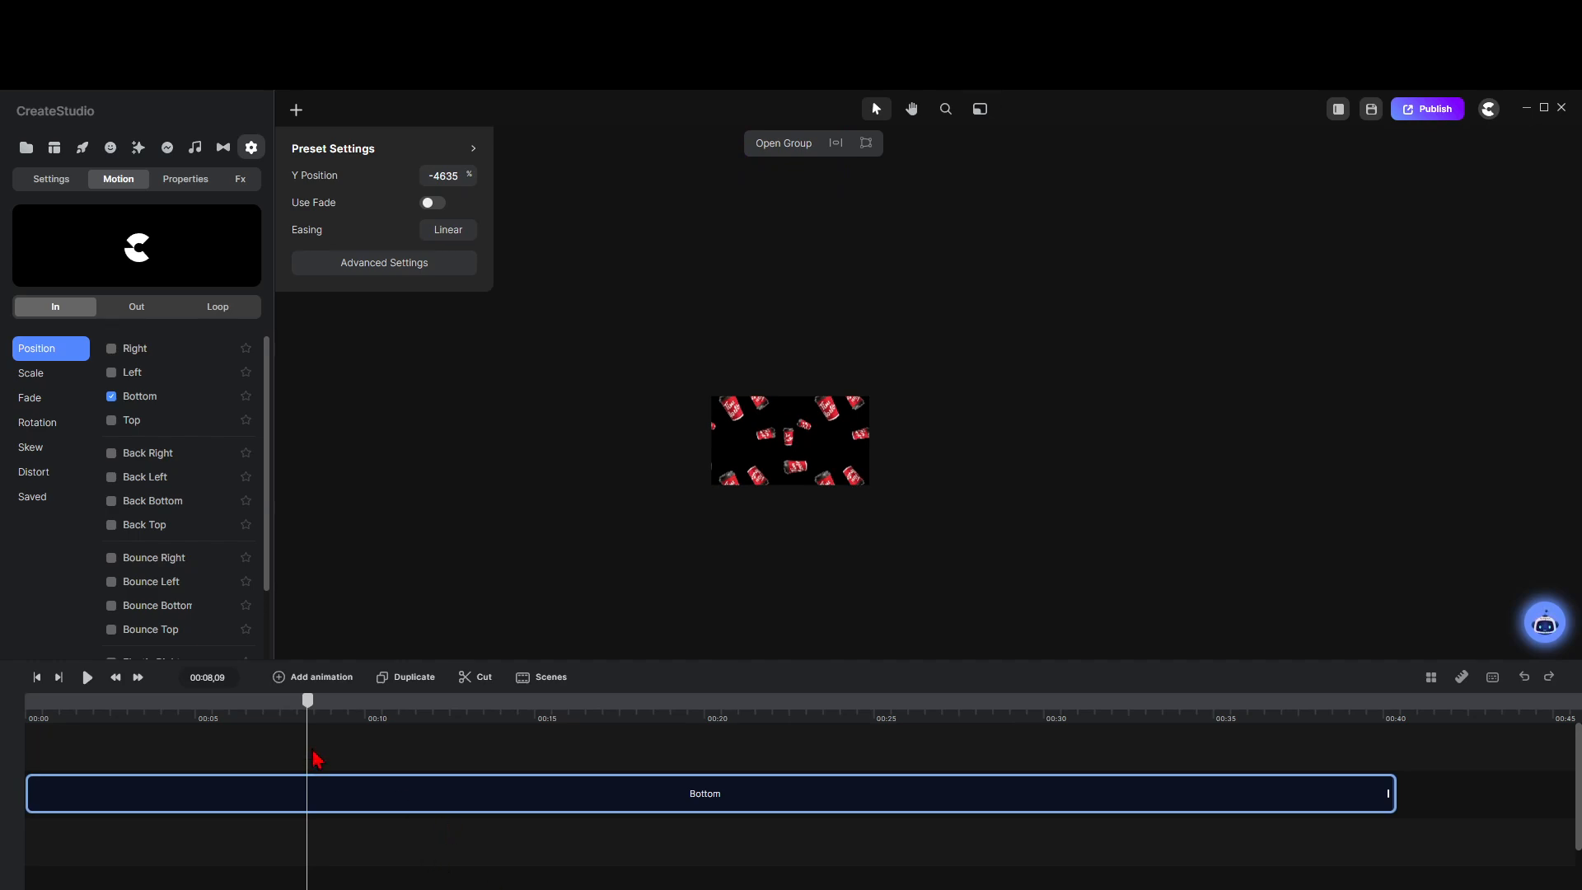
Step: Play the cup animation from the start and stop it after about 11 seconds
drag(307, 704, 27, 702)
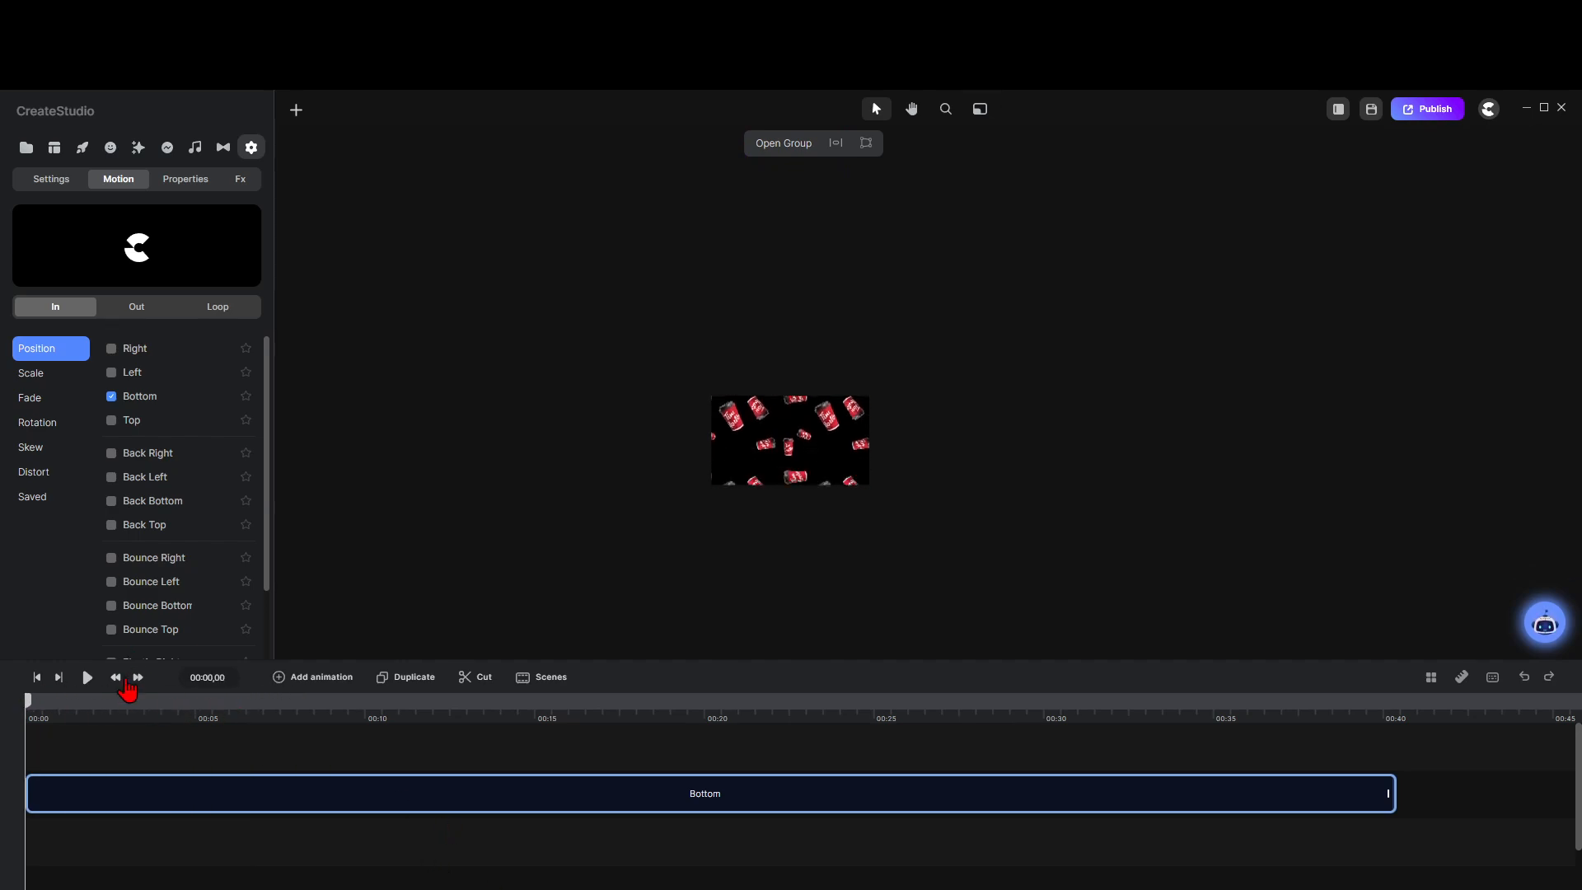
click(87, 678)
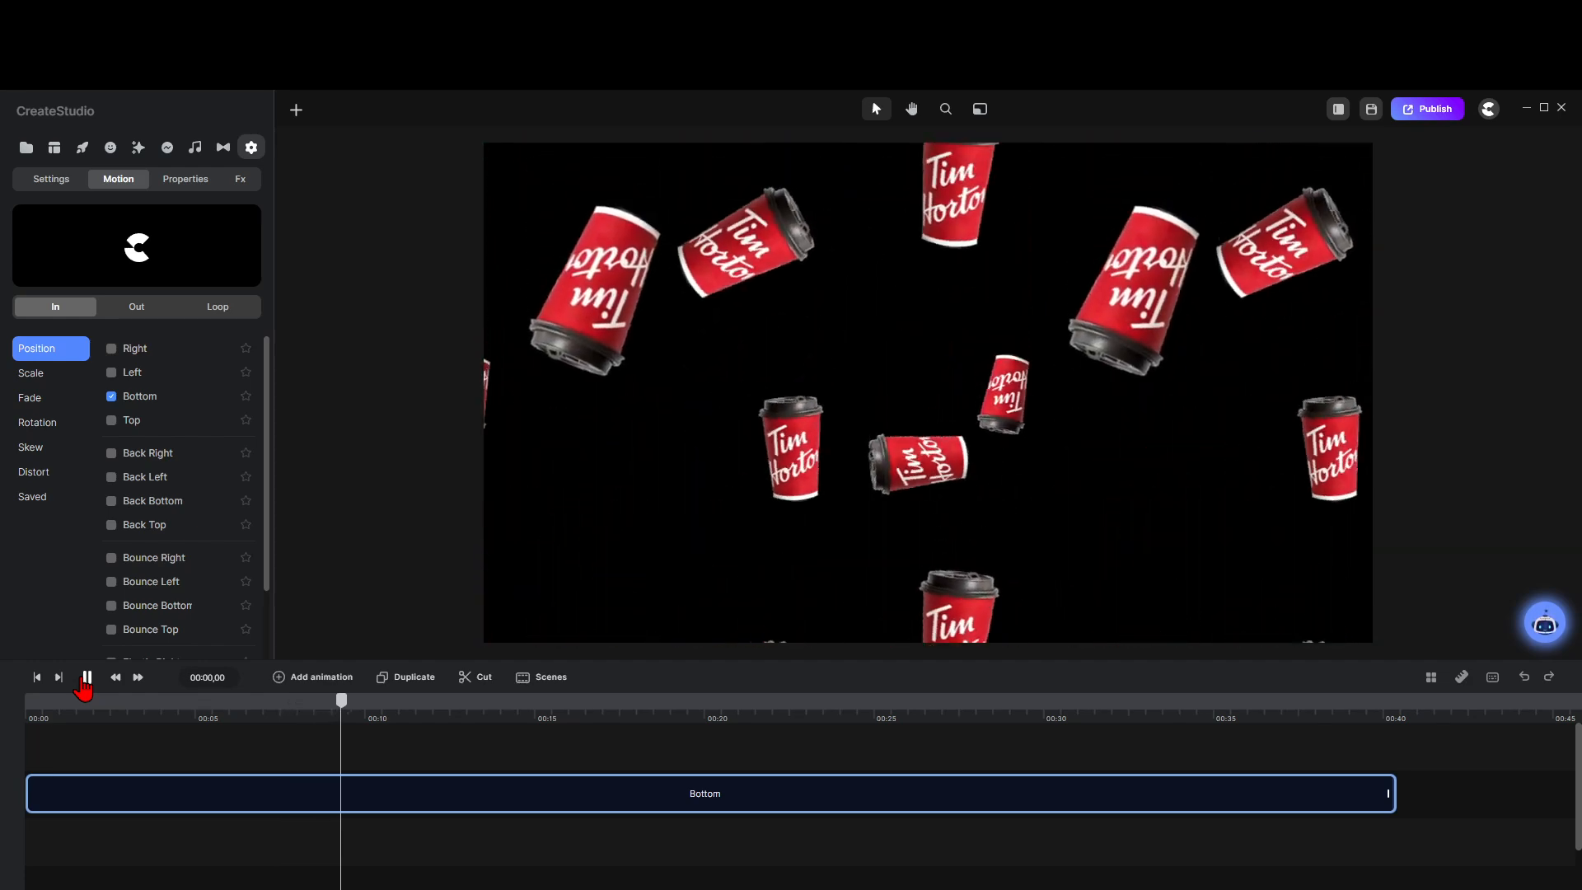
click(86, 678)
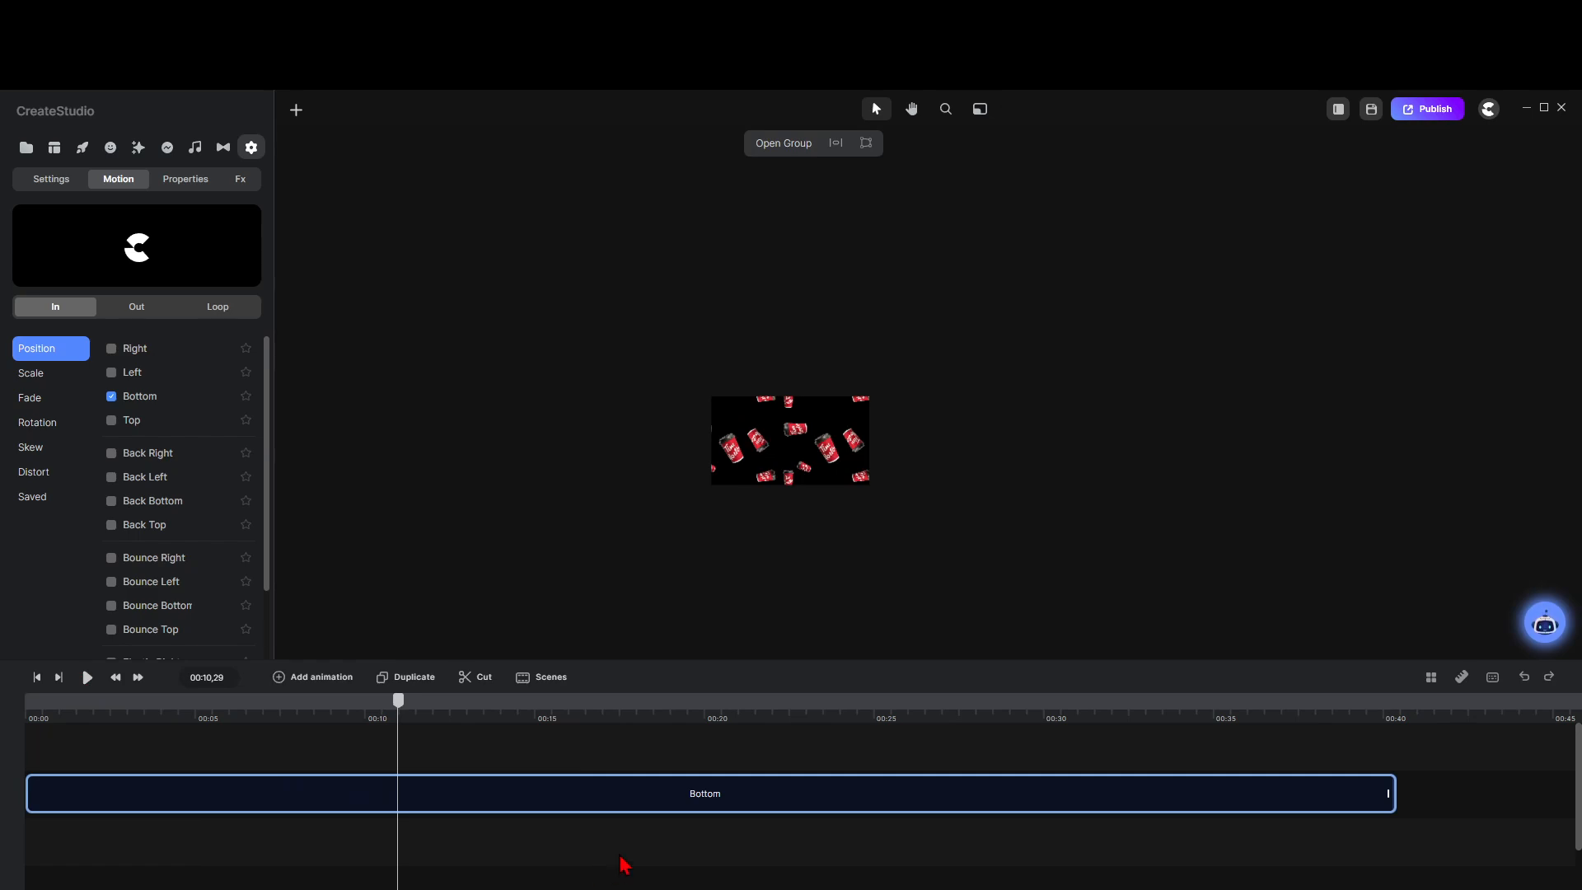
Step: Lower the cup group's opacity to 21% and play the animation from the start for about 10 seconds
click(544, 805)
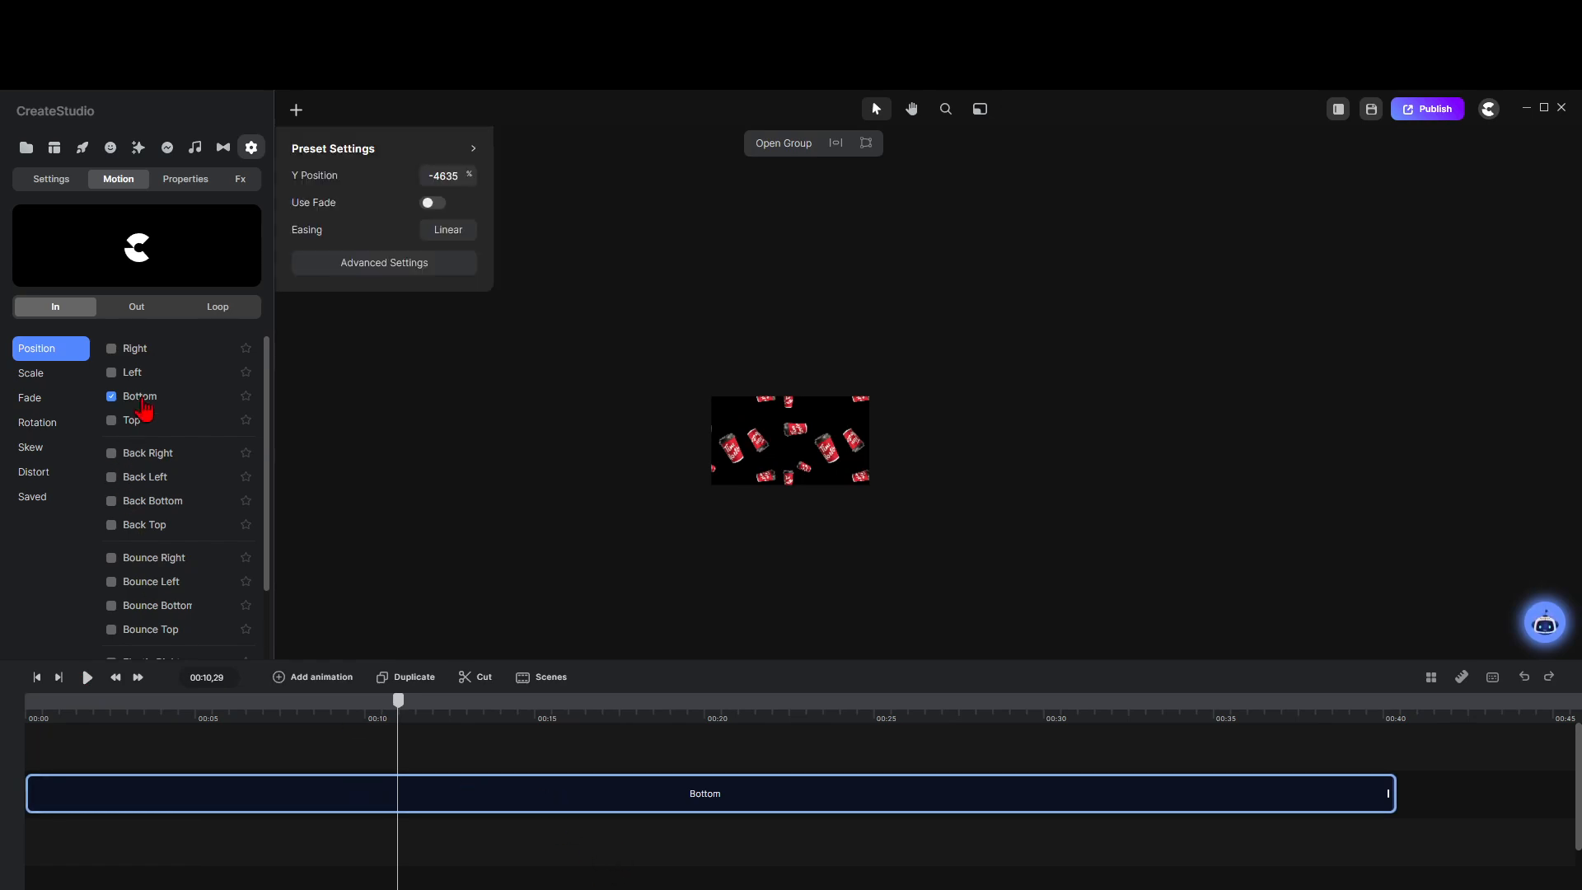
click(189, 182)
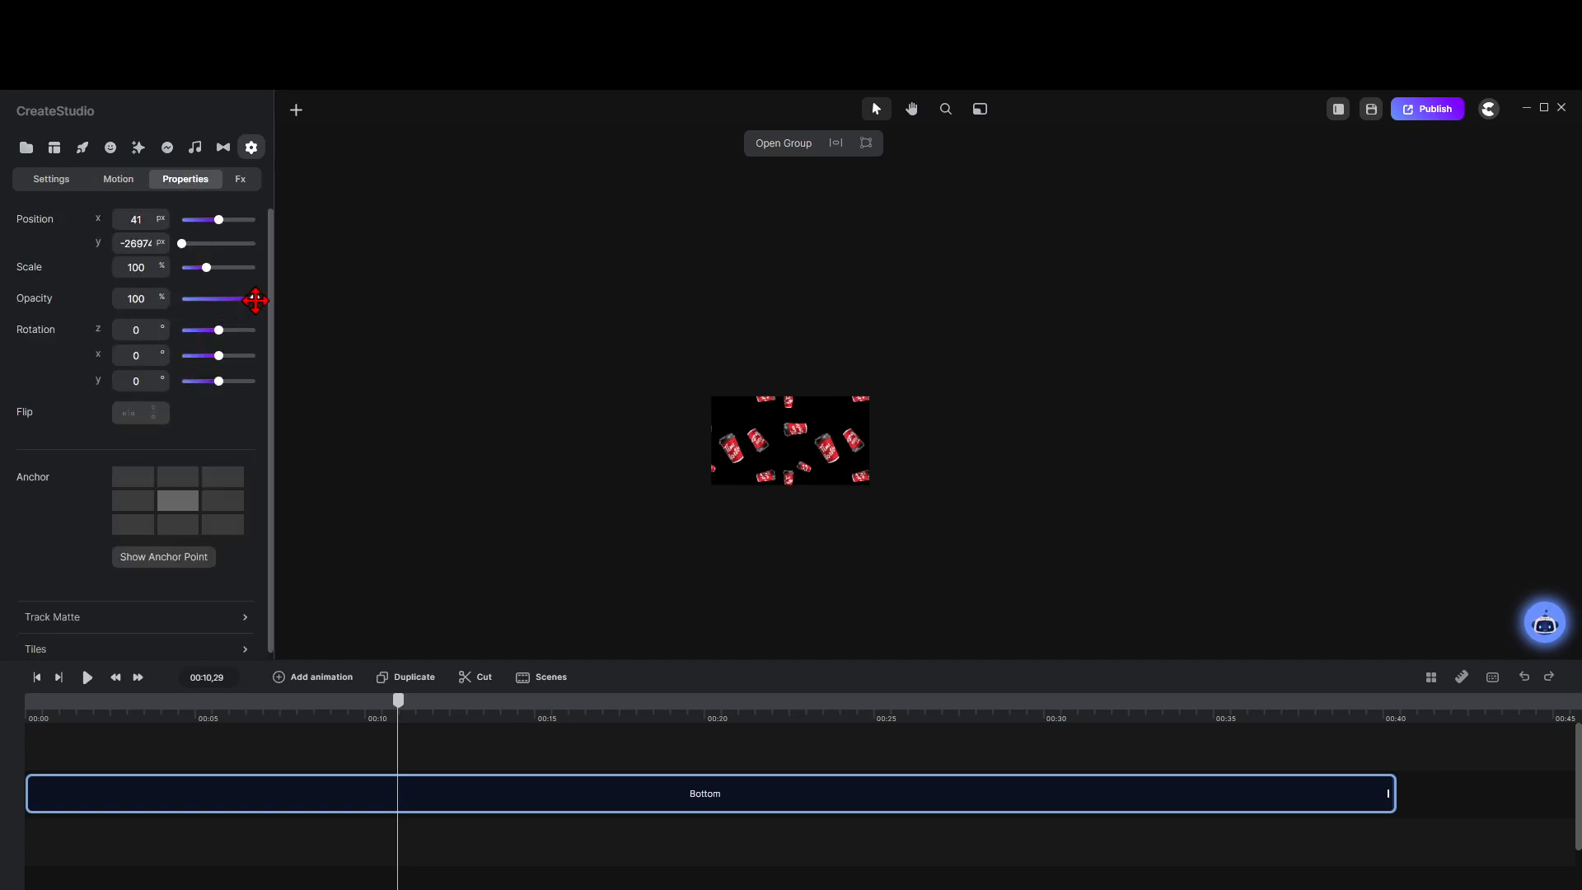
drag(255, 300, 198, 298)
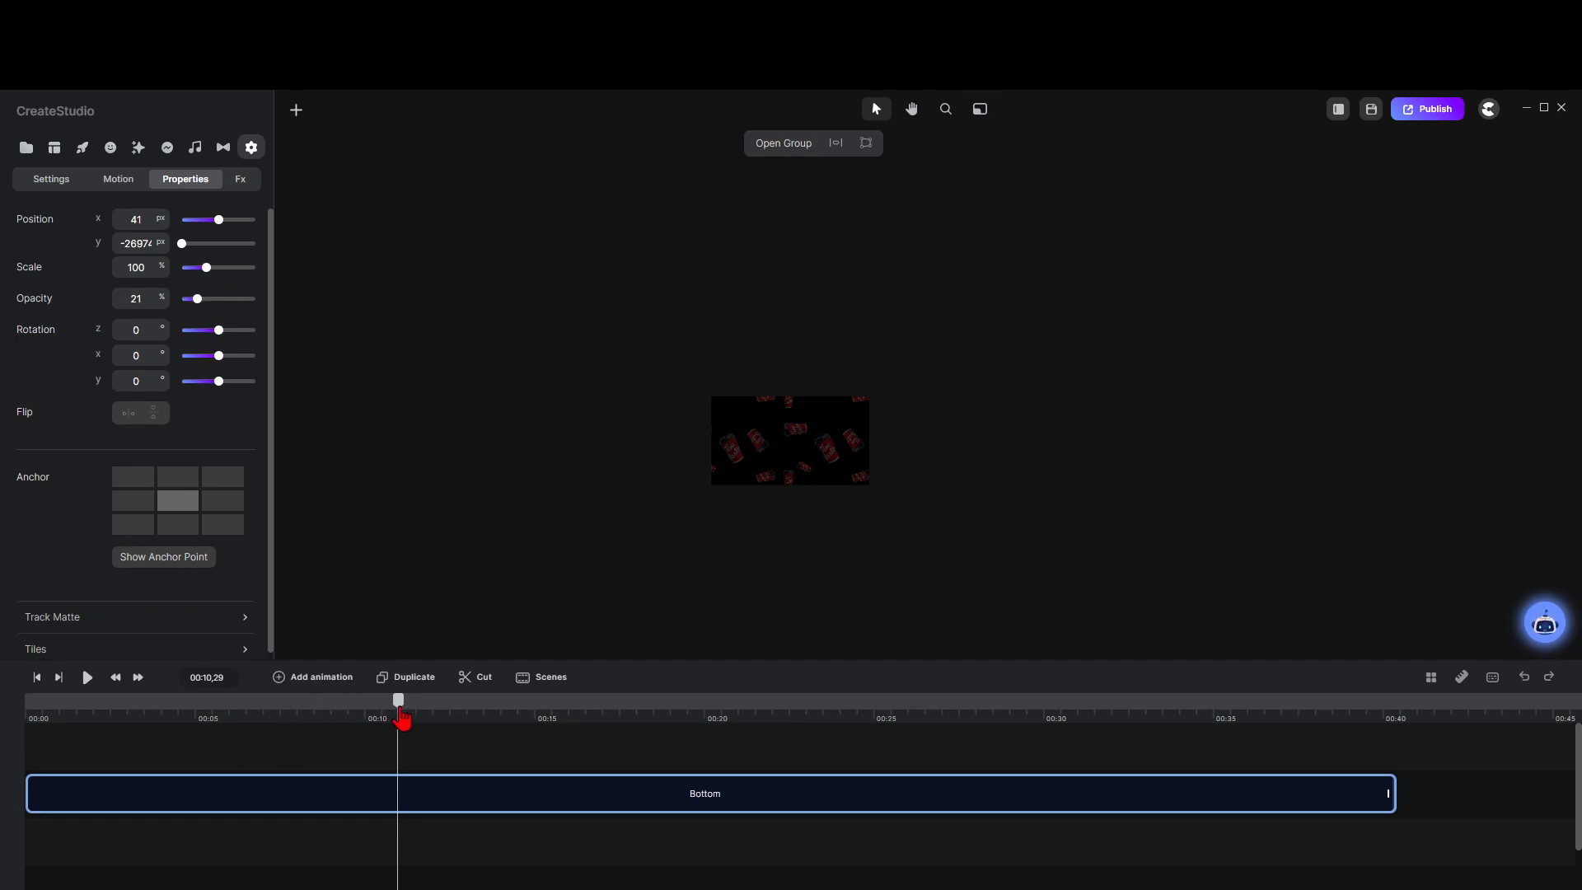
drag(399, 713, 12, 734)
key(space)
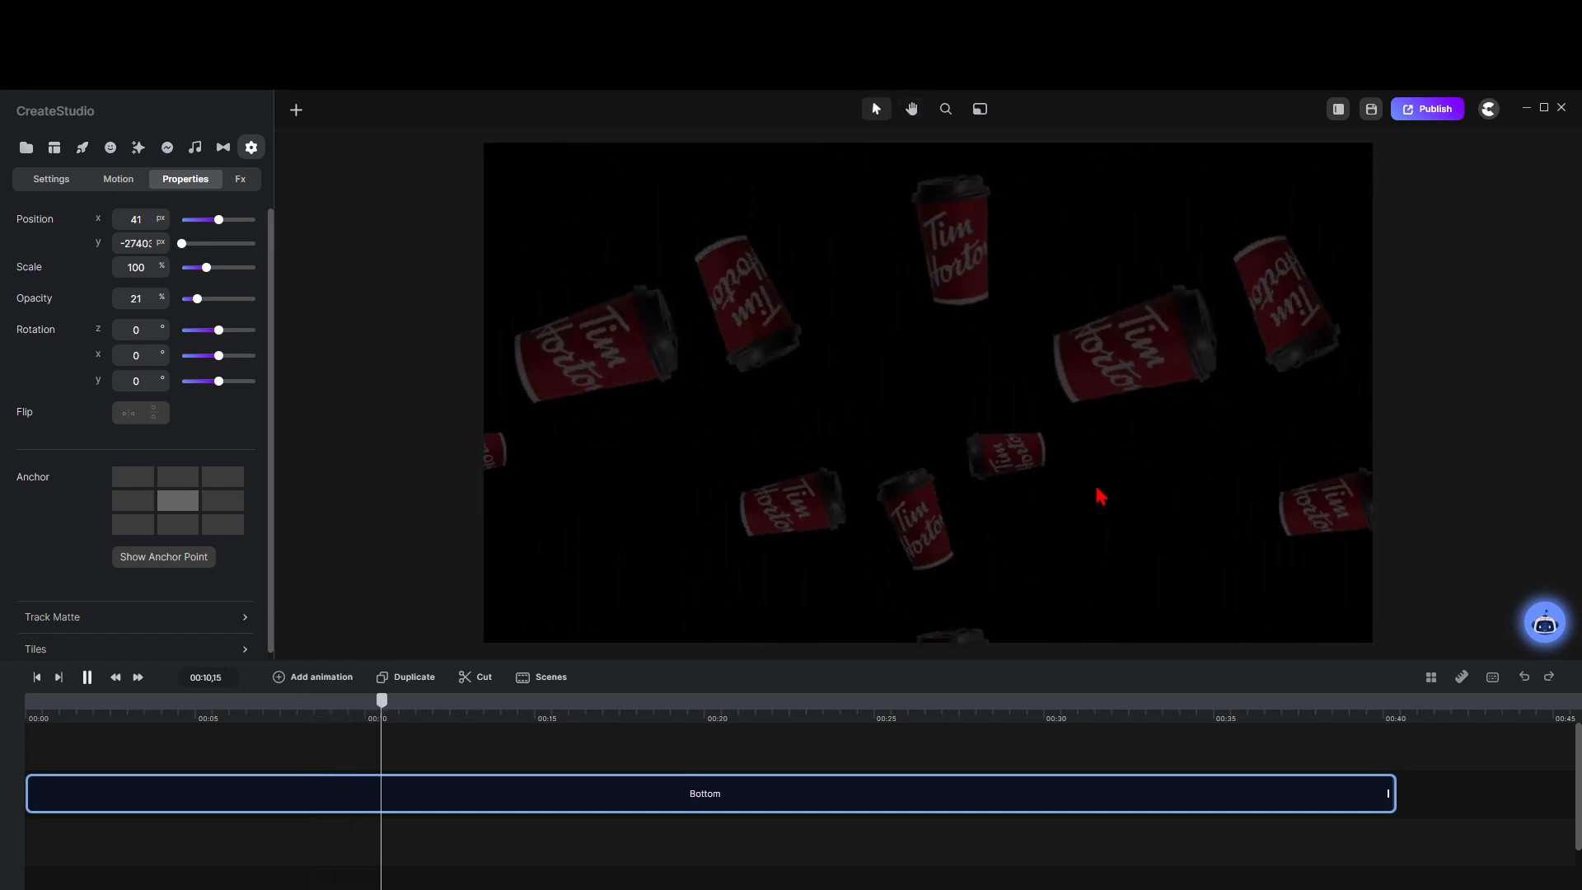
key(space)
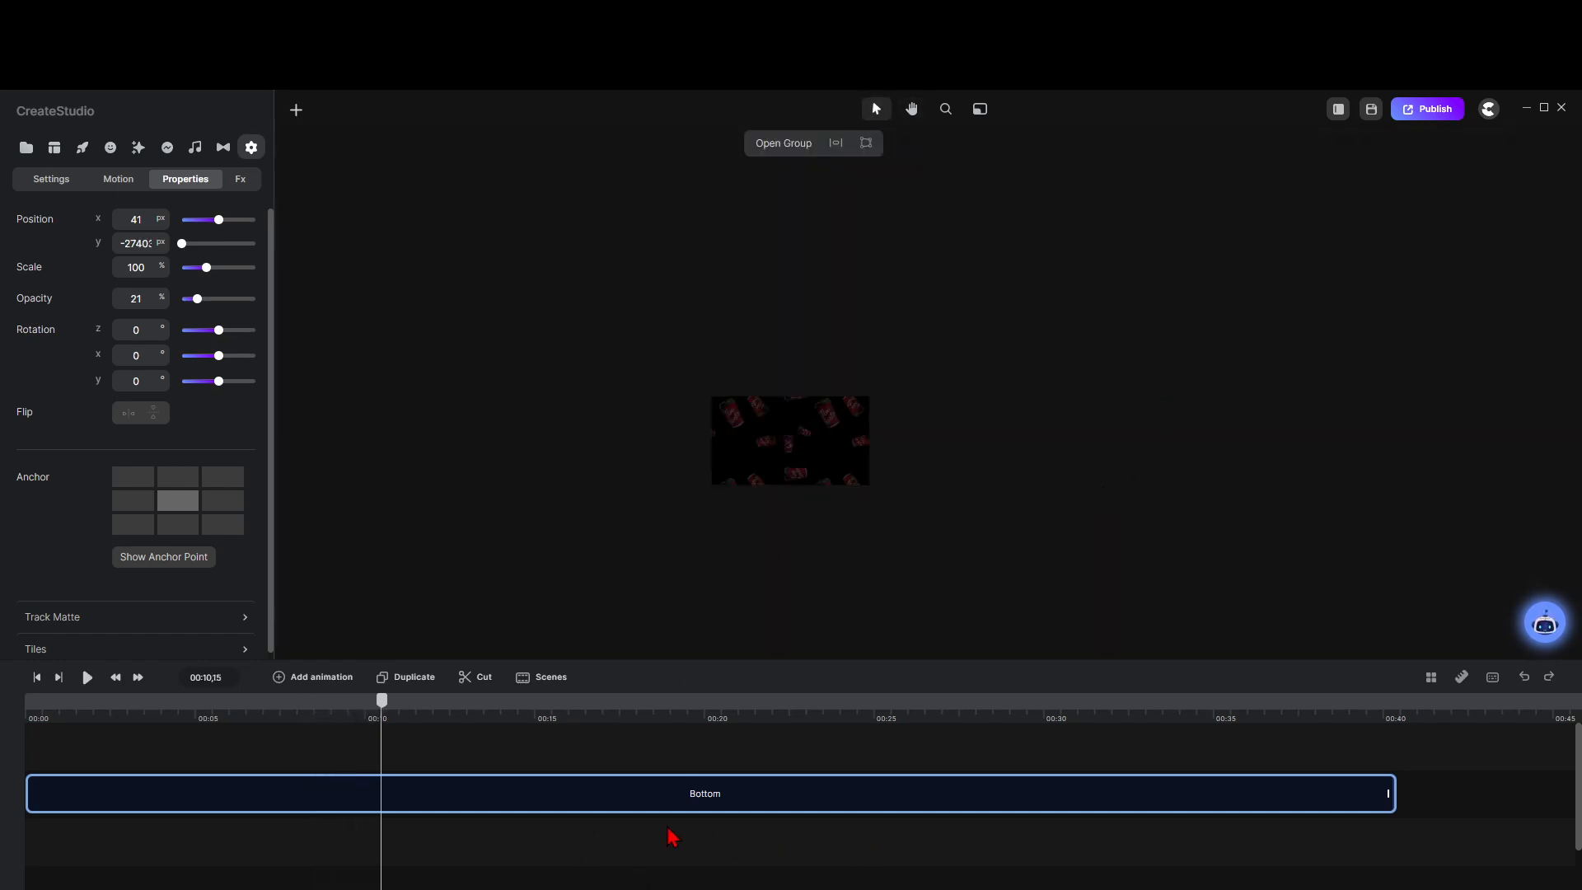
Step: Extend the cup group's clip slightly past the end of its Bottom motion, to about 41 seconds
right_click(520, 803)
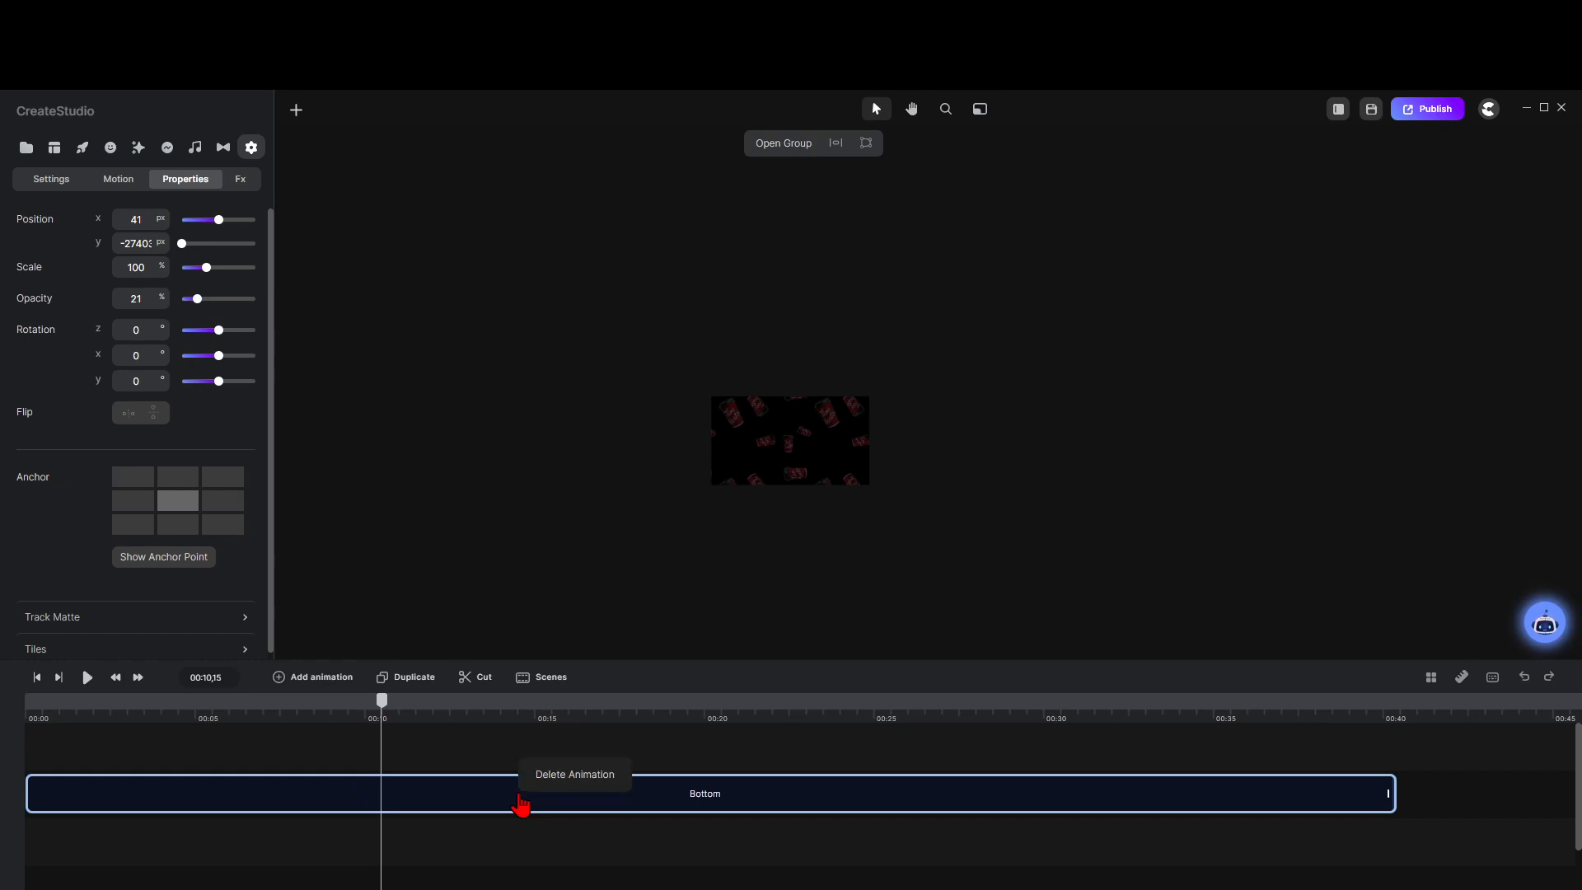
click(583, 868)
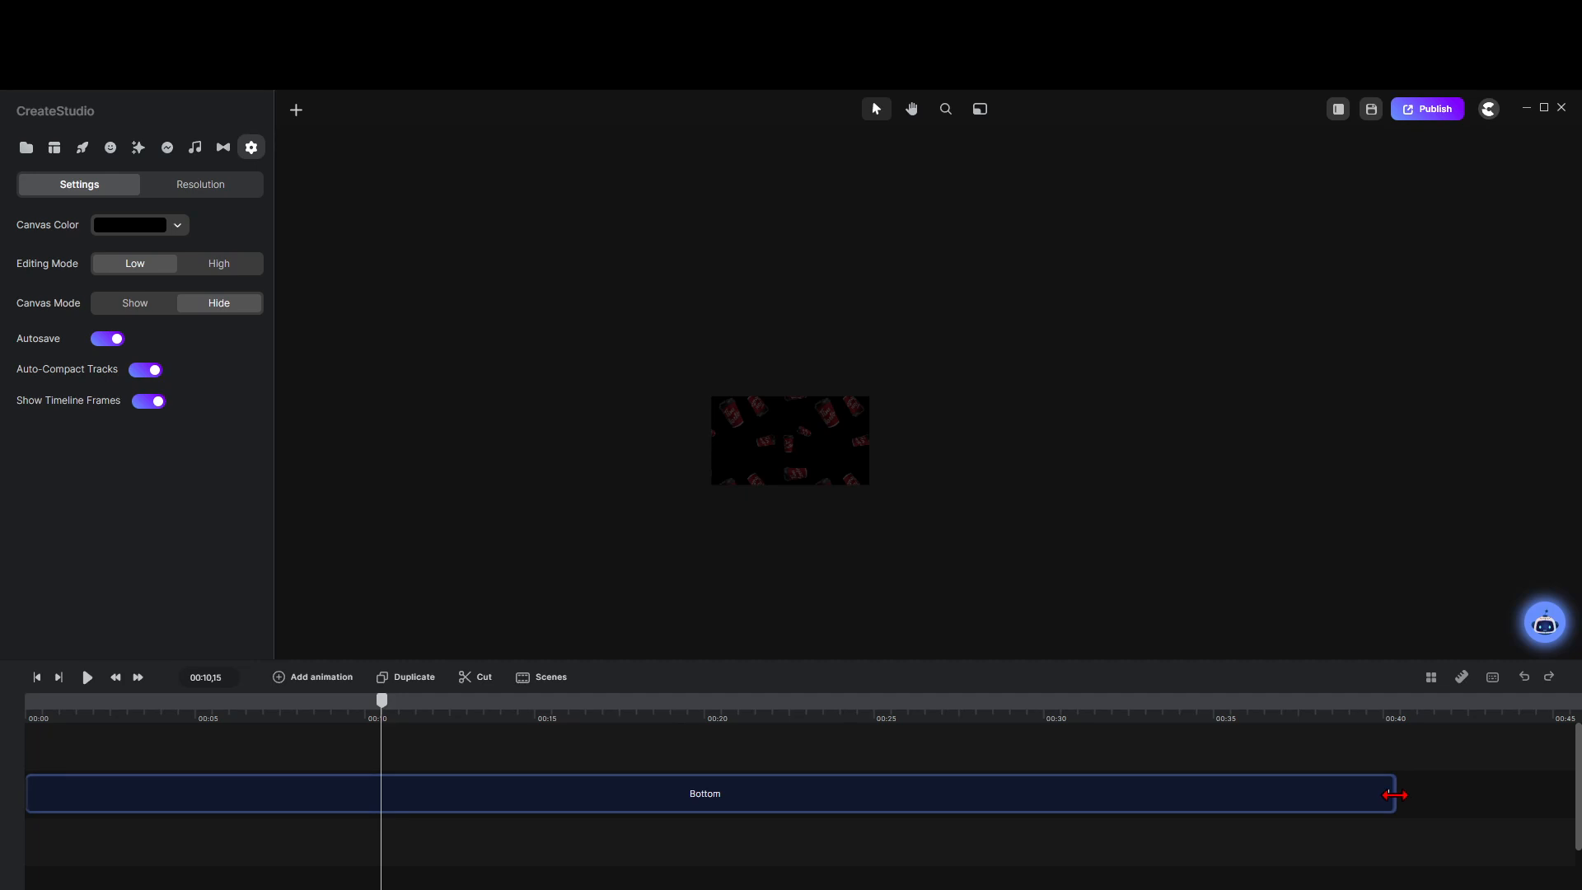
drag(1395, 795, 1412, 809)
Step: Rename the group "My Particle Cup" and save it to My Scenes
right_click(1404, 811)
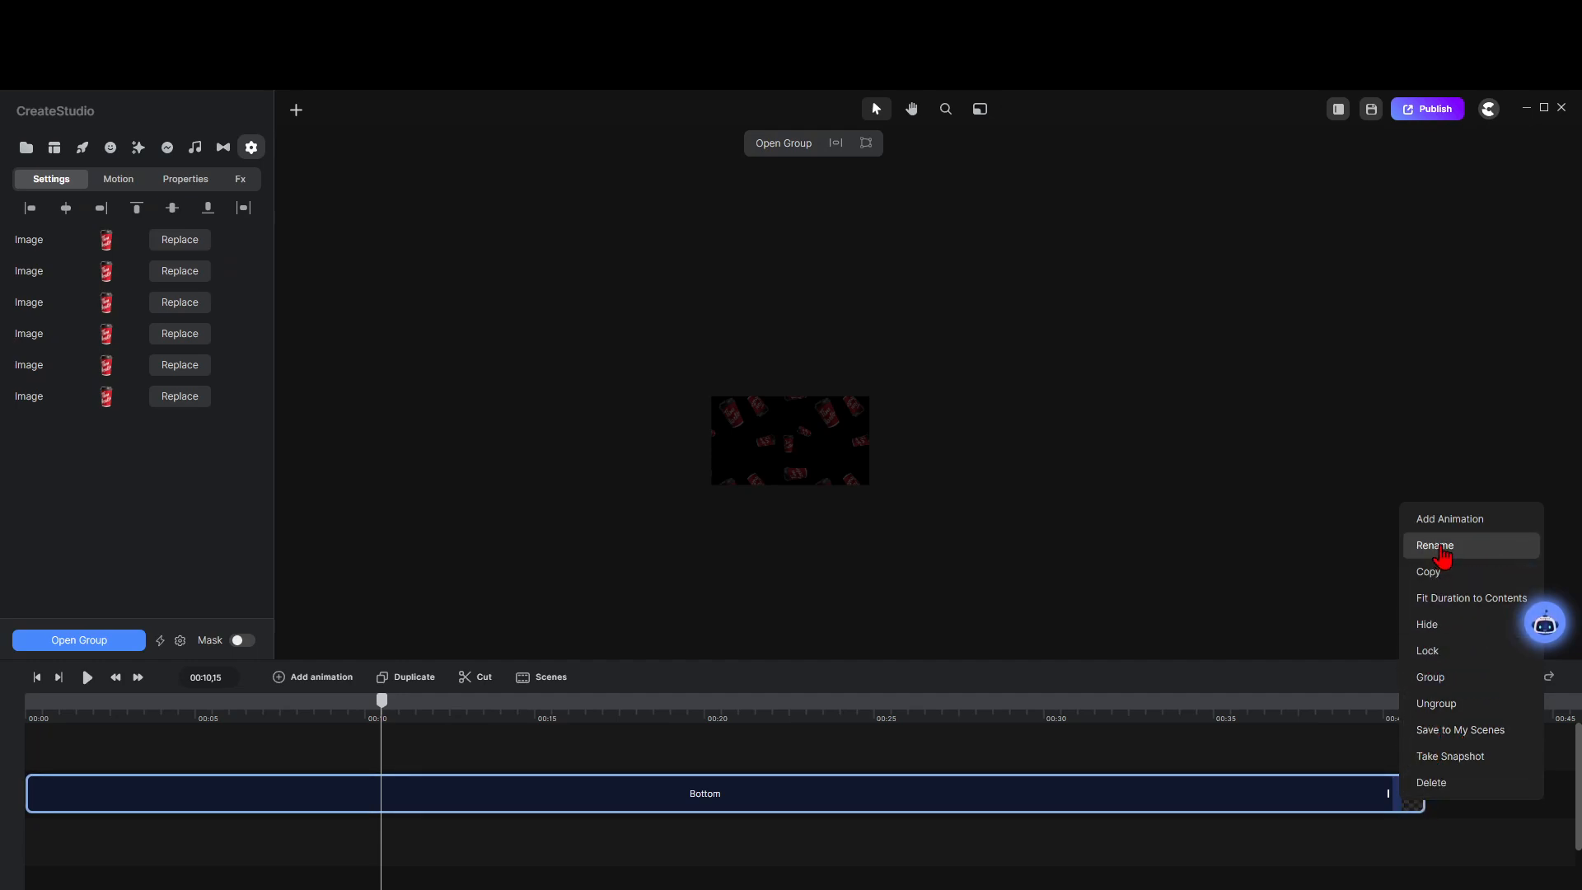
click(1438, 546)
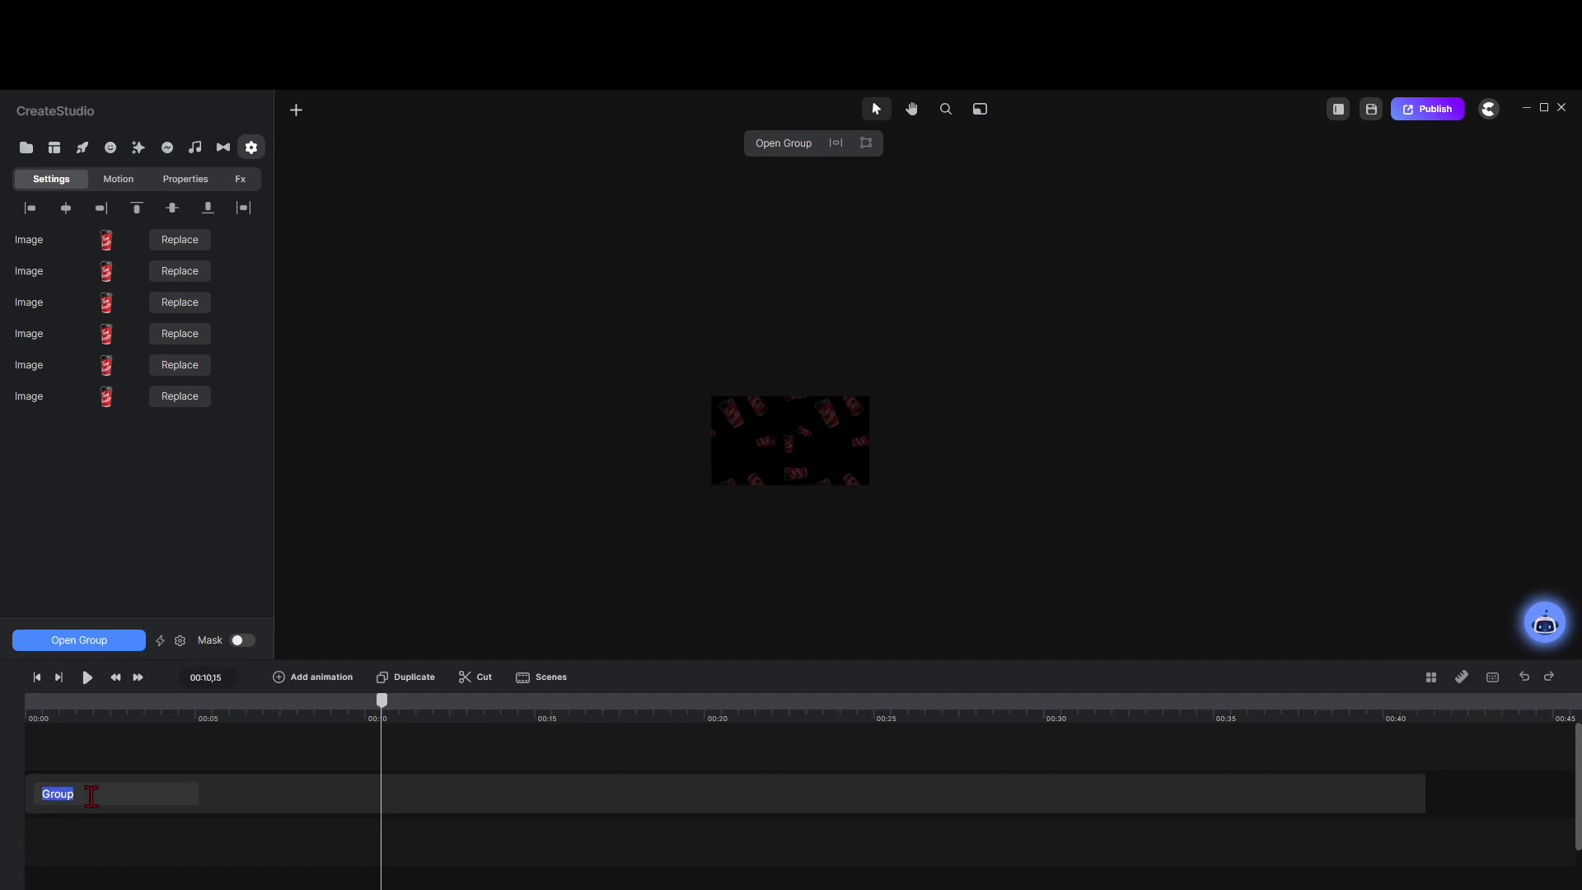
click(101, 799)
drag(98, 799, 26, 797)
click(79, 809)
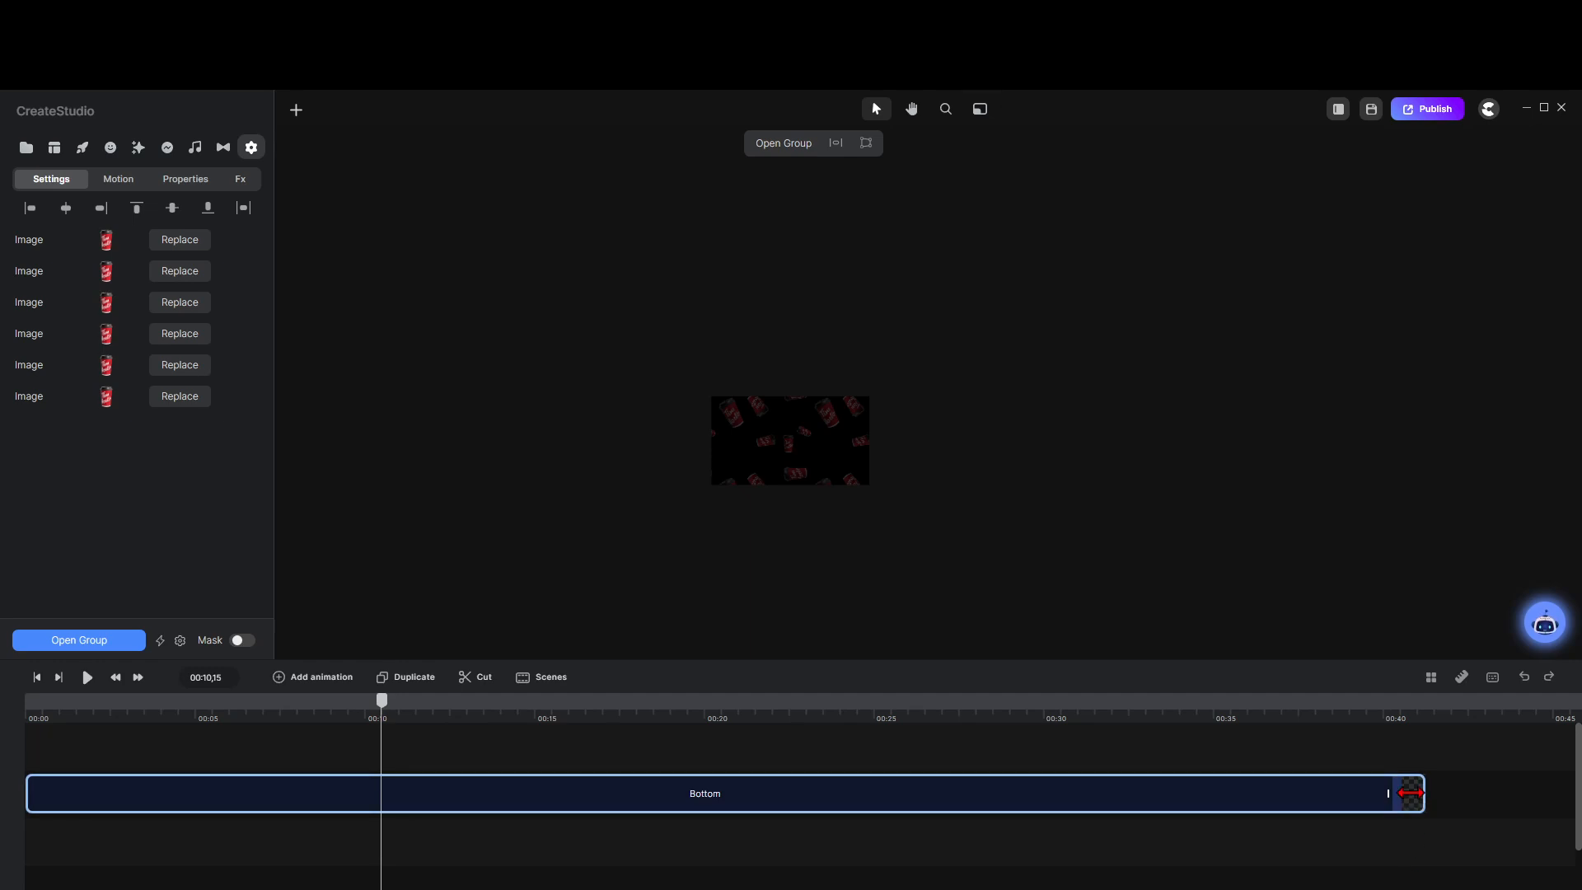
right_click(1406, 792)
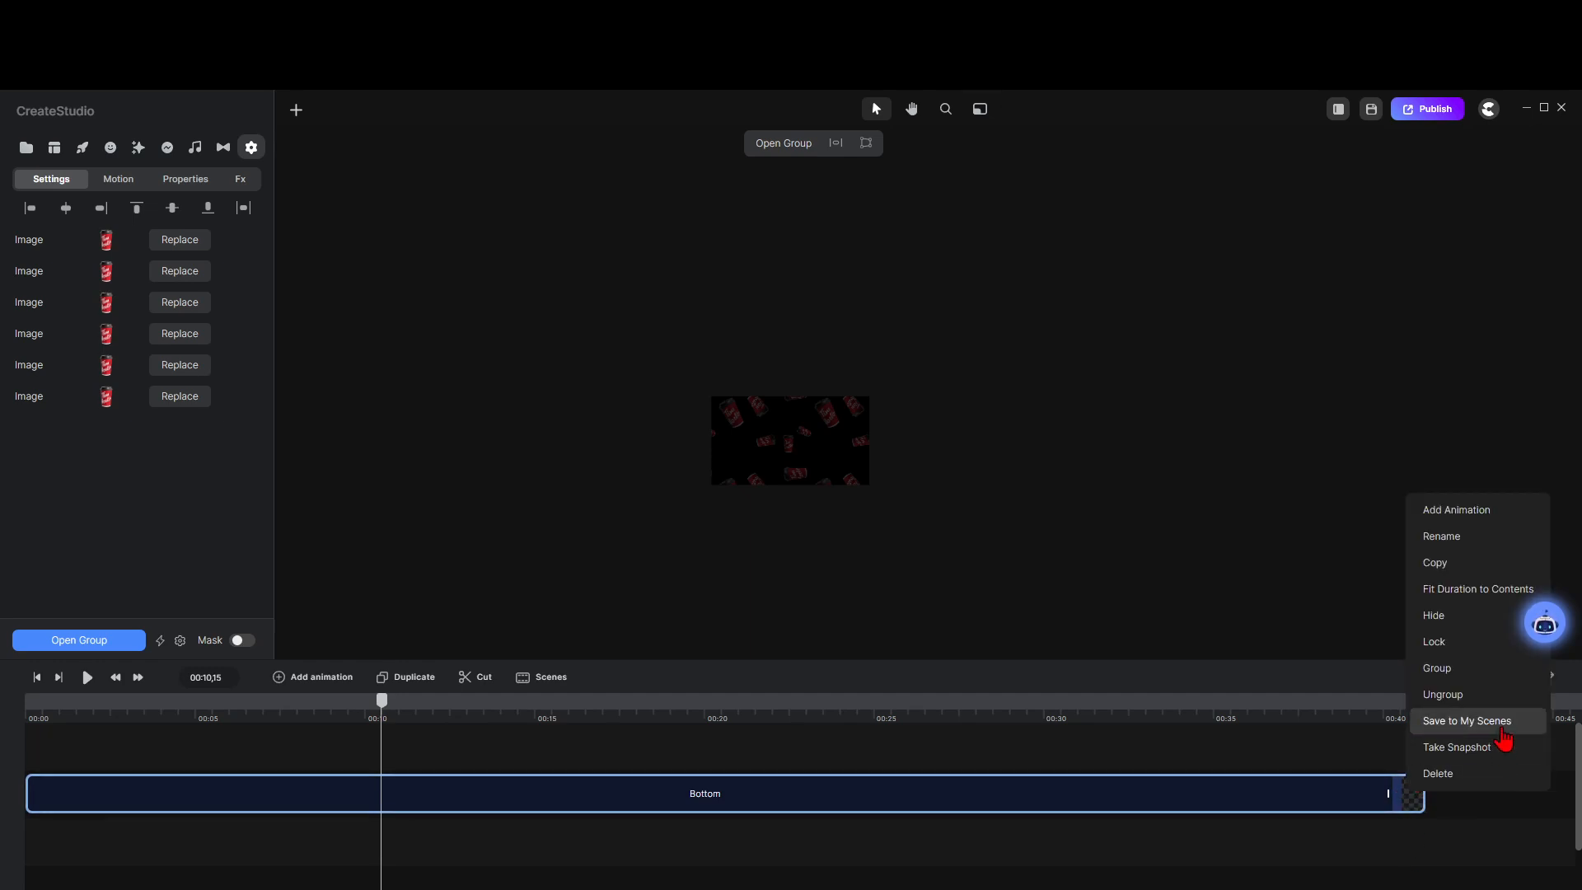
click(1498, 725)
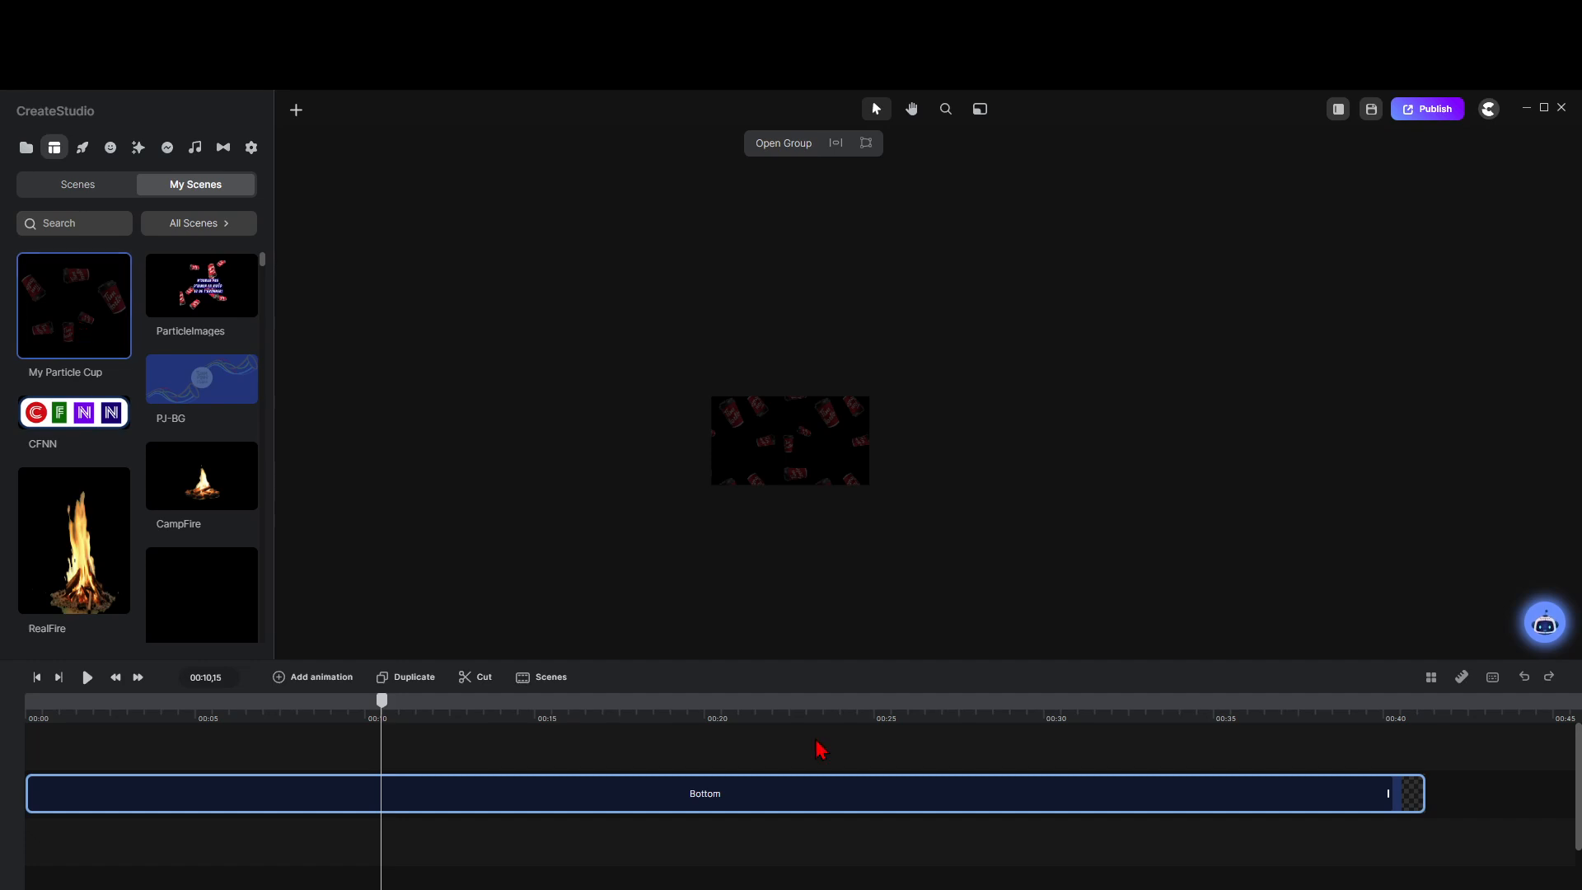
Step: Delete the Bottom motion and the My Particle Cup group from the timeline
key(Delete)
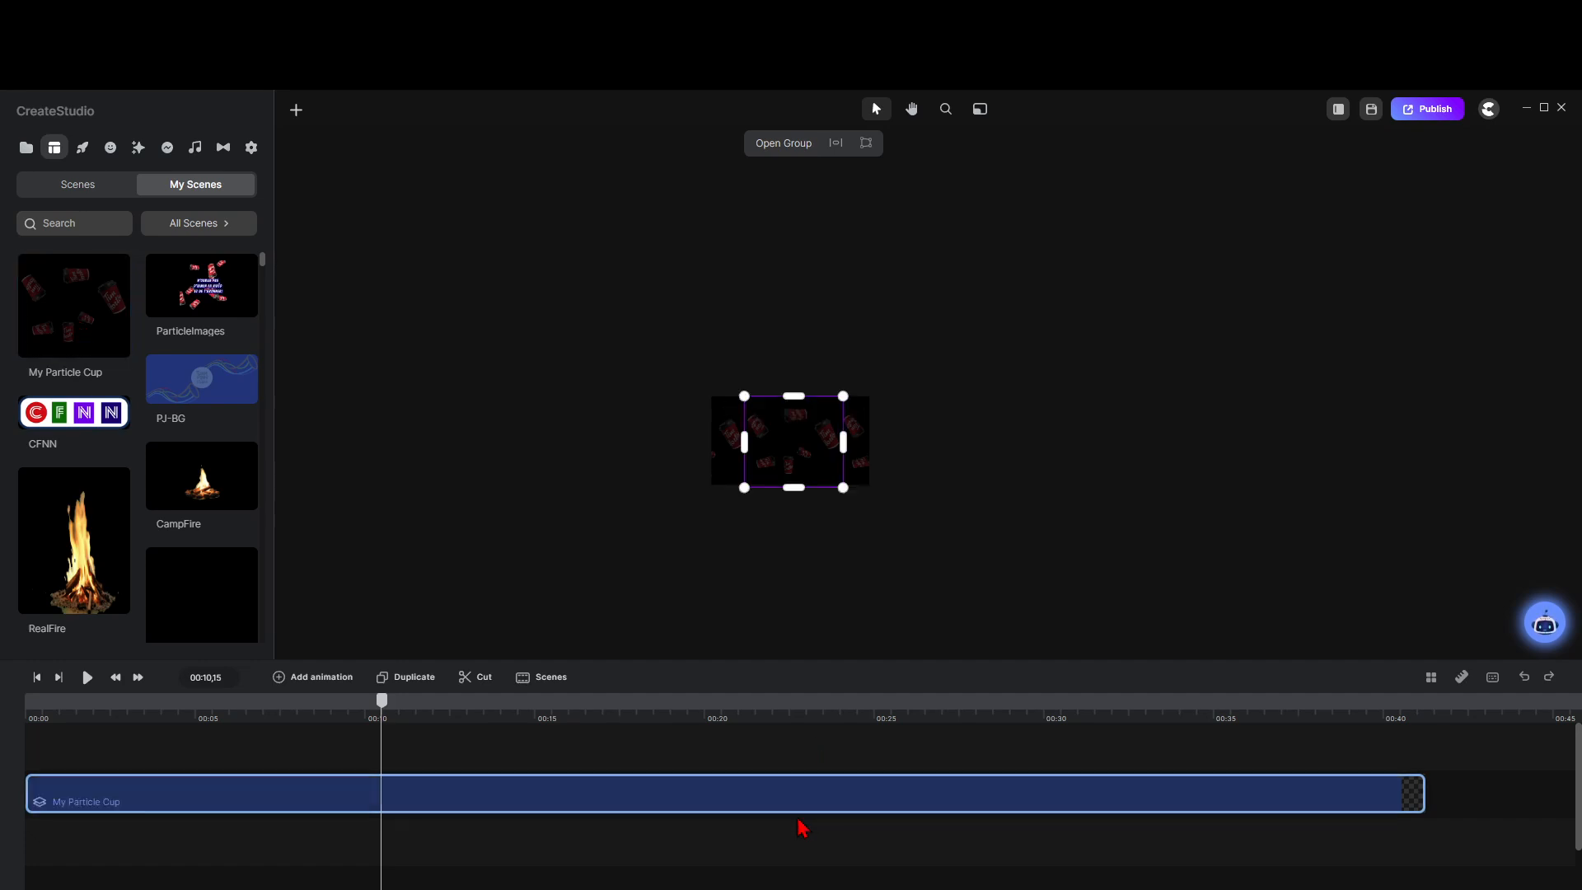
click(1452, 847)
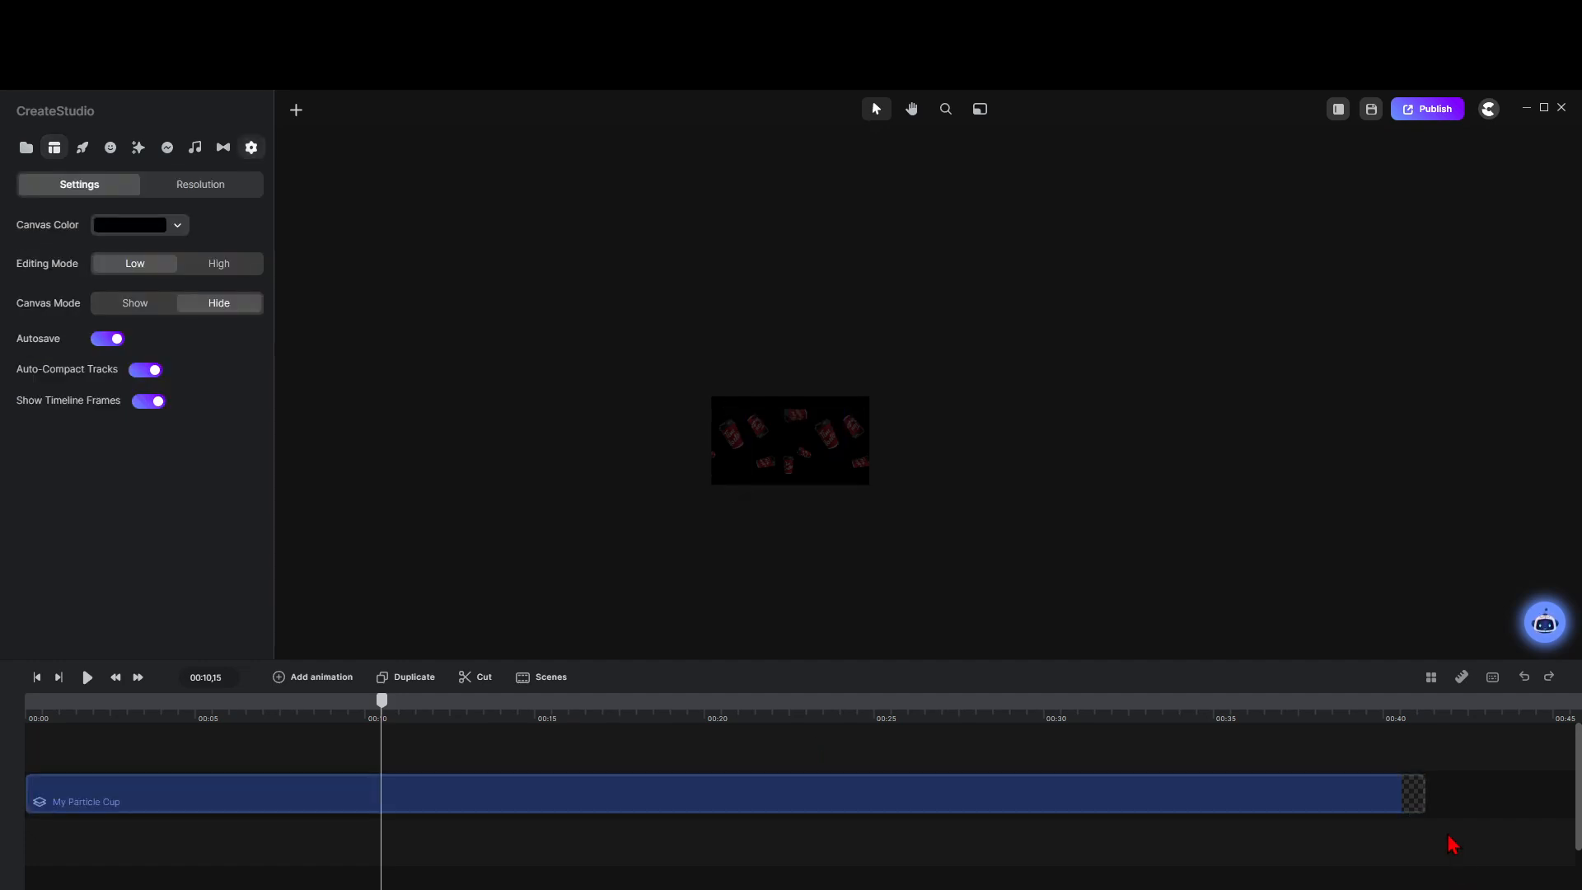
click(1408, 803)
key(Delete)
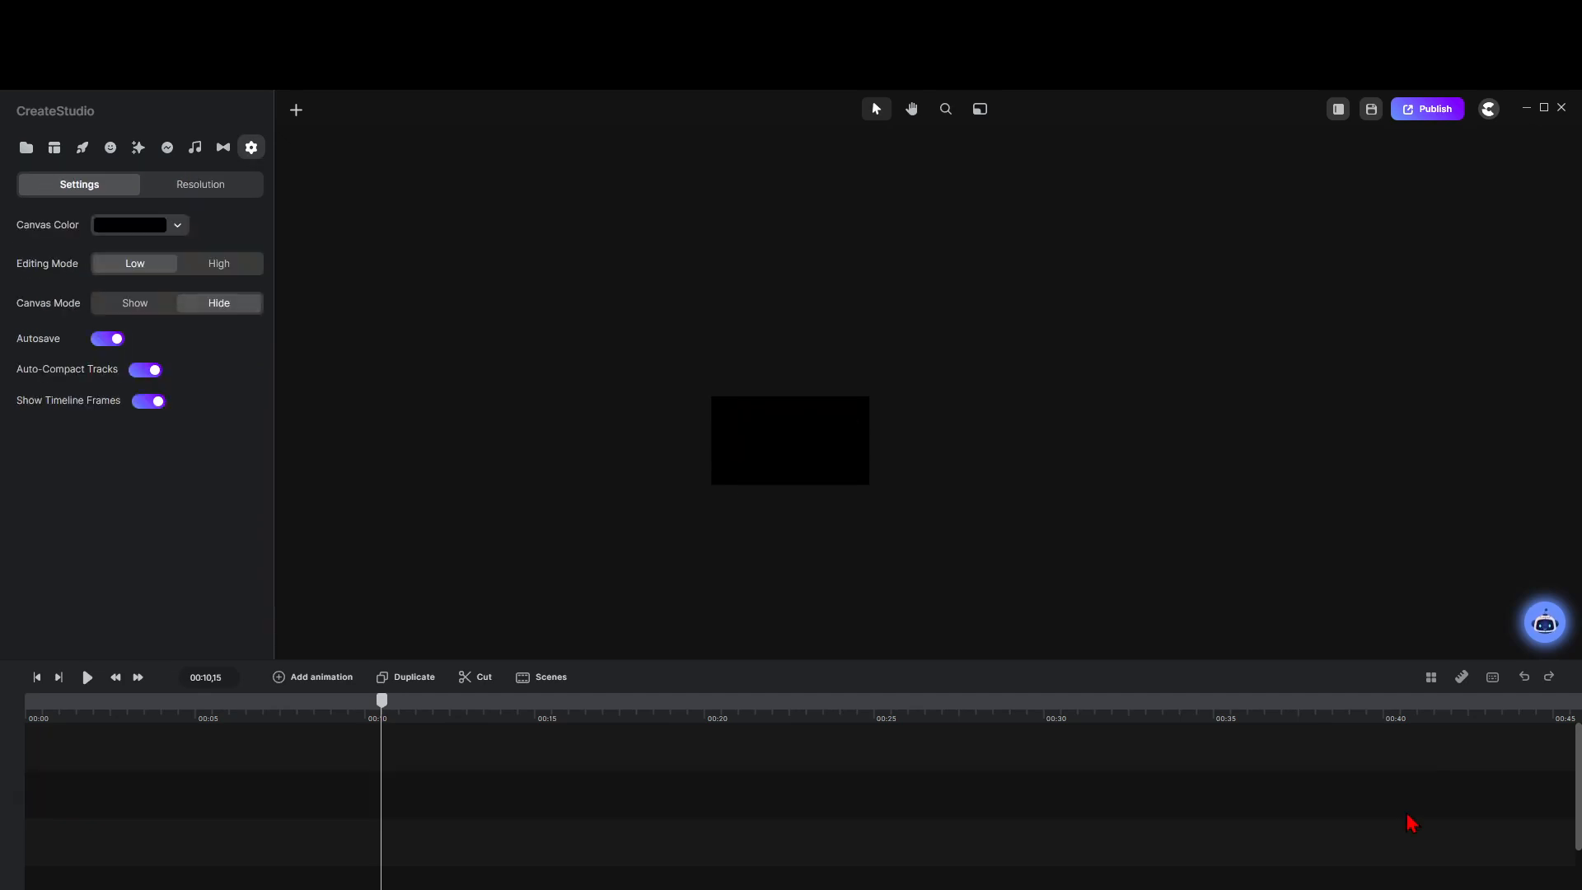
Step: Add the saved My Particle Cup scene to the timeline and move its clip to the start at 00:00
click(55, 147)
drag(91, 332, 276, 779)
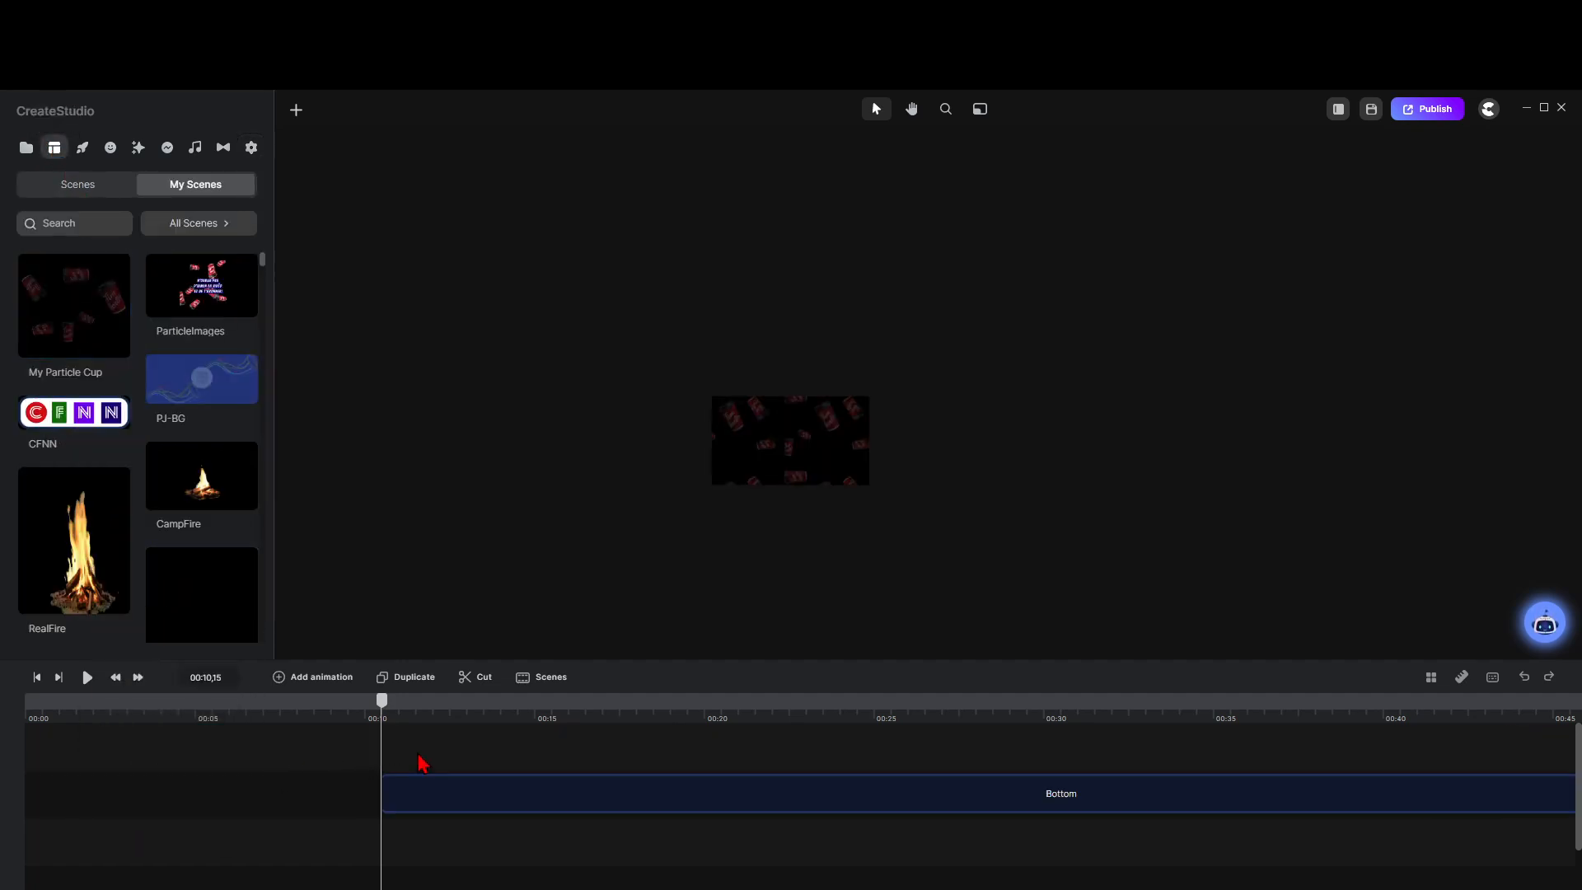
drag(491, 819, 5, 786)
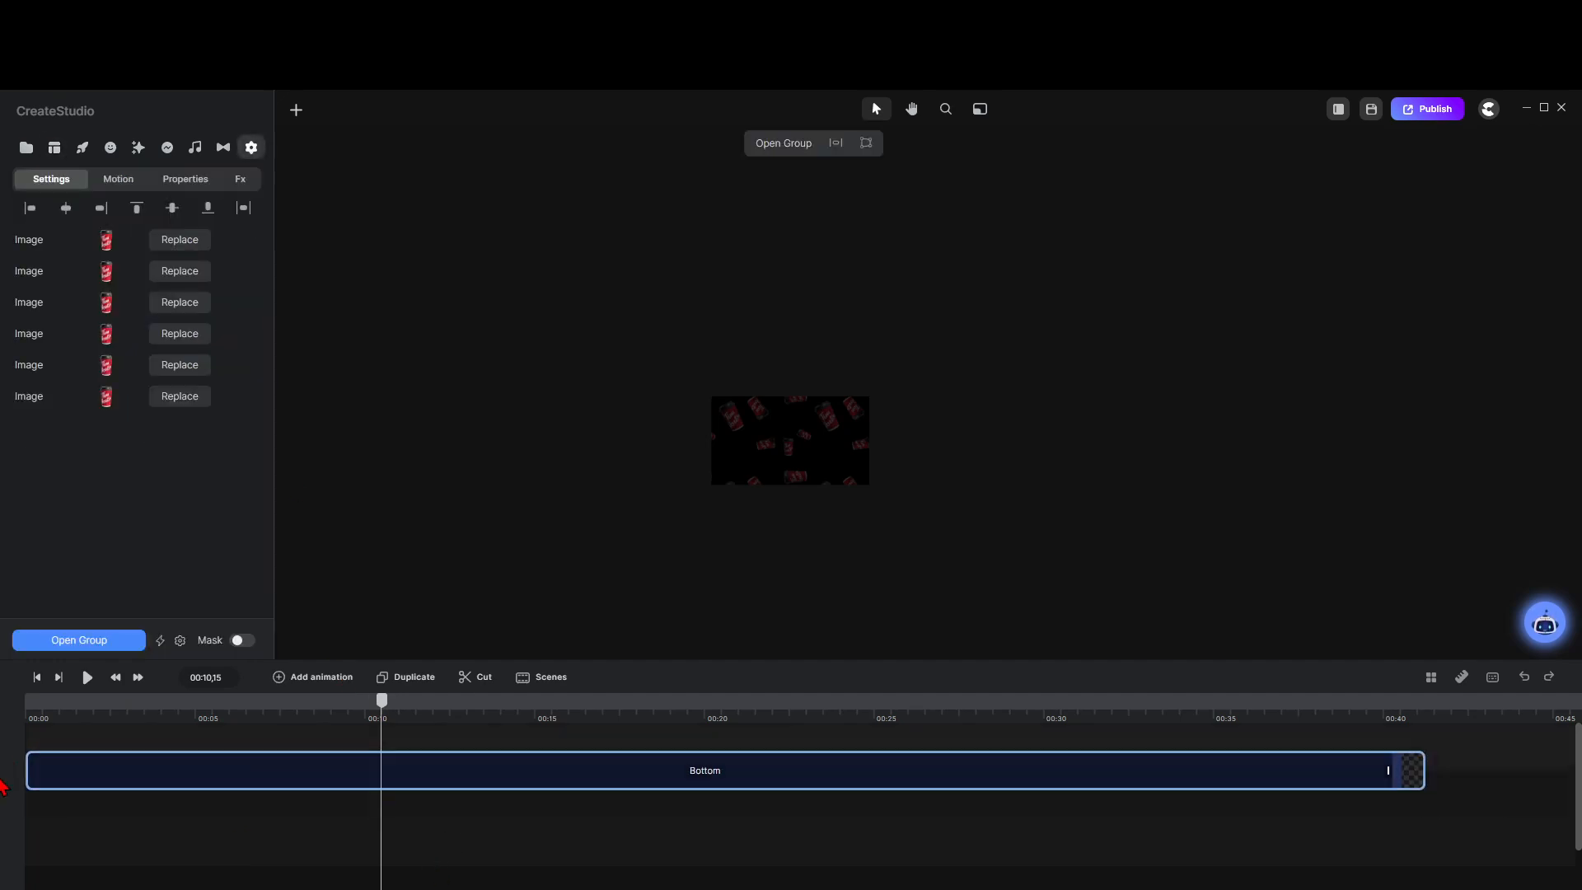
Step: Restore the My Particle Cup group's opacity to 100% and play the animation from the playhead to about 25 seconds
click(611, 806)
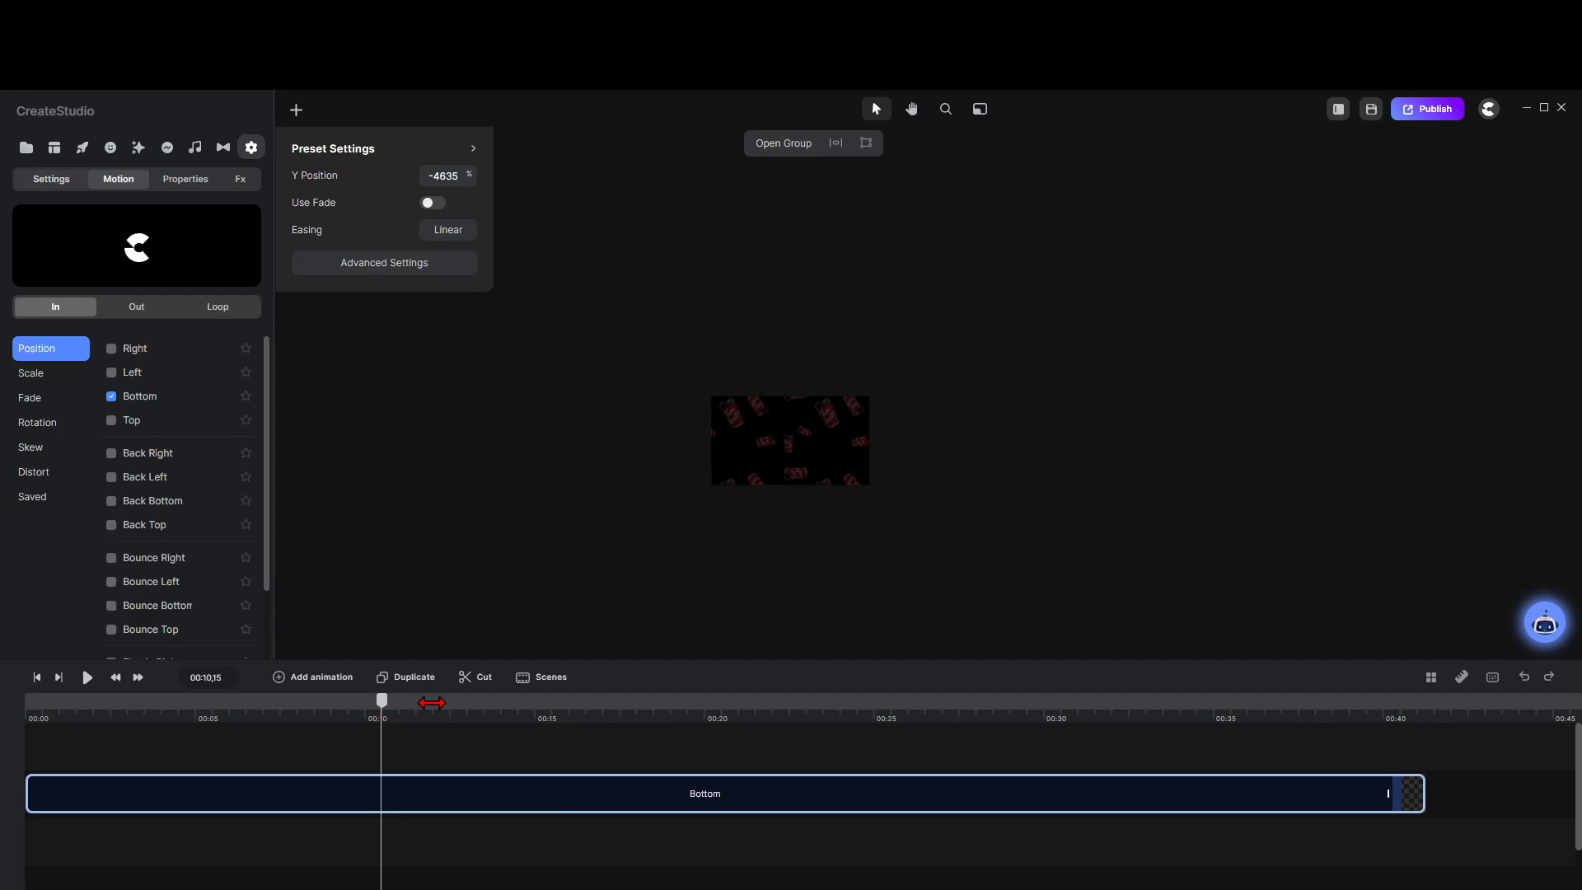
click(184, 180)
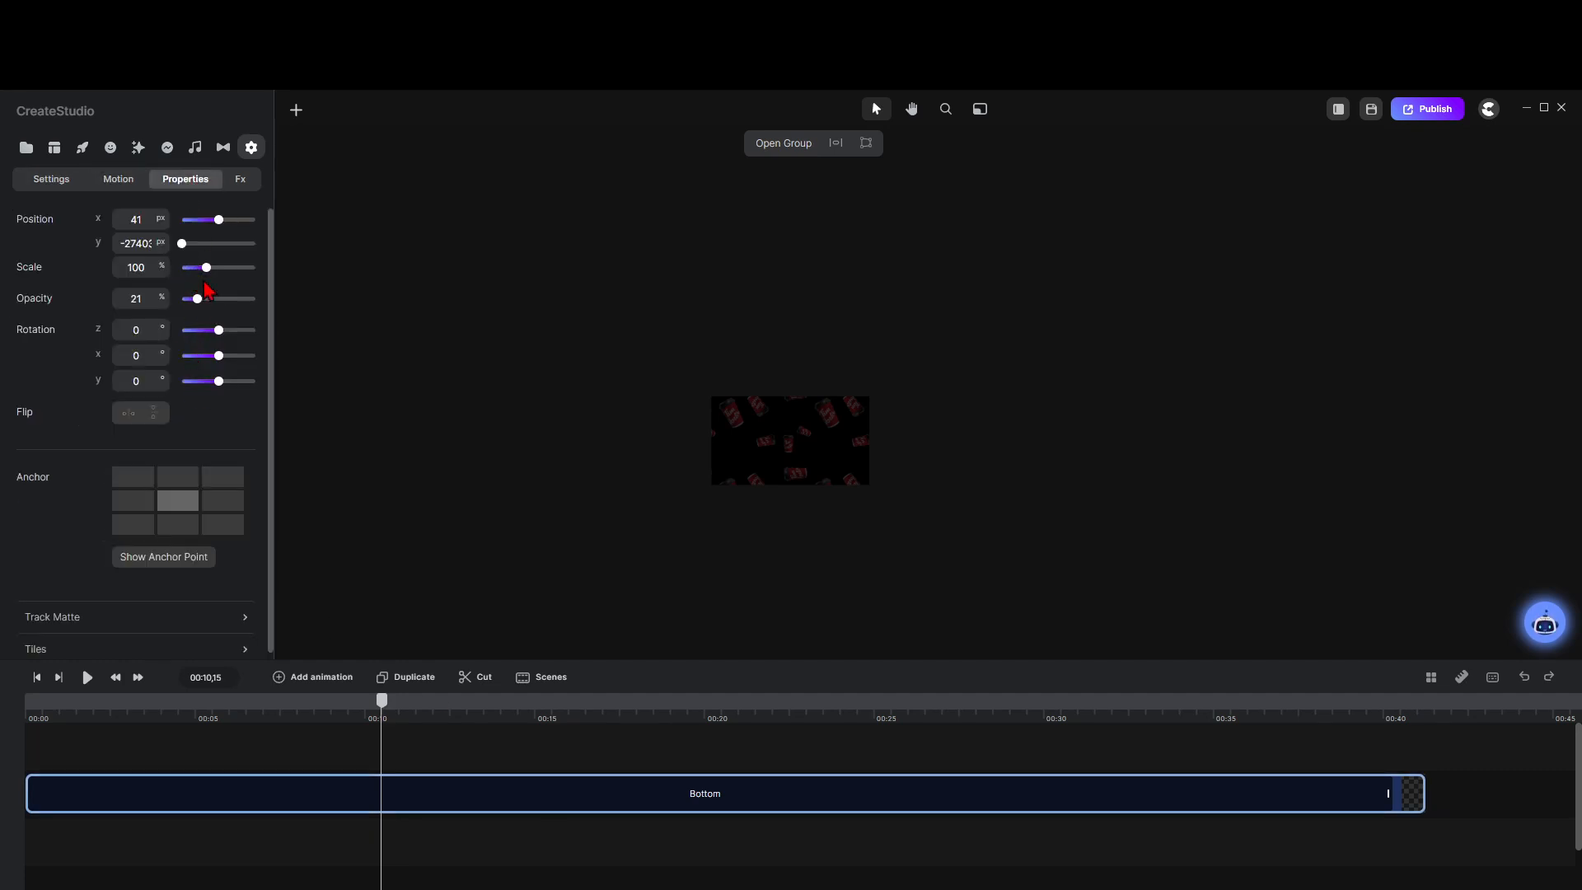
drag(196, 302, 299, 346)
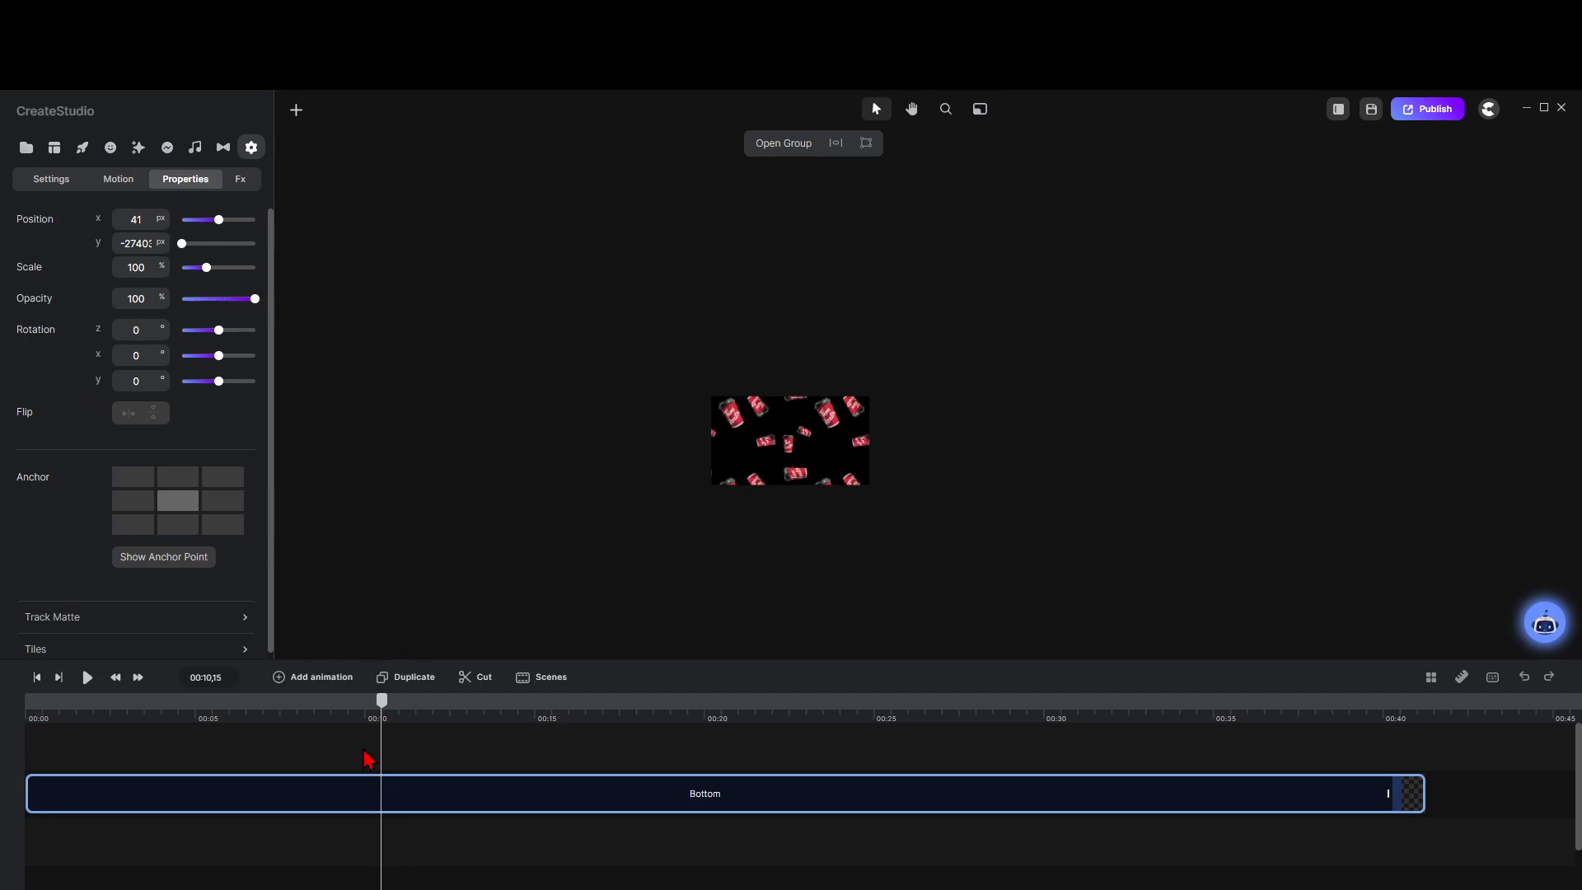
click(87, 678)
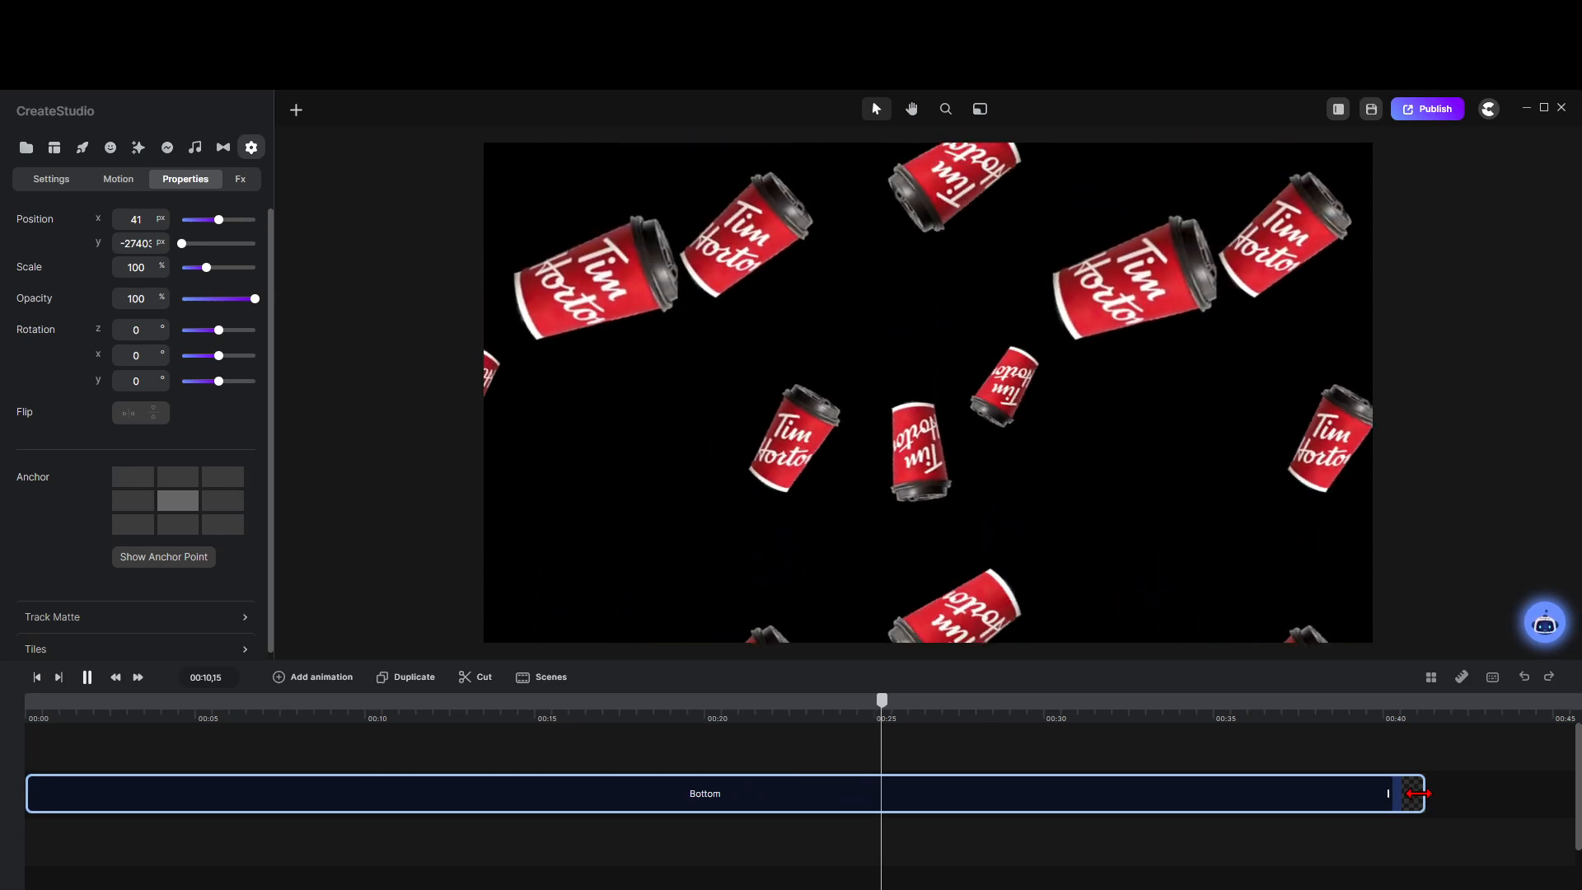
key(space)
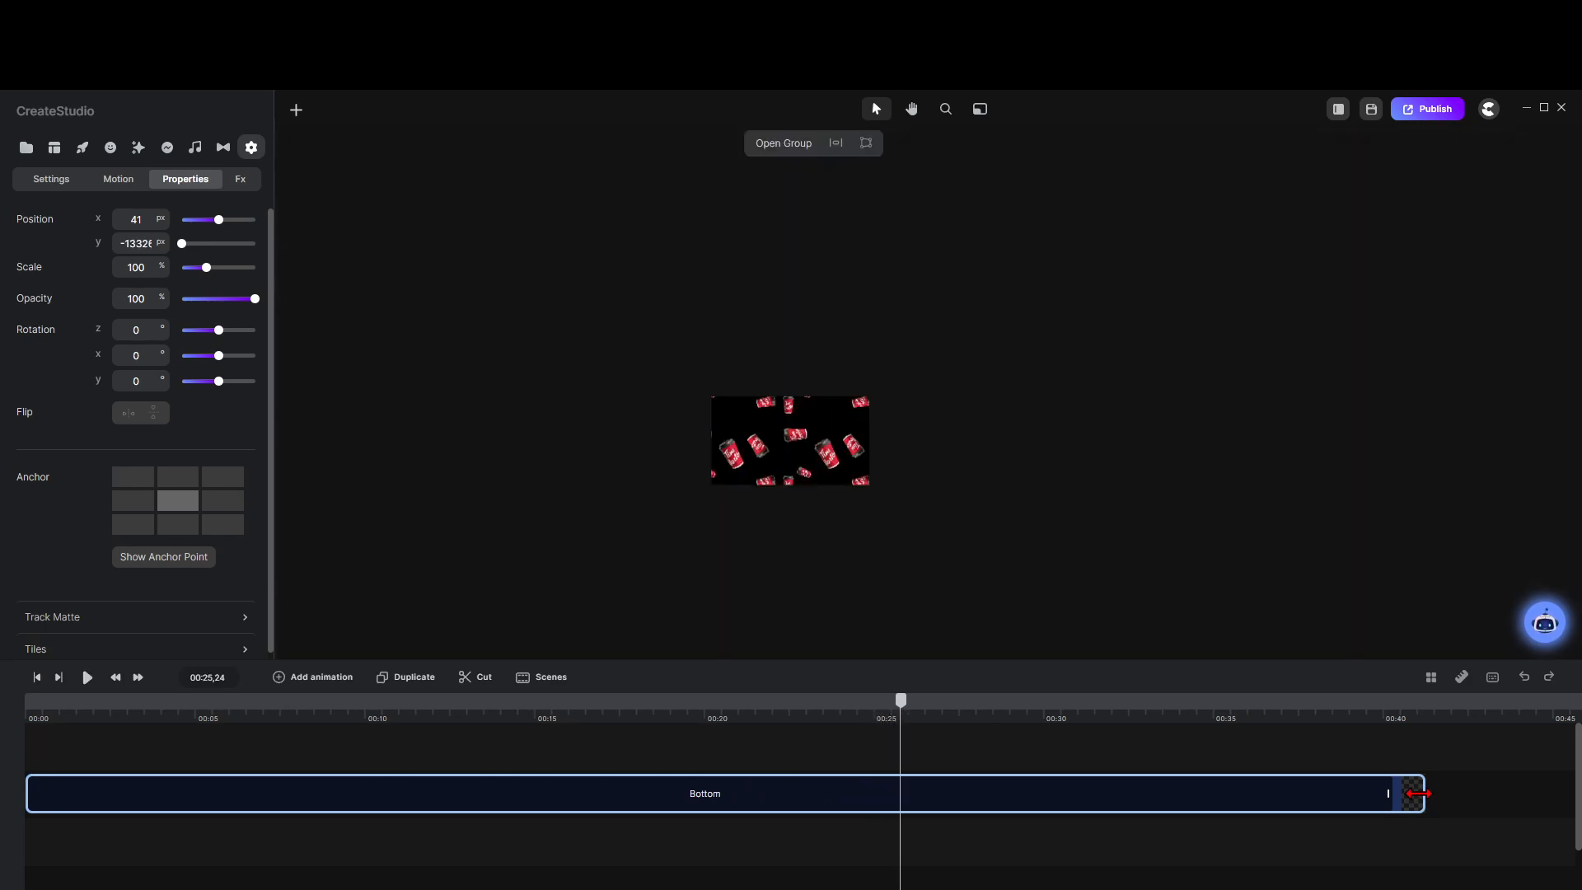
Step: Delete the whole My Particle Cup group from the timeline through its free end beyond the Bottom motion
right_click(617, 800)
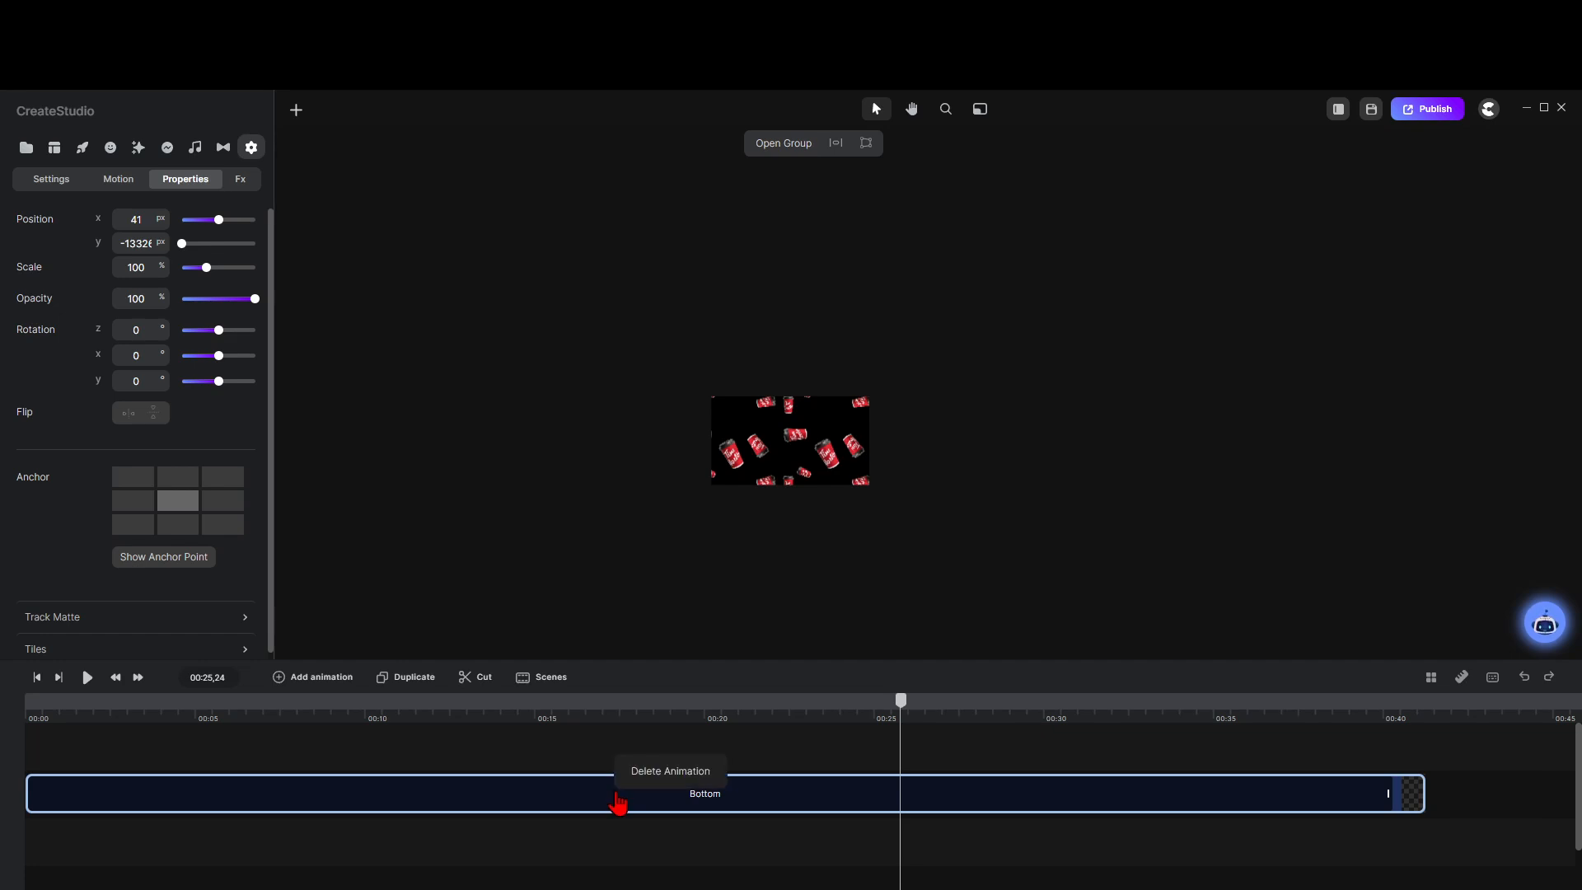
right_click(1406, 795)
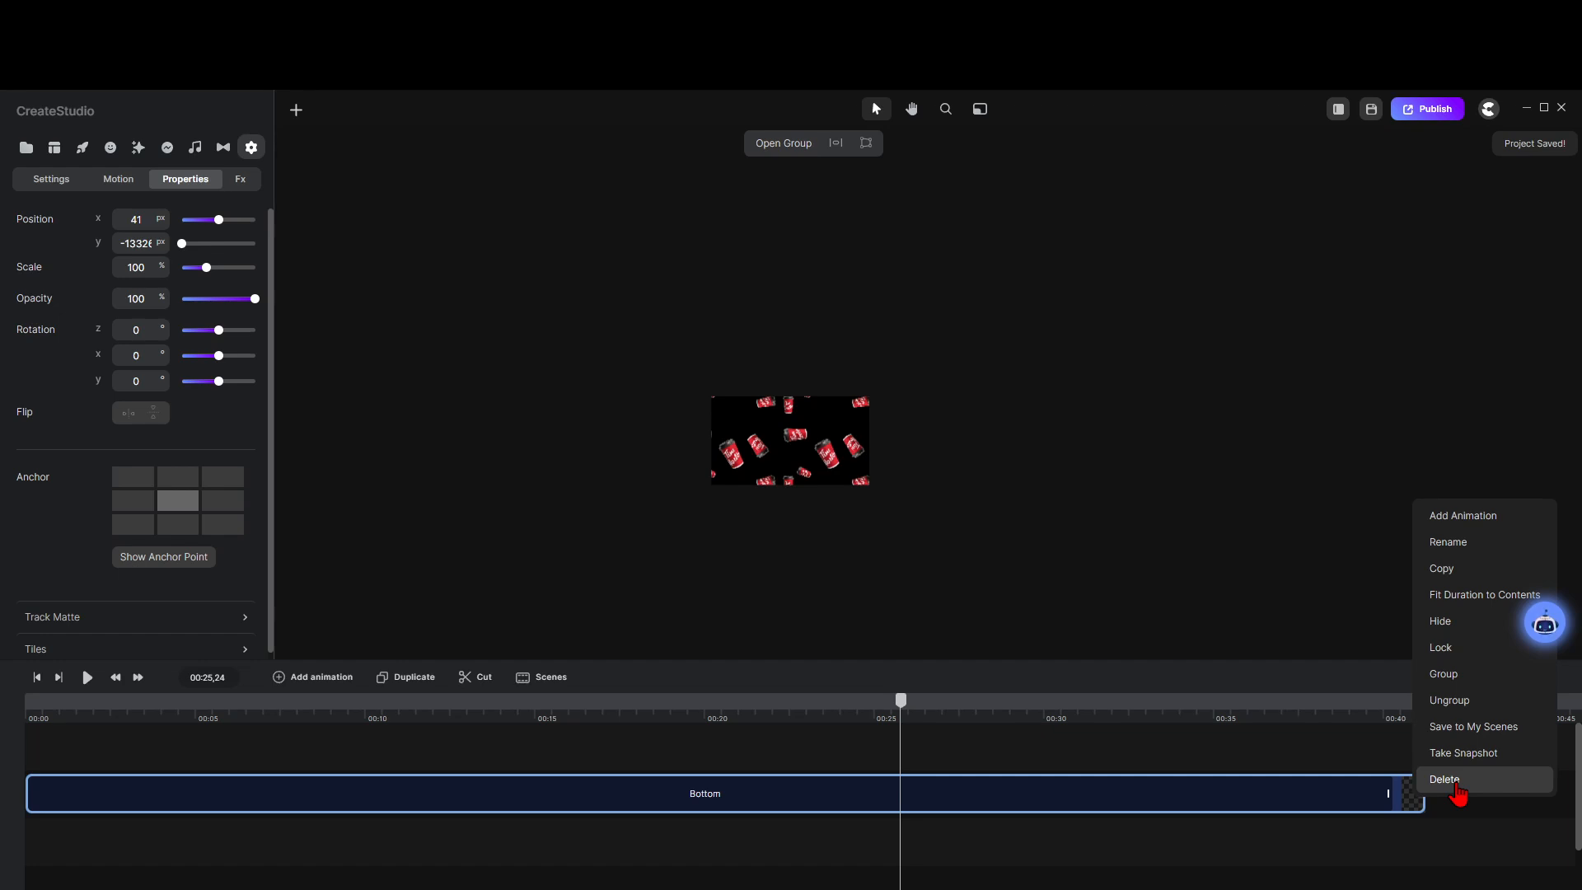
click(1457, 790)
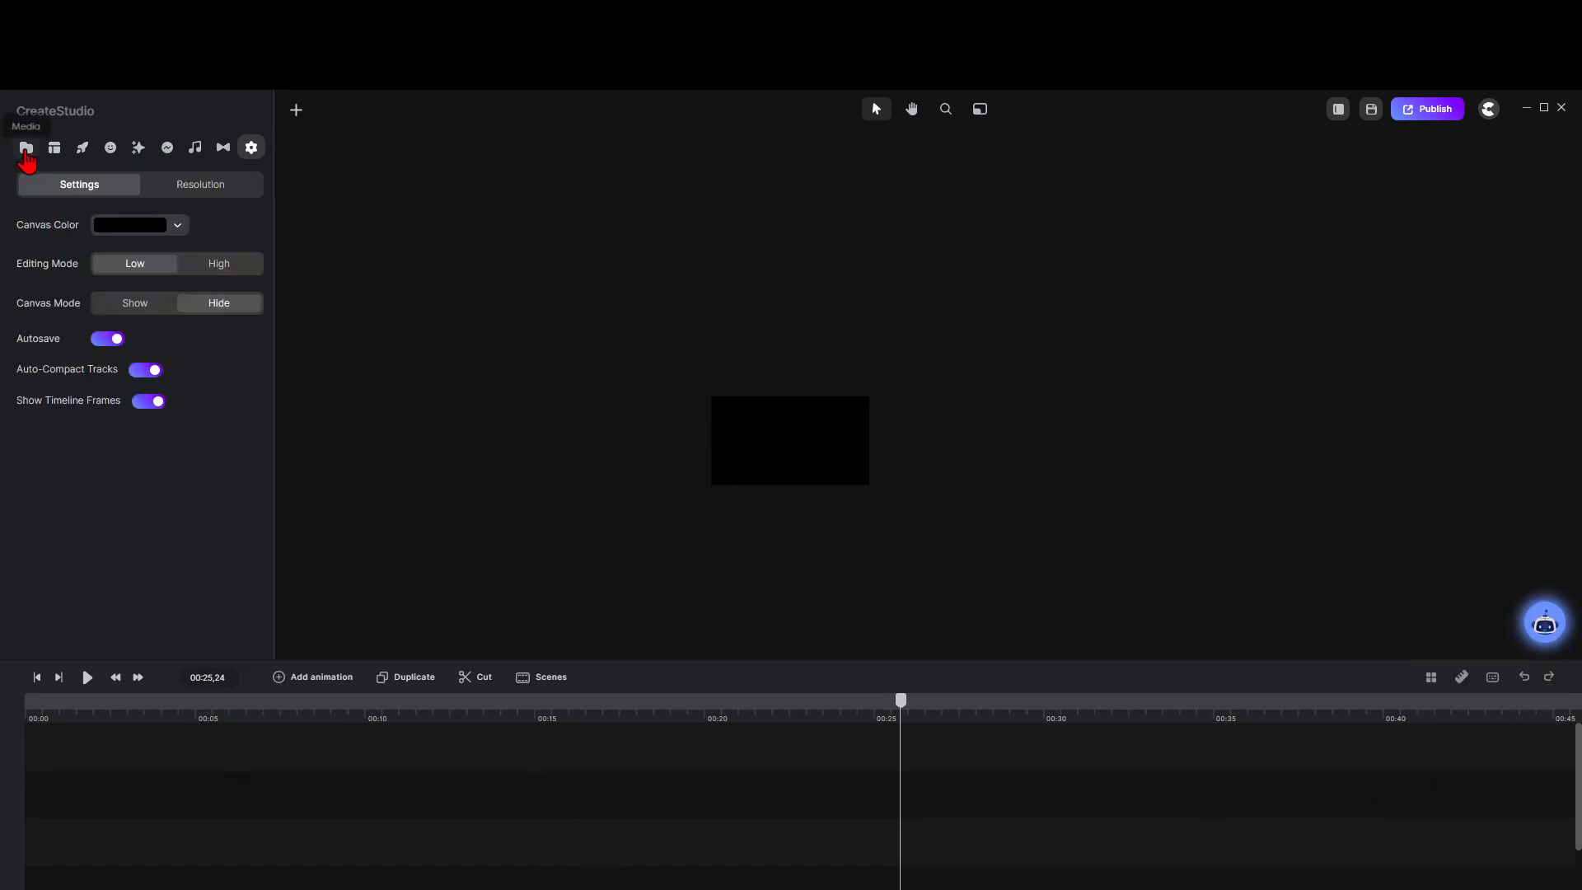
Step: Place the mummy image from the media library at the start of the empty timeline
click(26, 147)
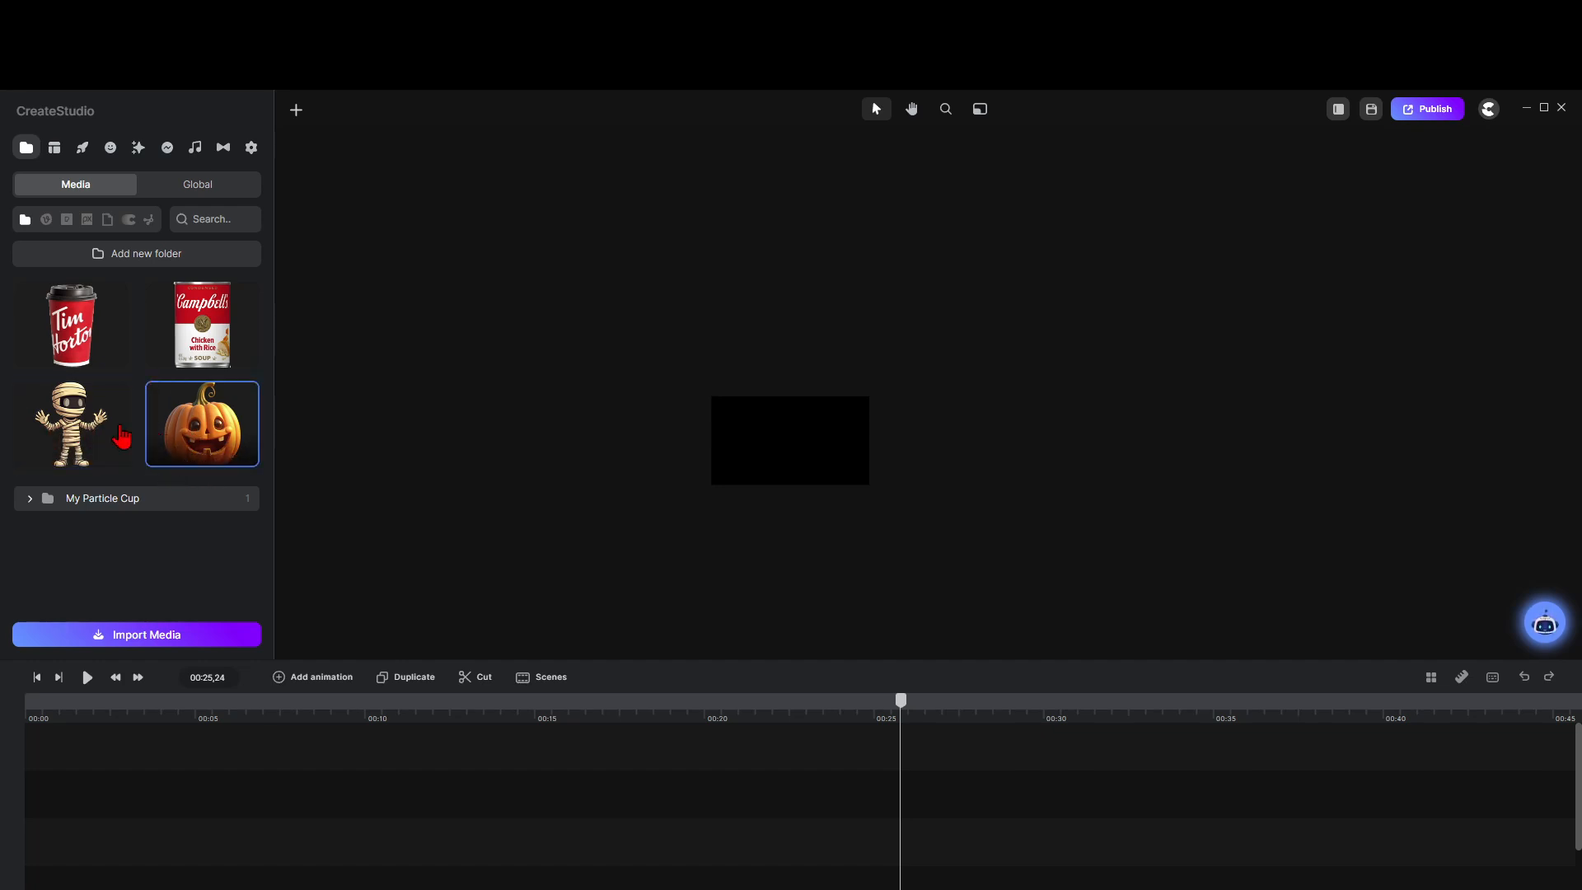
drag(82, 448, 64, 801)
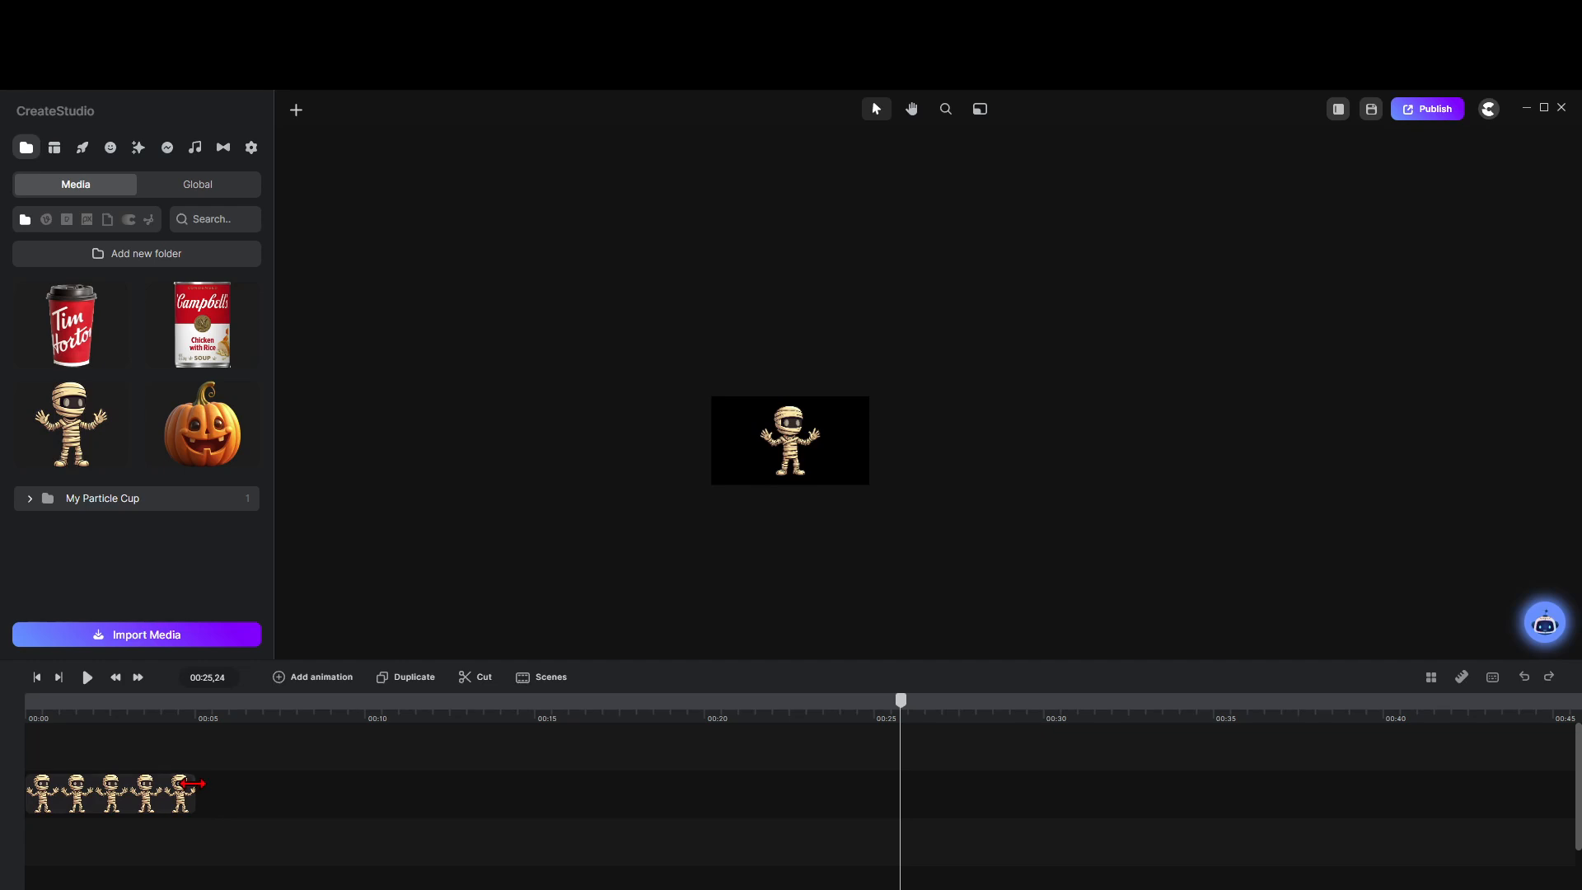
Step: Extend the mummy clip to about 00:40 and add the pumpkin image on the track below with the same length
drag(238, 796, 1400, 876)
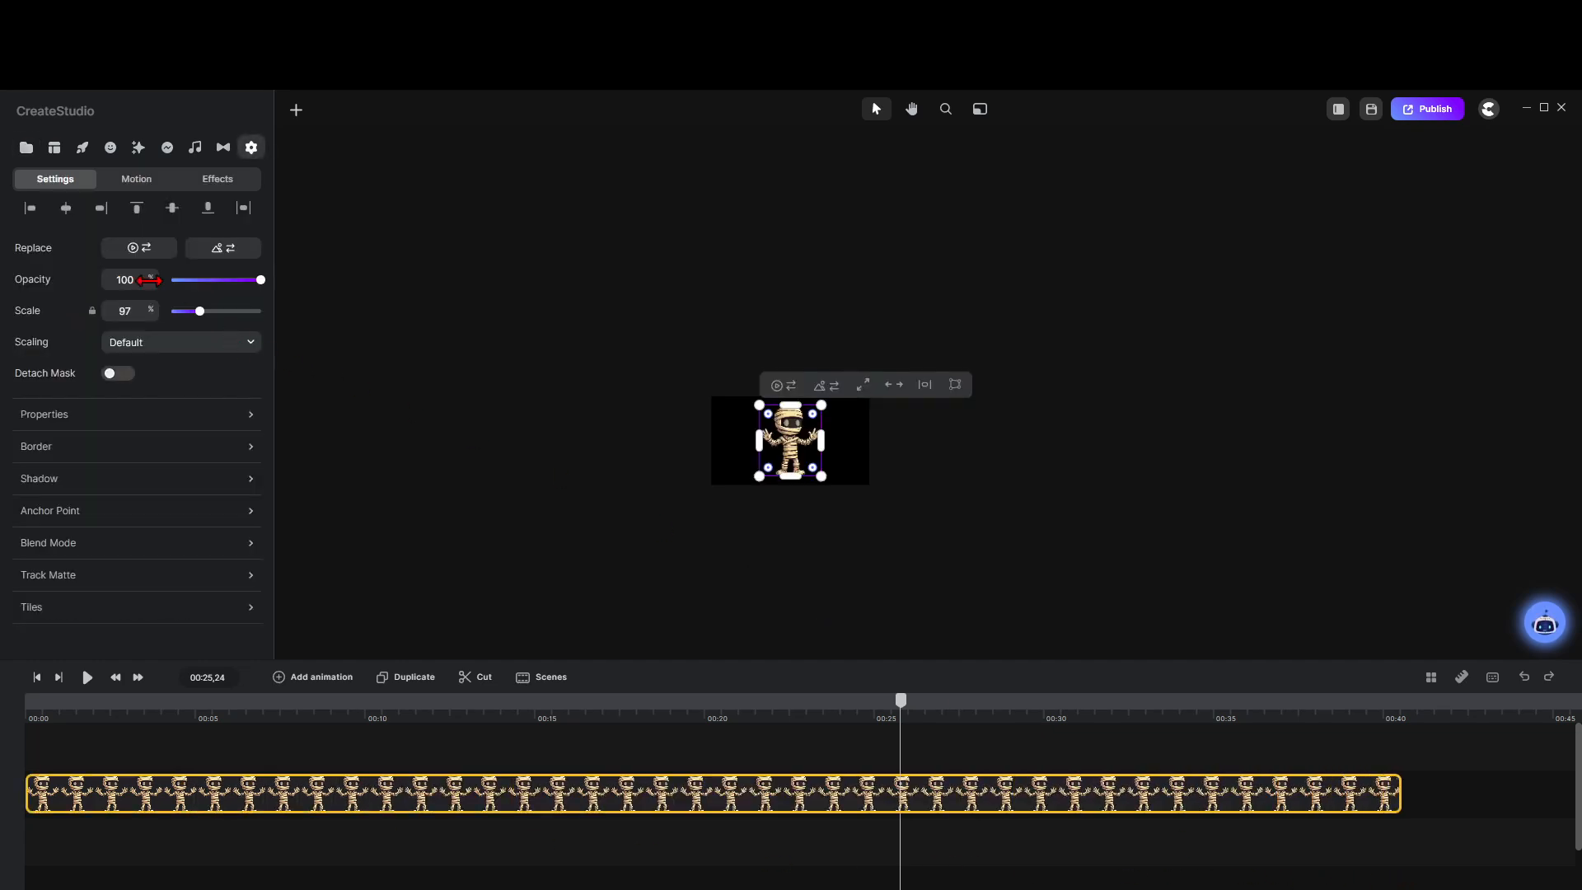
click(25, 147)
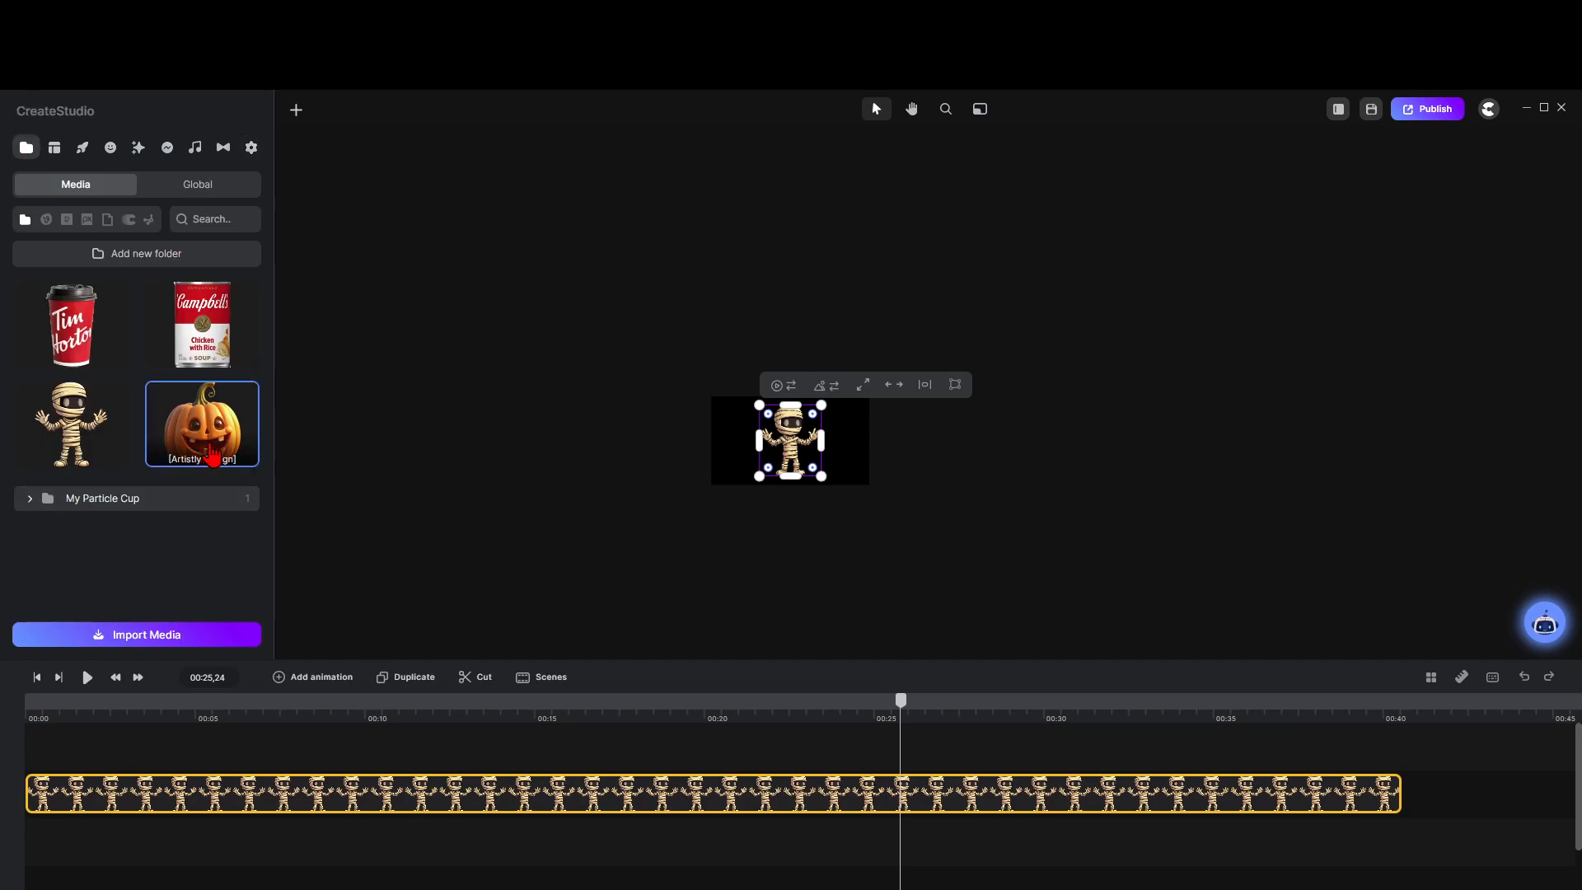
drag(213, 456, 1401, 844)
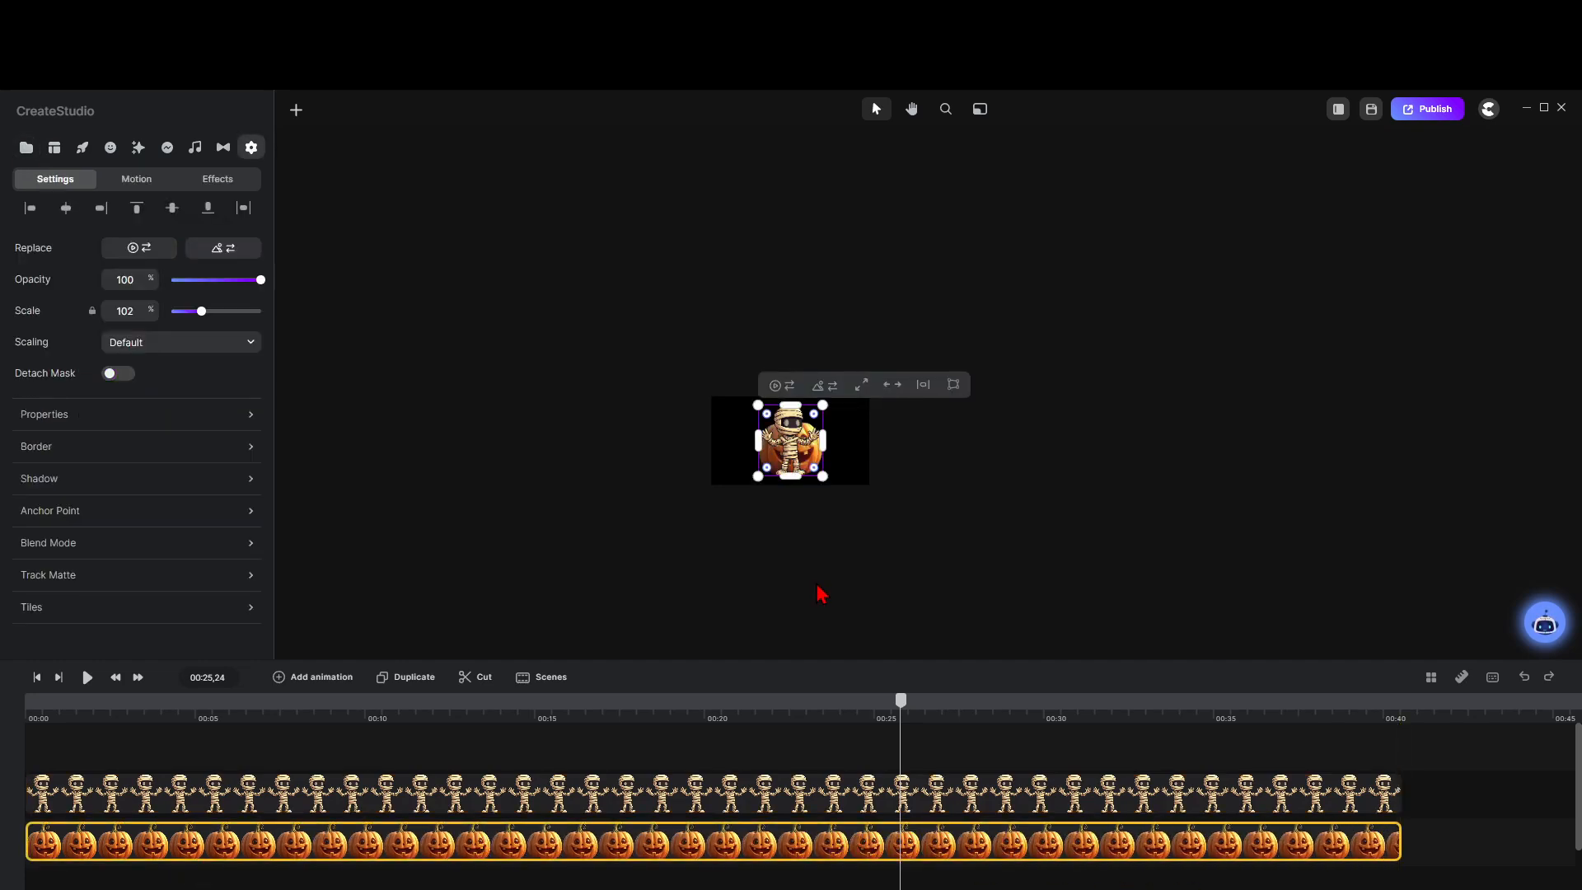
Step: Shrink the pumpkin to 21% and the mummy to 23%, with the pumpkin left of the canvas centre and the mummy near its right edge
drag(821, 404, 797, 432)
scroll(803, 451, up, 8)
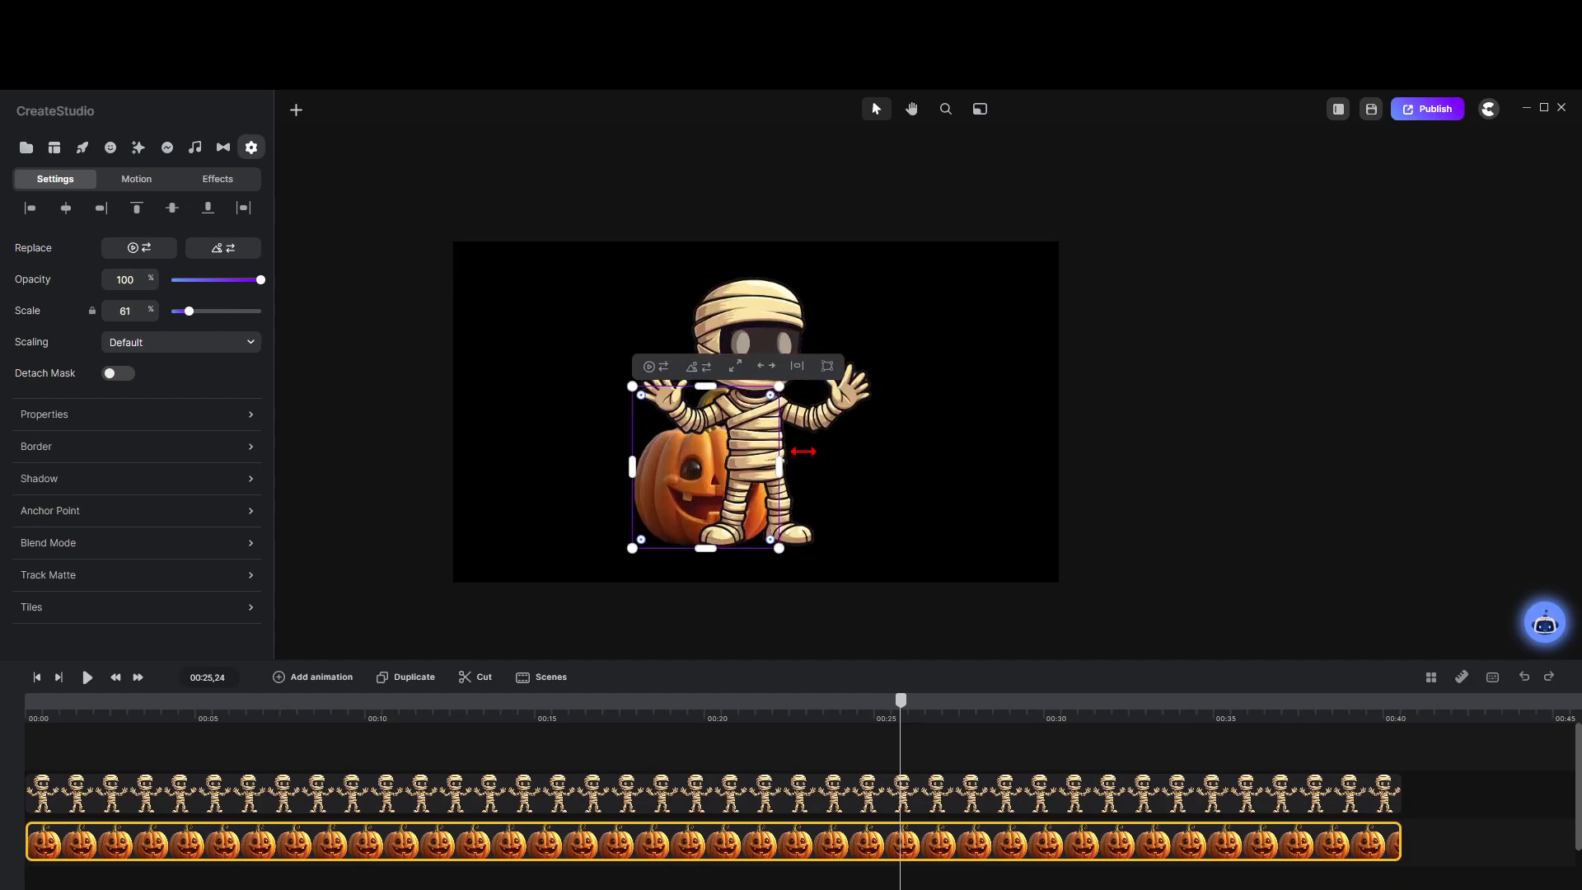
drag(515, 519, 430, 487)
click(706, 485)
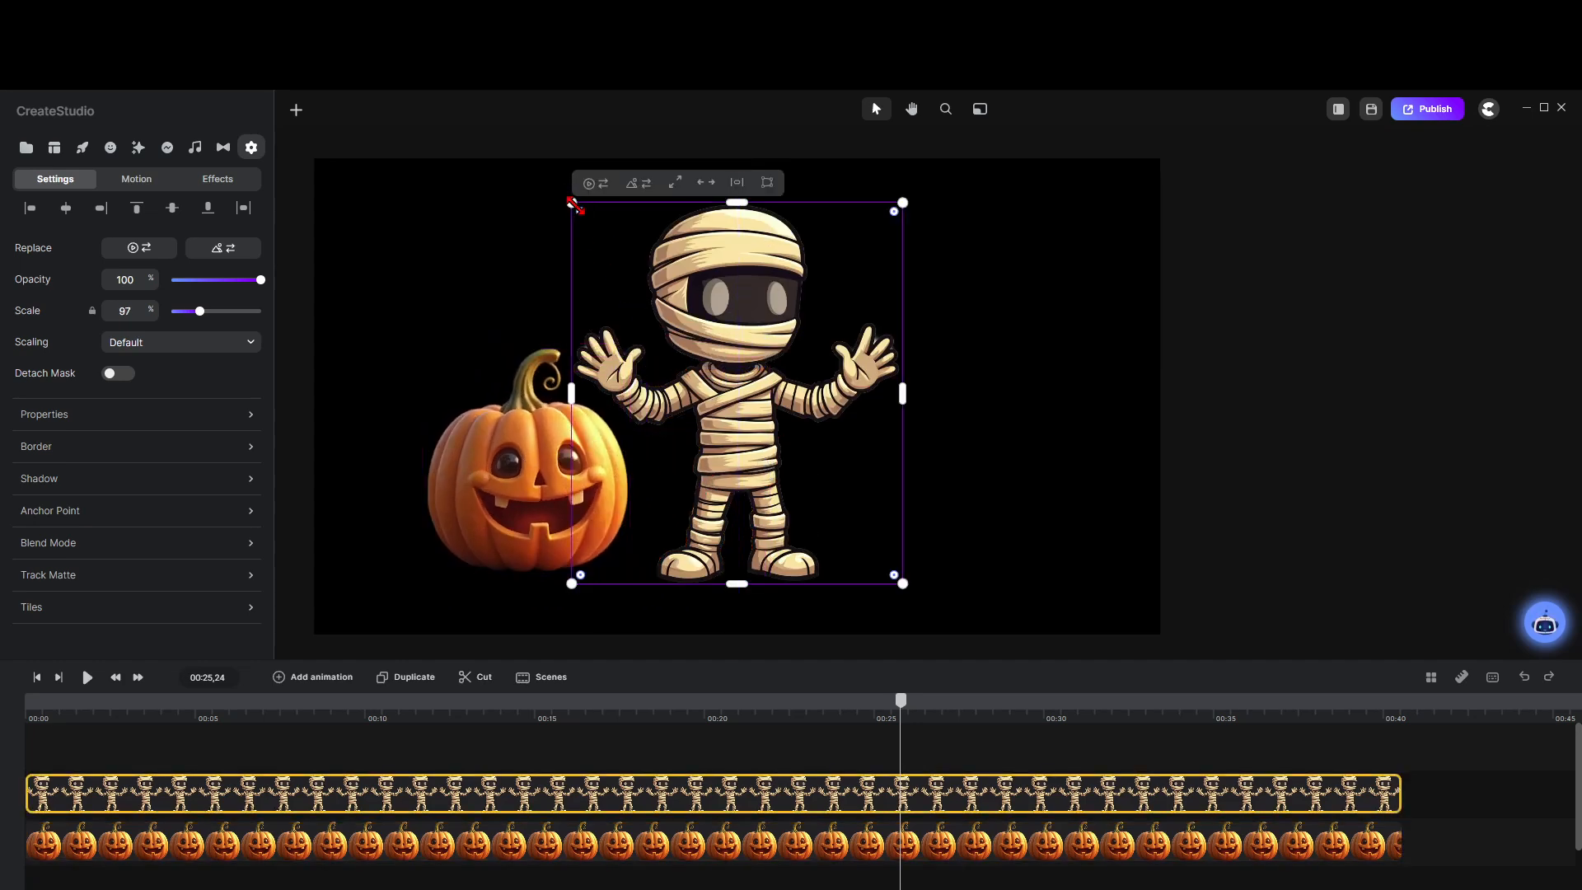
drag(575, 205, 877, 439)
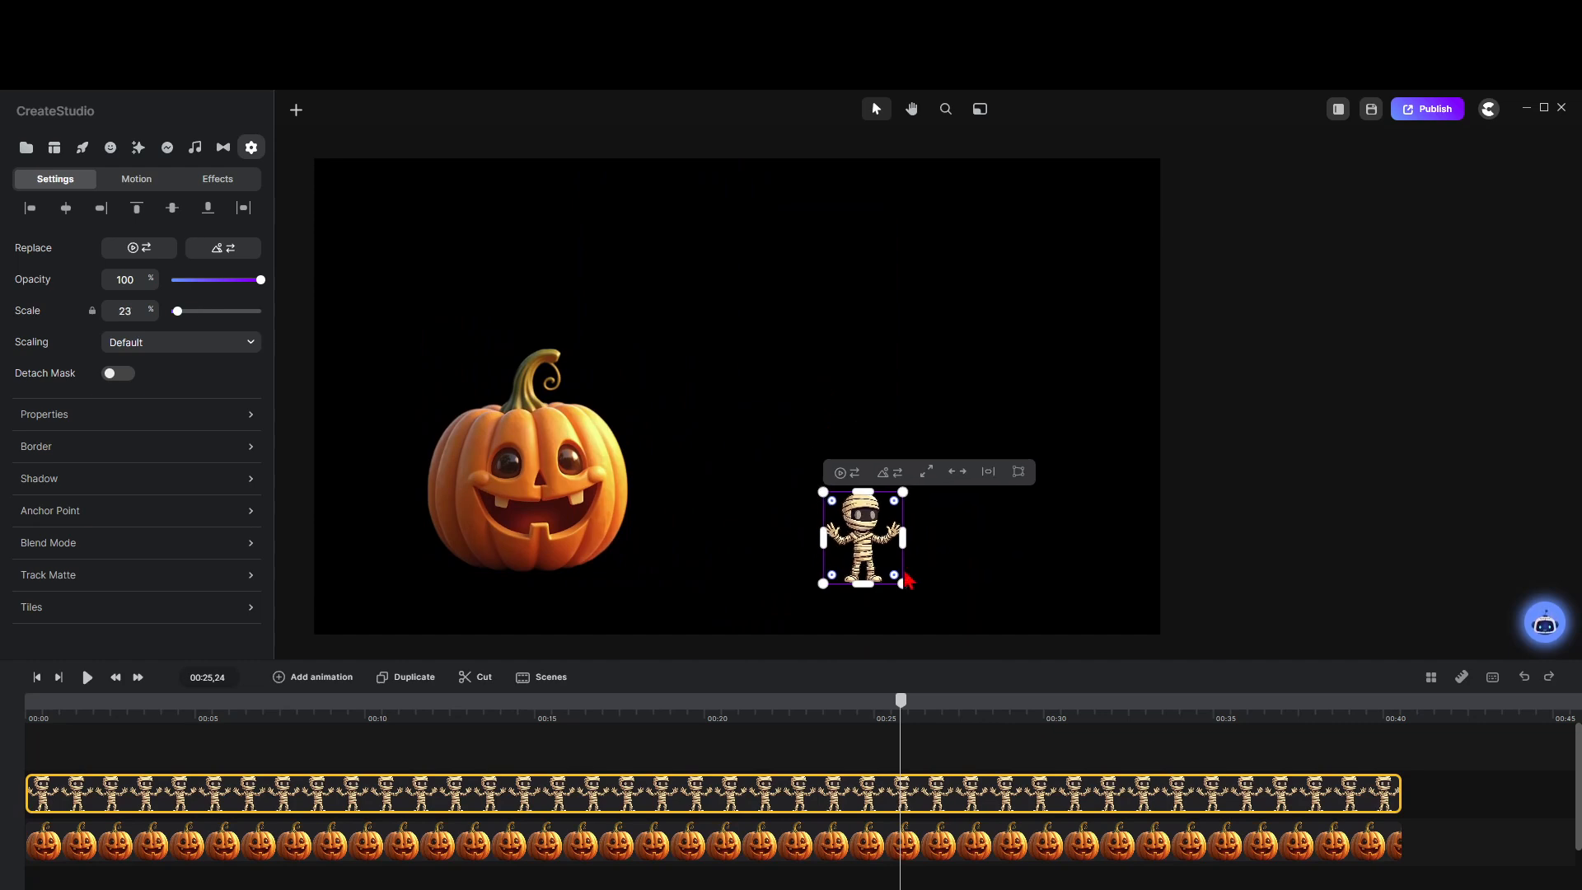
drag(869, 576, 1005, 532)
click(564, 531)
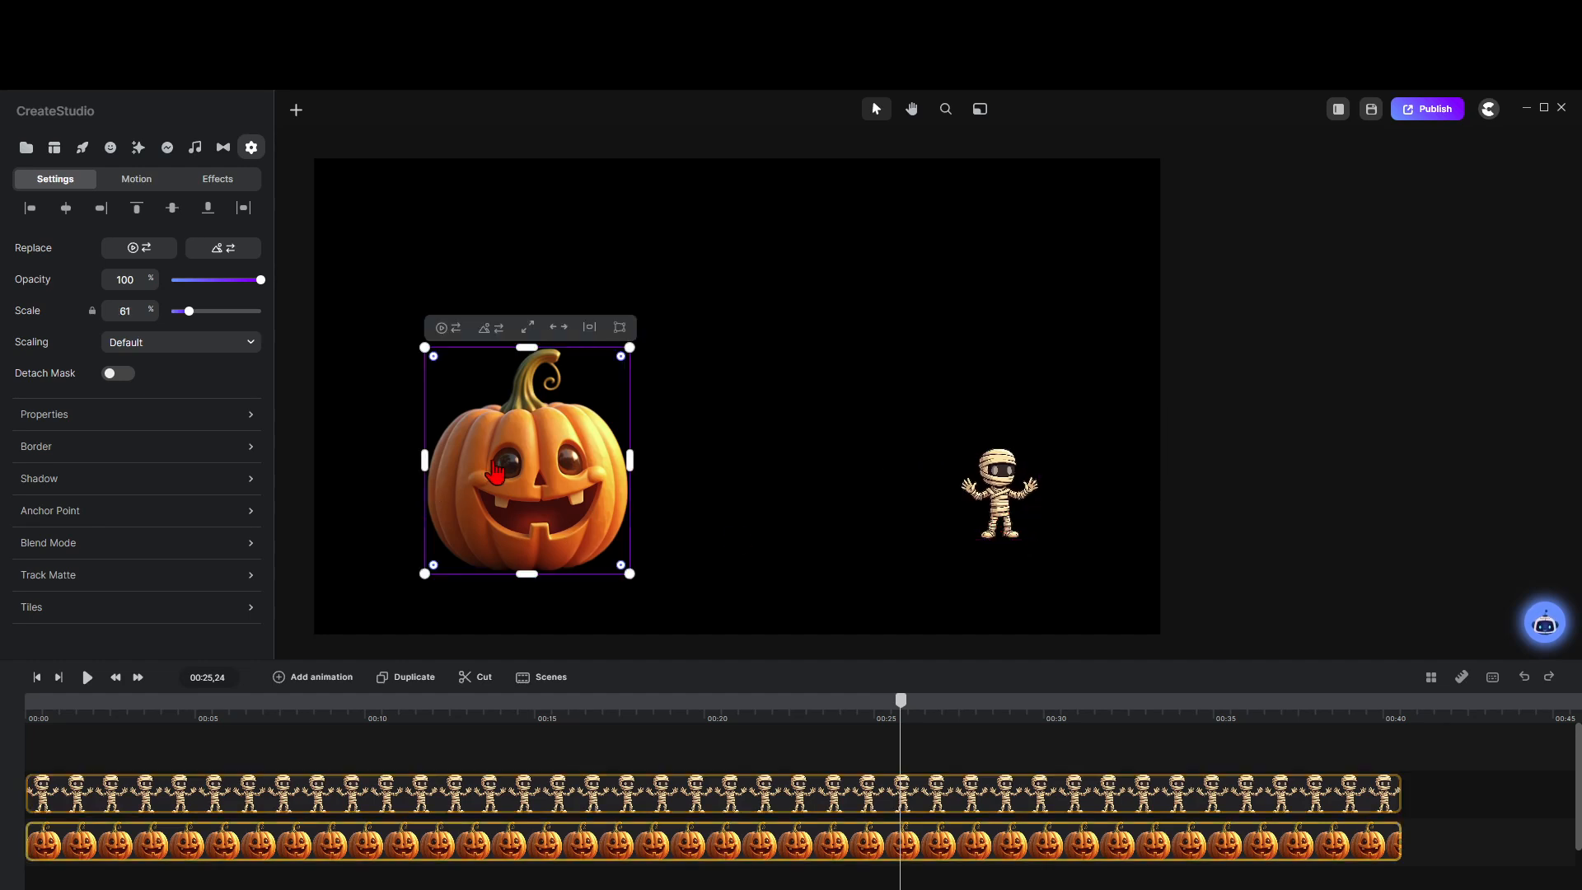
drag(429, 344, 559, 495)
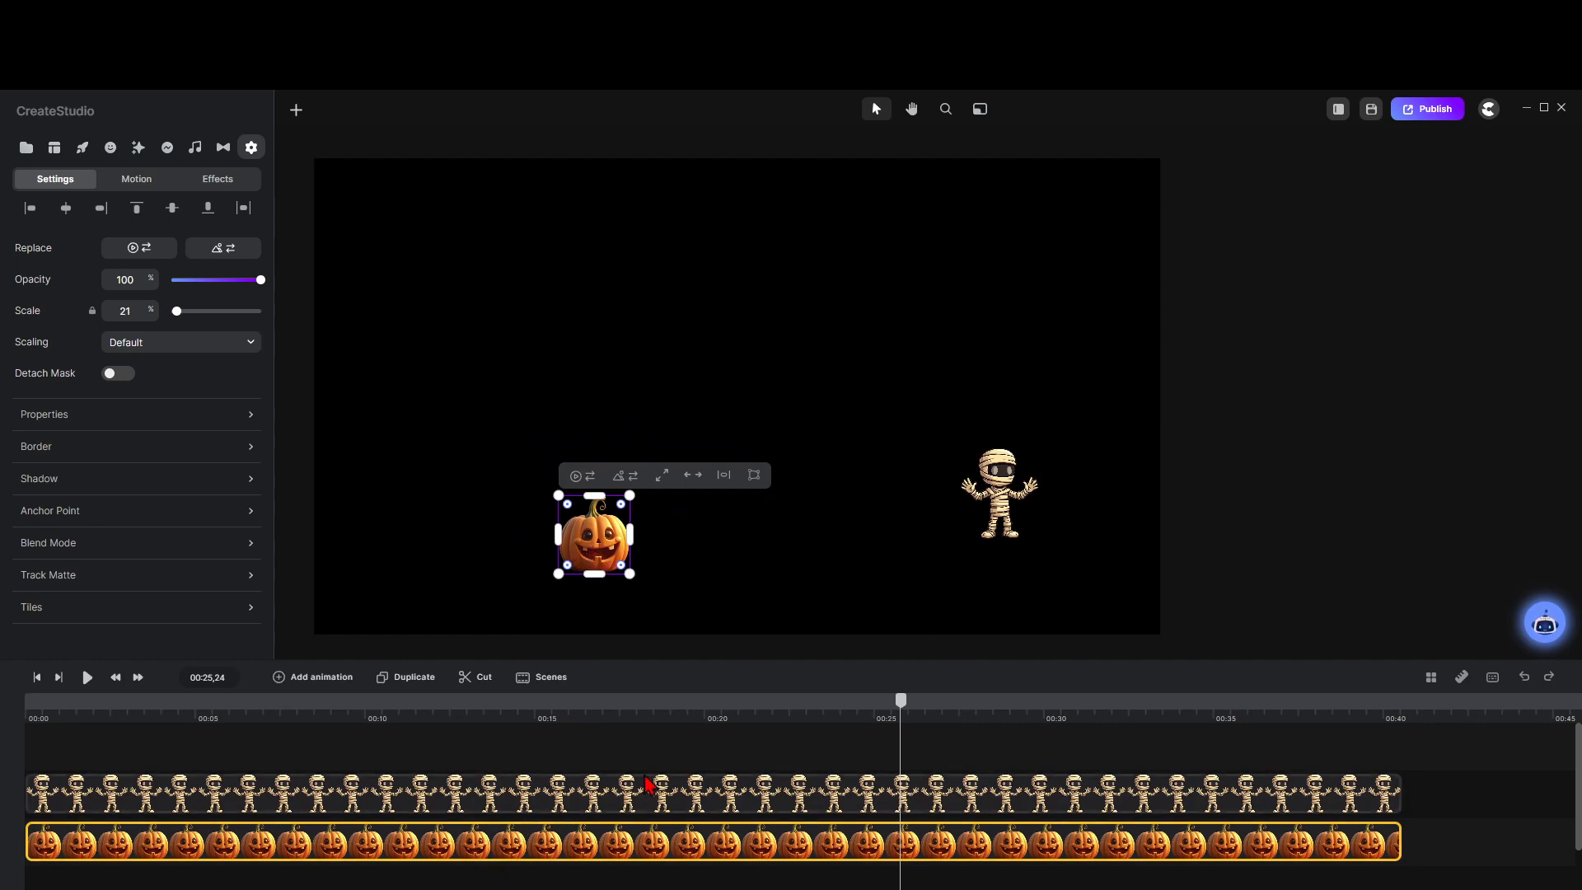
Step: Duplicate the pumpkin and mummy clips to make three of each
click(425, 687)
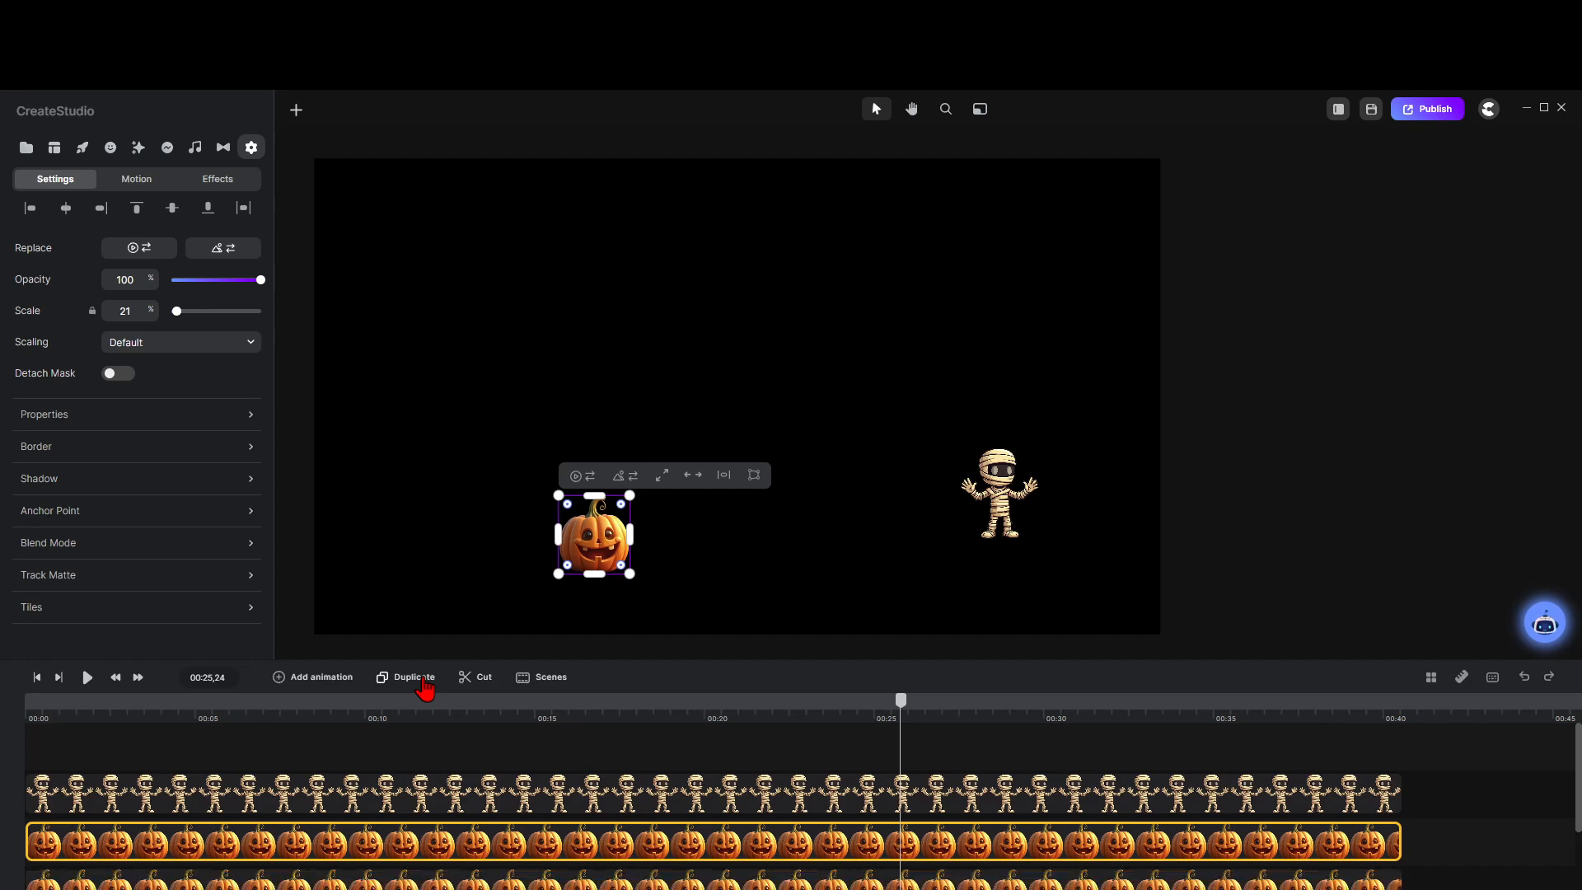
click(479, 803)
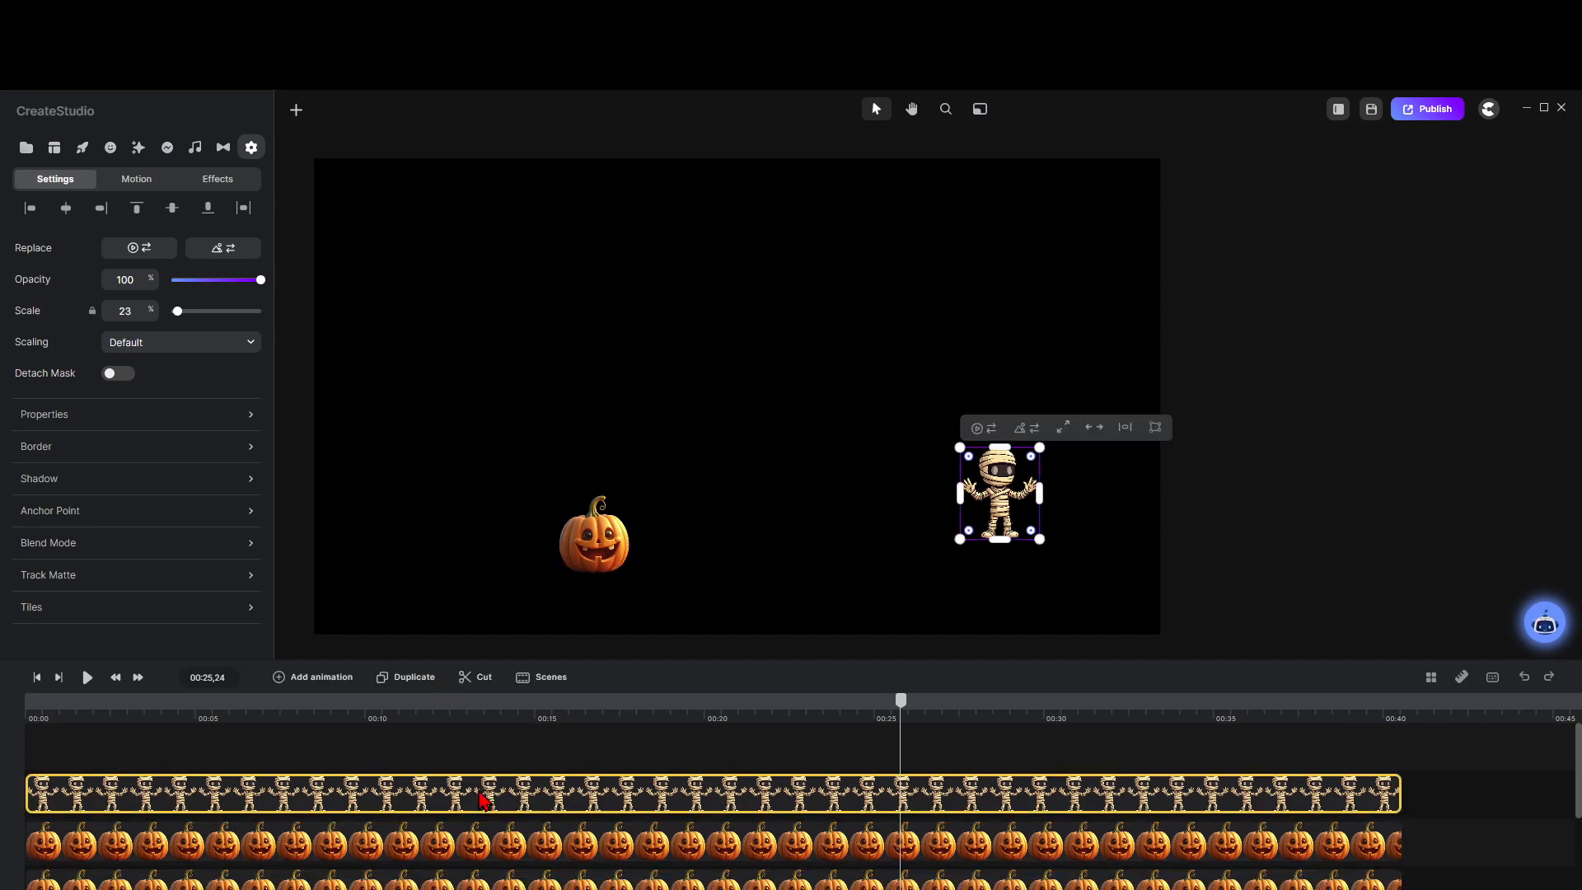
click(407, 688)
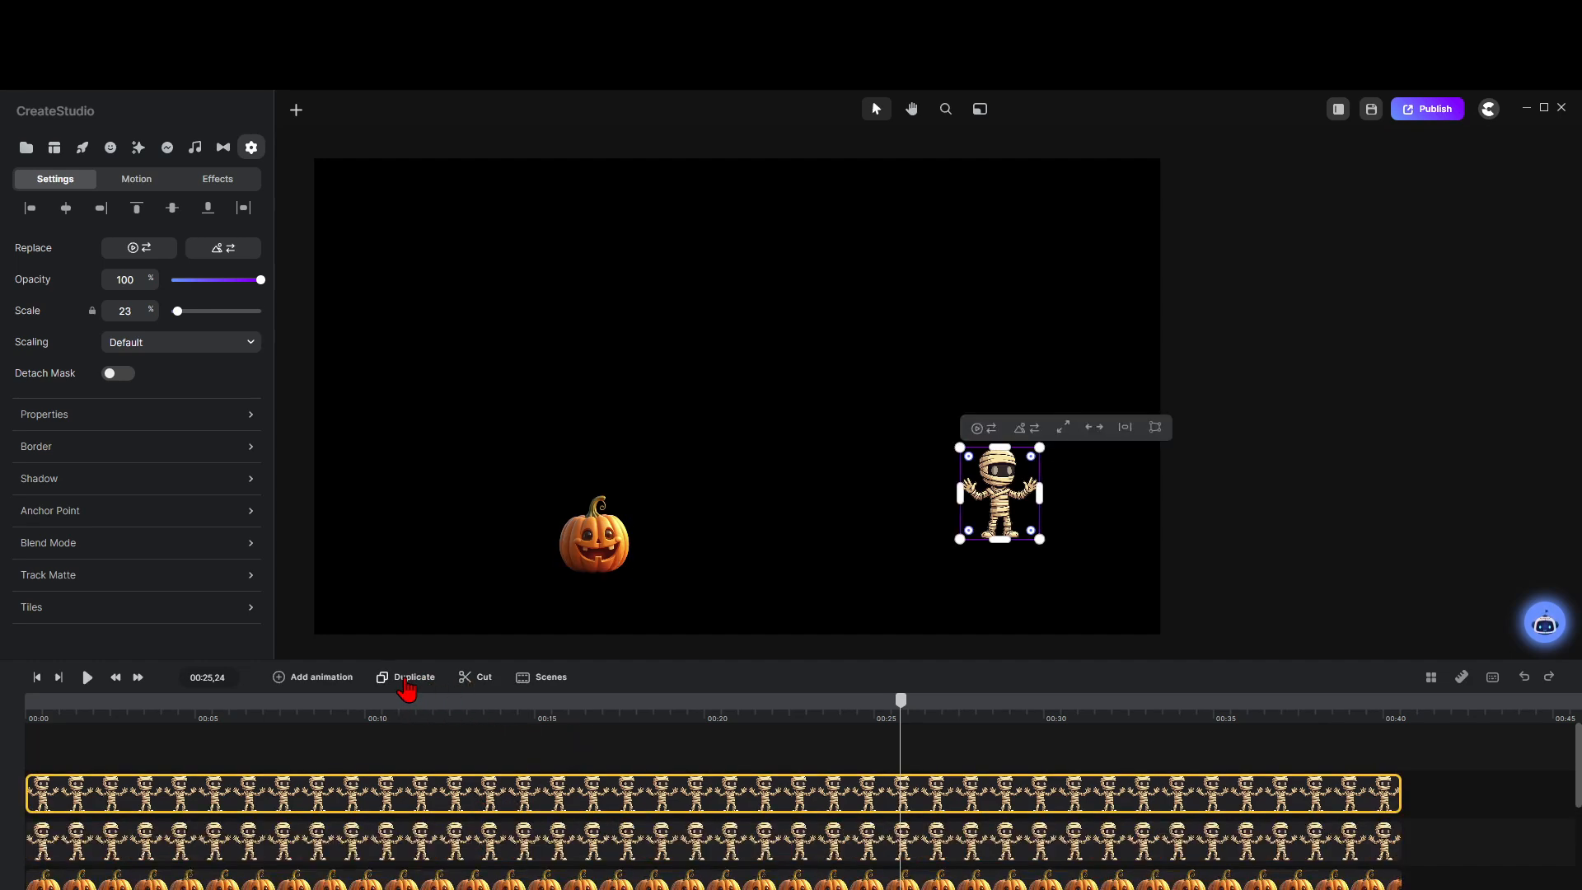
Step: Spread two mummy copies to the upper middle and lower left of the canvas, rotating each to a different angle
drag(1001, 486, 736, 270)
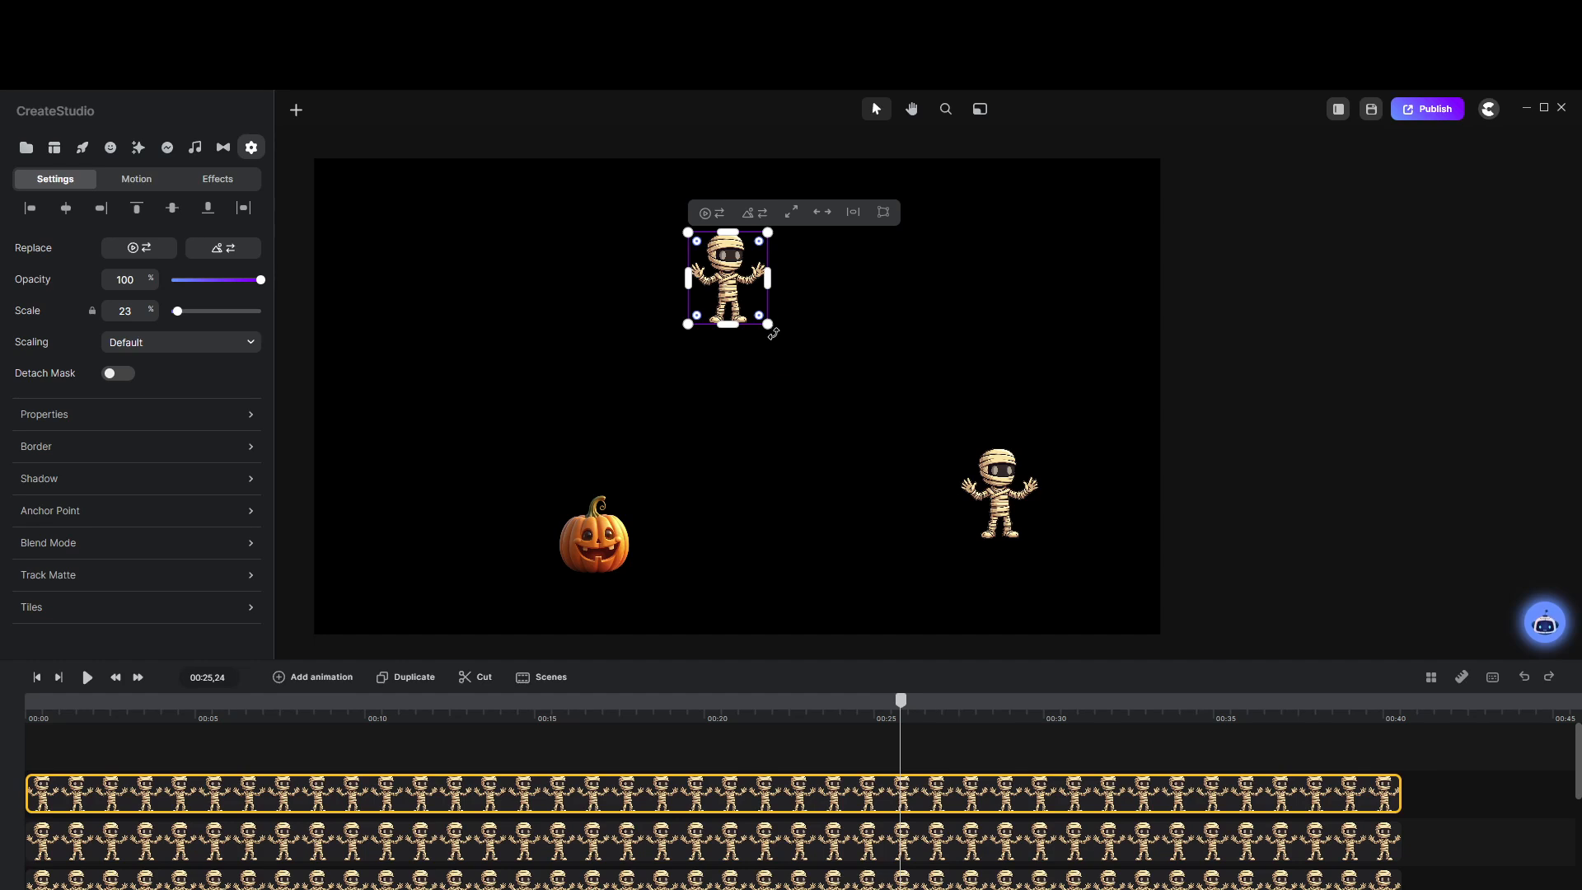
drag(774, 333, 636, 330)
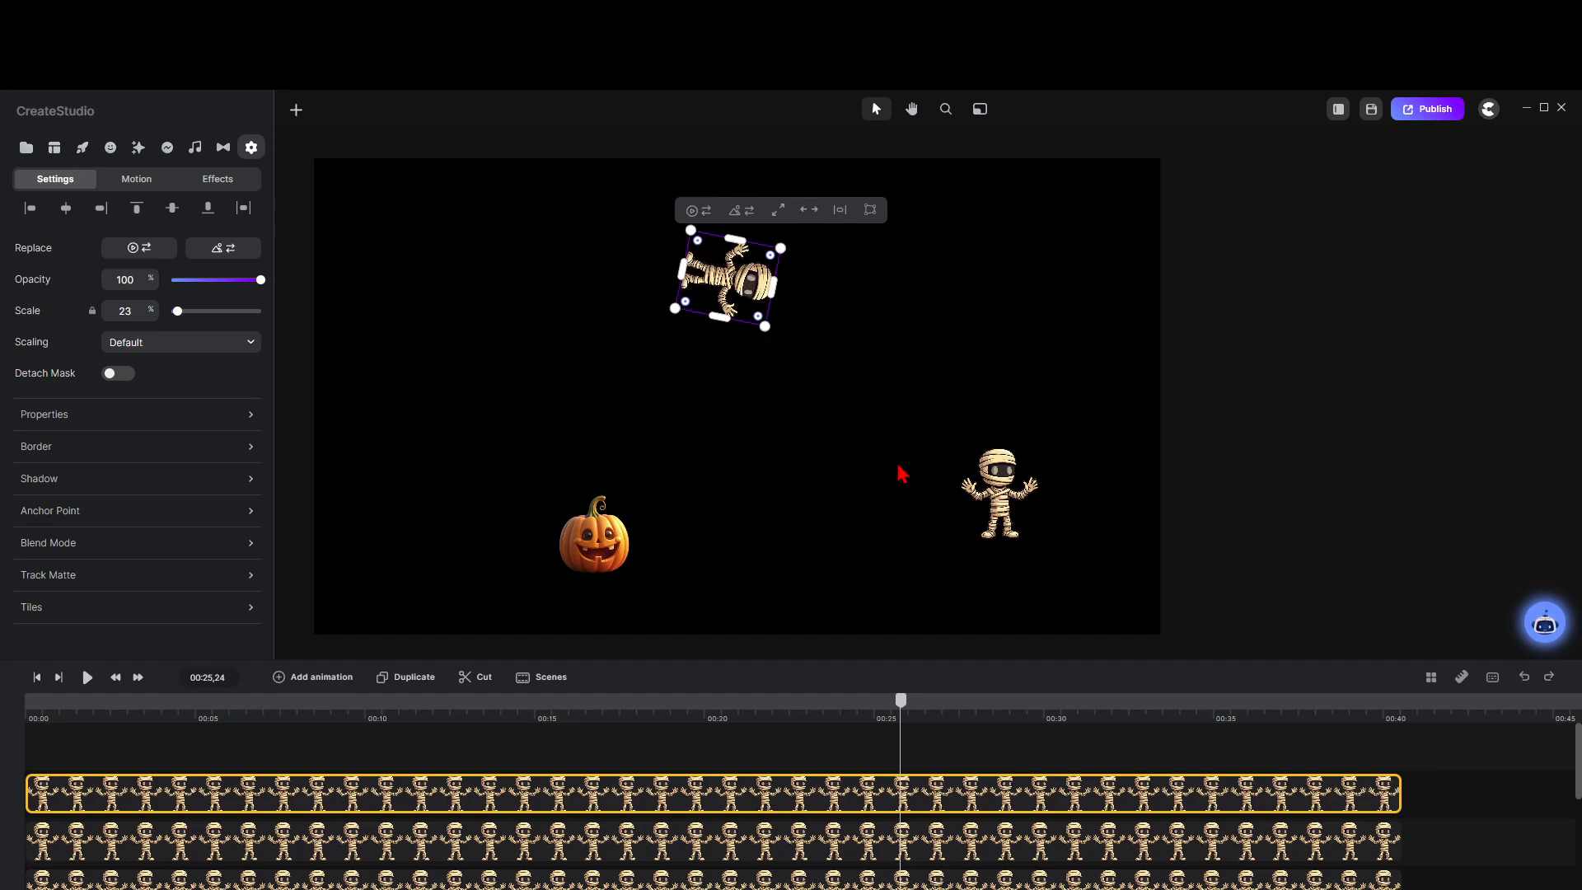
click(1000, 498)
drag(999, 502, 580, 460)
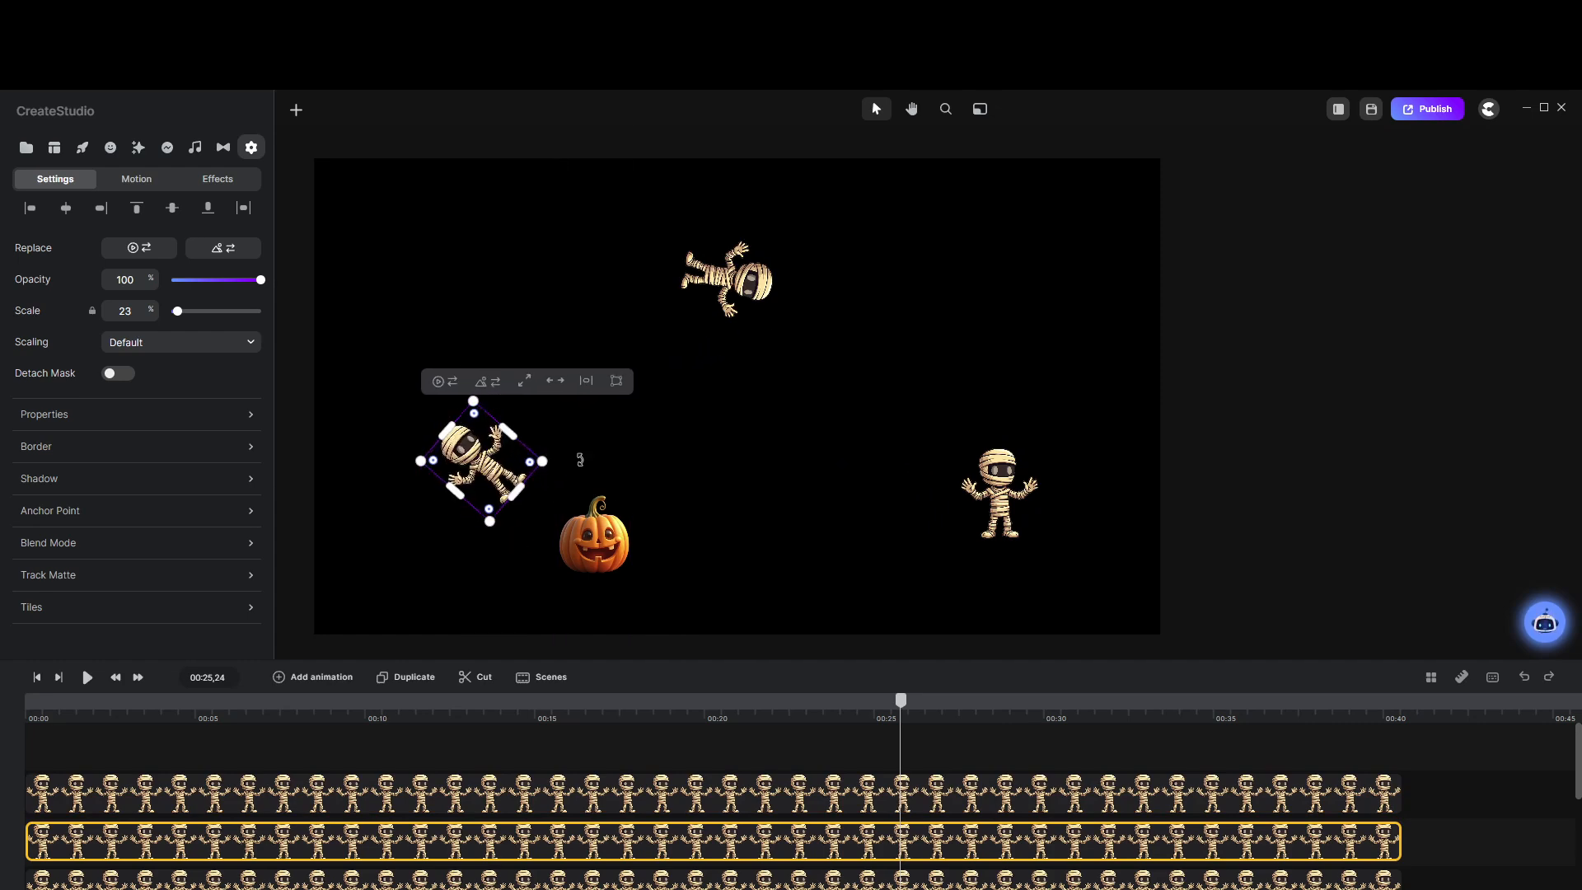
Step: Spread the three pumpkins across the upper right, lower middle and left-centre of the canvas, tilting each differently
click(607, 552)
drag(607, 552, 977, 312)
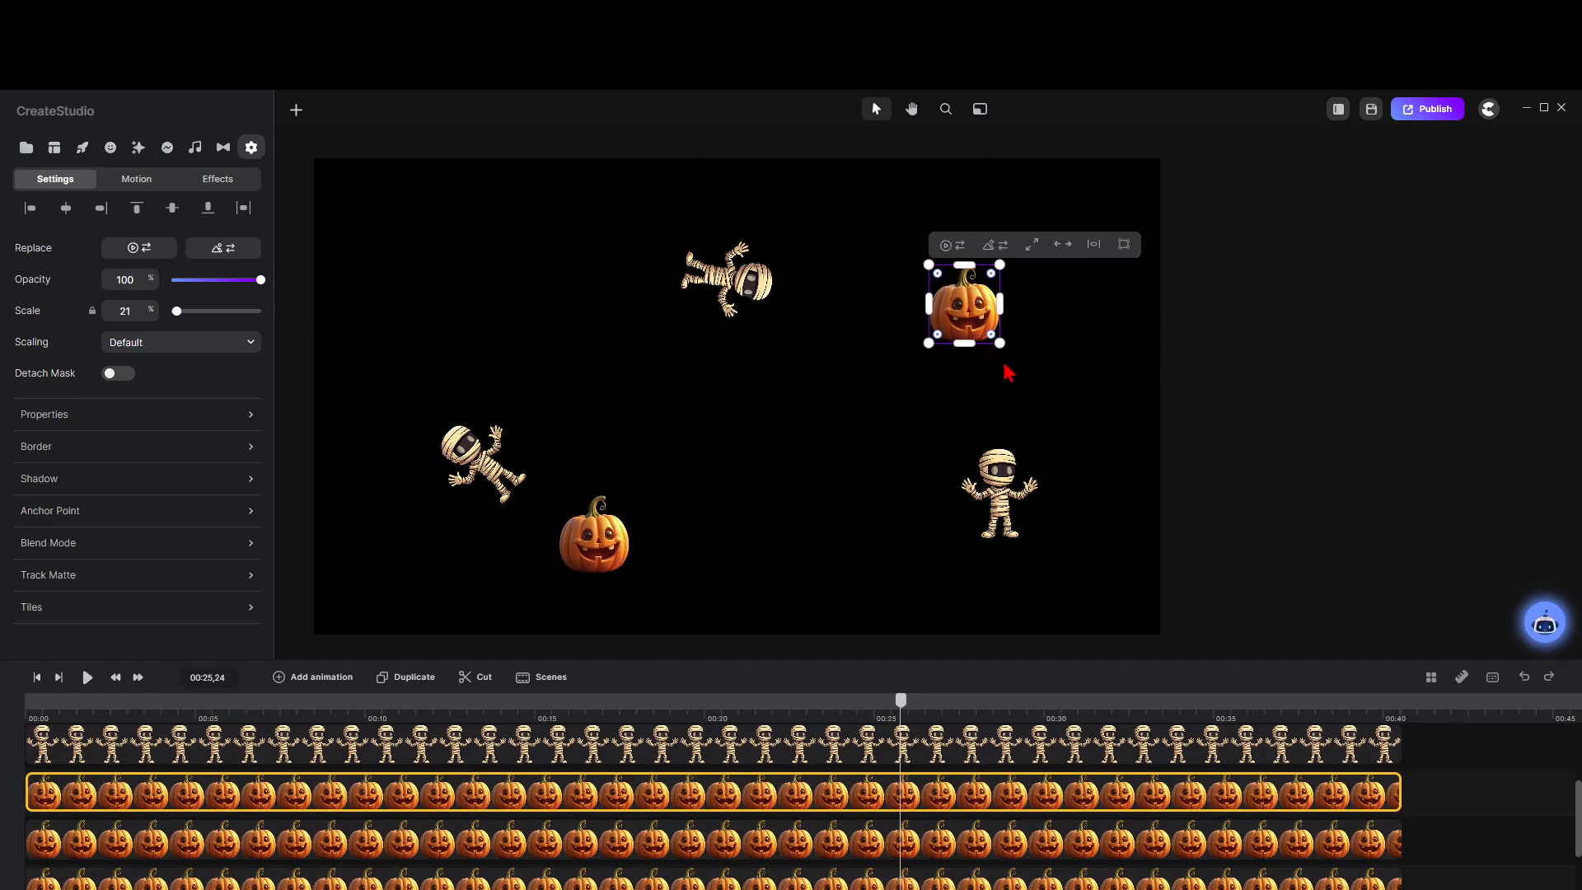
drag(1008, 353, 1052, 311)
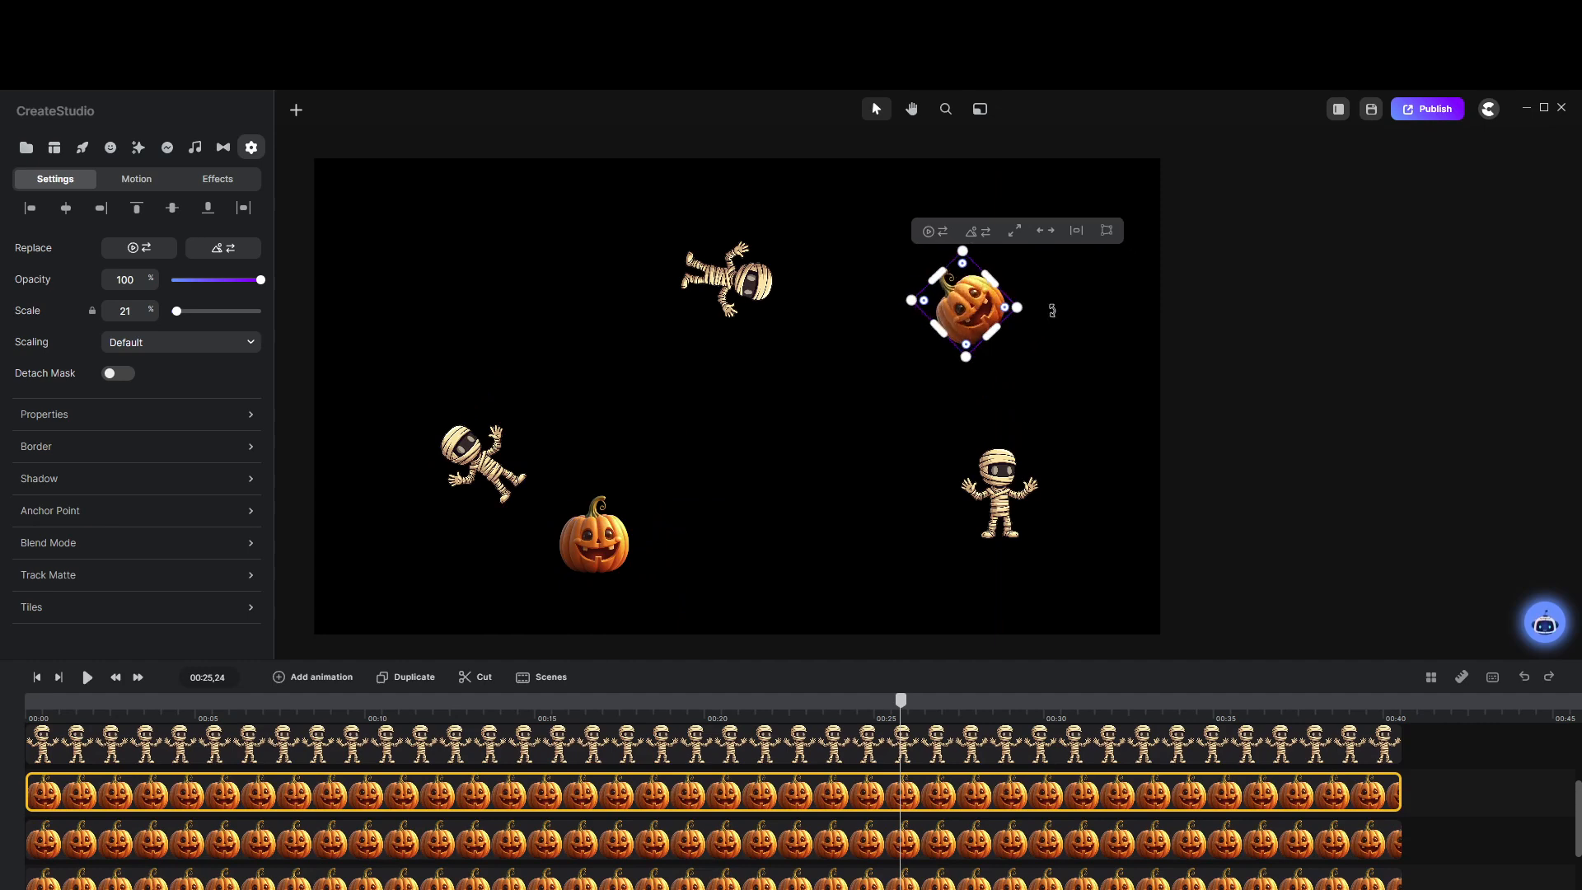
drag(585, 544, 828, 530)
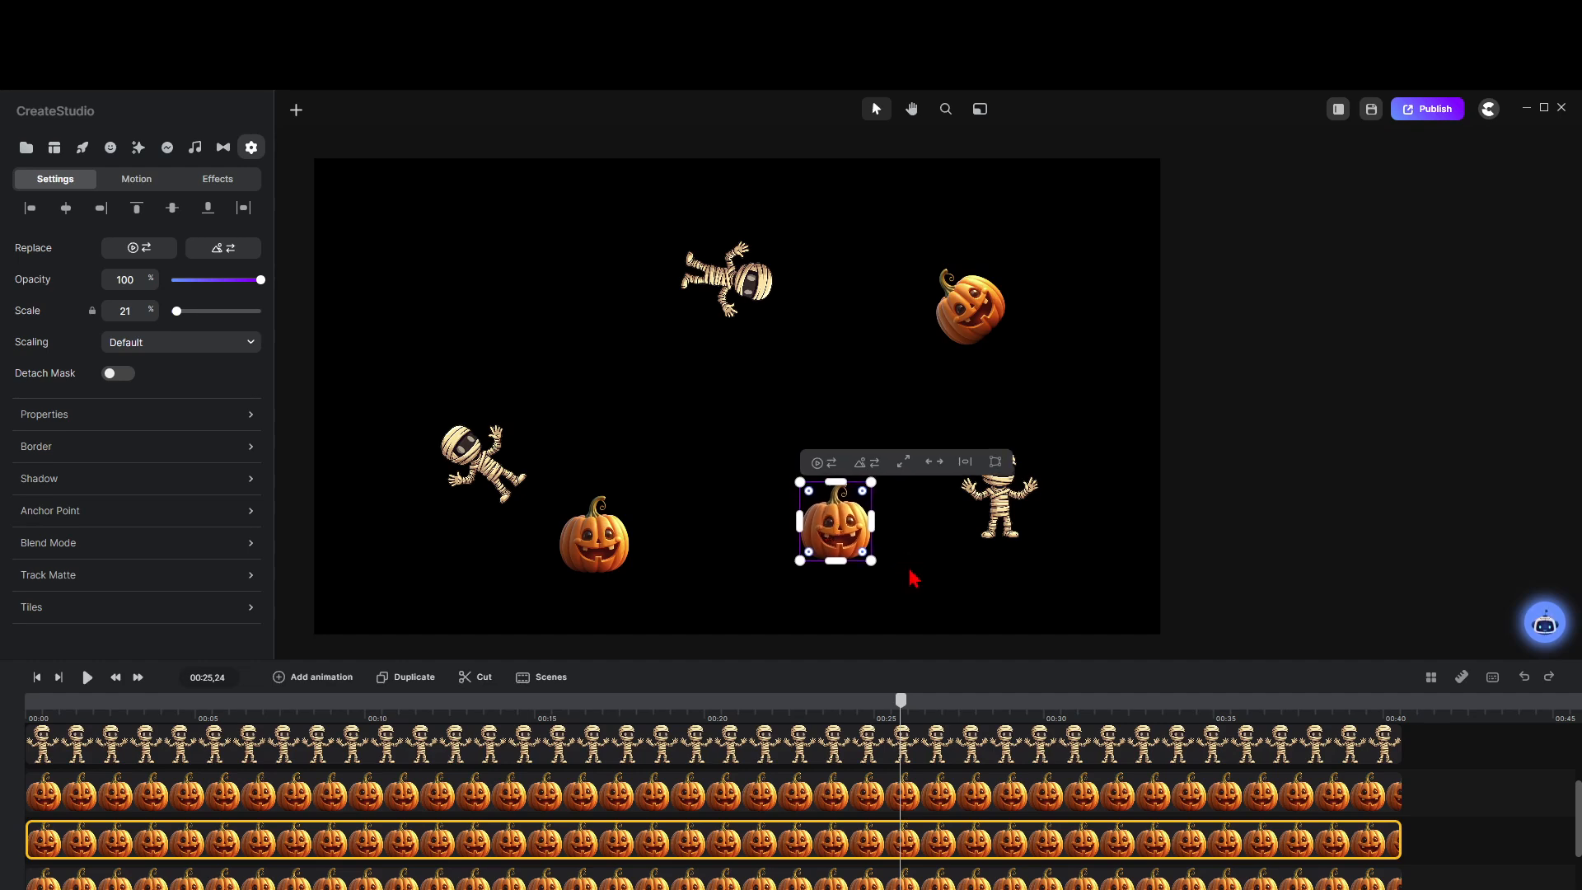
drag(886, 574, 894, 515)
drag(577, 559, 604, 442)
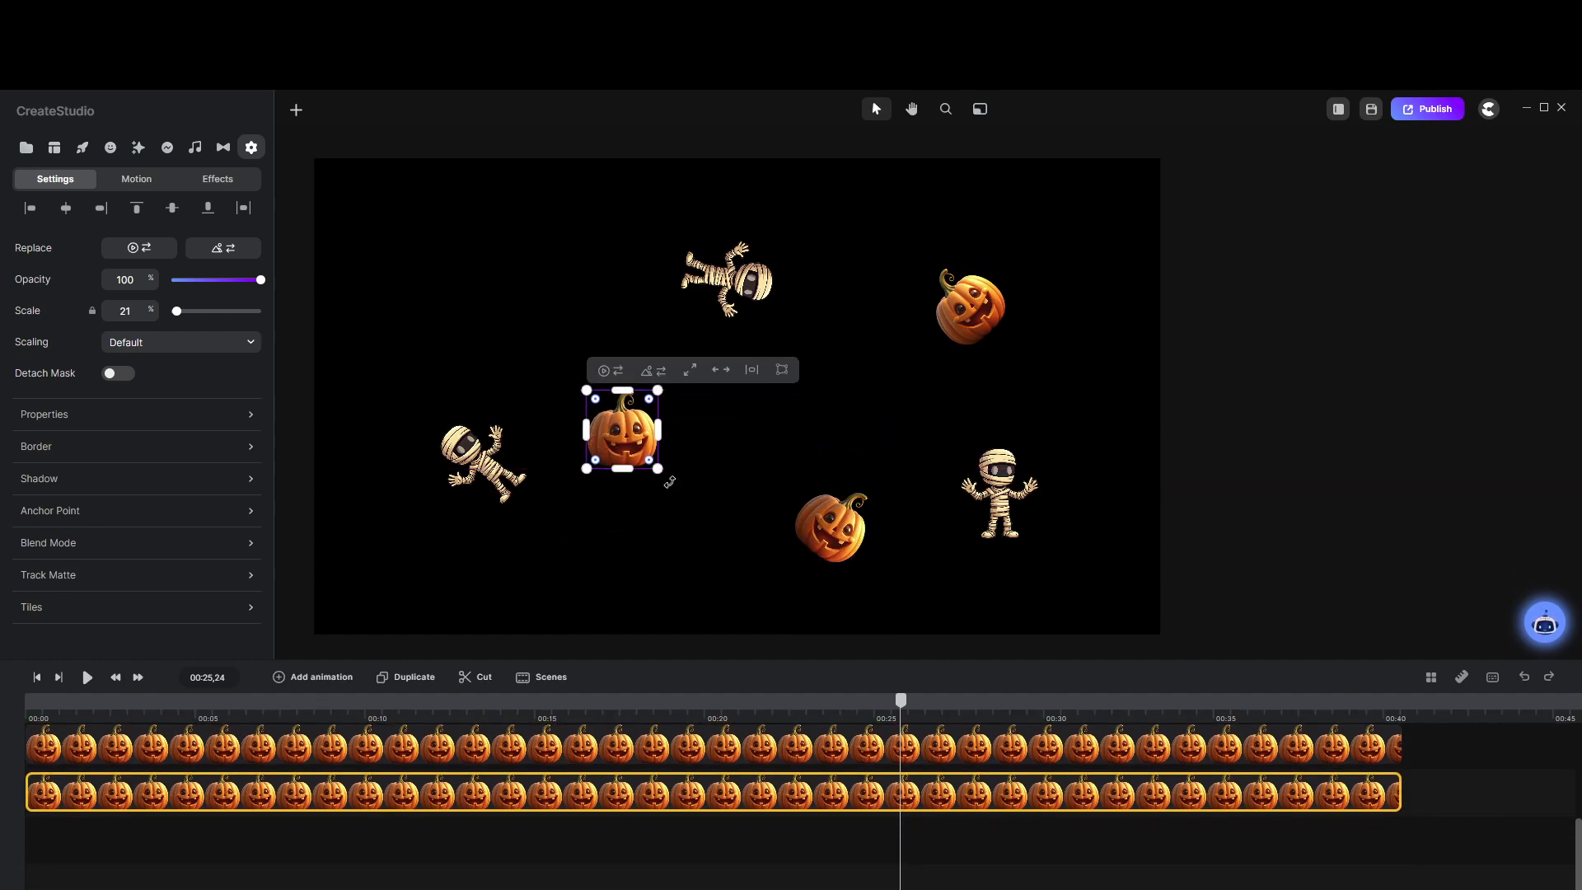
drag(669, 481, 648, 516)
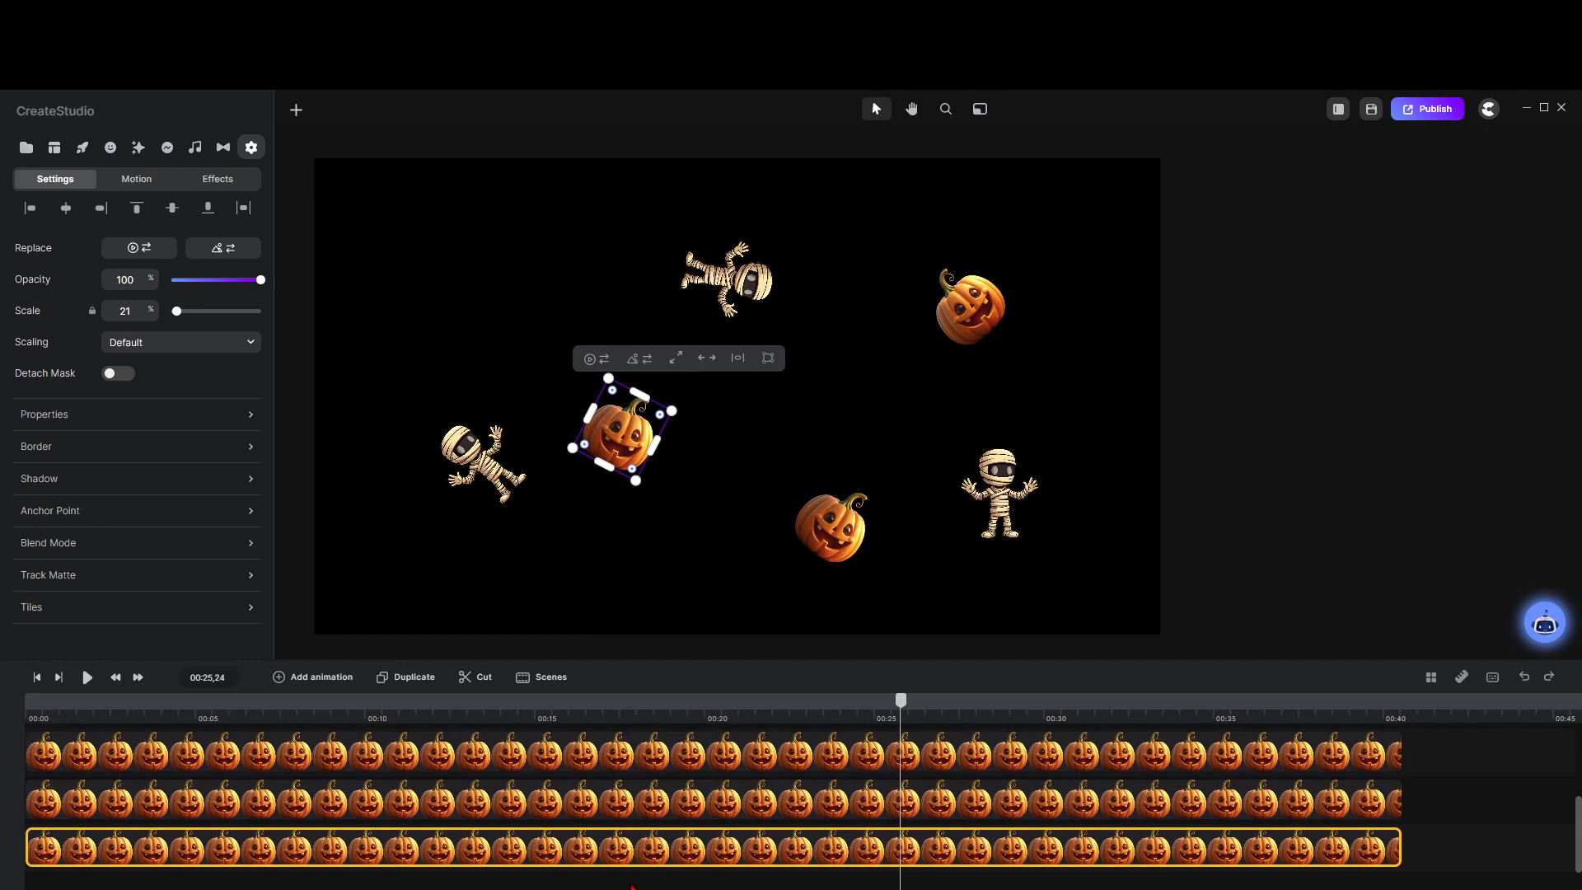
Step: Select all six mummy and pumpkin clips and combine them into one group
scroll(629, 886, up, 1)
drag(699, 888, 388, 519)
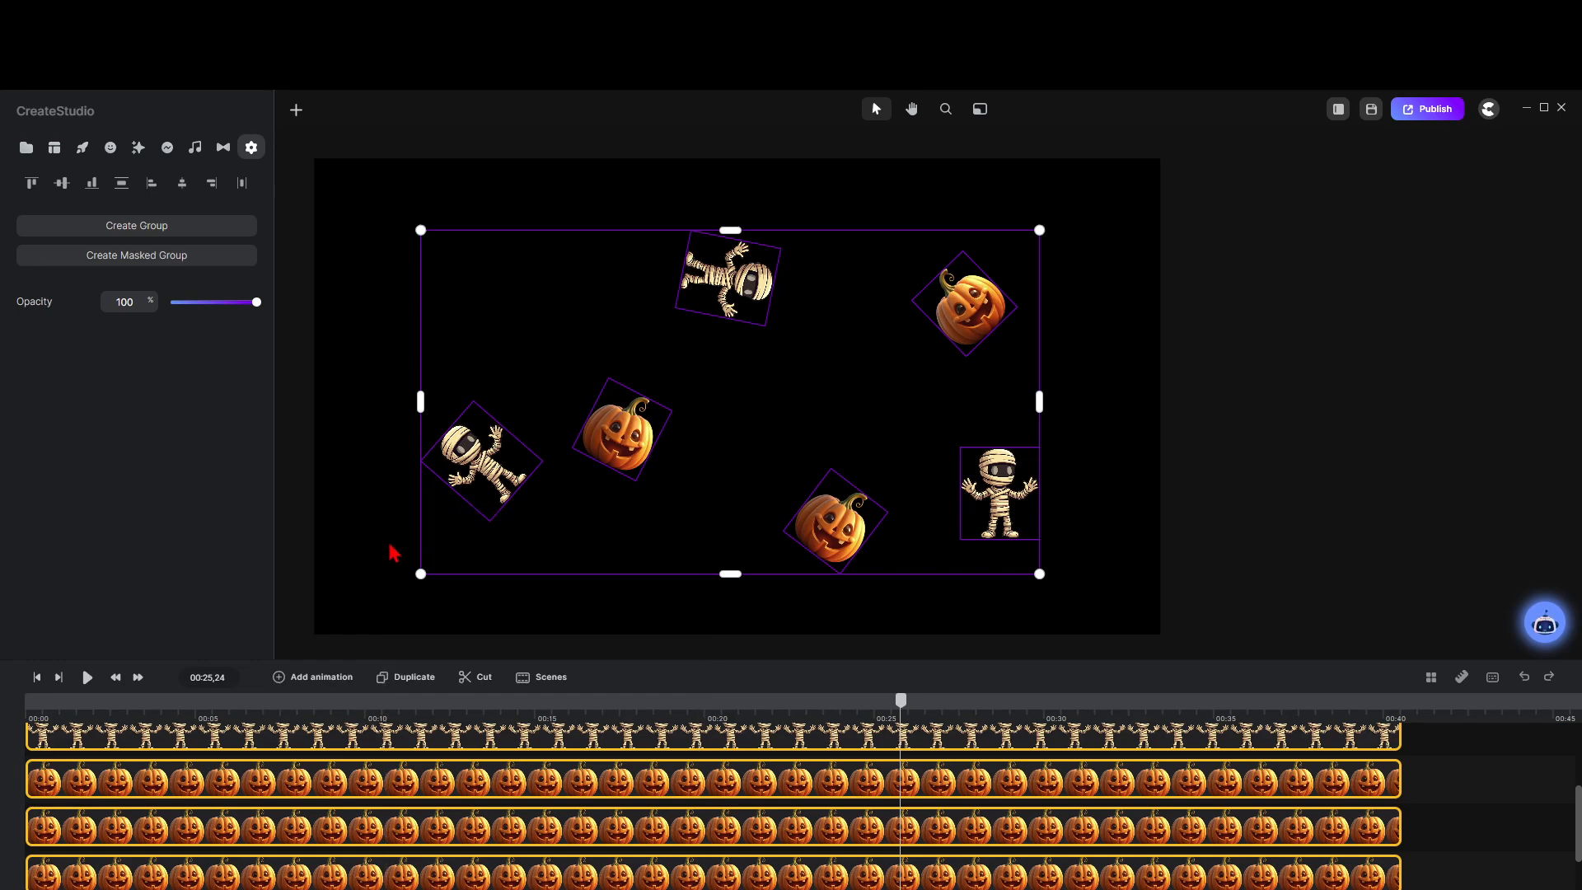
key(ctrl+g)
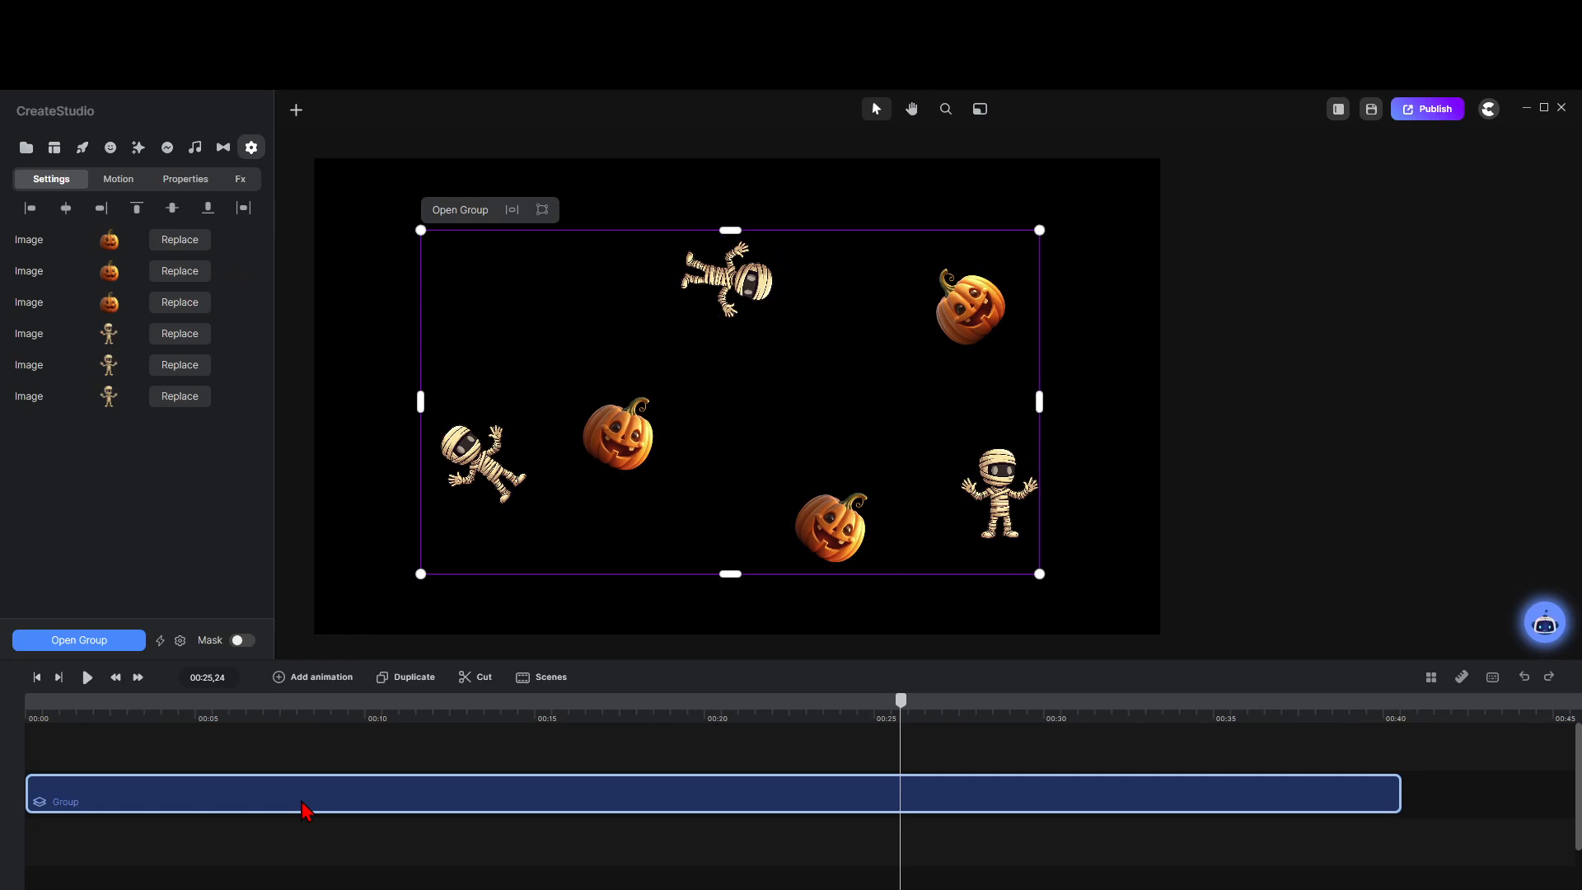
Step: Duplicate the group and turn the copy nearly upside down, offset so its images fill the gaps between the originals
click(419, 681)
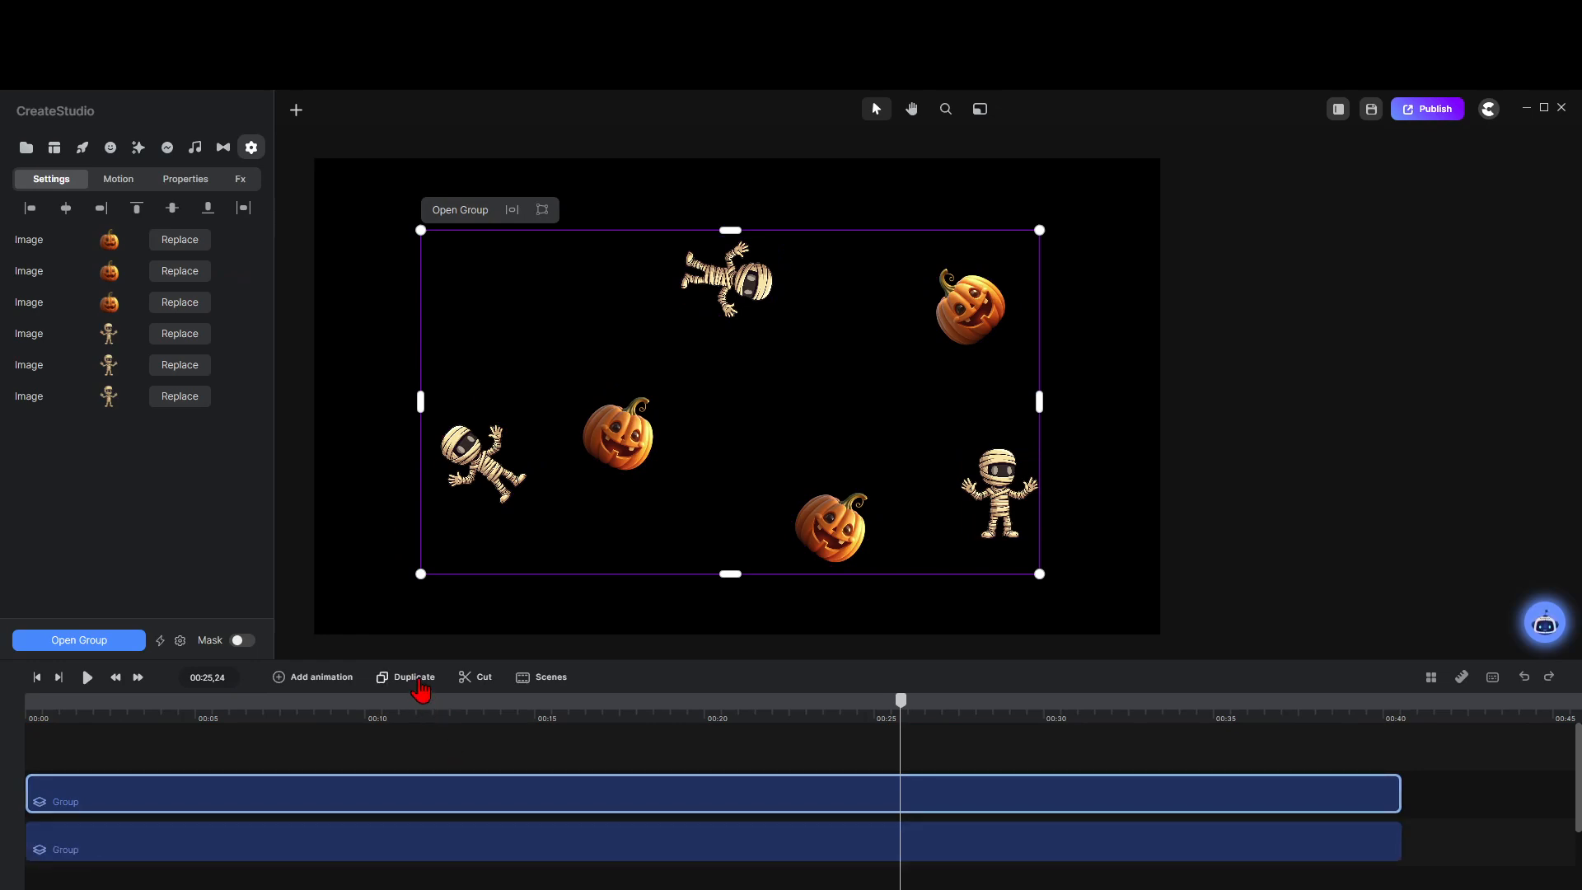
drag(1051, 584, 501, 130)
drag(745, 392, 776, 349)
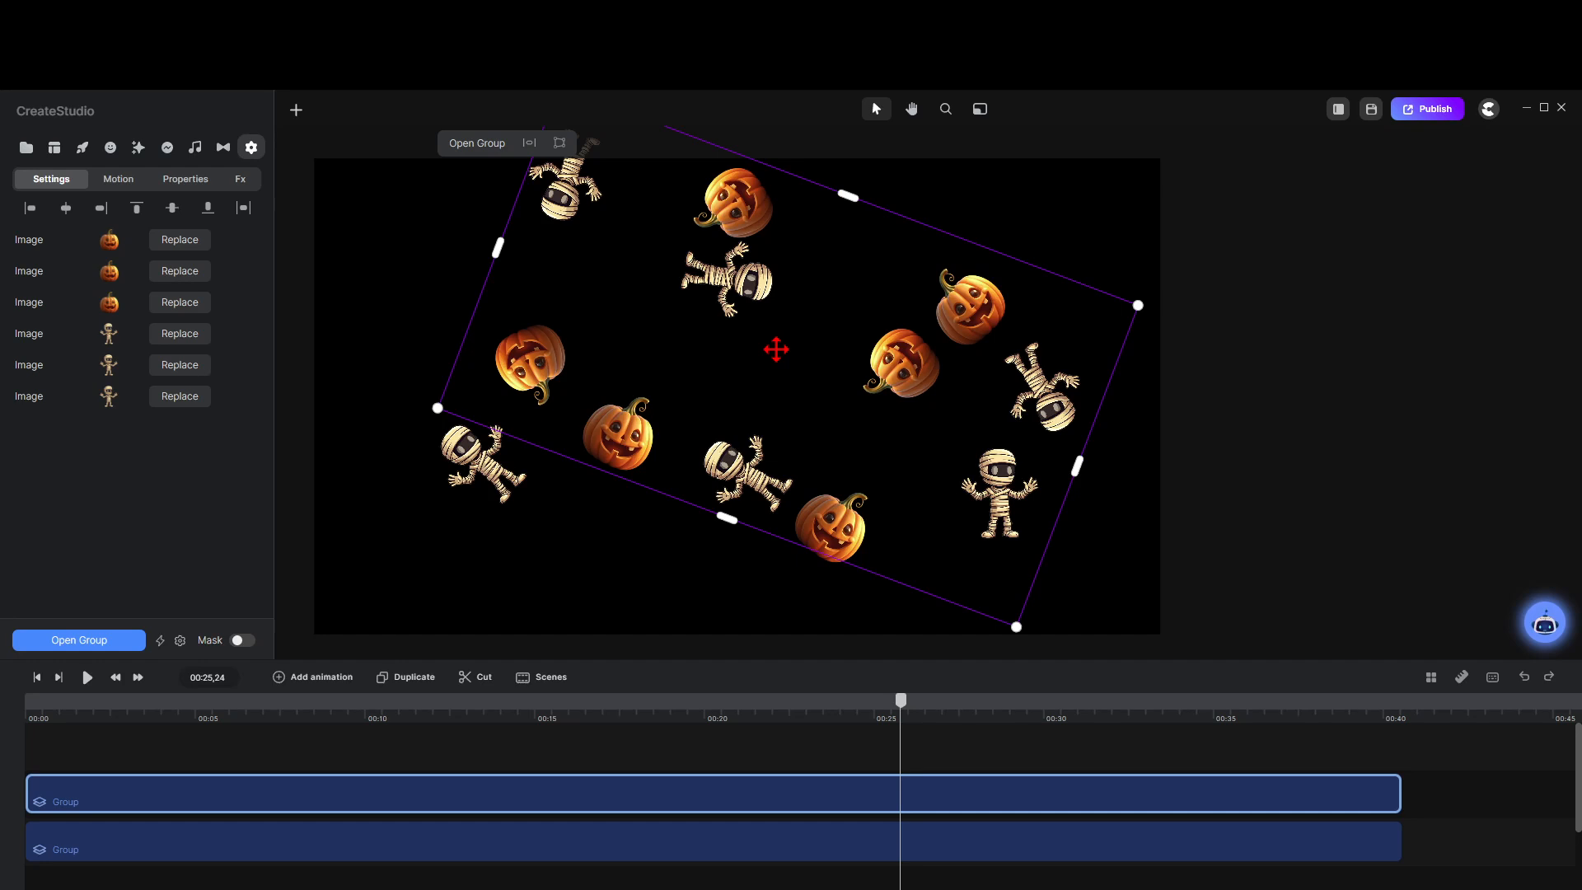
click(1305, 439)
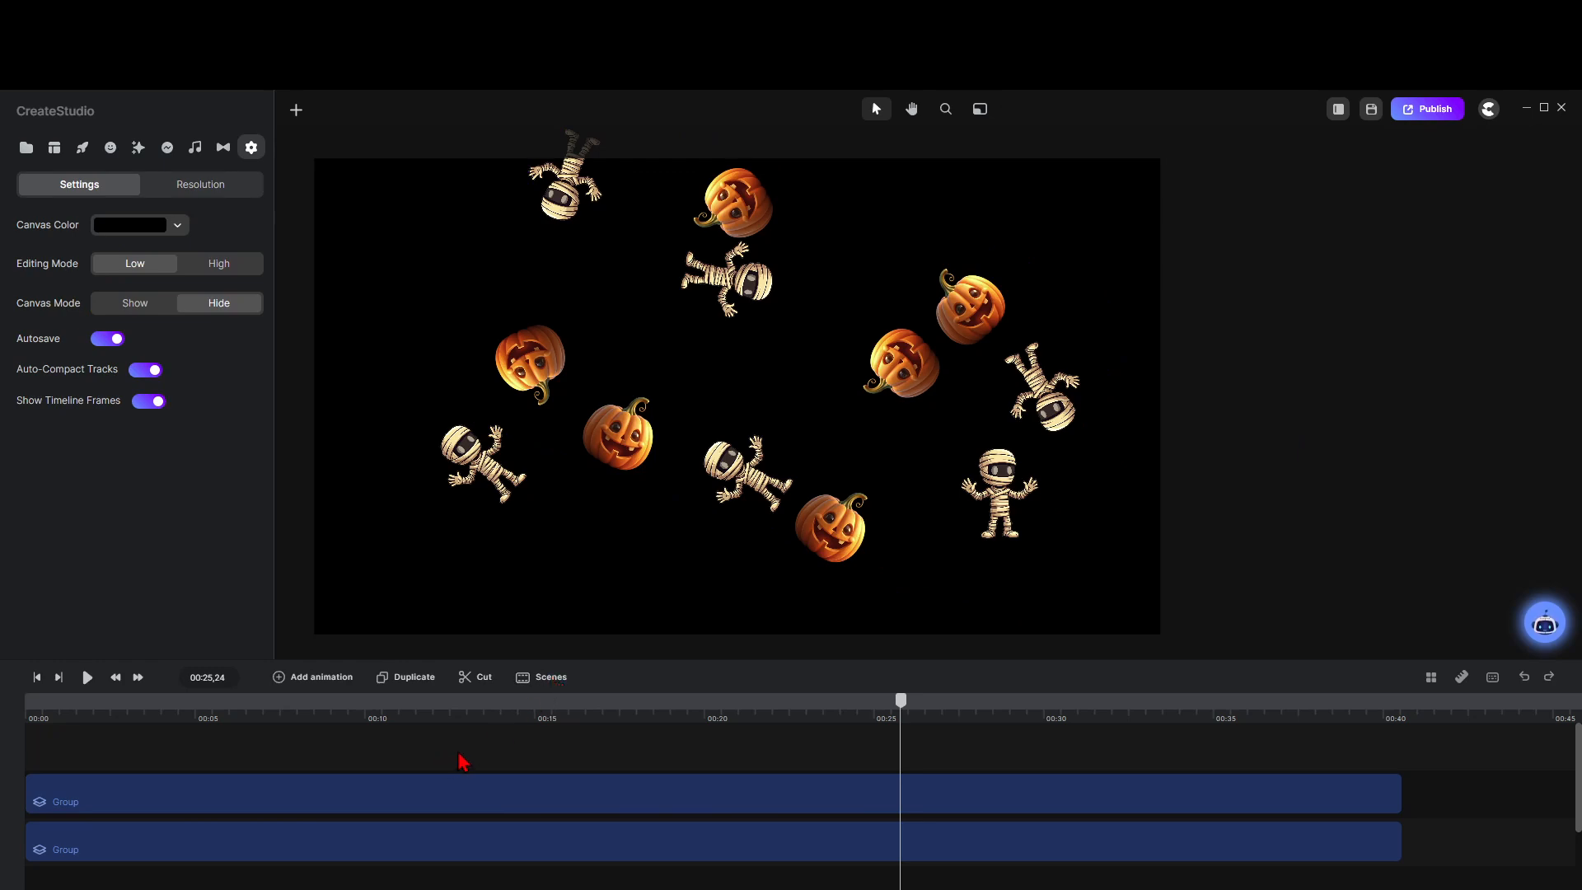
Step: Combine both groups into one and set its batch animation angle to 90%, adjusting the angle speed as well
drag(458, 751, 498, 886)
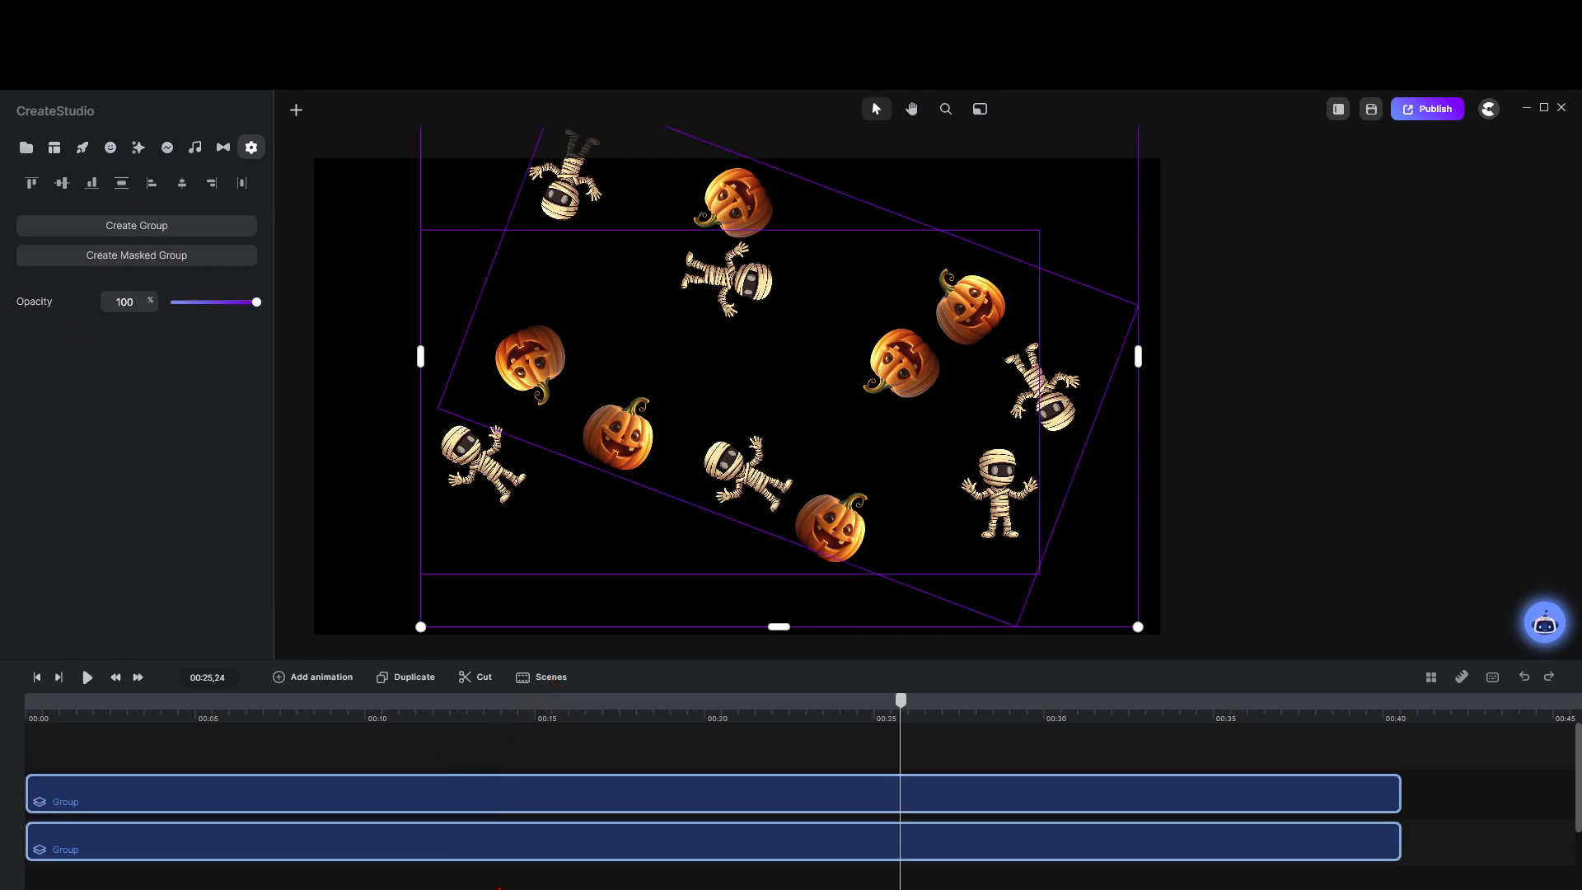
key(ctrl+g)
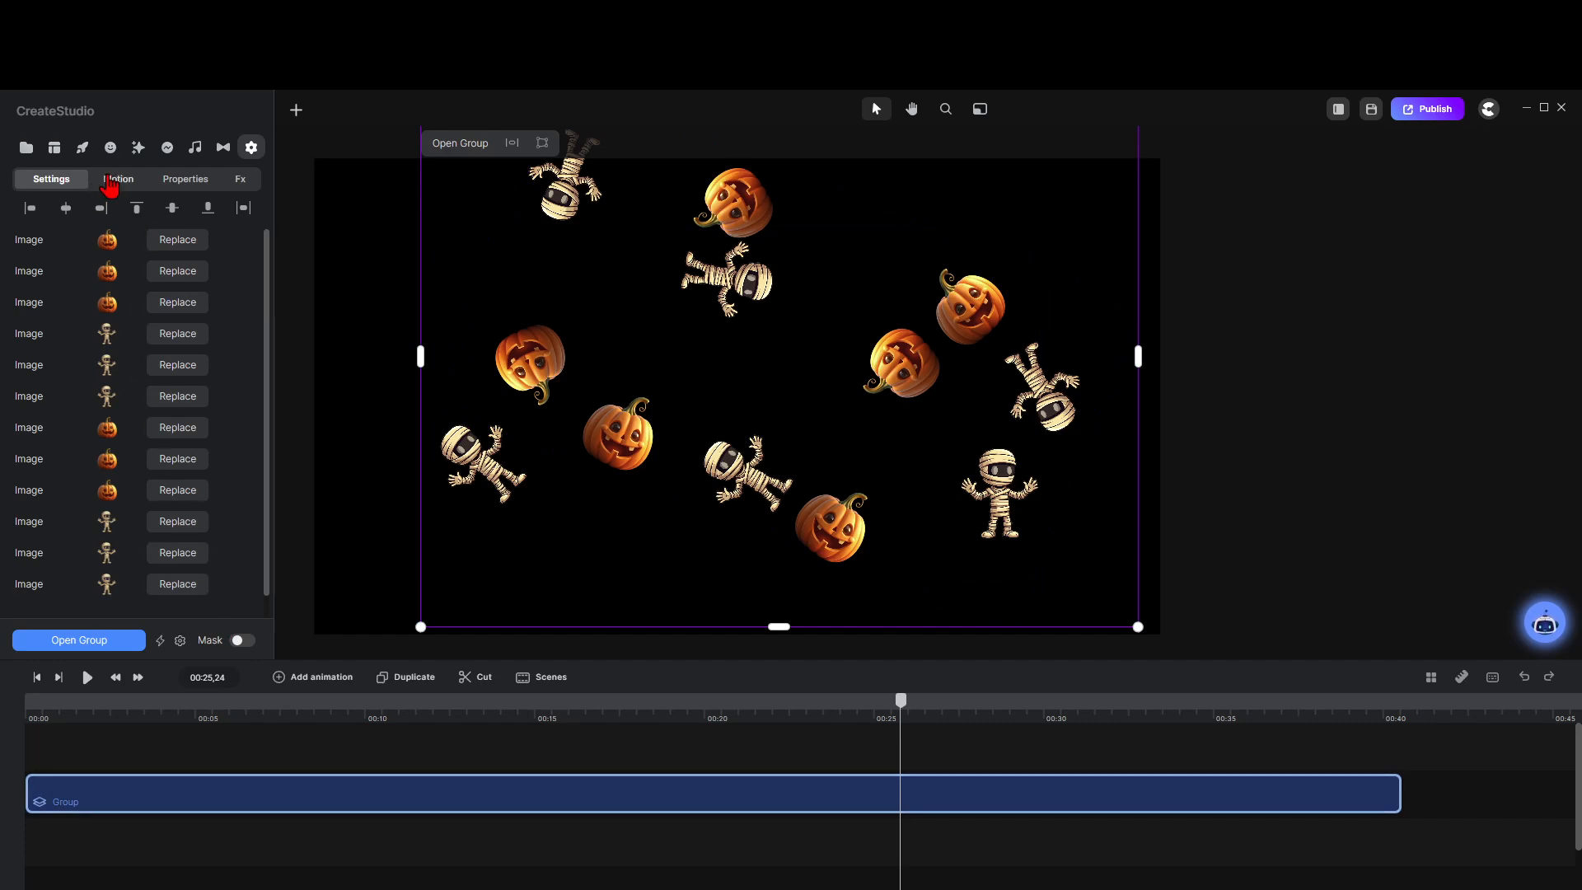
click(160, 642)
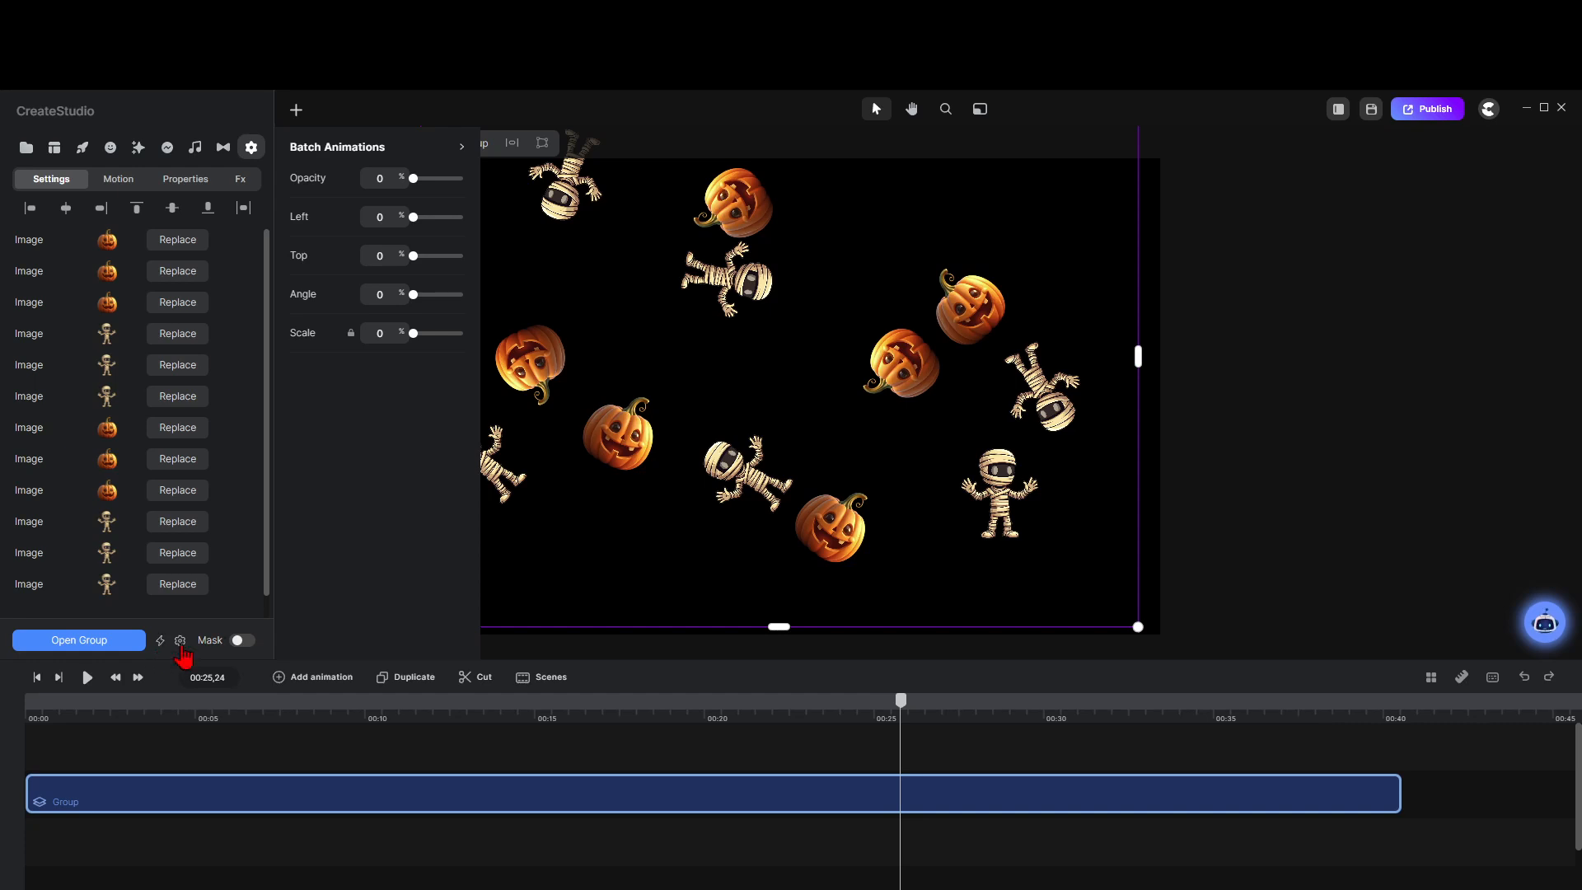
click(392, 290)
key(Return)
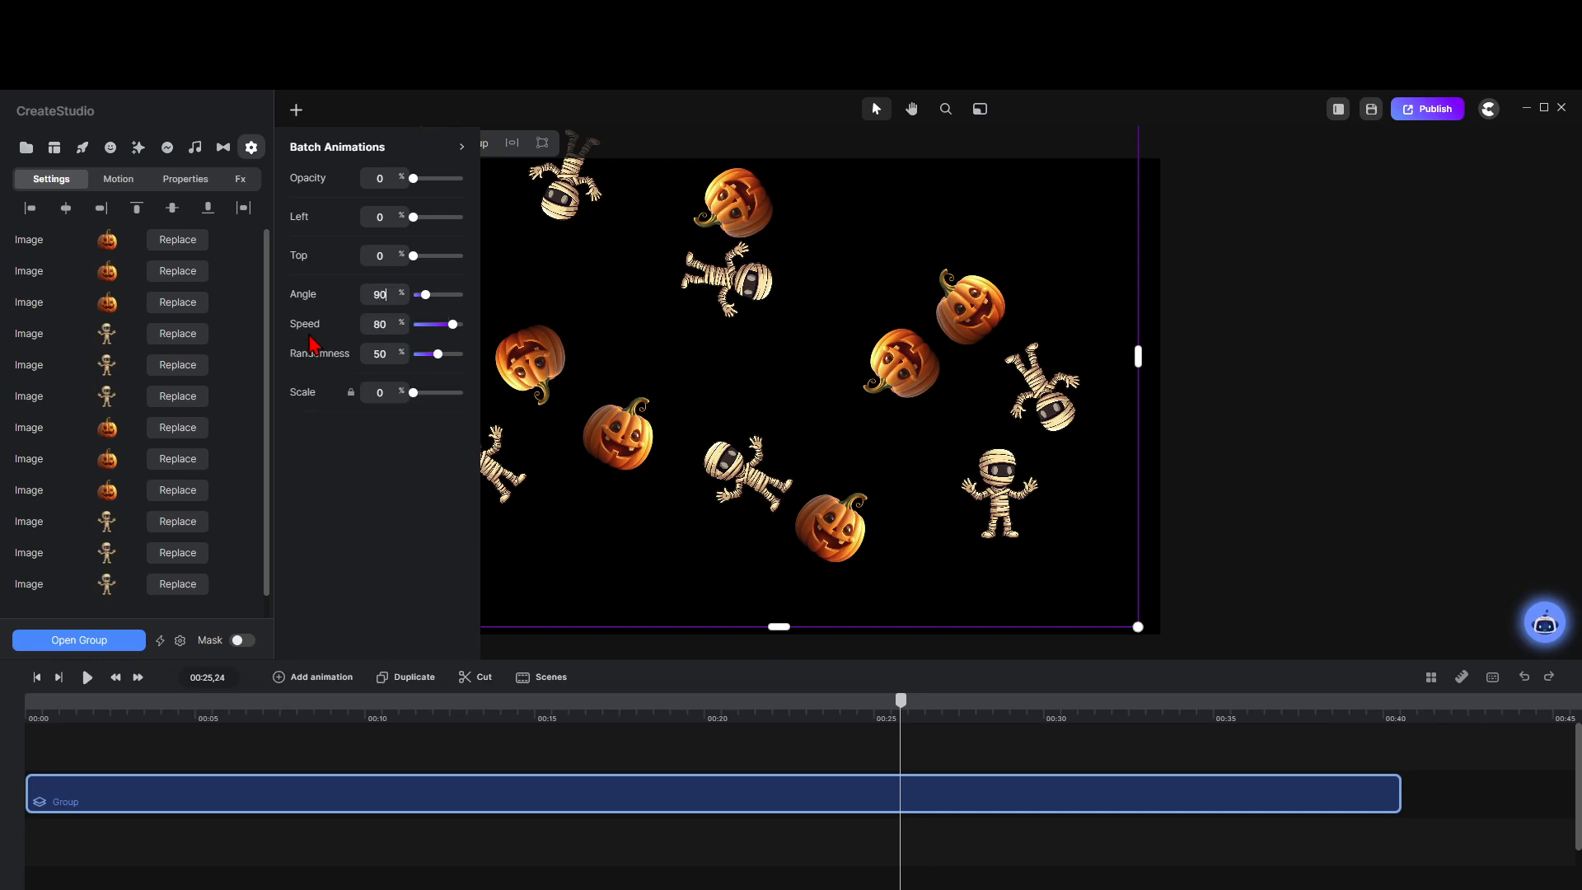
click(392, 321)
click(1283, 535)
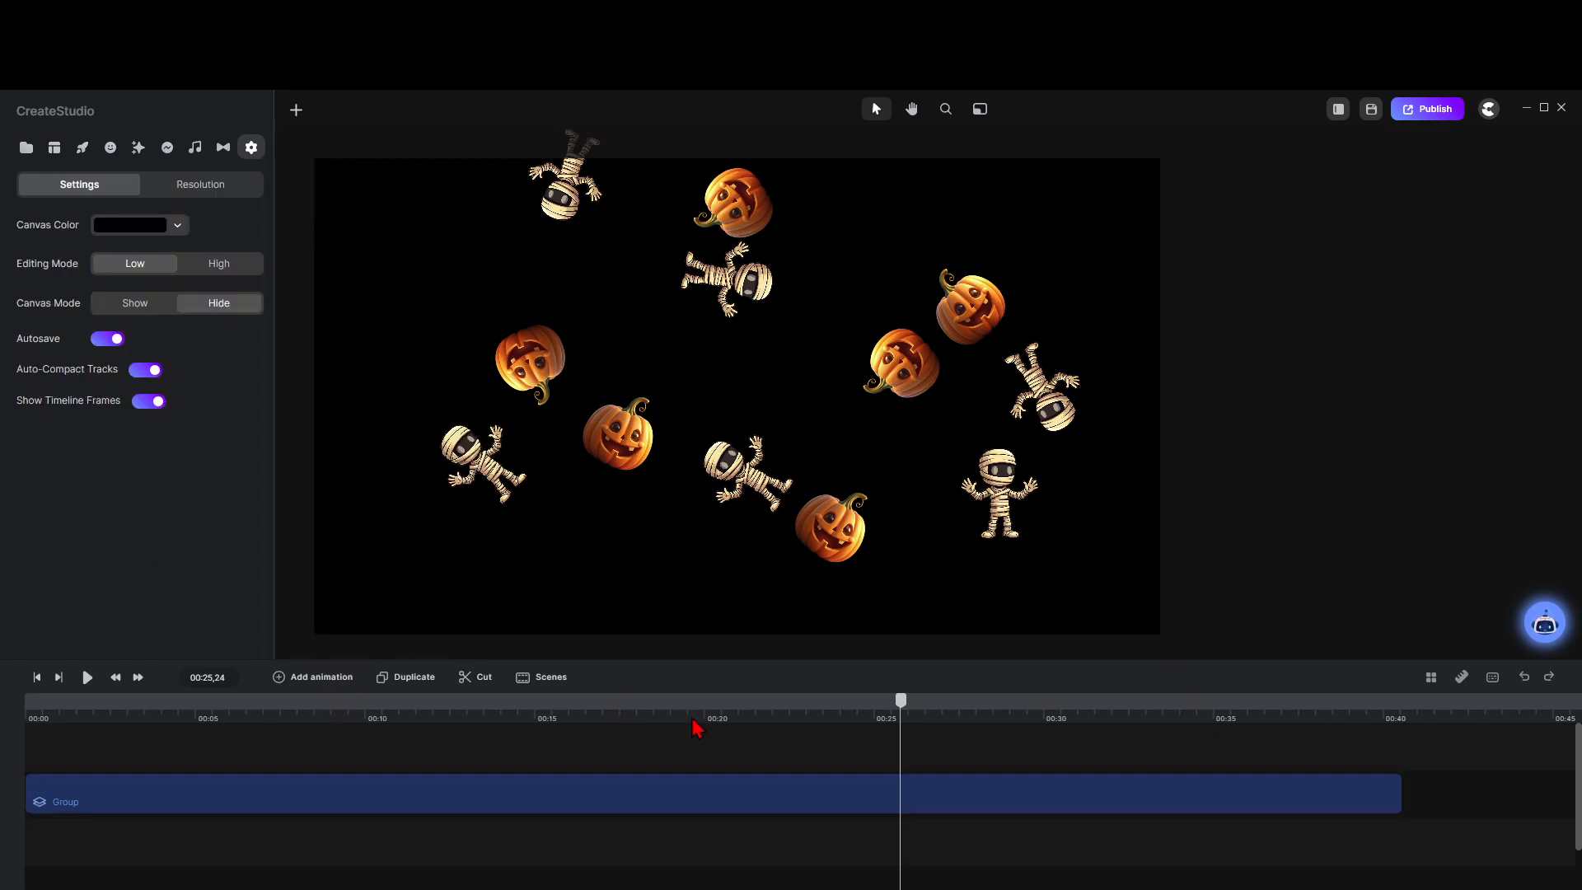
Step: Activate Tiles for the combined group
click(209, 804)
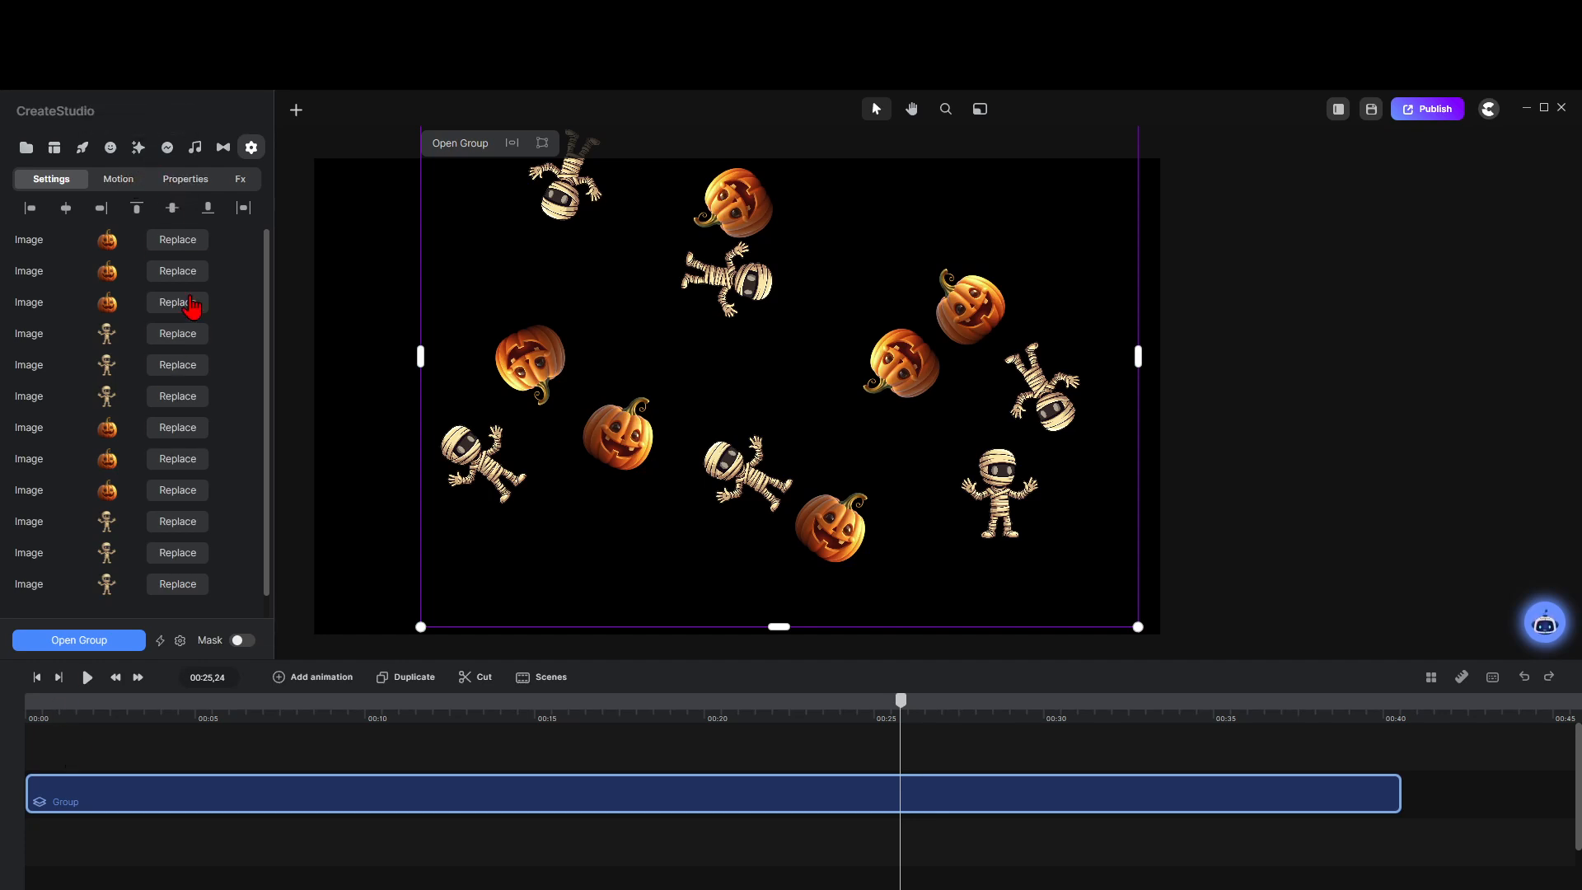
click(188, 180)
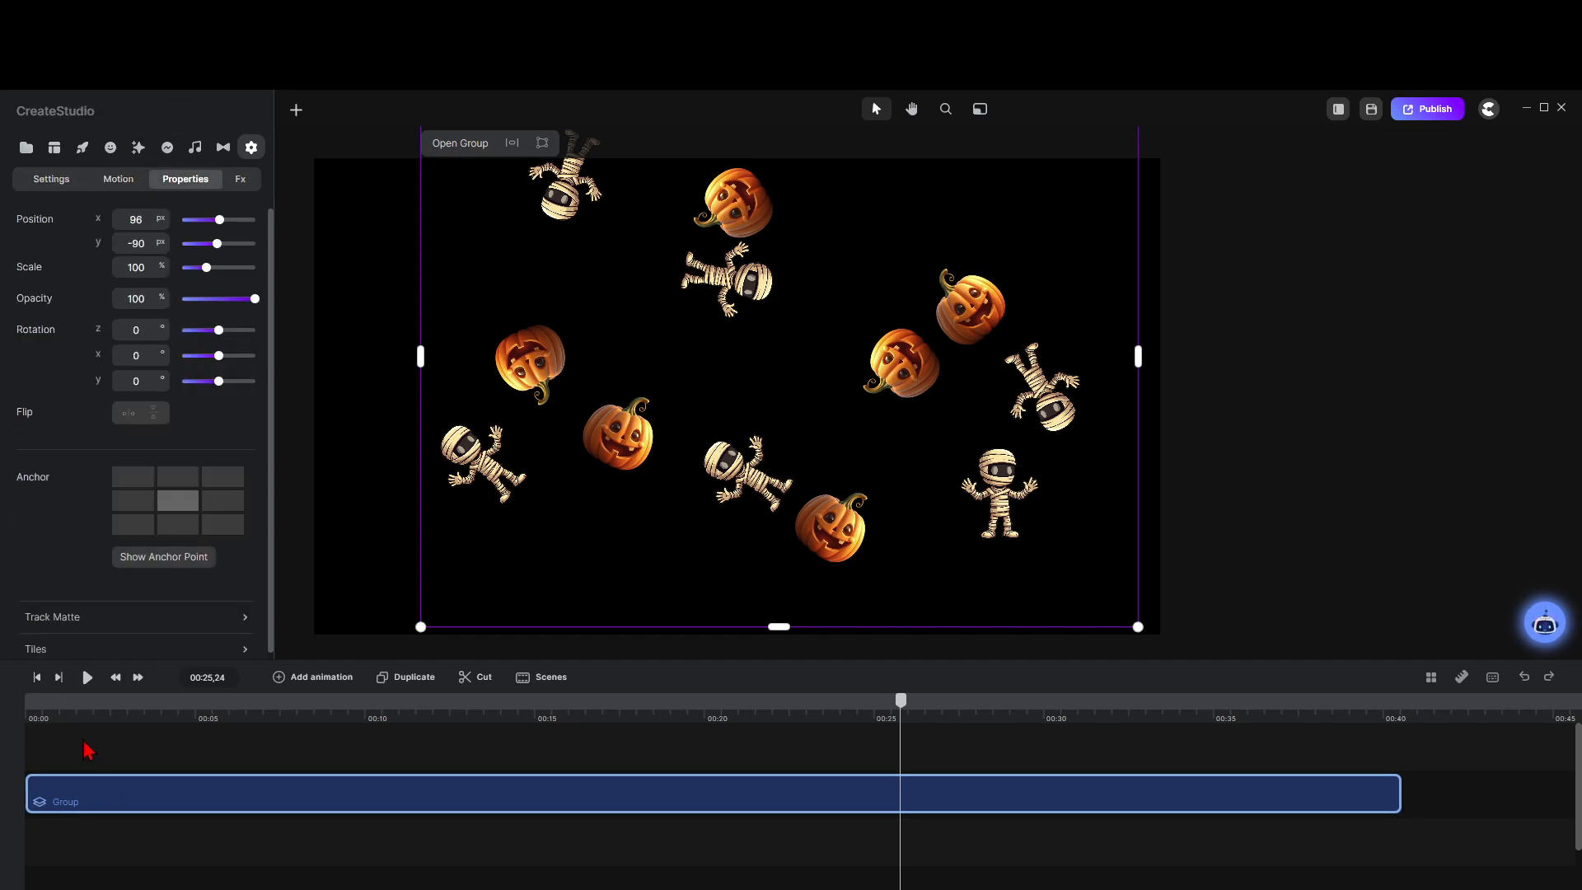
scroll(85, 746, down, 2)
scroll(88, 740, up, 2)
click(55, 651)
click(430, 738)
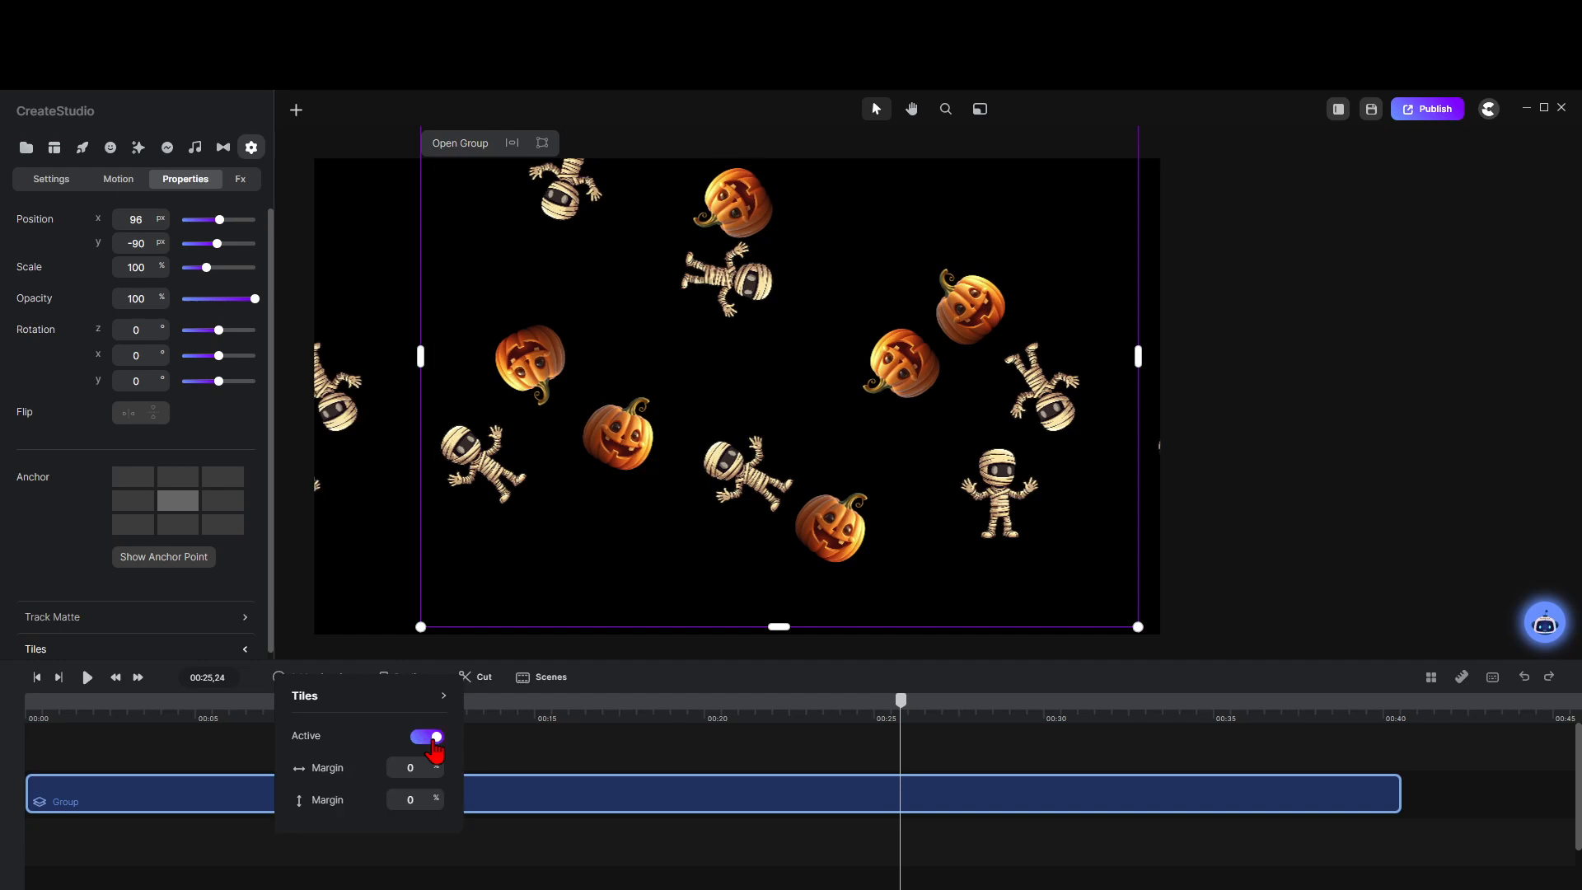
Step: Scale the tiled group down to 51% towards its upper-left corner
scroll(608, 558, down, 5)
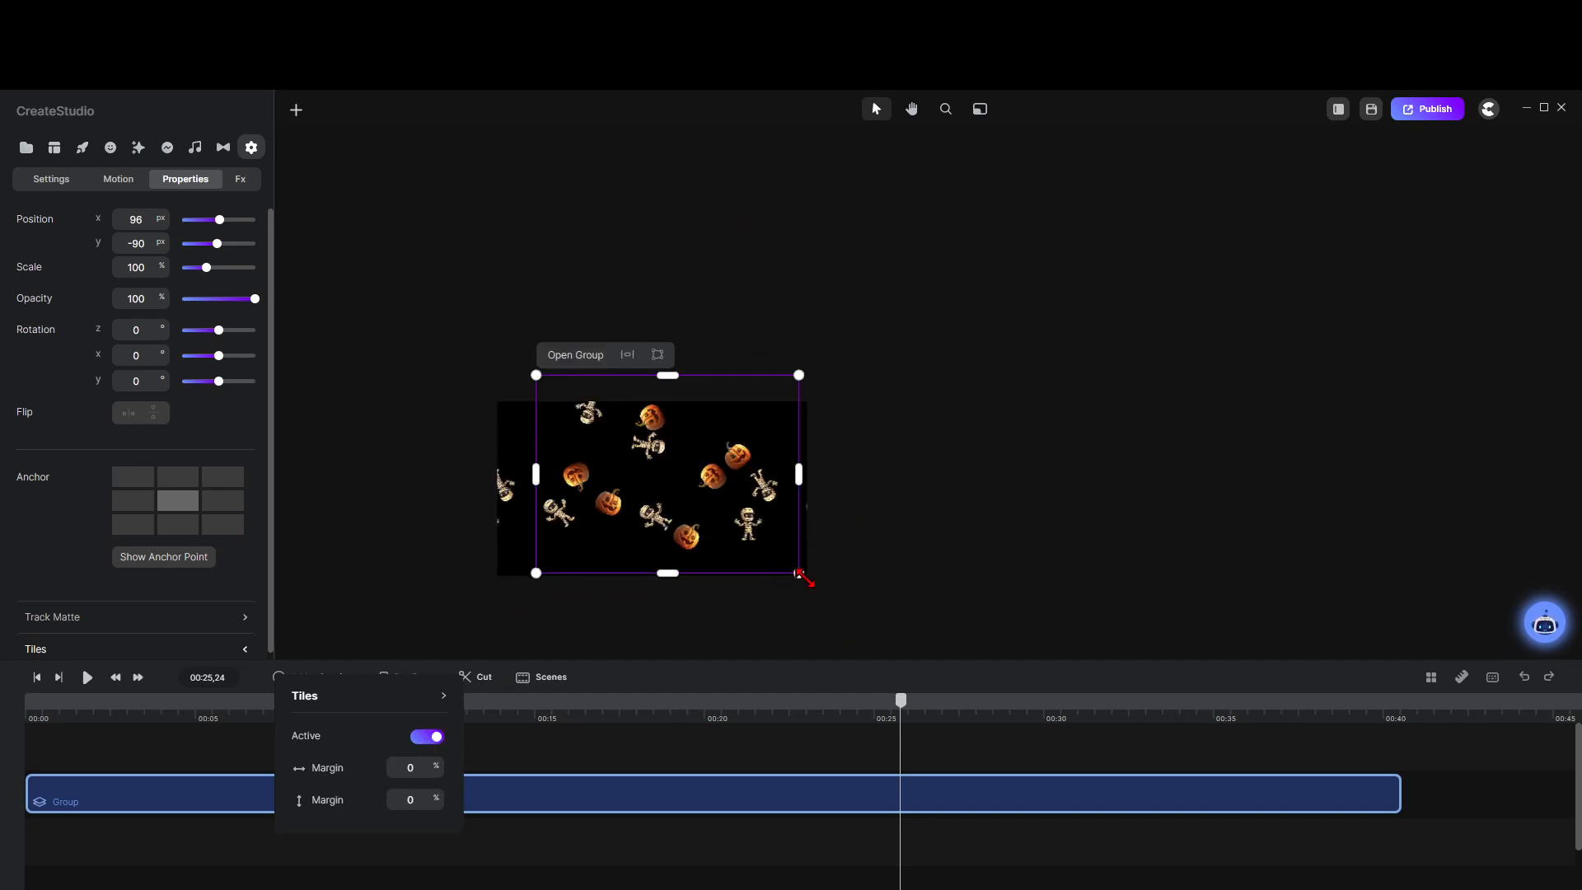
drag(801, 575, 666, 481)
scroll(659, 532, up, 5)
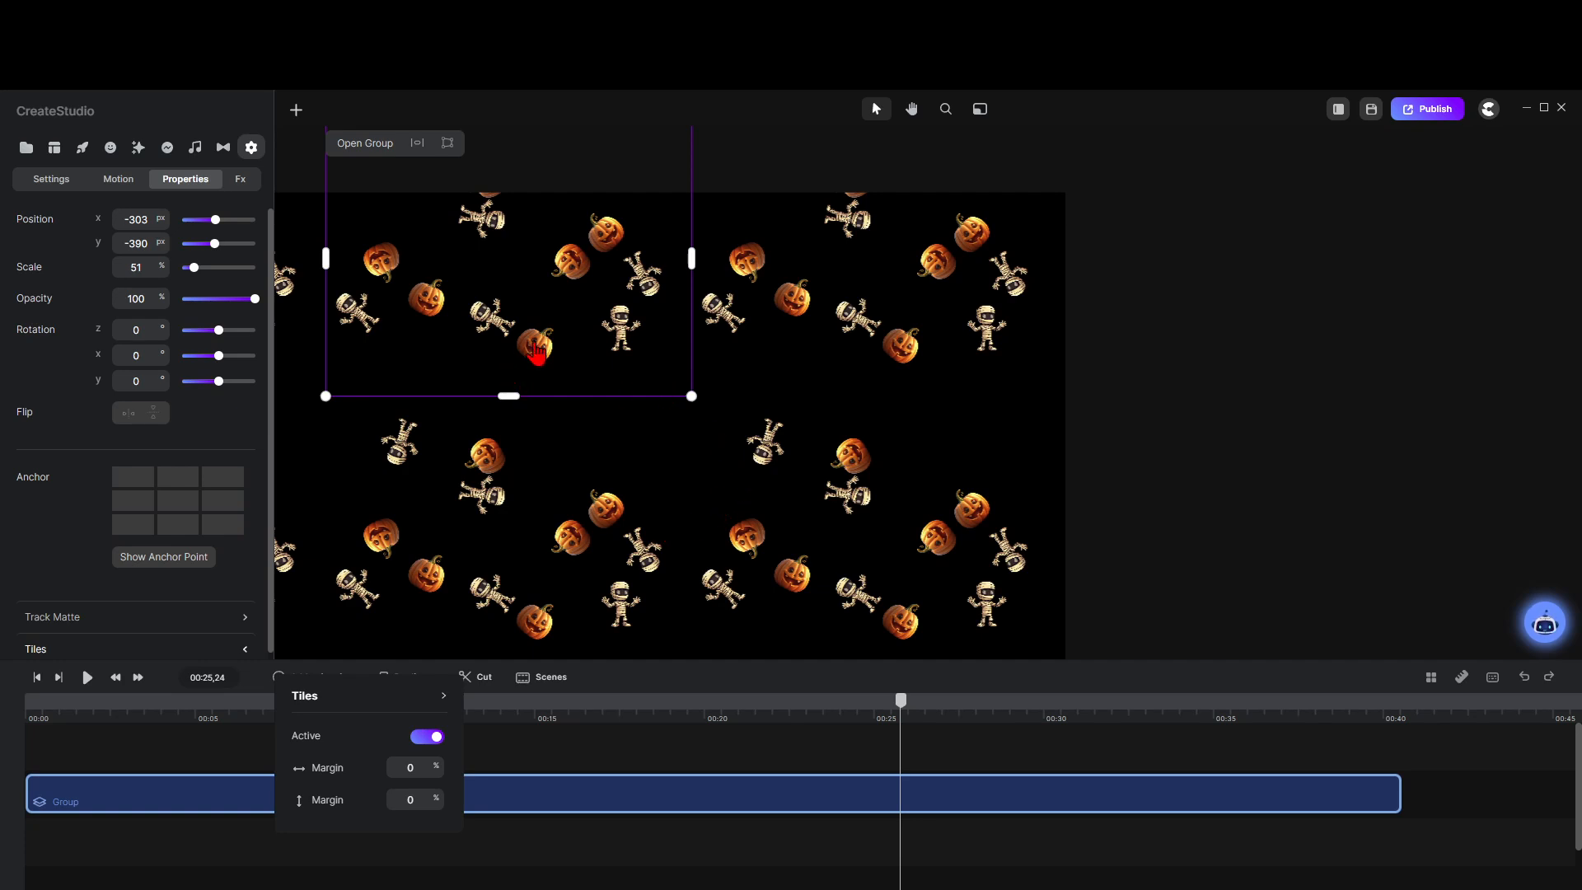
Step: Move the upright inner group of pumpkins and mummies down and left inside the tiled group, and return to the main timeline
double_click(614, 810)
click(784, 500)
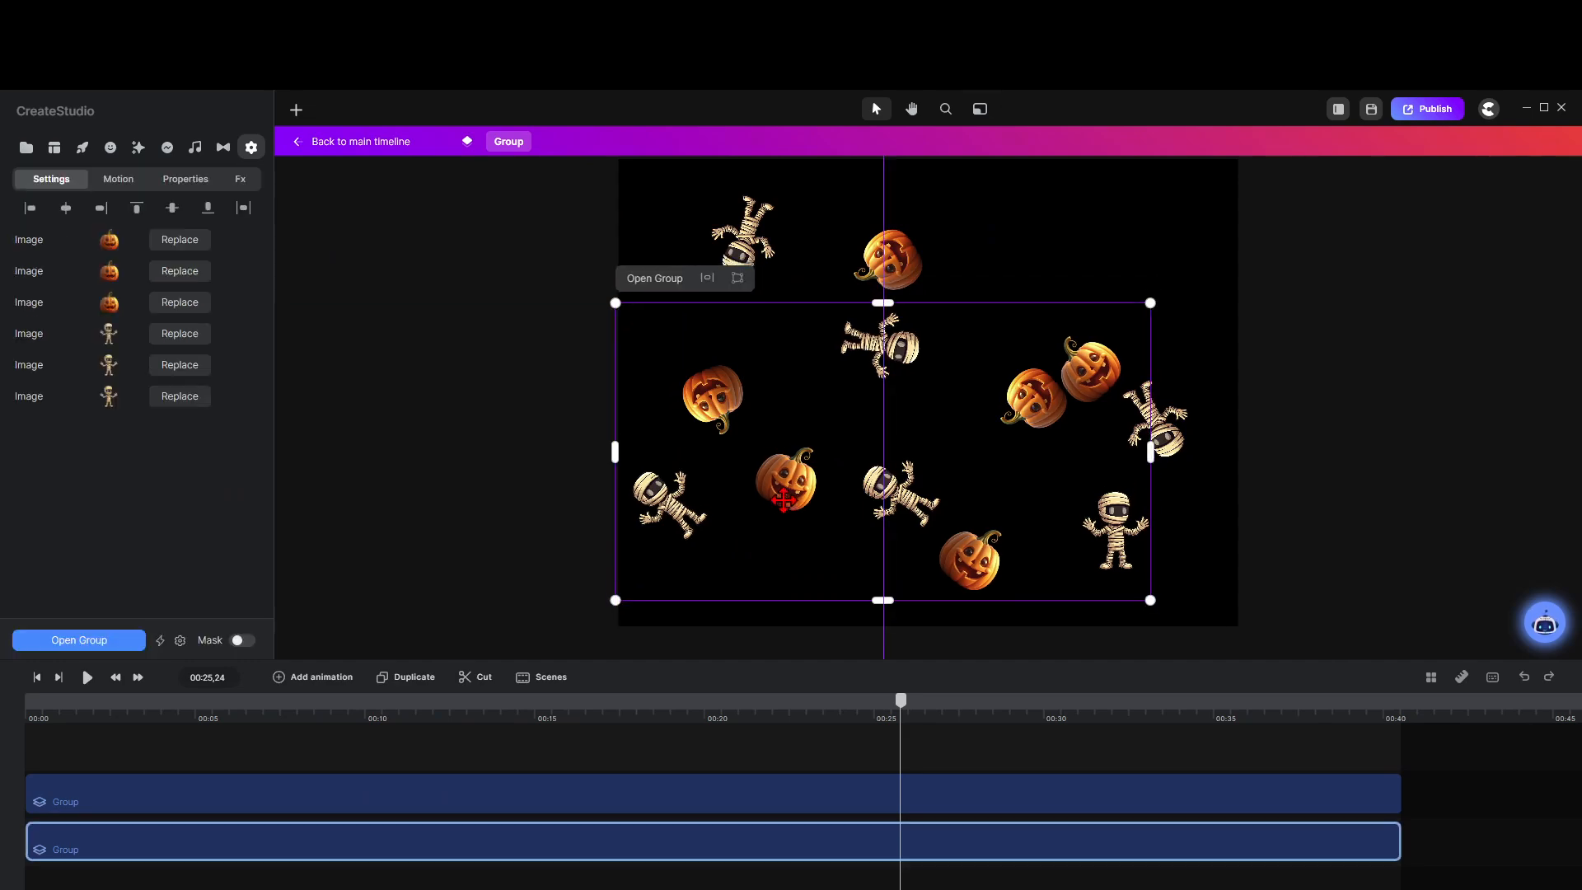
drag(784, 499, 714, 598)
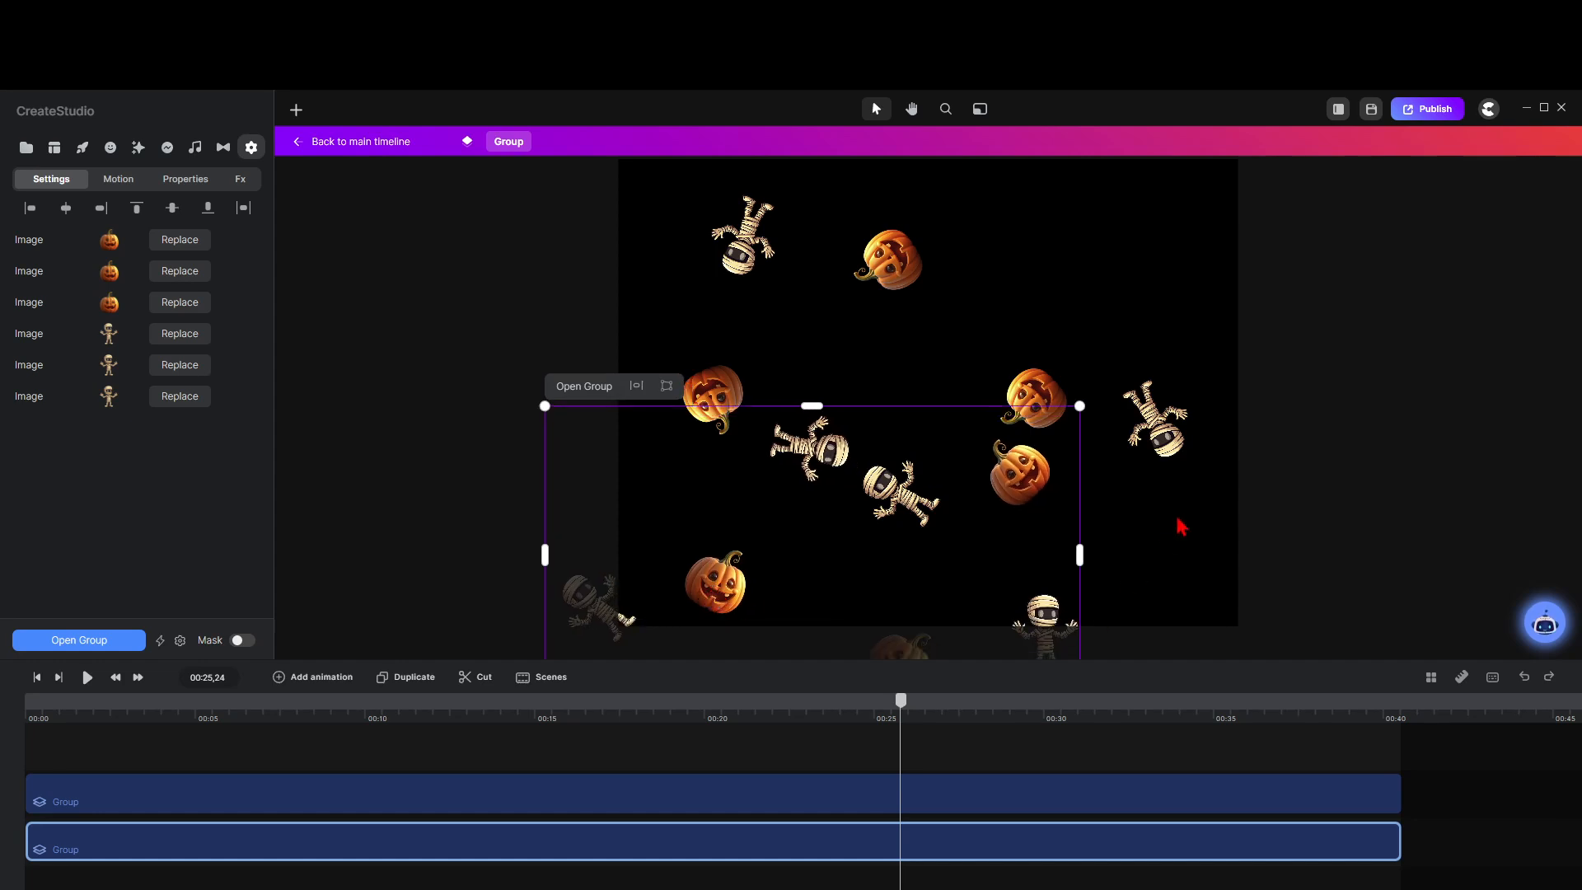
click(1280, 504)
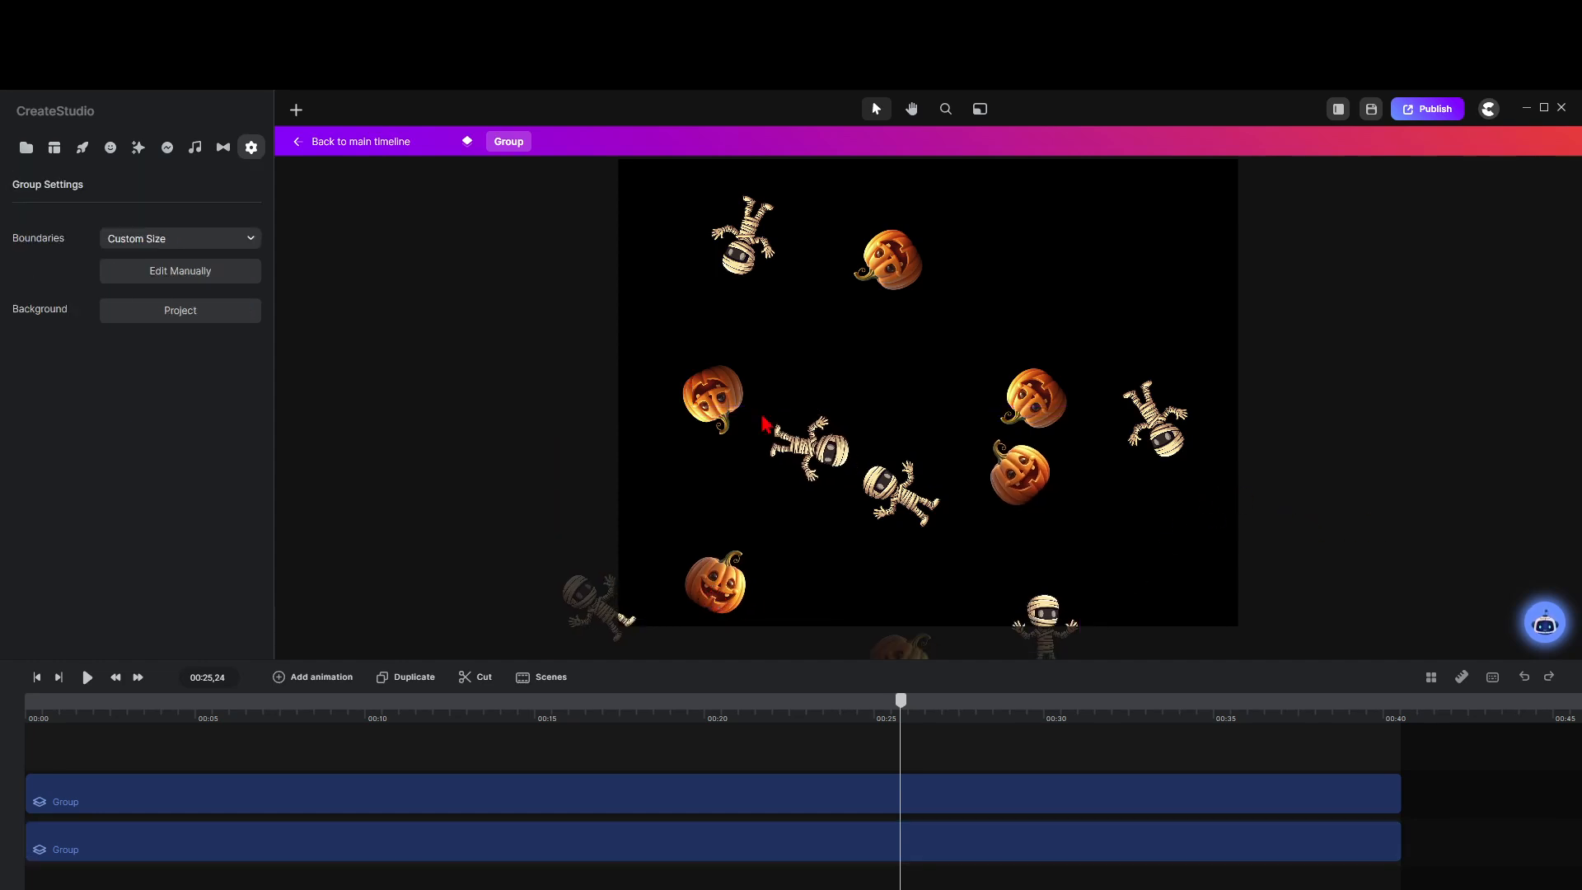
click(369, 145)
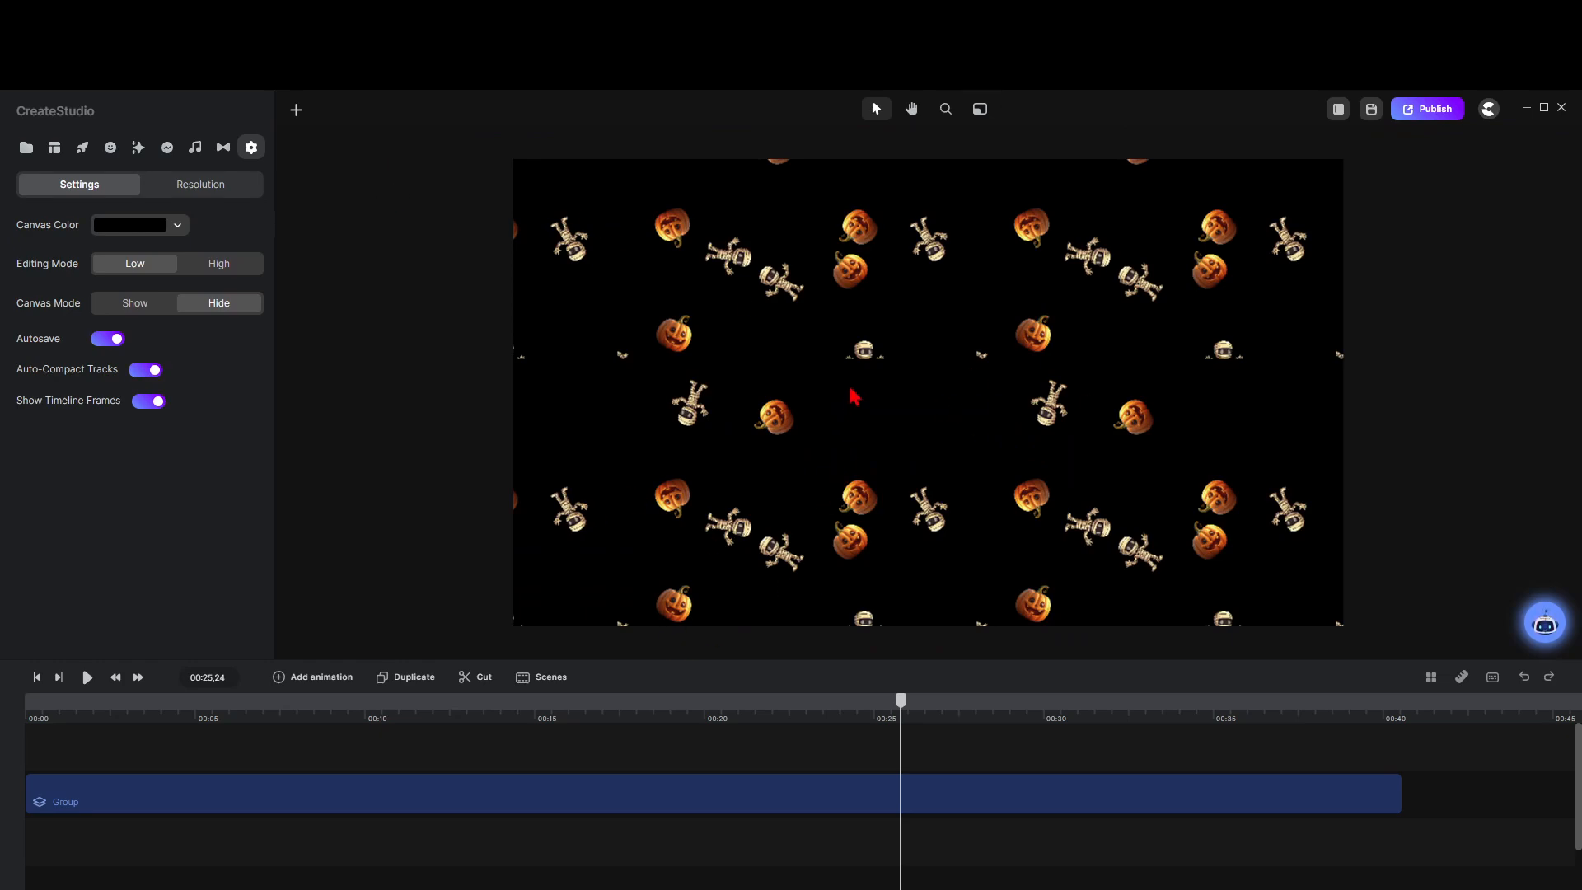
Step: Set the vertical tile margin of the combined group to 2%
click(443, 801)
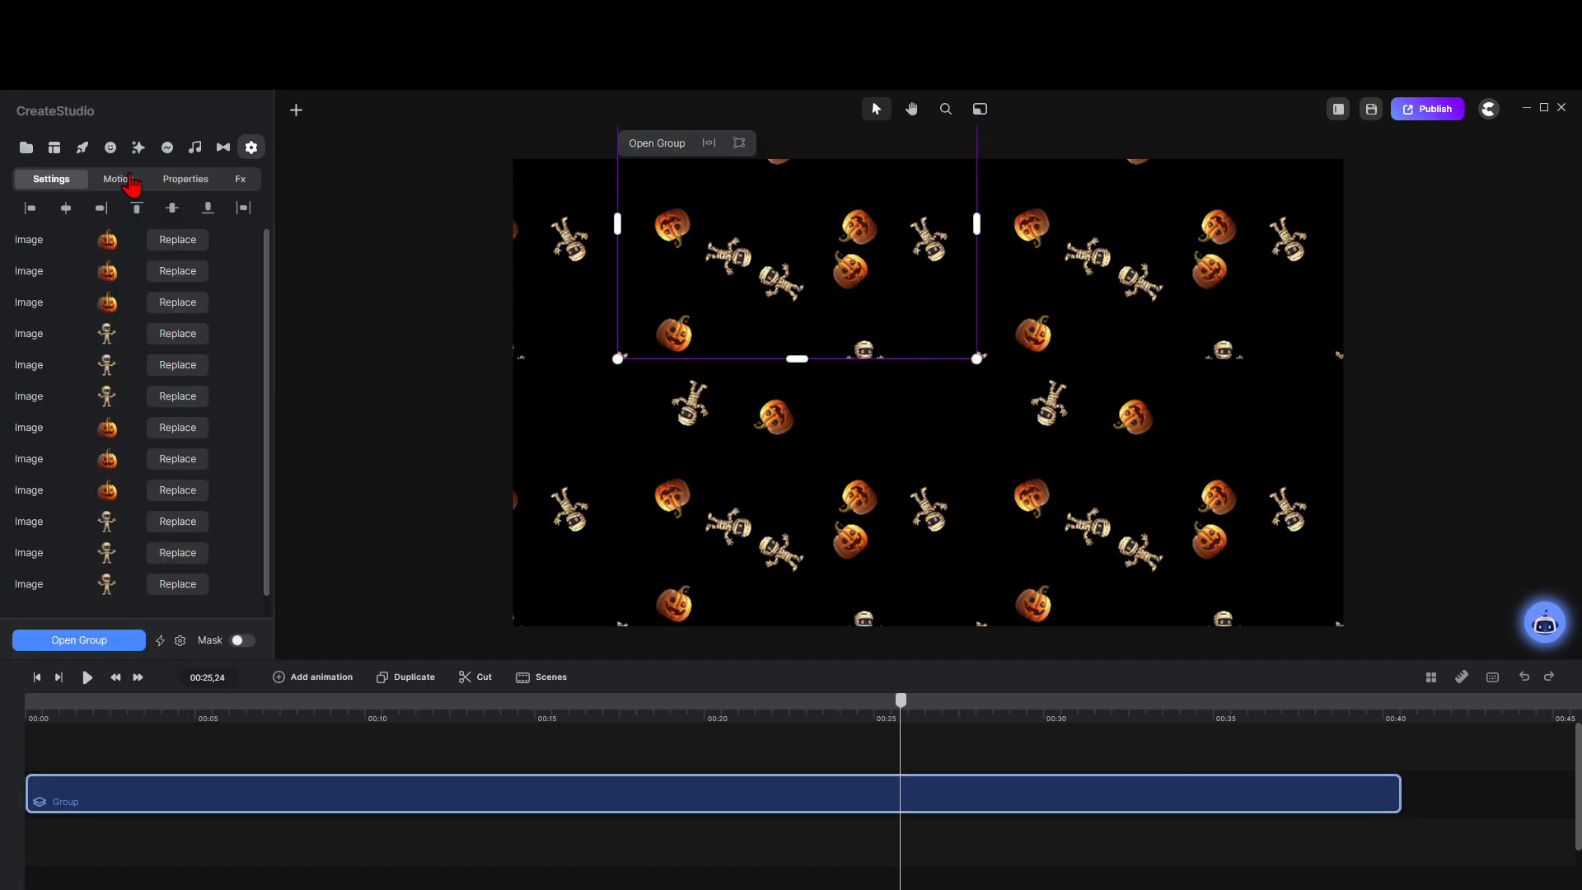
click(184, 183)
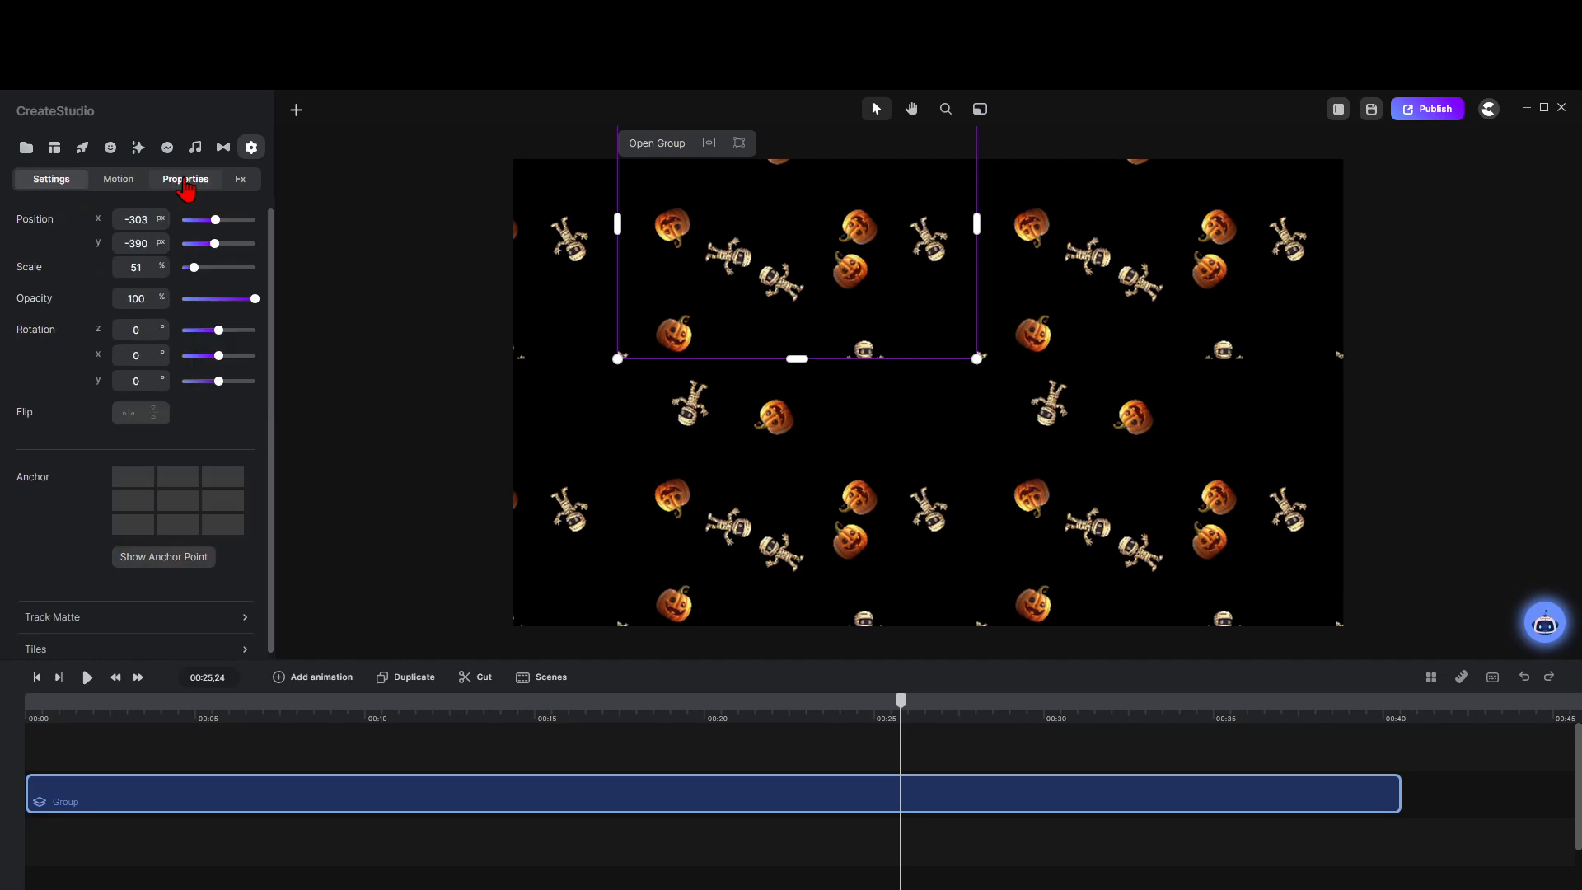
click(123, 655)
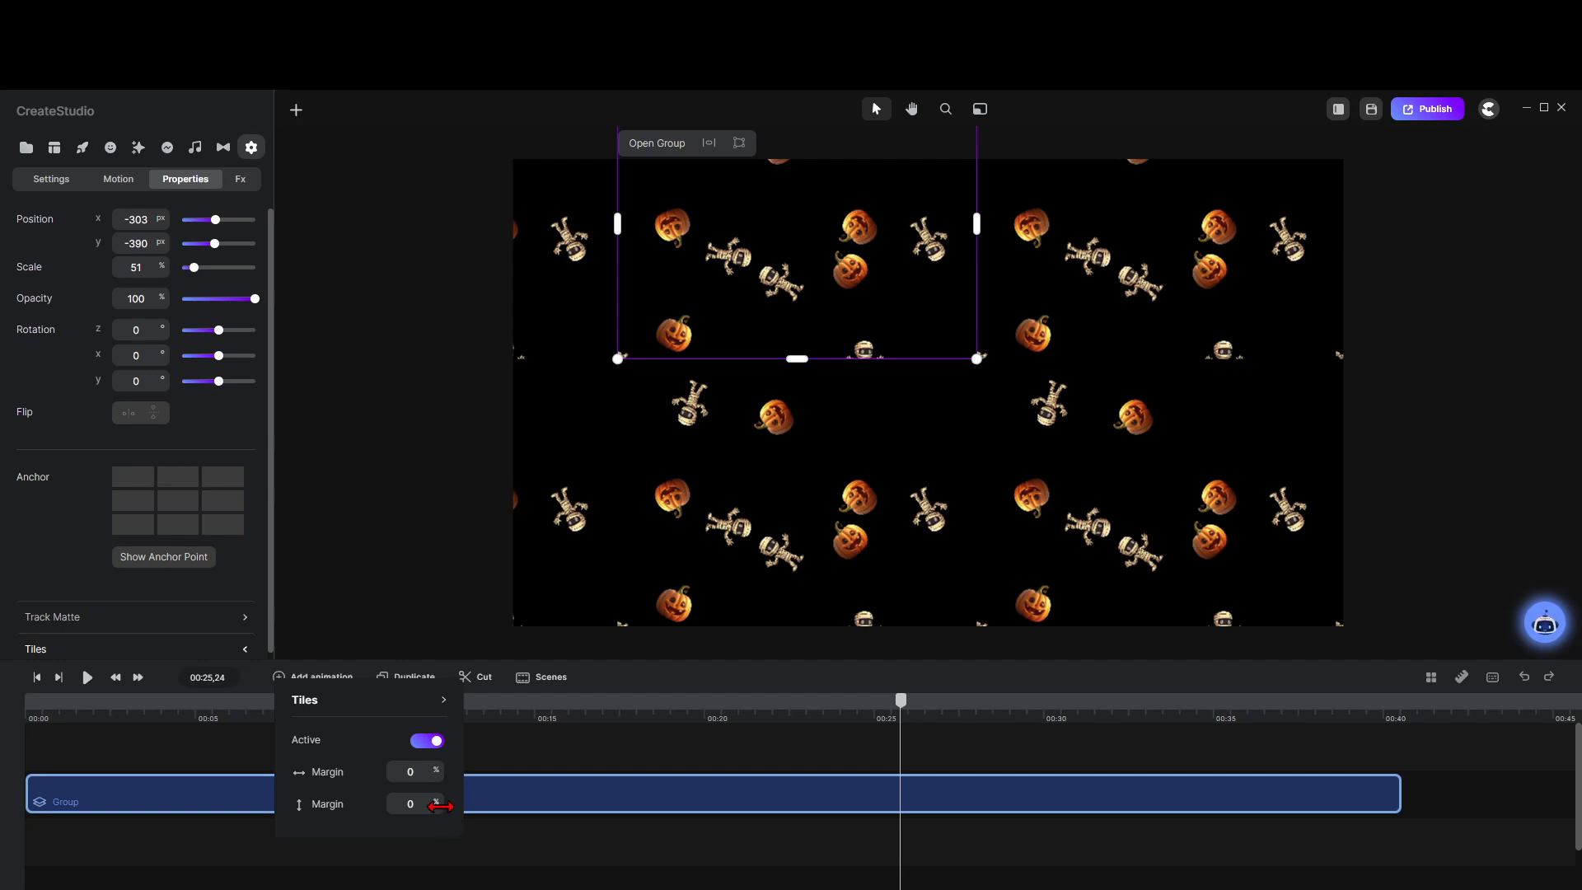
mouse_move(440, 806)
mouse_down()
mouse_move(458, 804)
mouse_move(439, 801)
mouse_up()
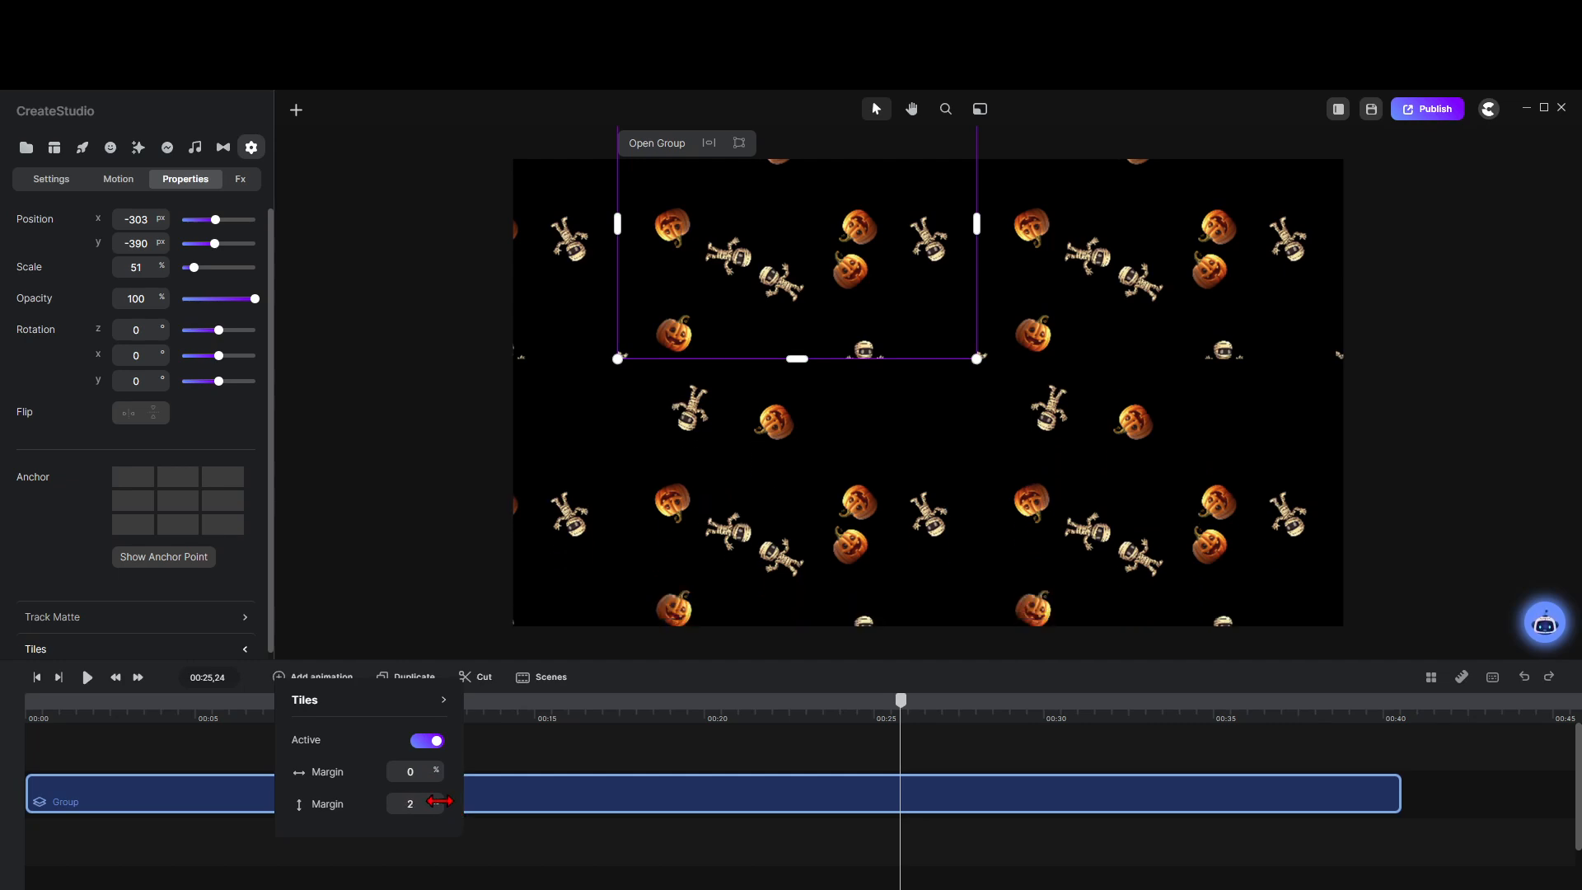
click(1435, 363)
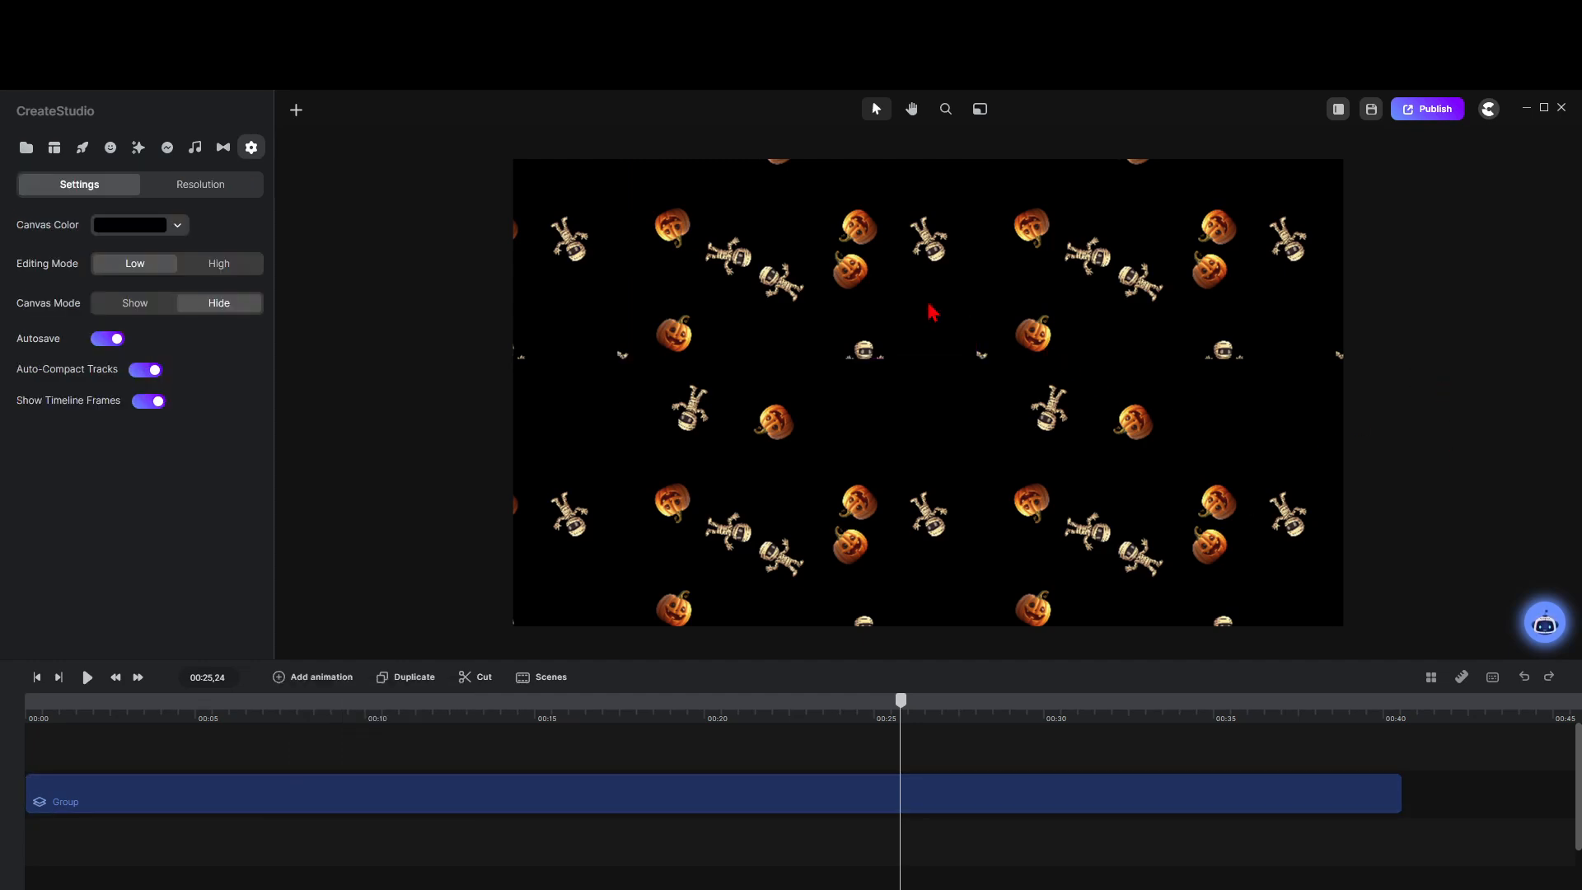
Step: Move the upright inner group back up and right so its lower edge aligns with the bottom boundary of the combined group
double_click(345, 796)
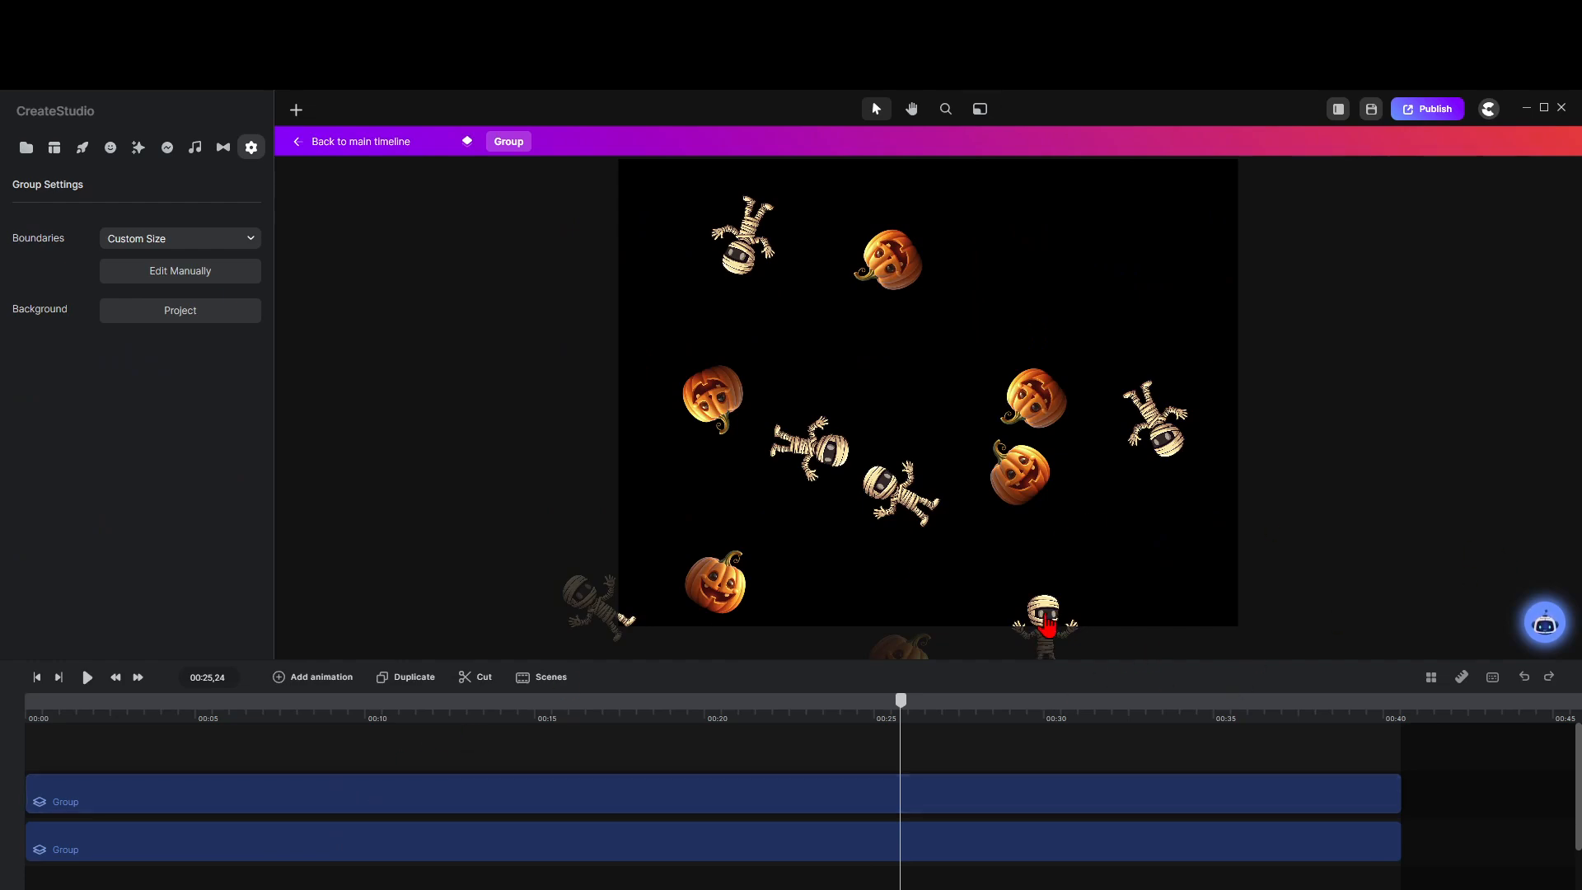
click(1041, 624)
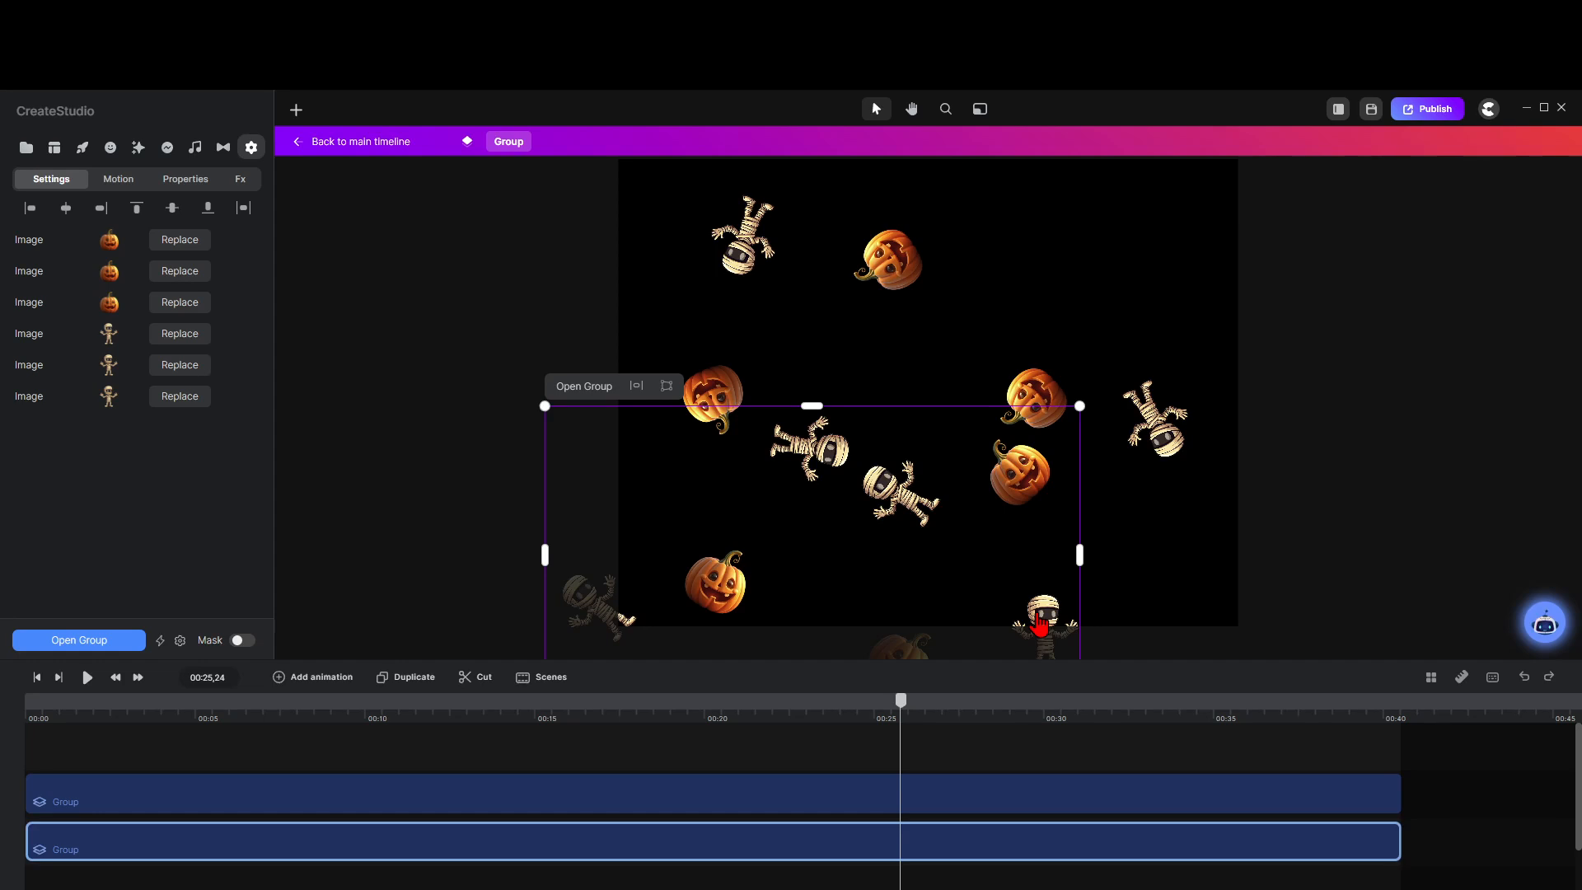
drag(1043, 624, 1100, 534)
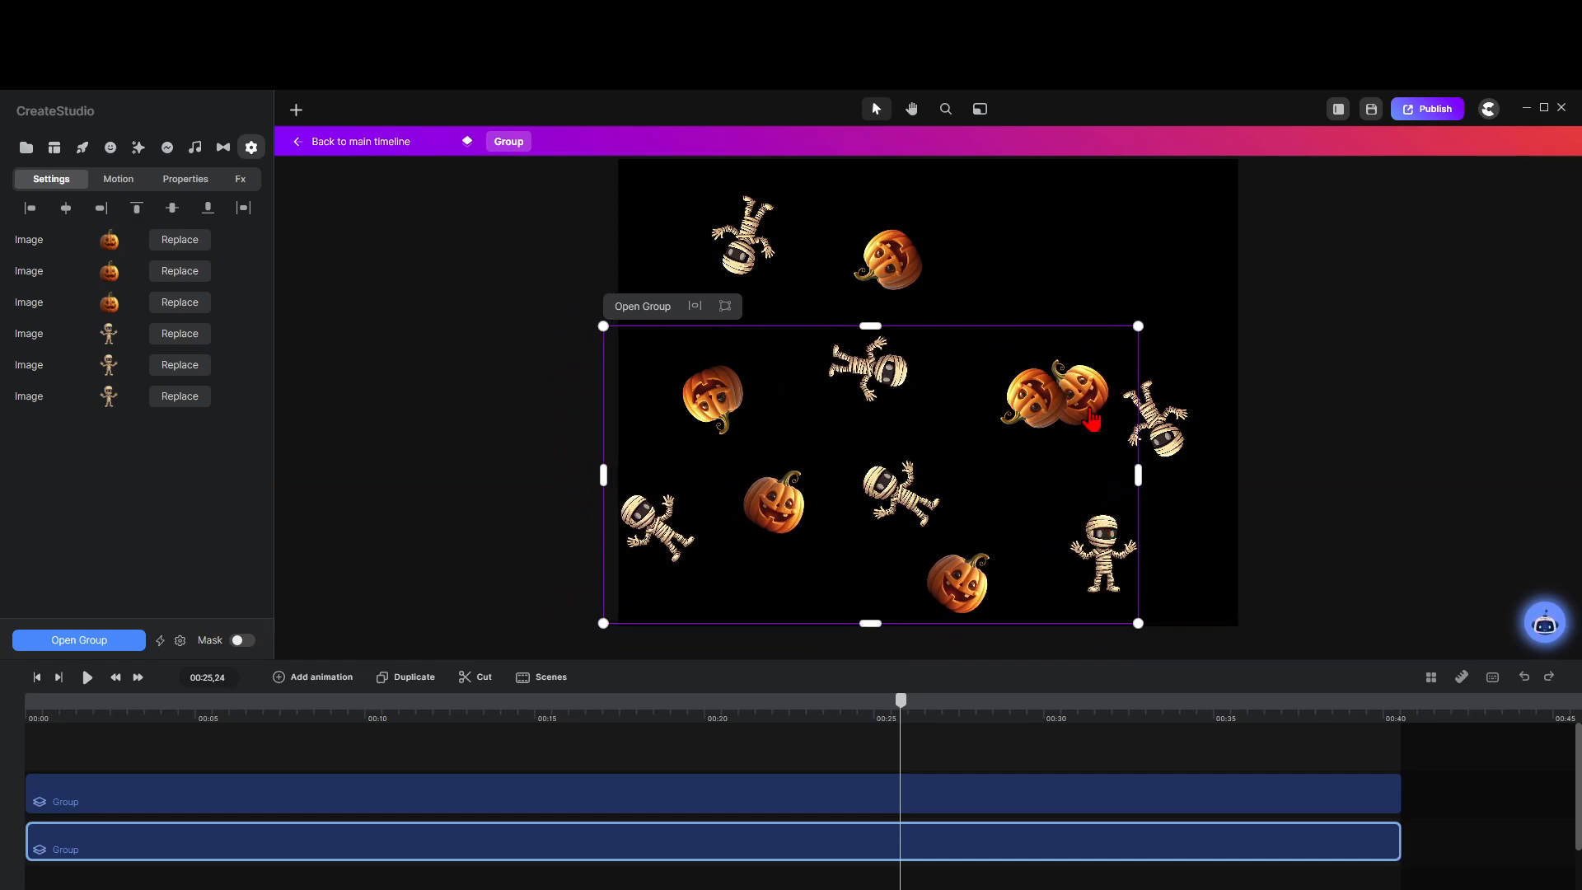
drag(1041, 488, 1046, 490)
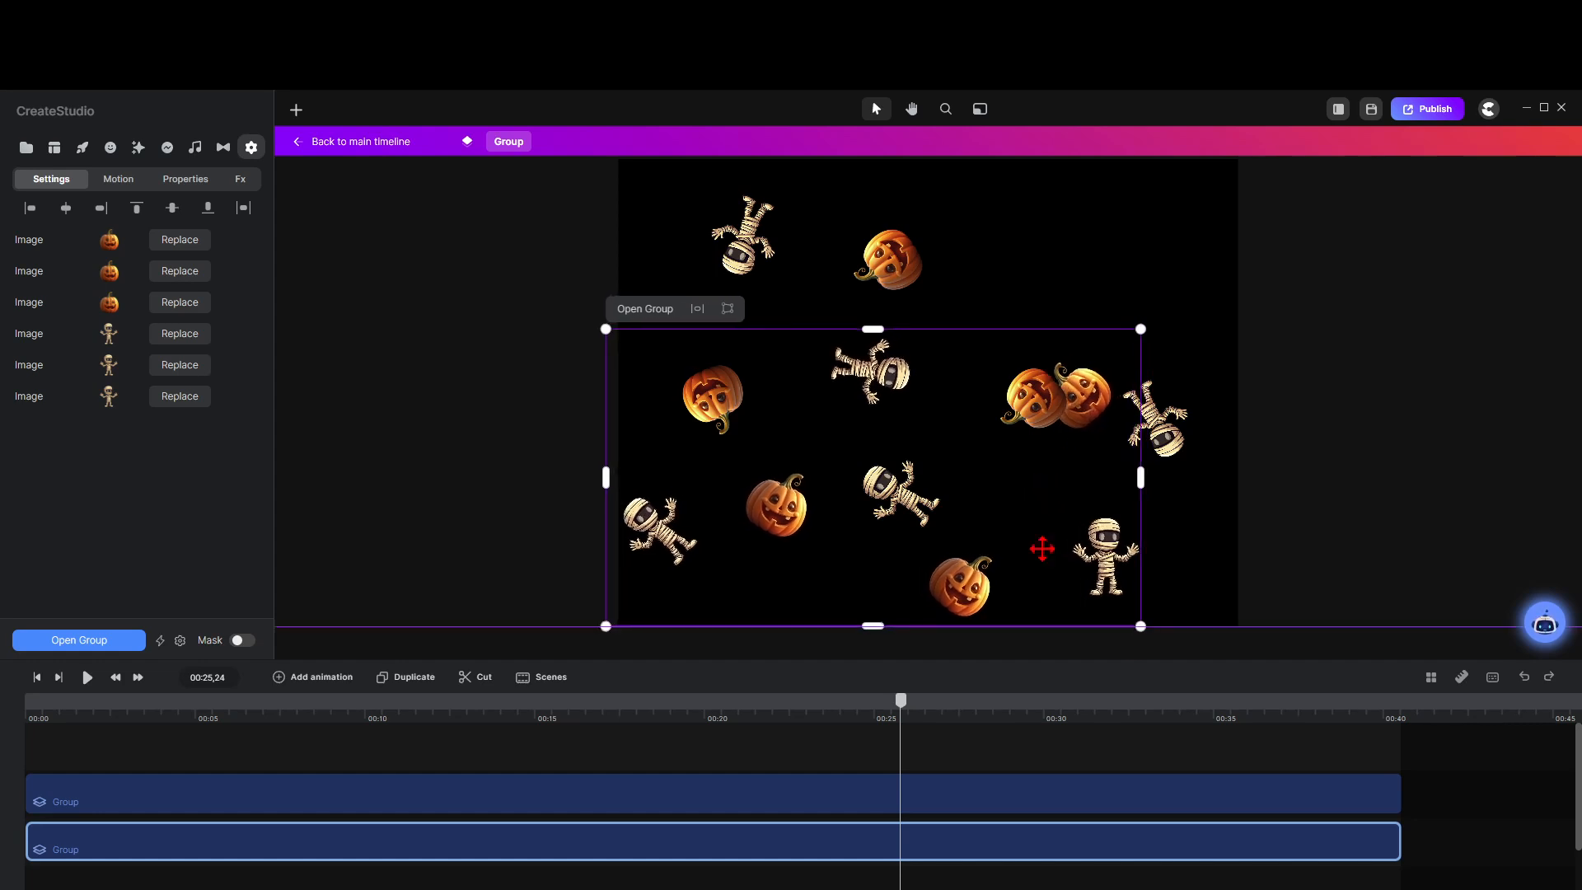
Step: Move and tilt the upper-right pumpkin inside the upright inner group to clear the neighbouring pumpkin, and return to the main timeline
double_click(455, 838)
mouse_move(1251, 263)
mouse_down()
mouse_move(1300, 195)
mouse_move(1232, 283)
mouse_up()
scroll(1162, 380, down, 3)
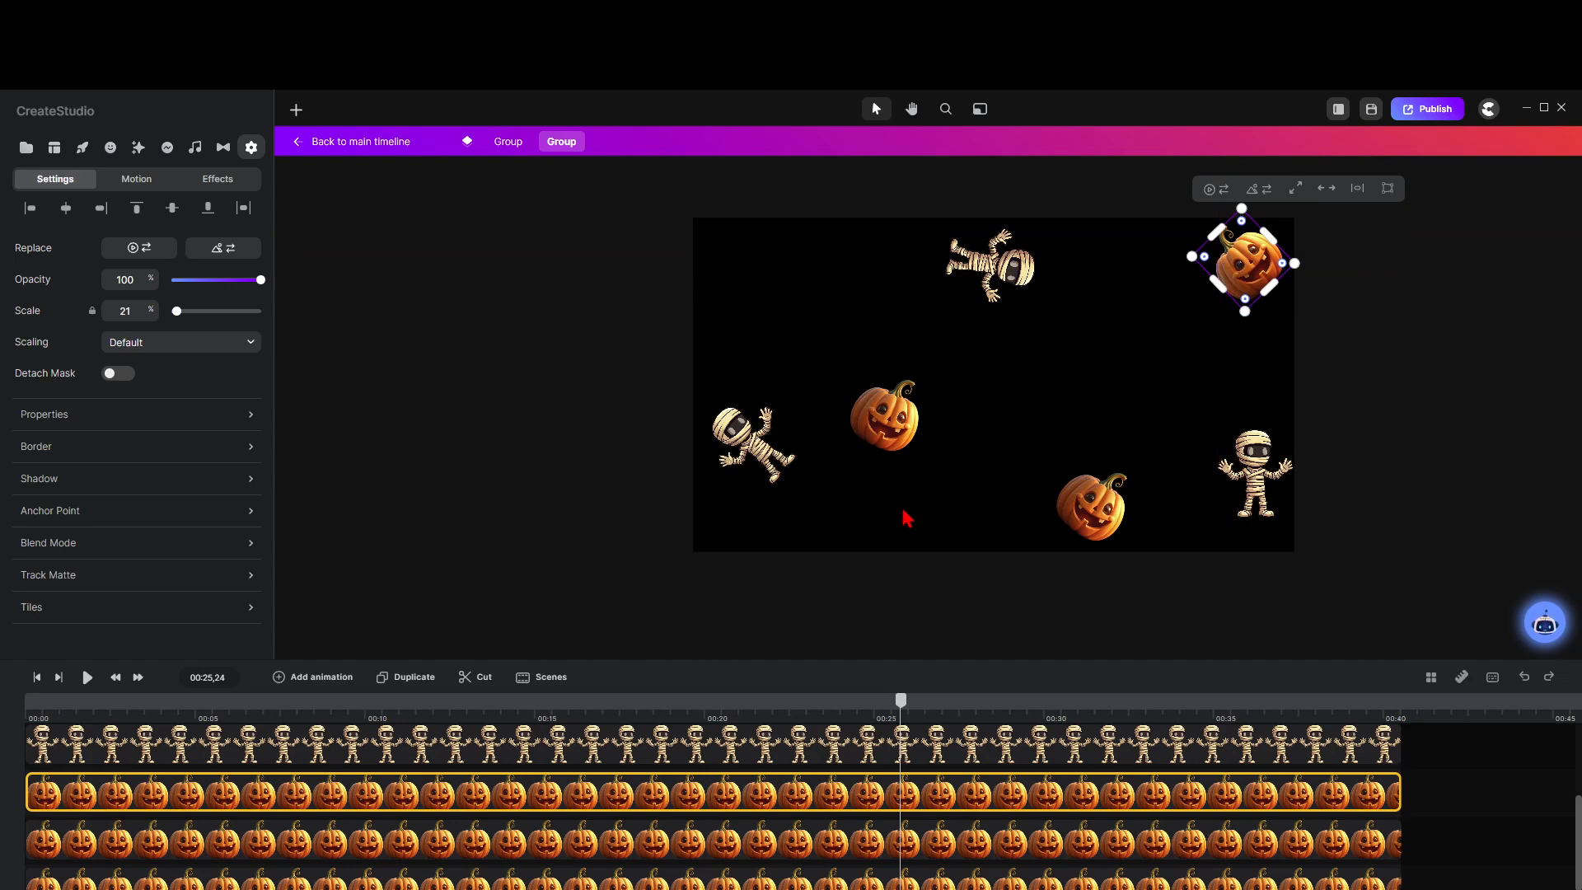
click(508, 146)
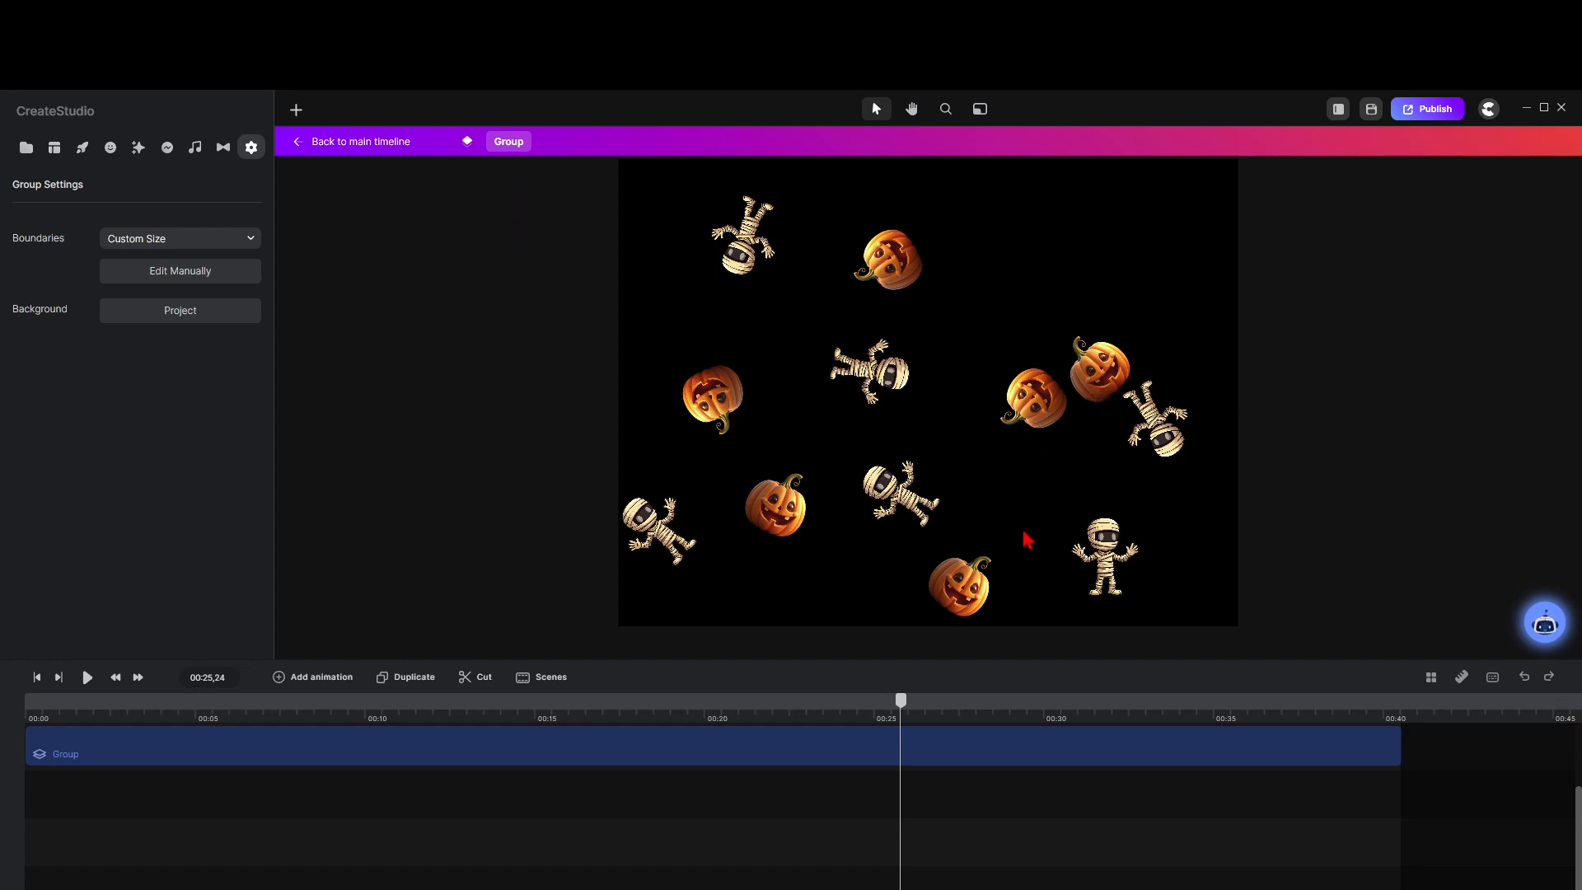
click(396, 145)
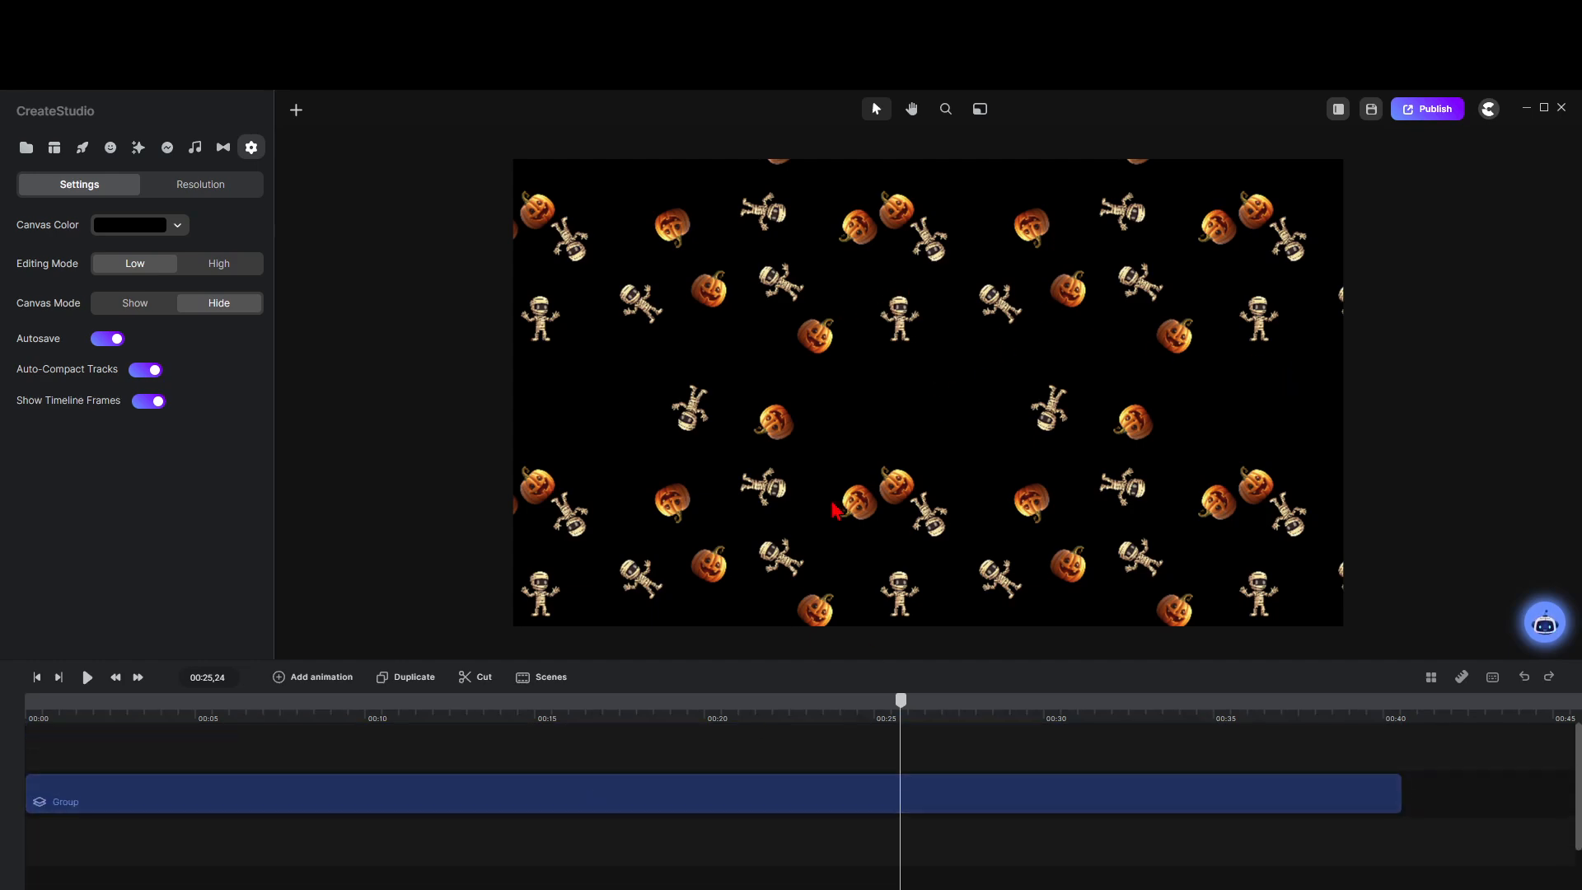
Step: Add a Bottom position In animation to the tiled group and stretch it across the clip to about 40 seconds
click(134, 804)
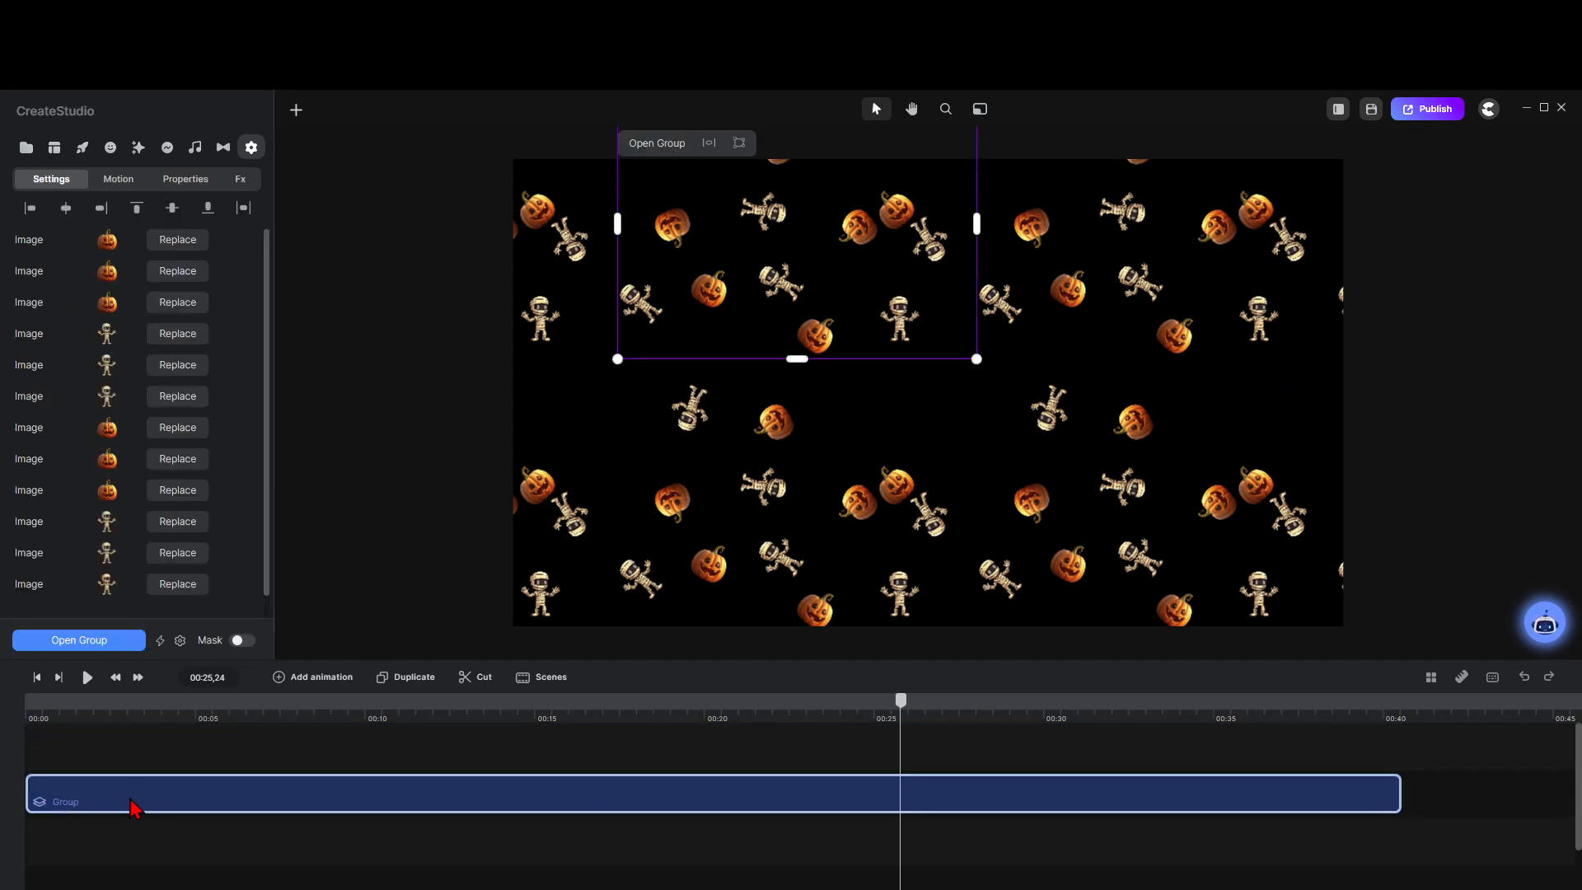
click(122, 183)
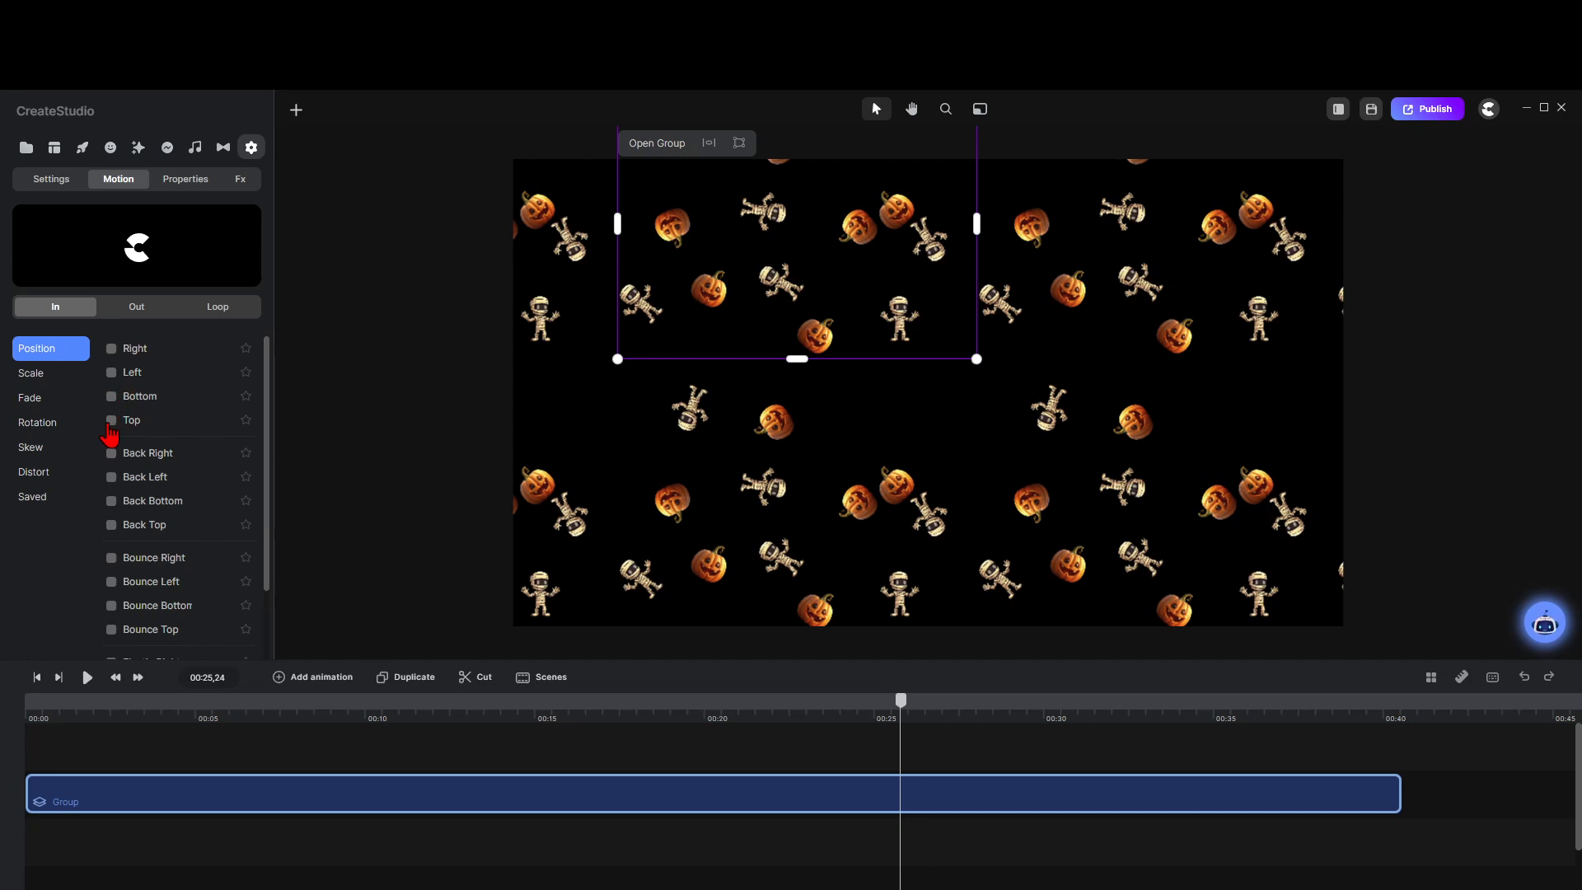
click(111, 397)
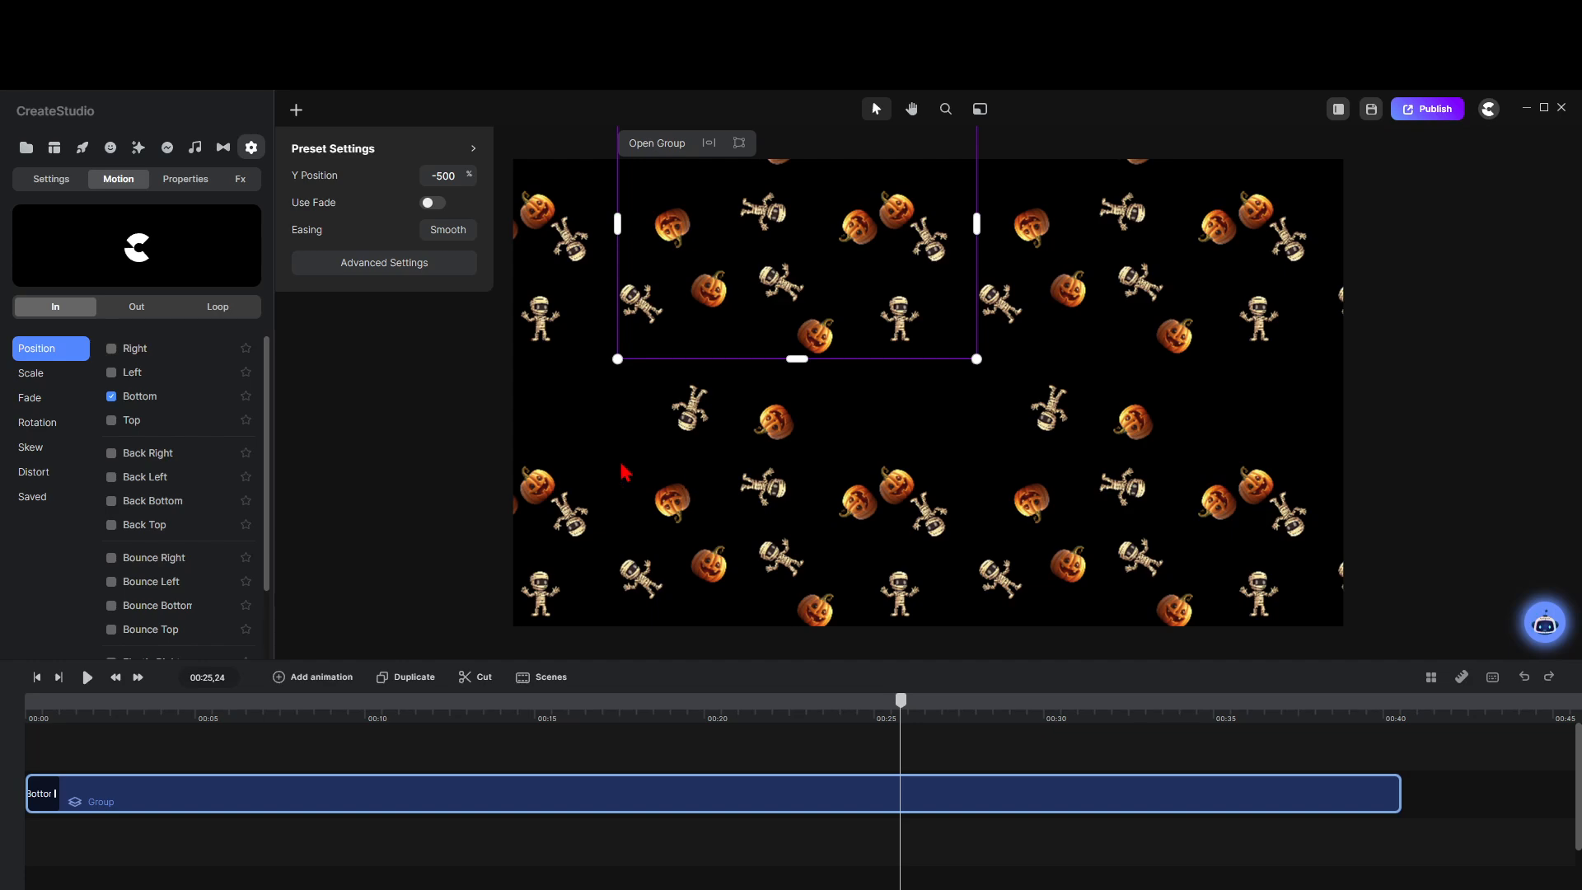
click(583, 861)
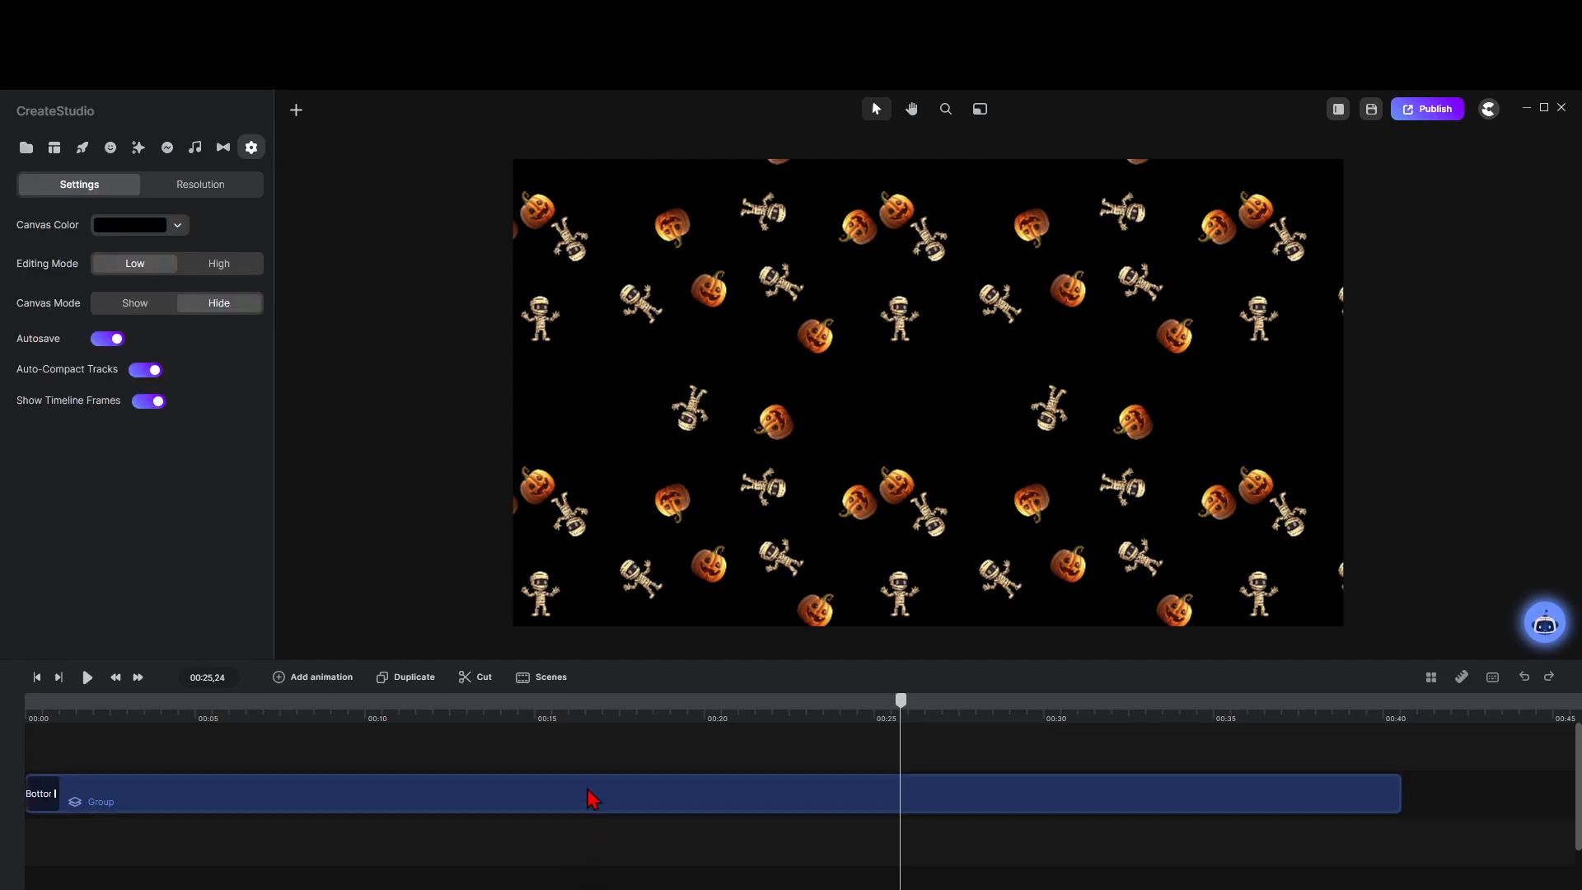
click(890, 713)
drag(890, 714, 2, 727)
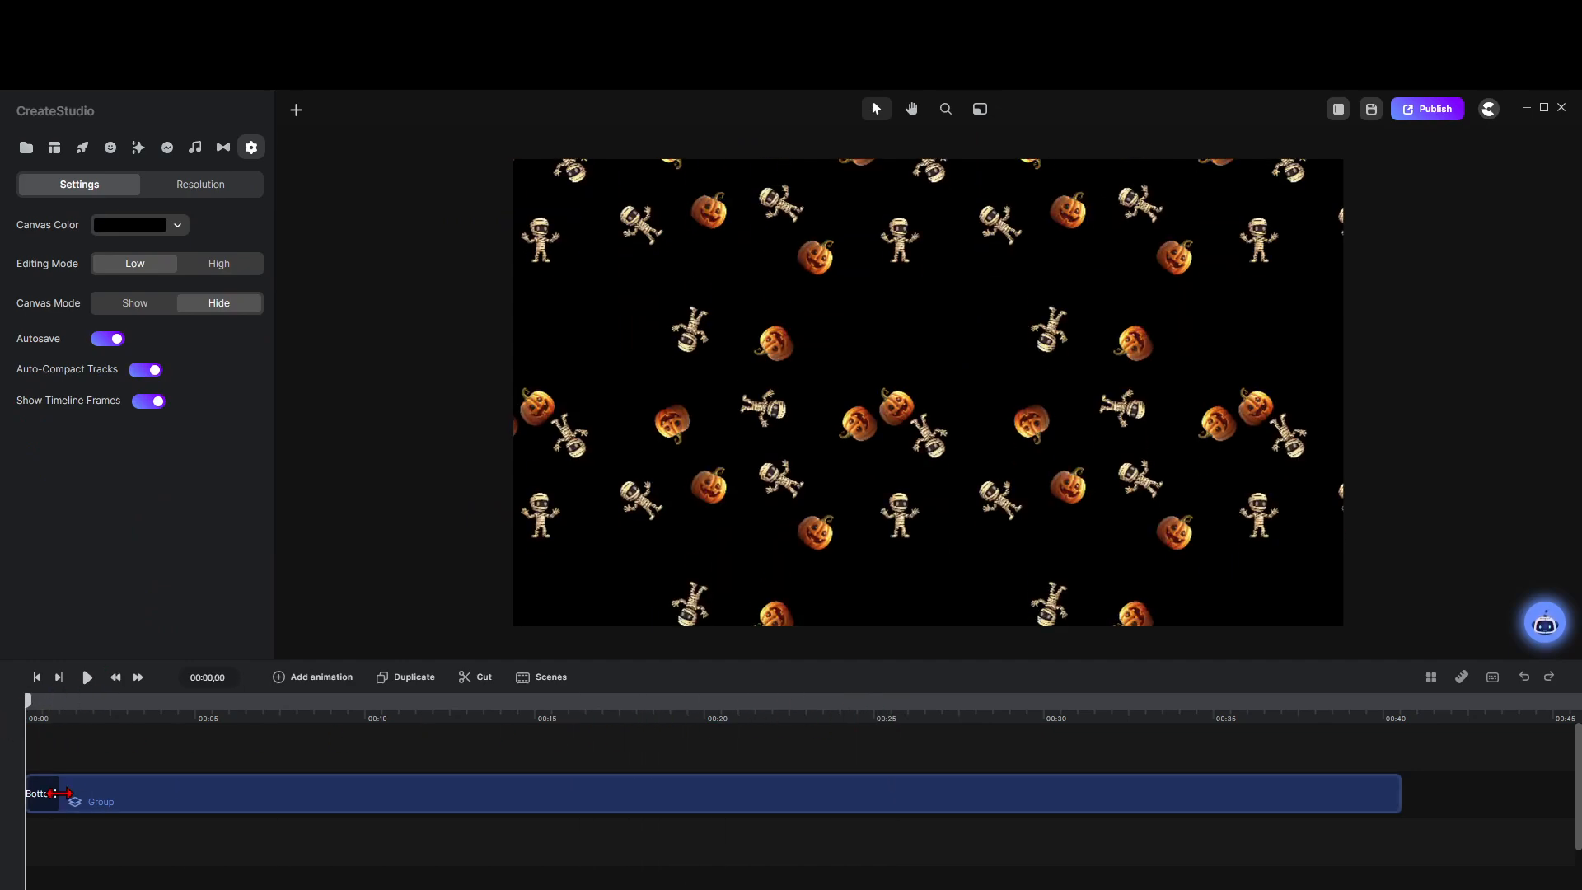
drag(168, 797, 1390, 801)
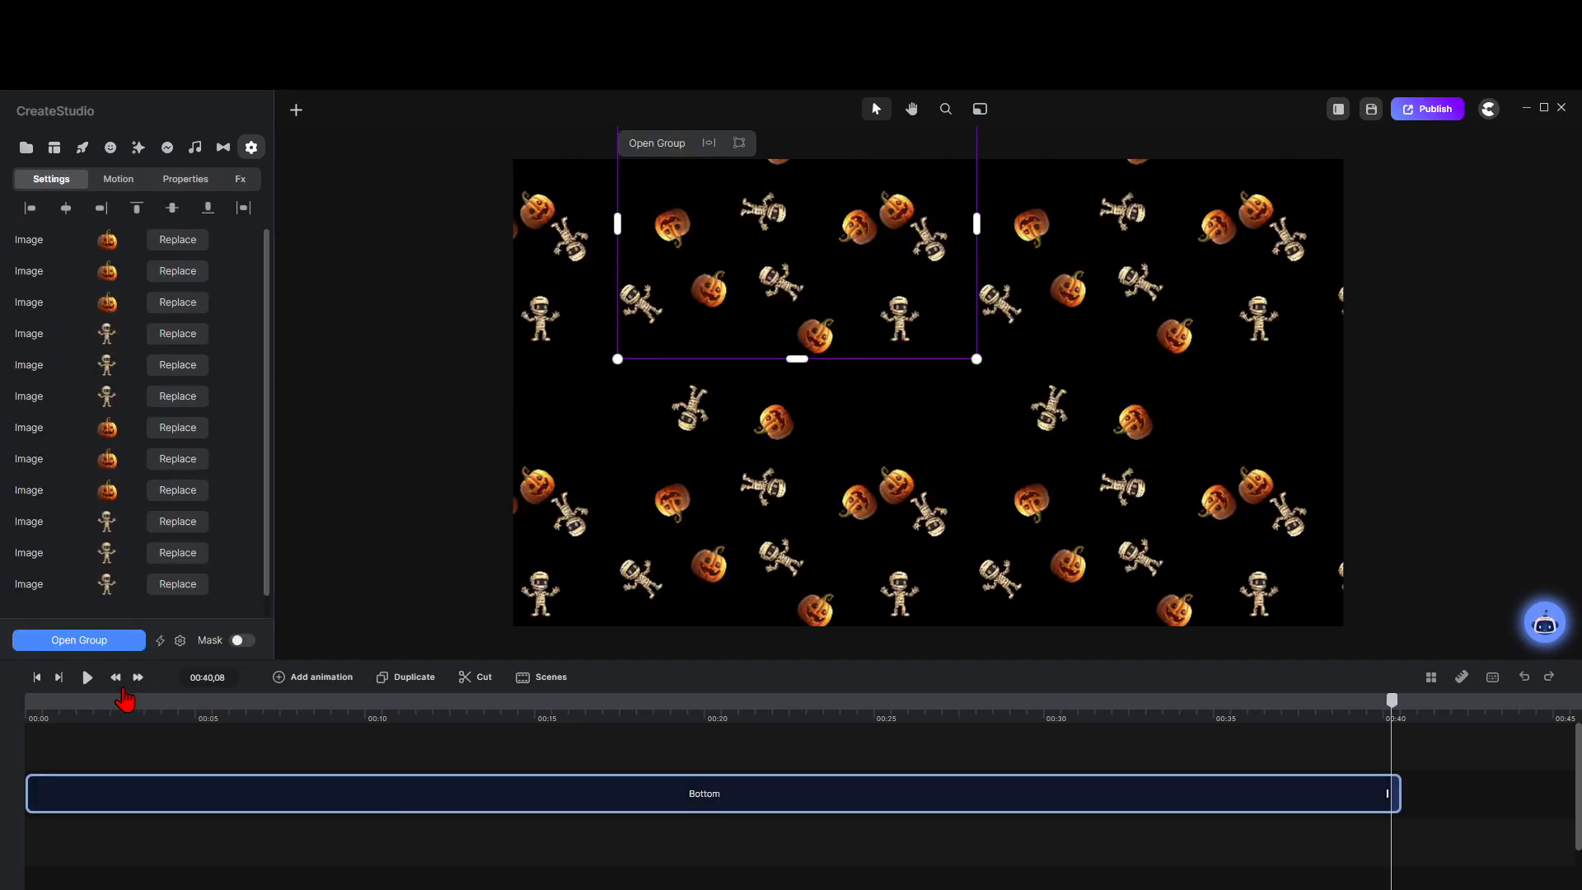
Step: Play the scene from the start to check the falling motion, save the project, and stop playback
click(36, 677)
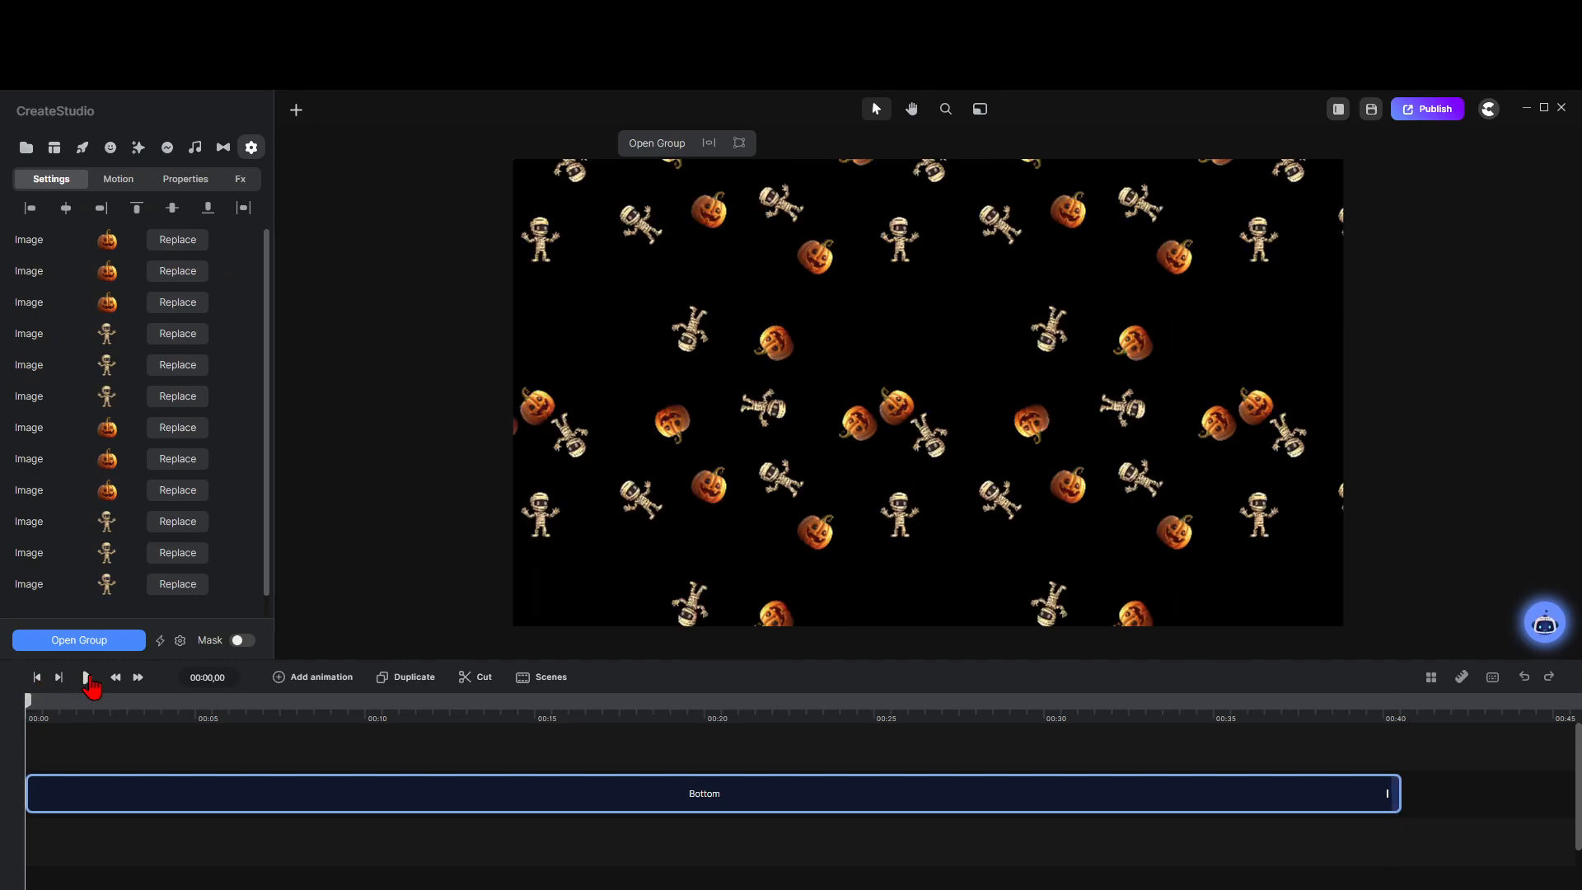
click(87, 677)
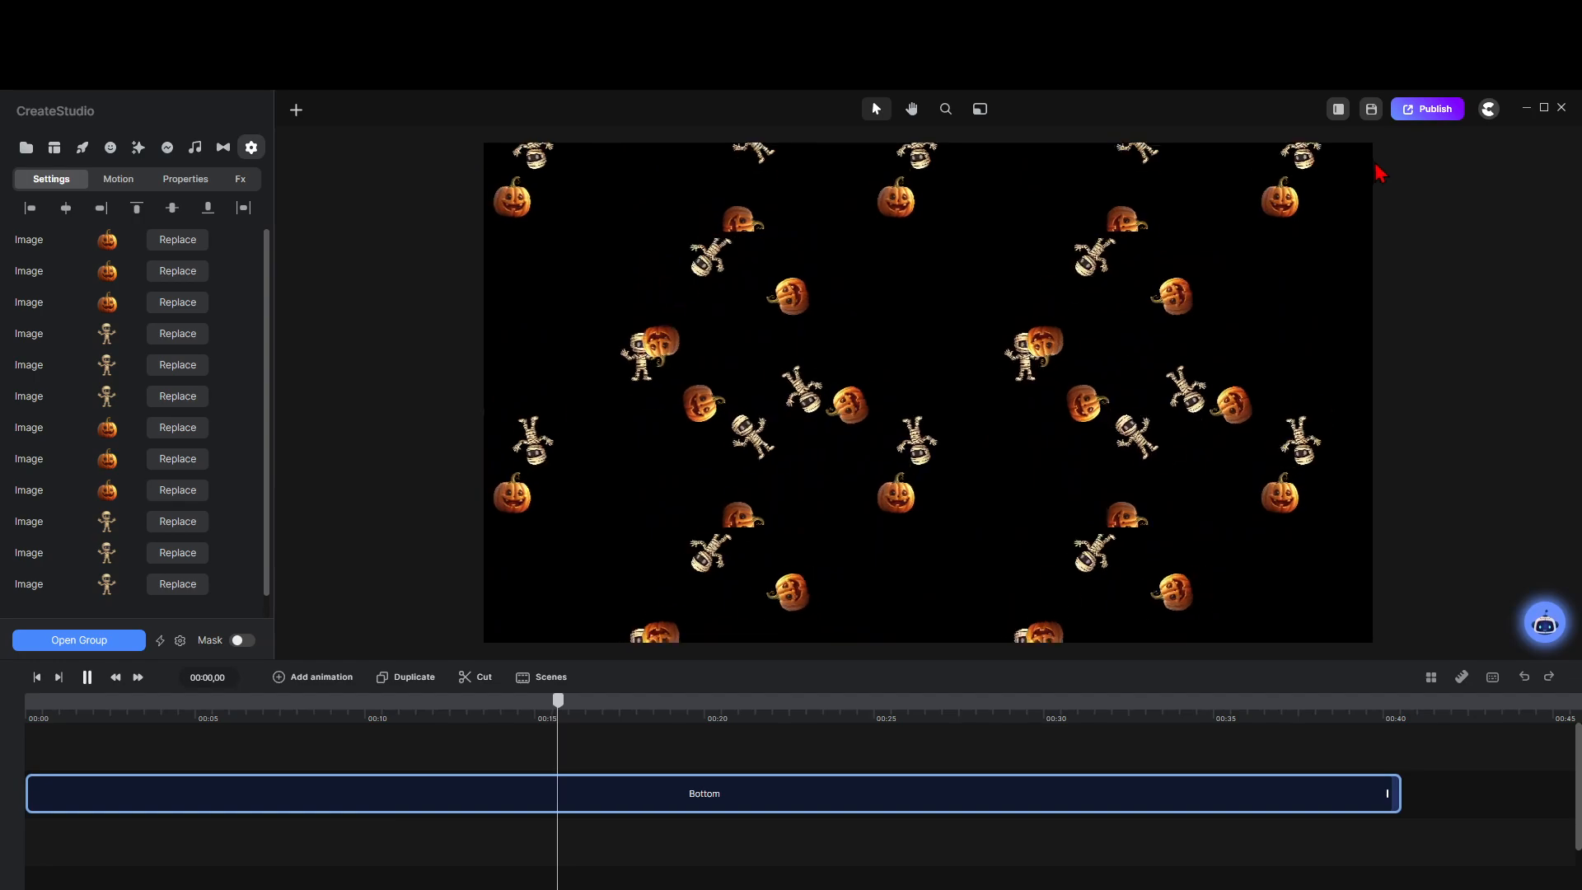
click(1371, 109)
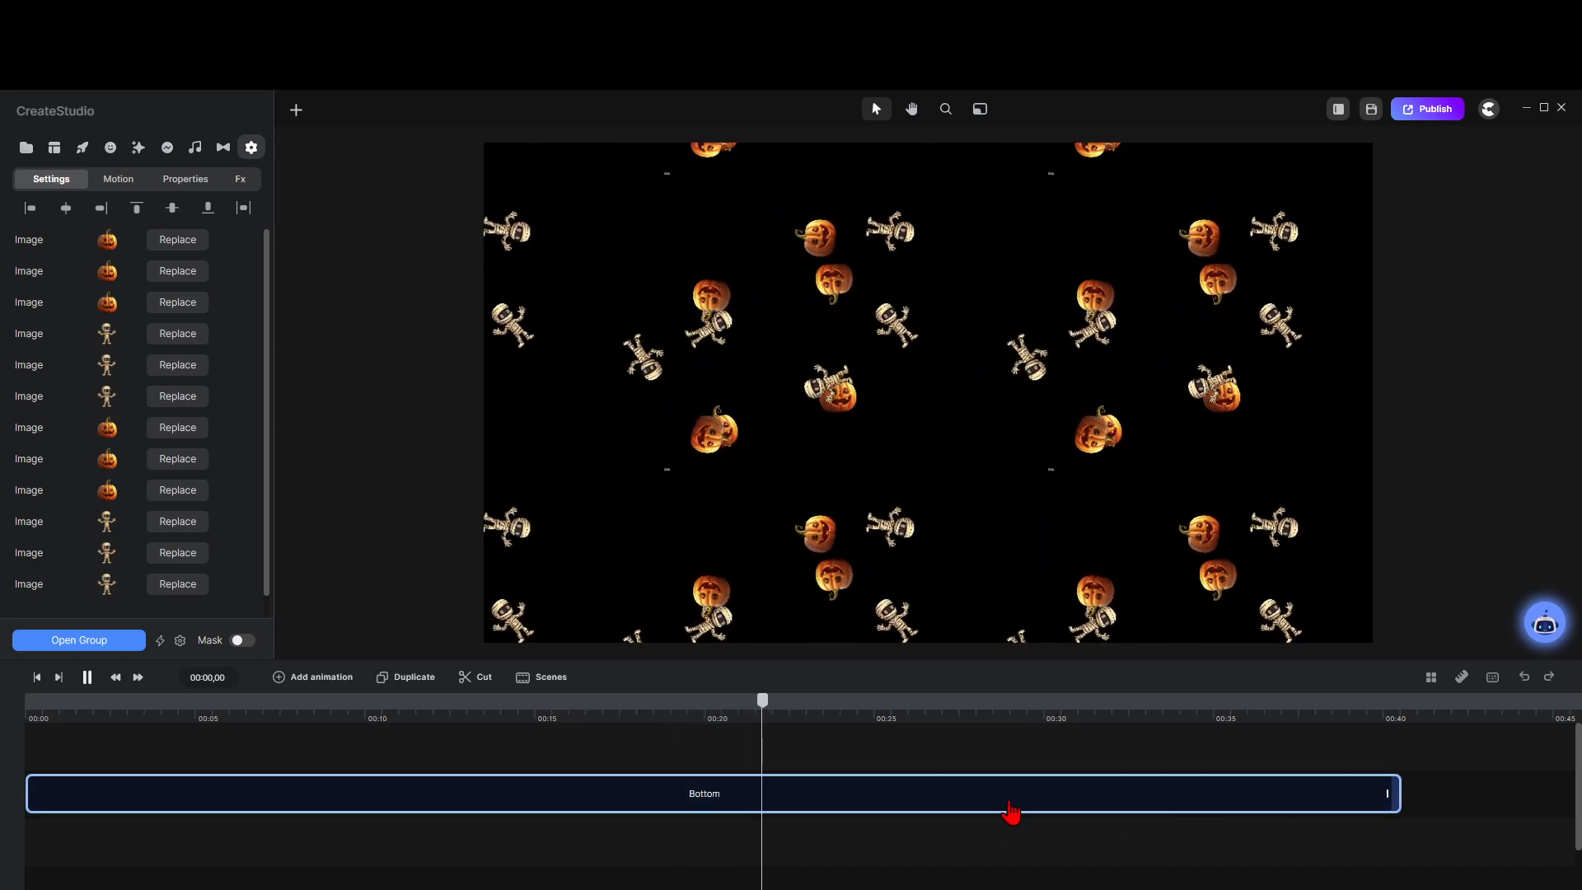
click(87, 679)
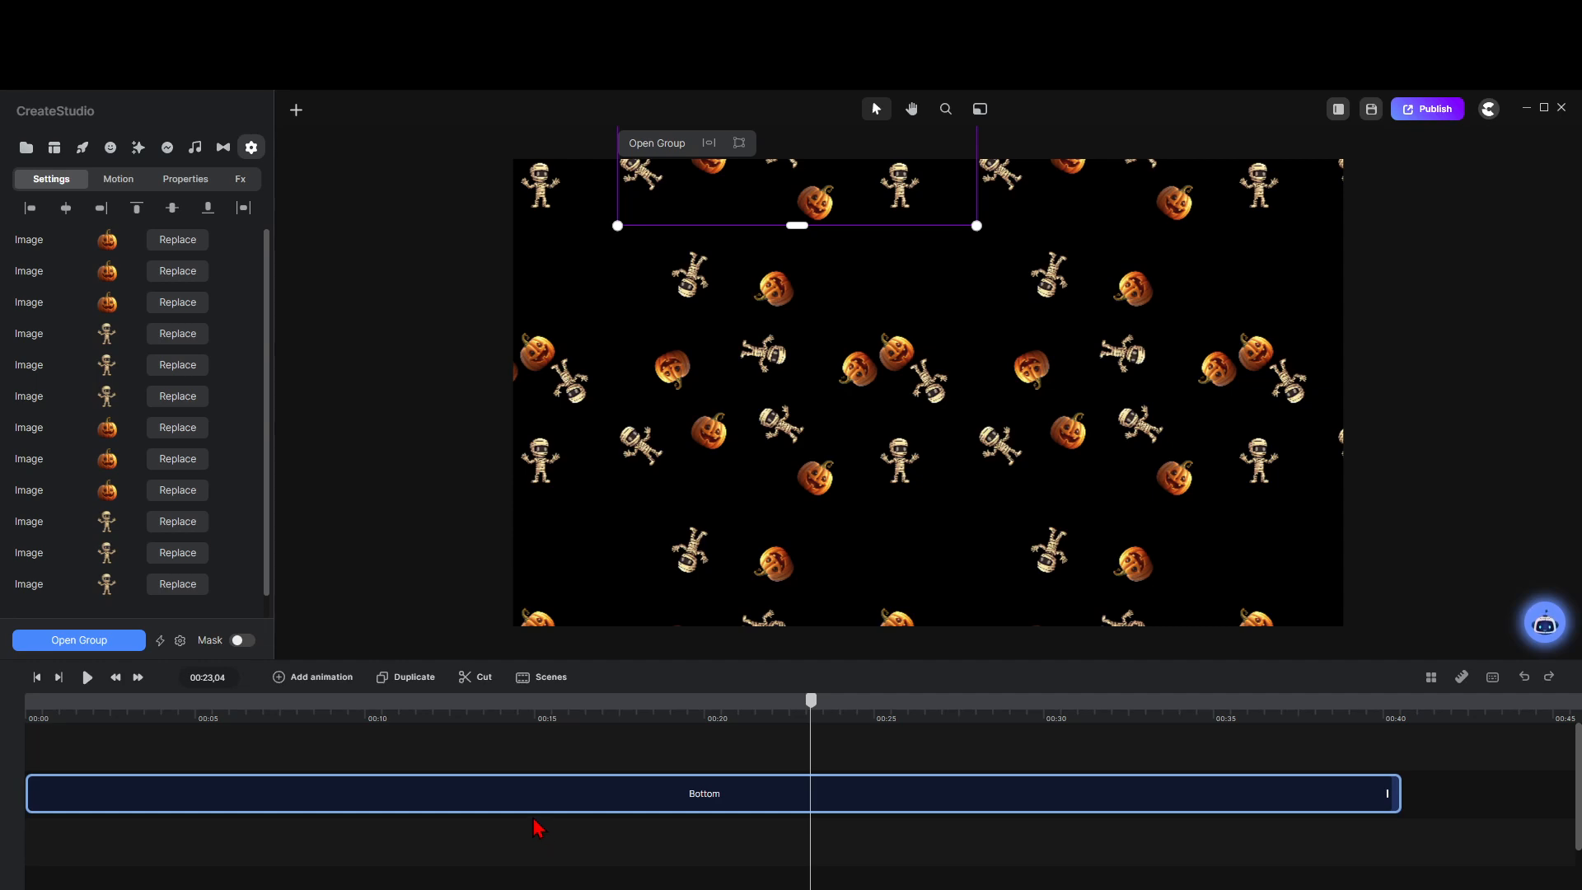
Step: Set the combined group's batch animation angle to 0%
double_click(1405, 816)
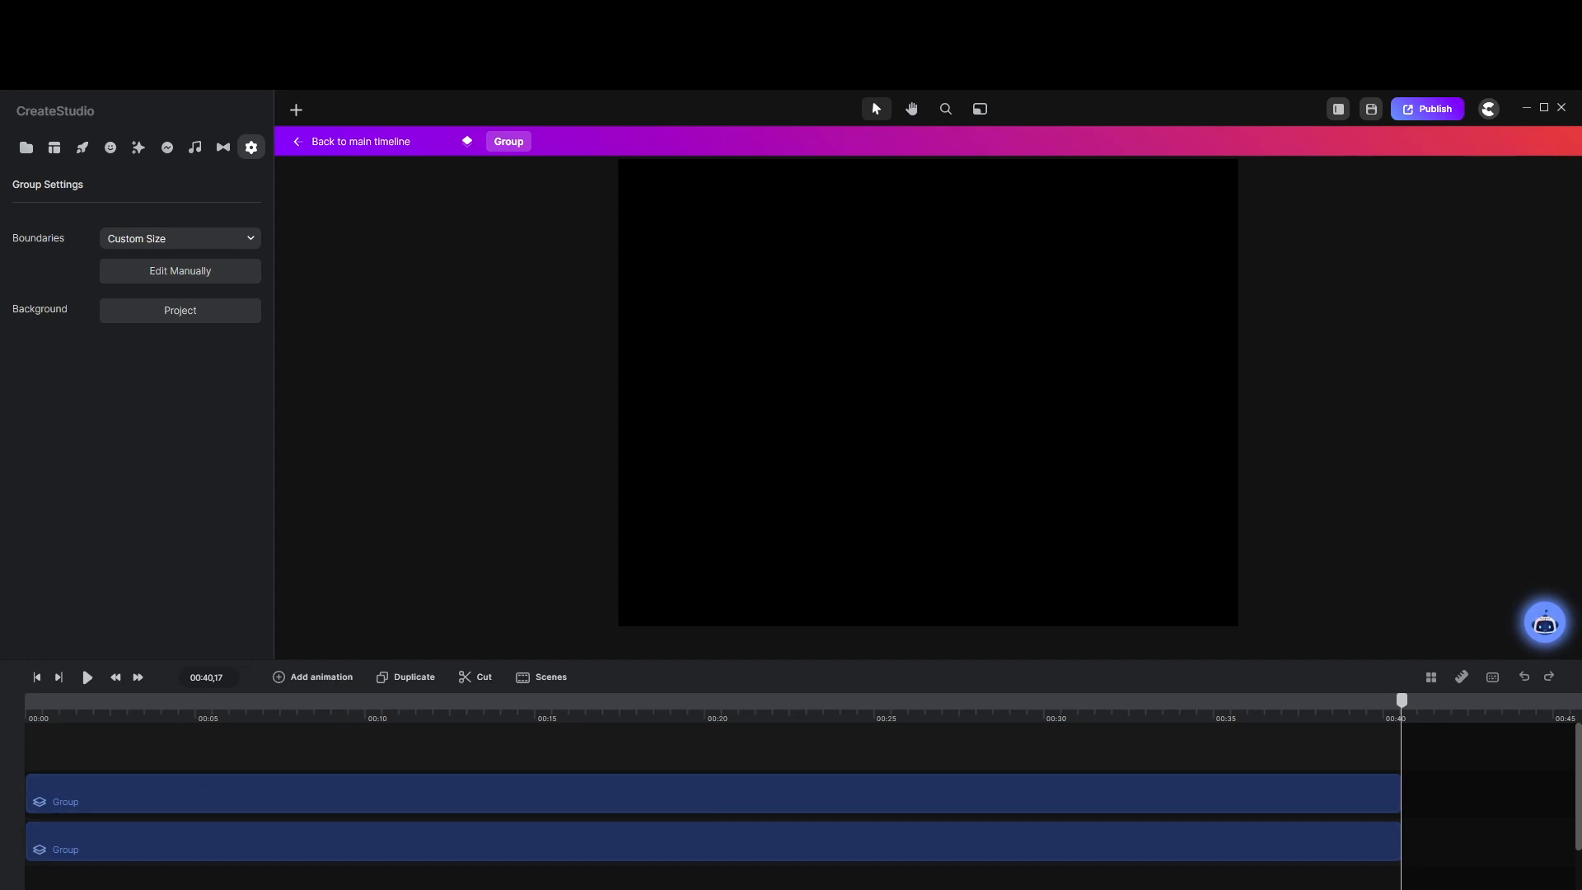
click(371, 148)
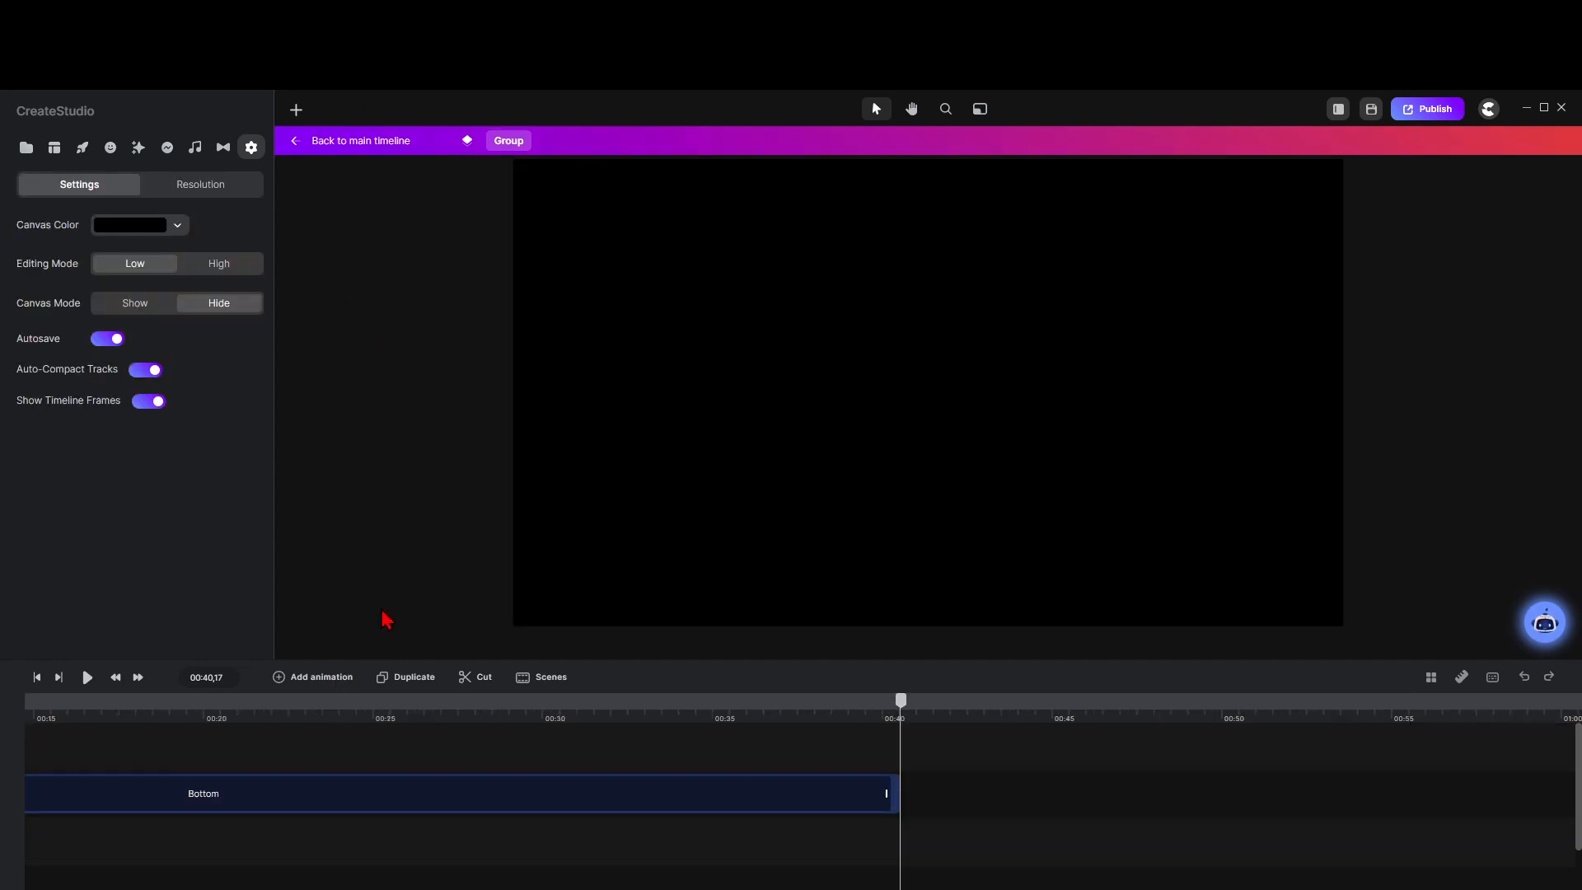
click(895, 794)
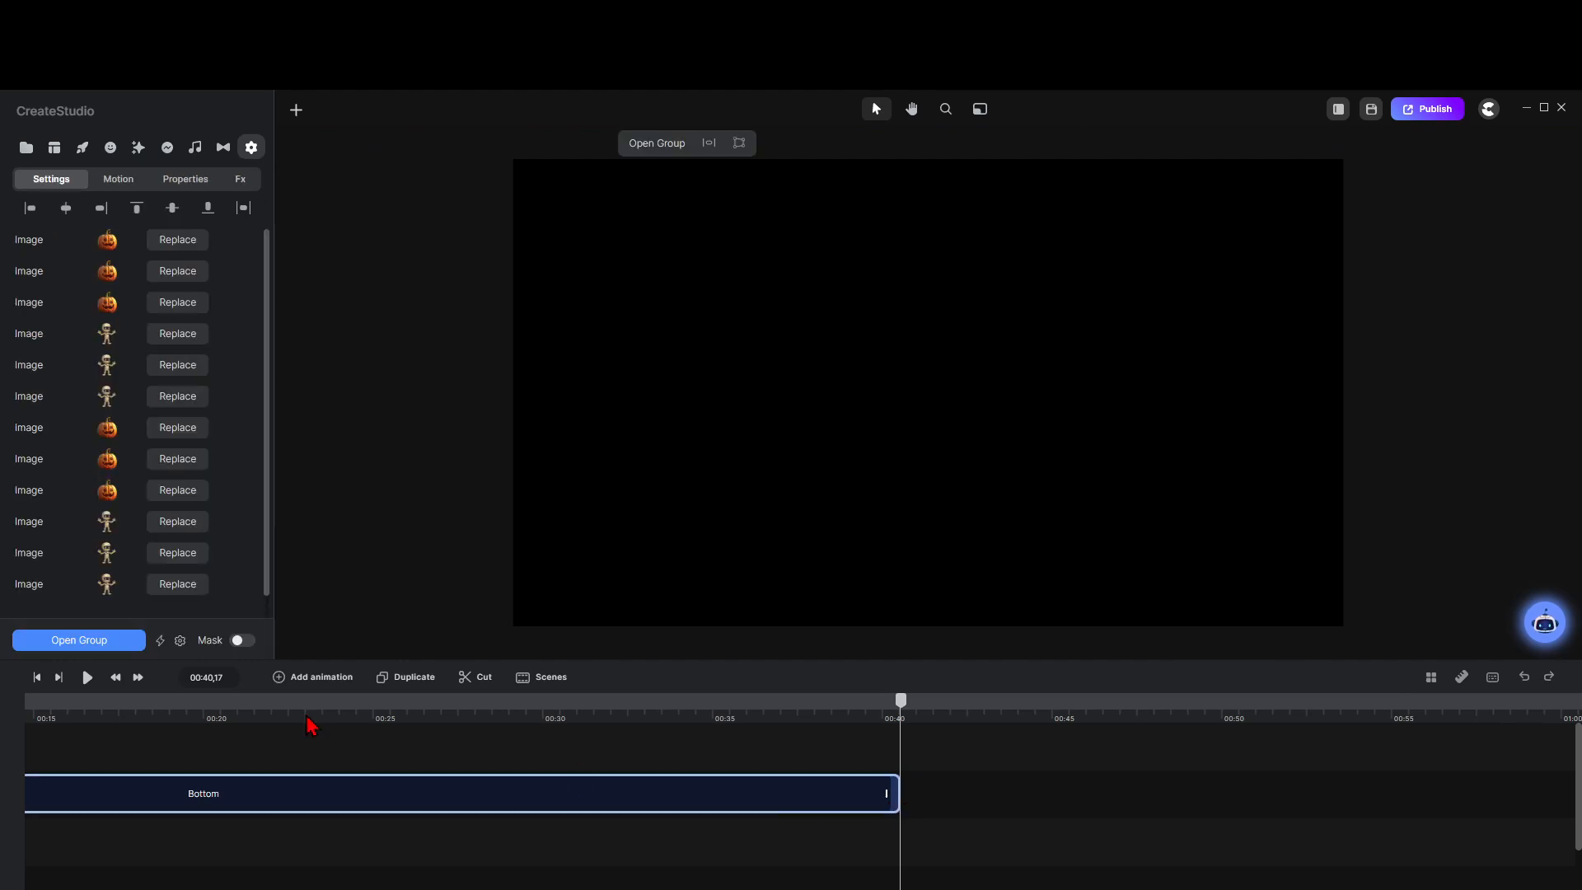
click(161, 642)
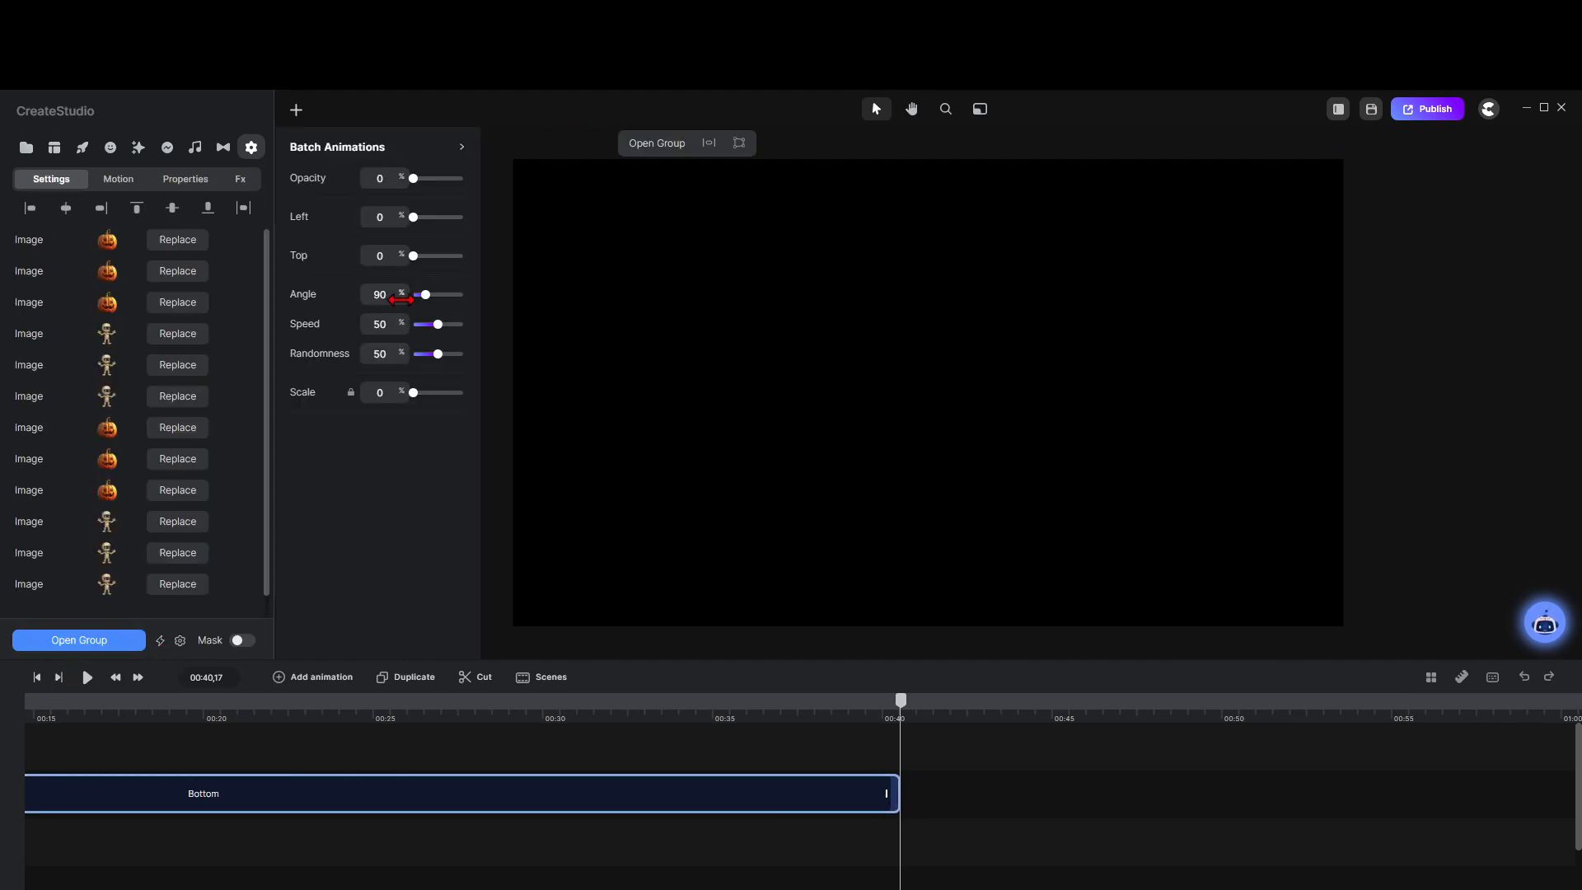
drag(425, 294, 399, 294)
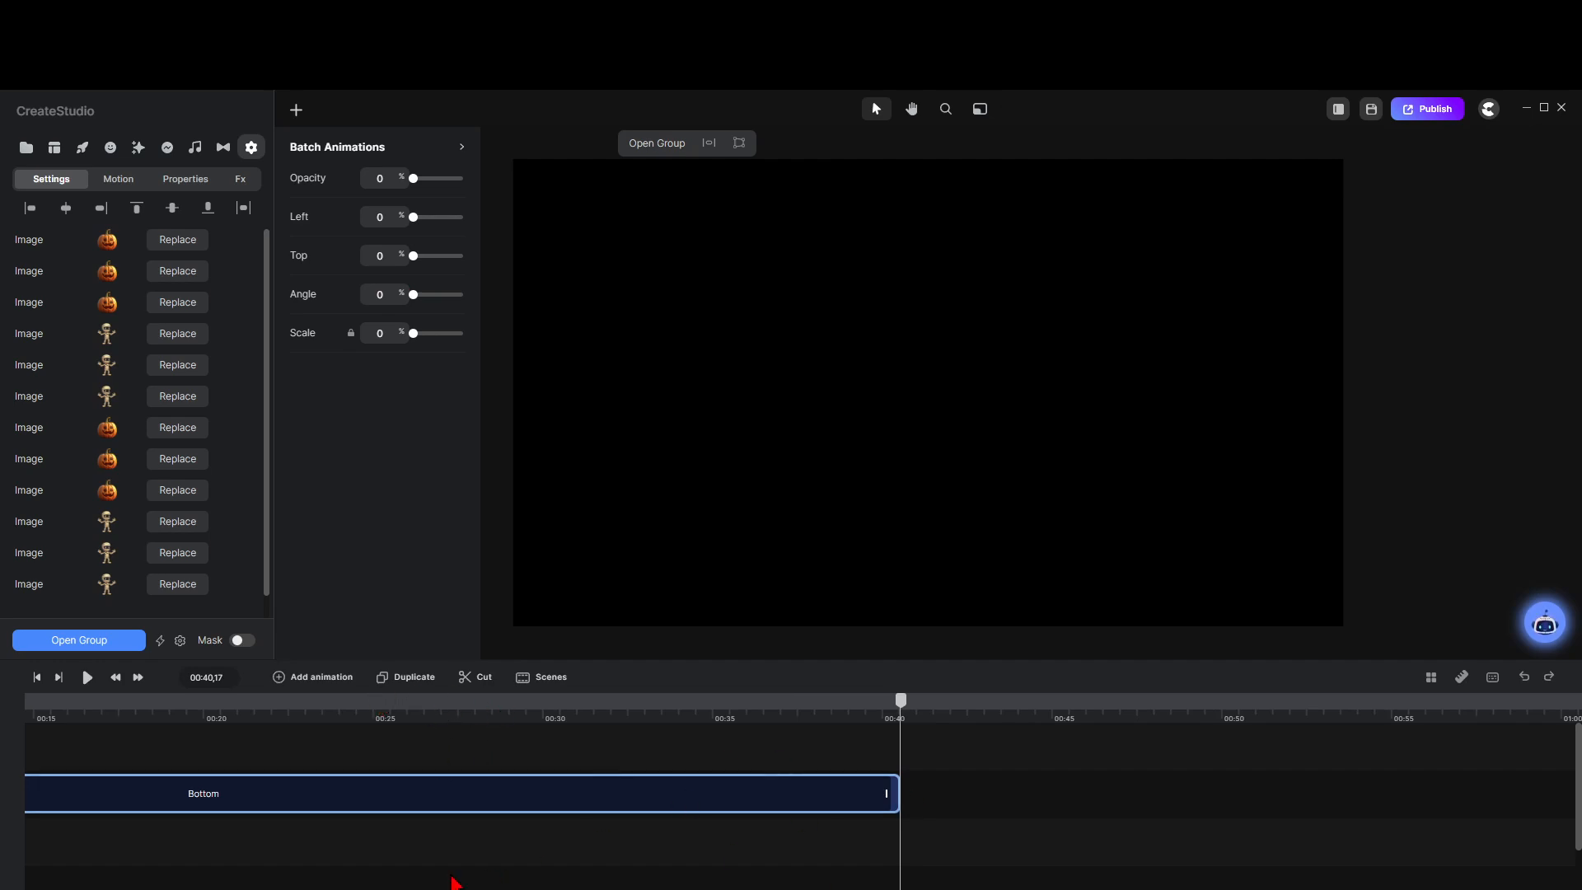
Step: Open the tiled group, select the tilted inner group, and set its batch animation angle to 75%
scroll(804, 793, left, 6)
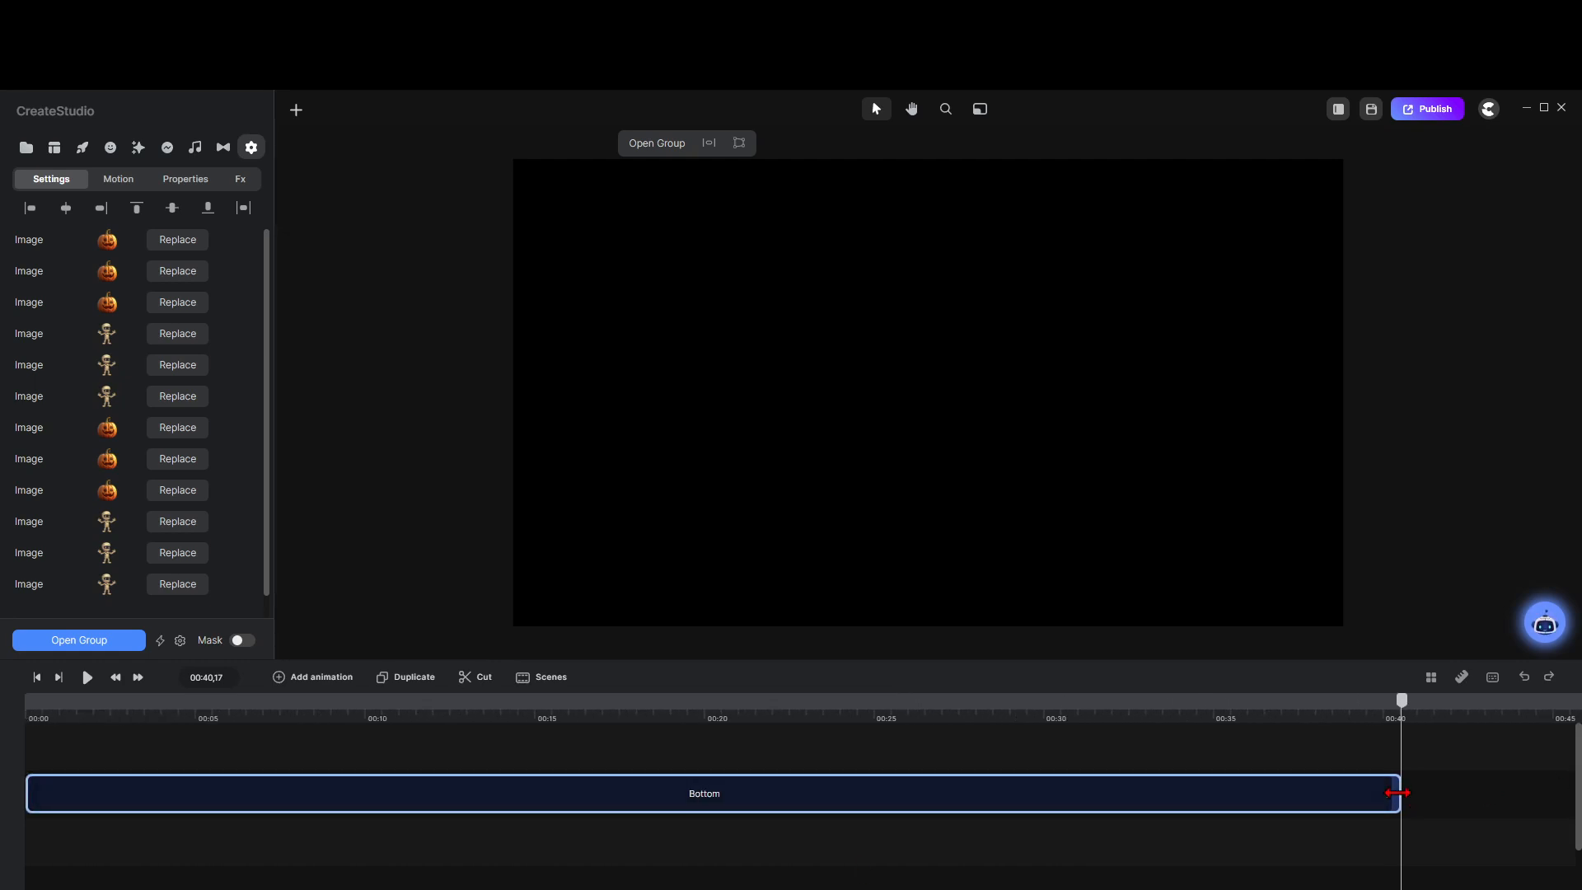
double_click(1392, 792)
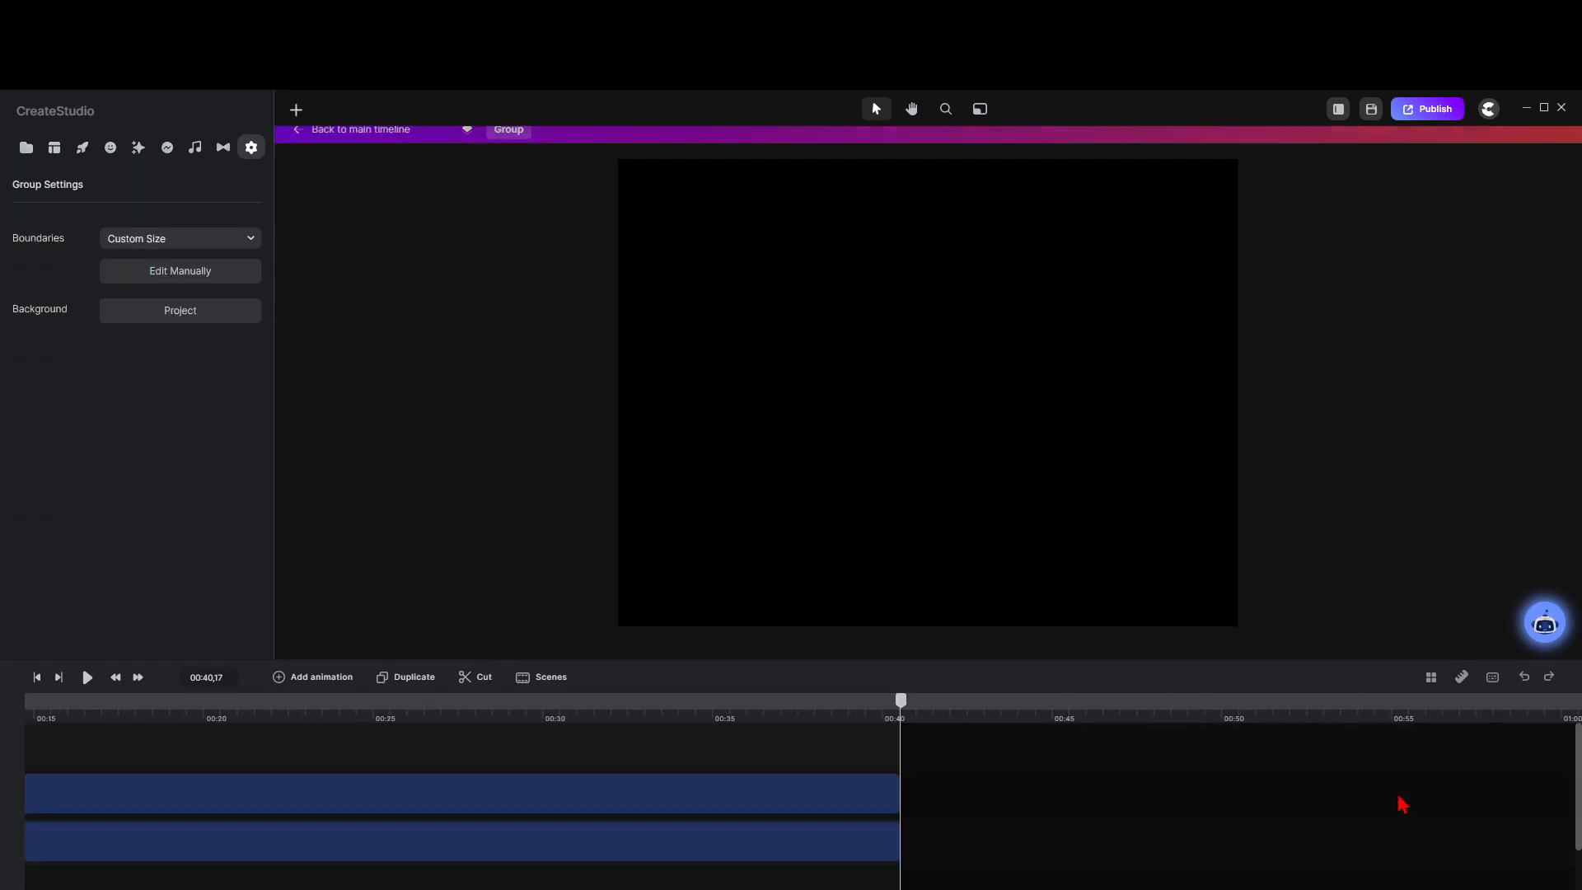
click(511, 805)
drag(898, 715, 672, 736)
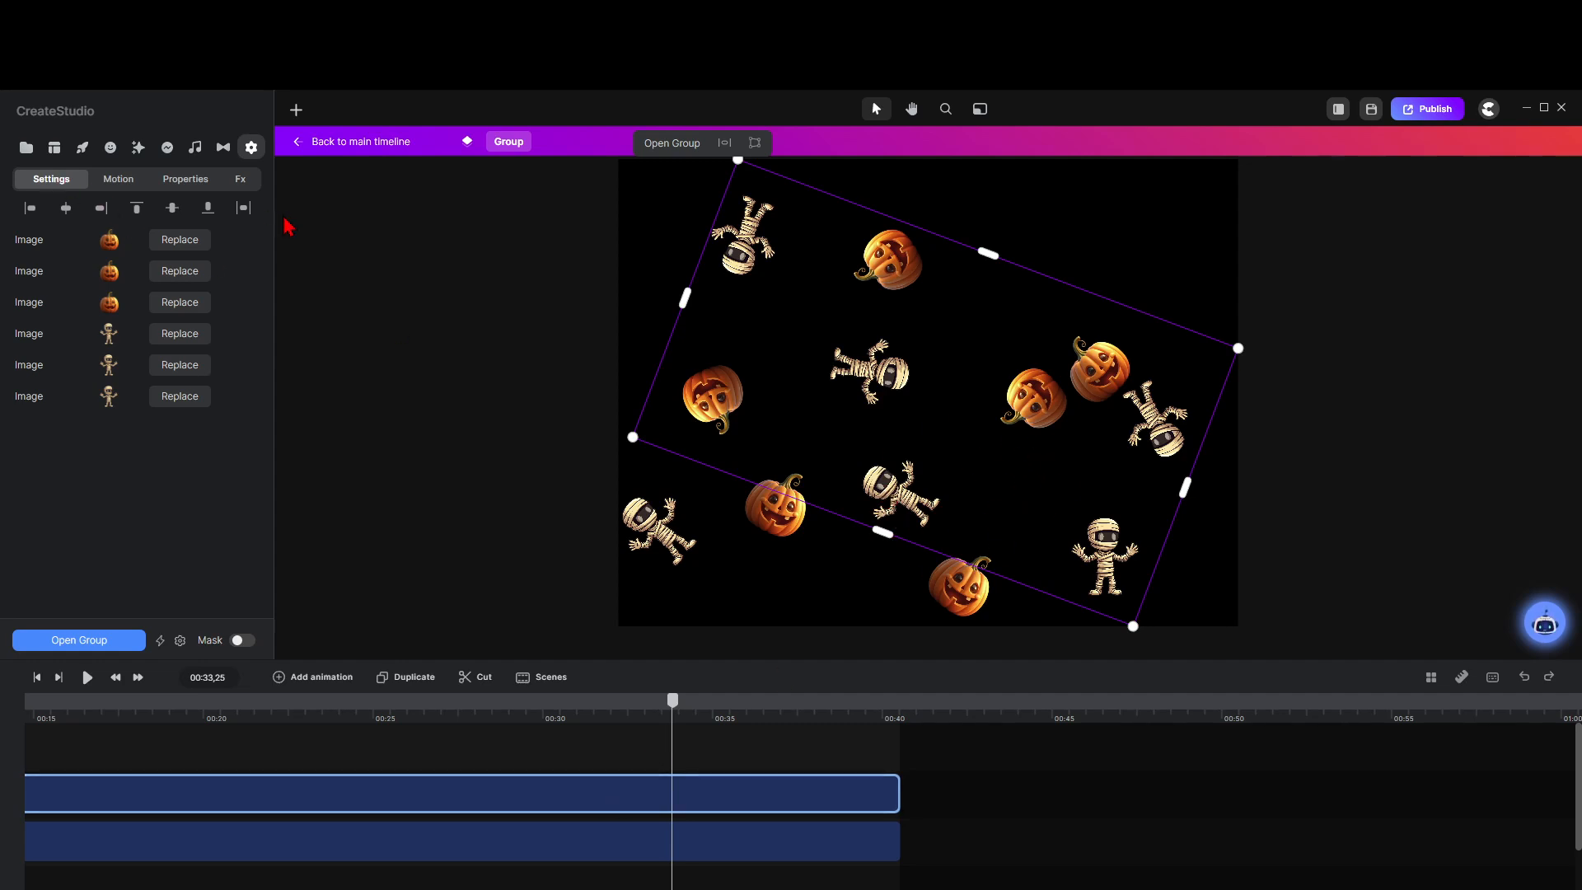
click(195, 188)
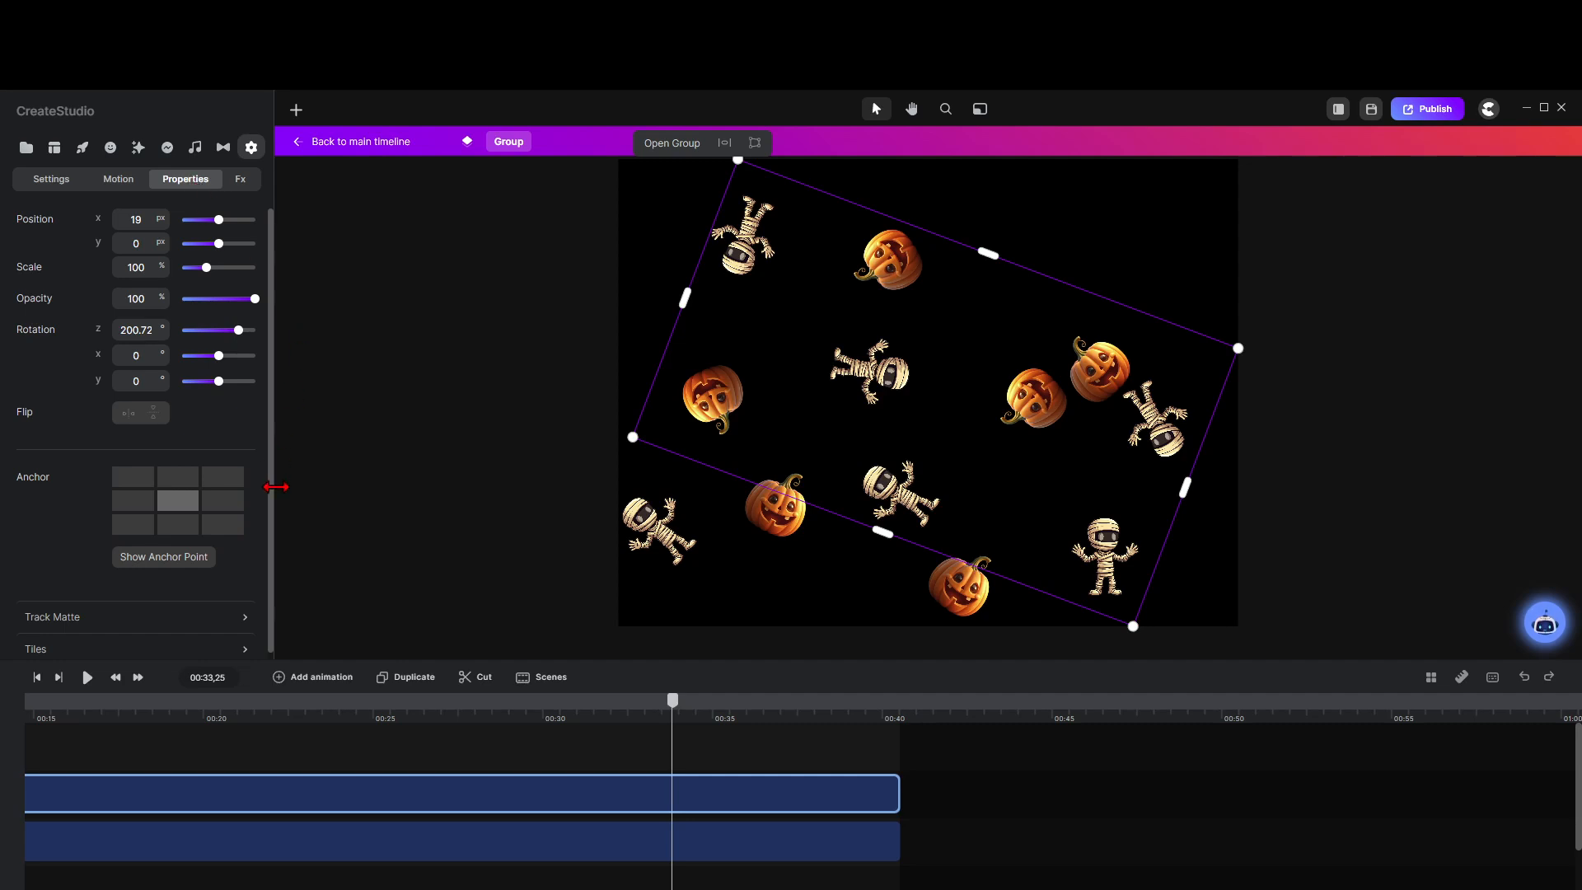
click(399, 636)
click(367, 792)
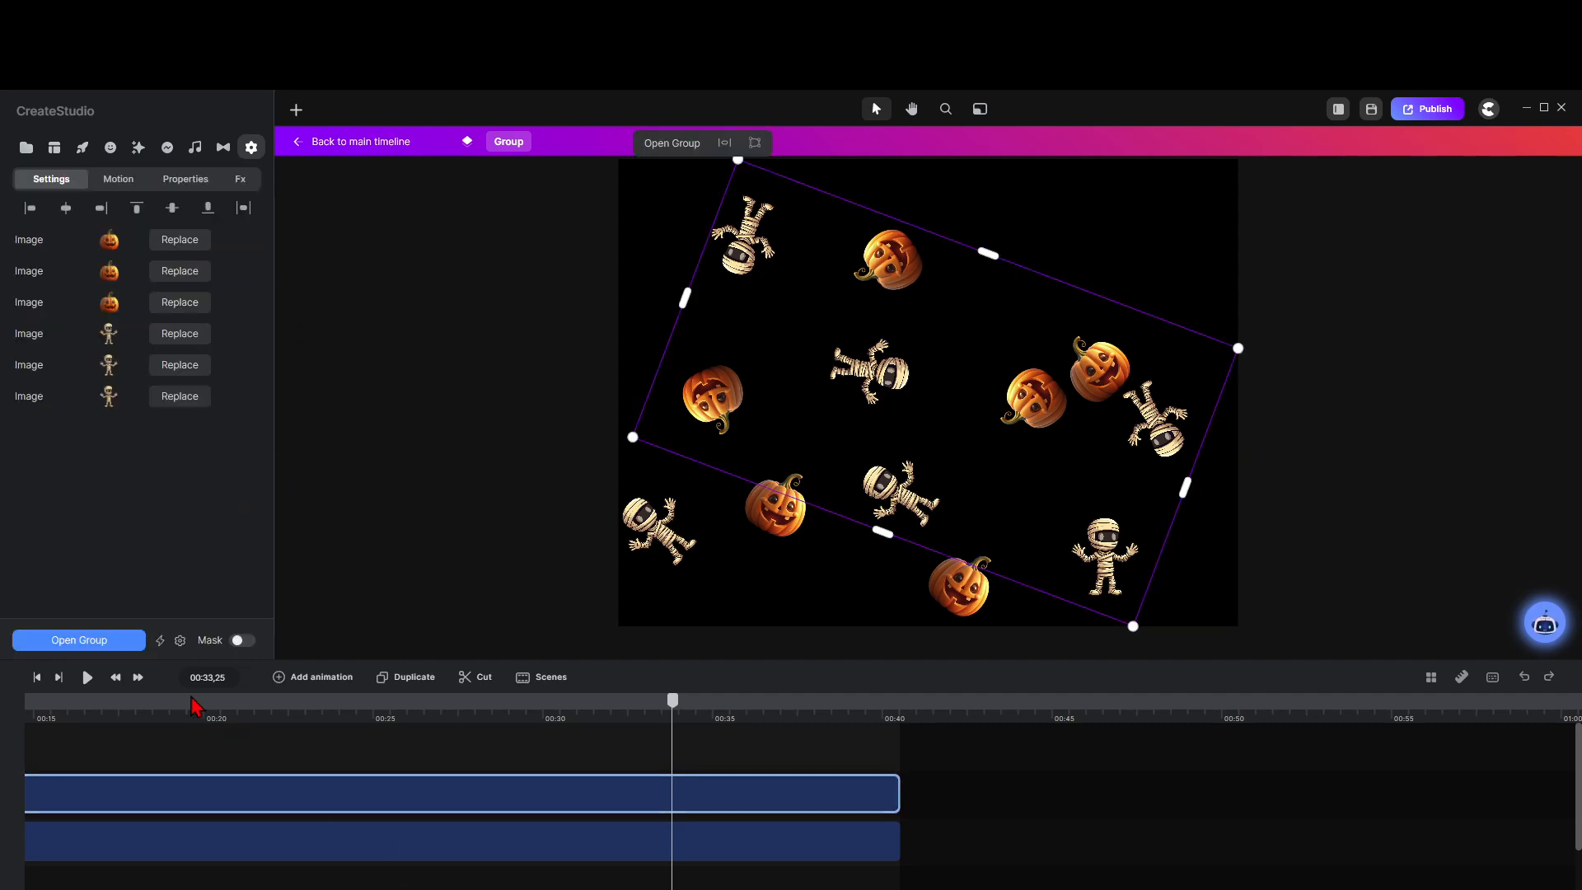
click(161, 641)
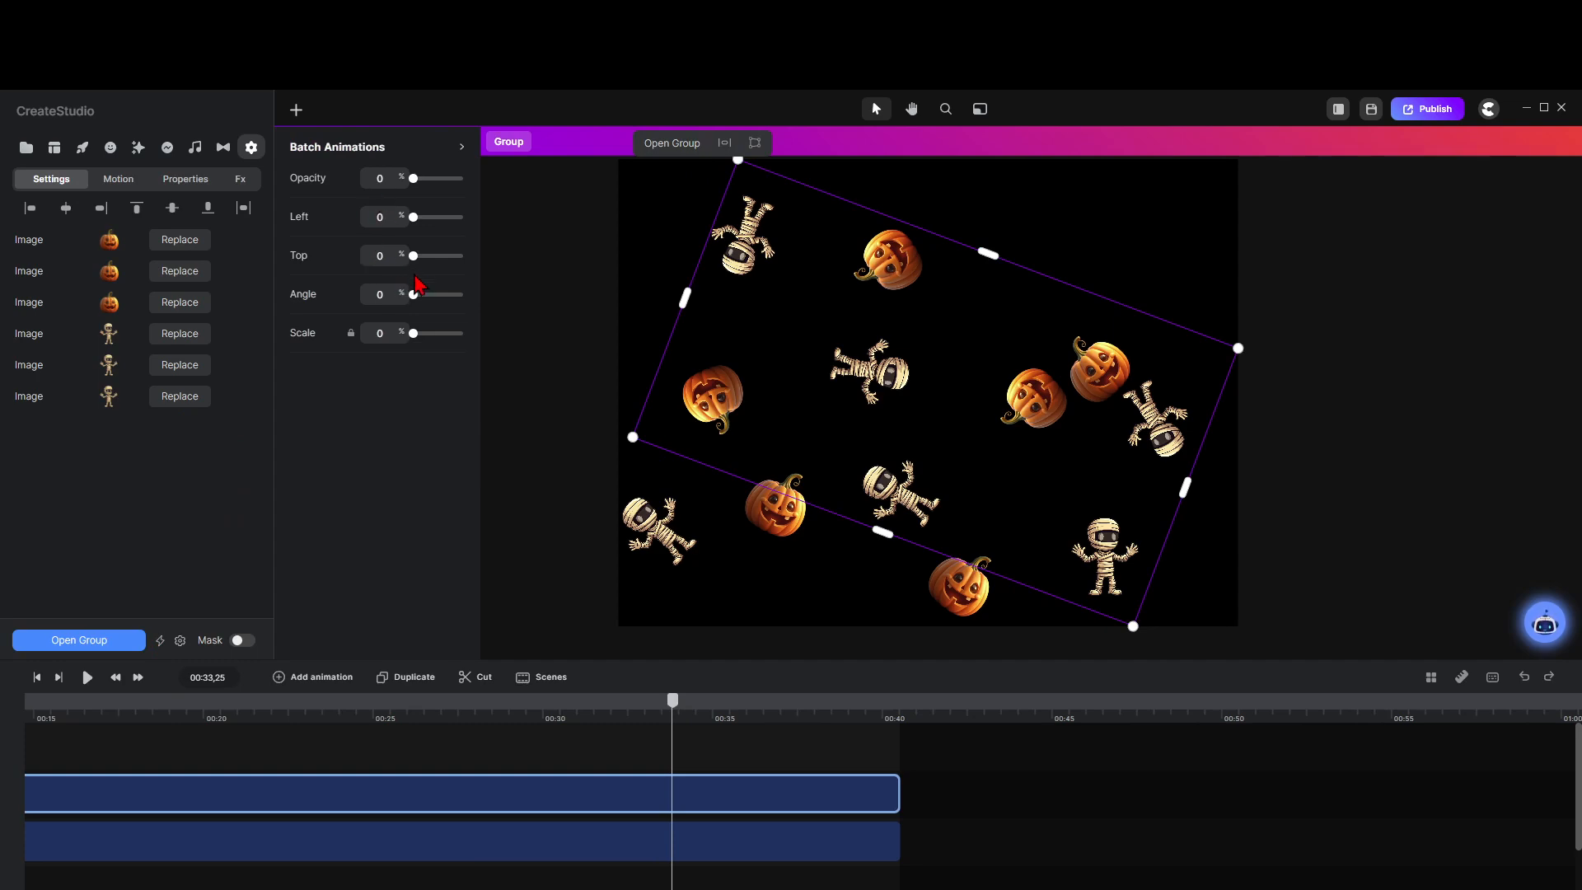
drag(412, 294, 419, 297)
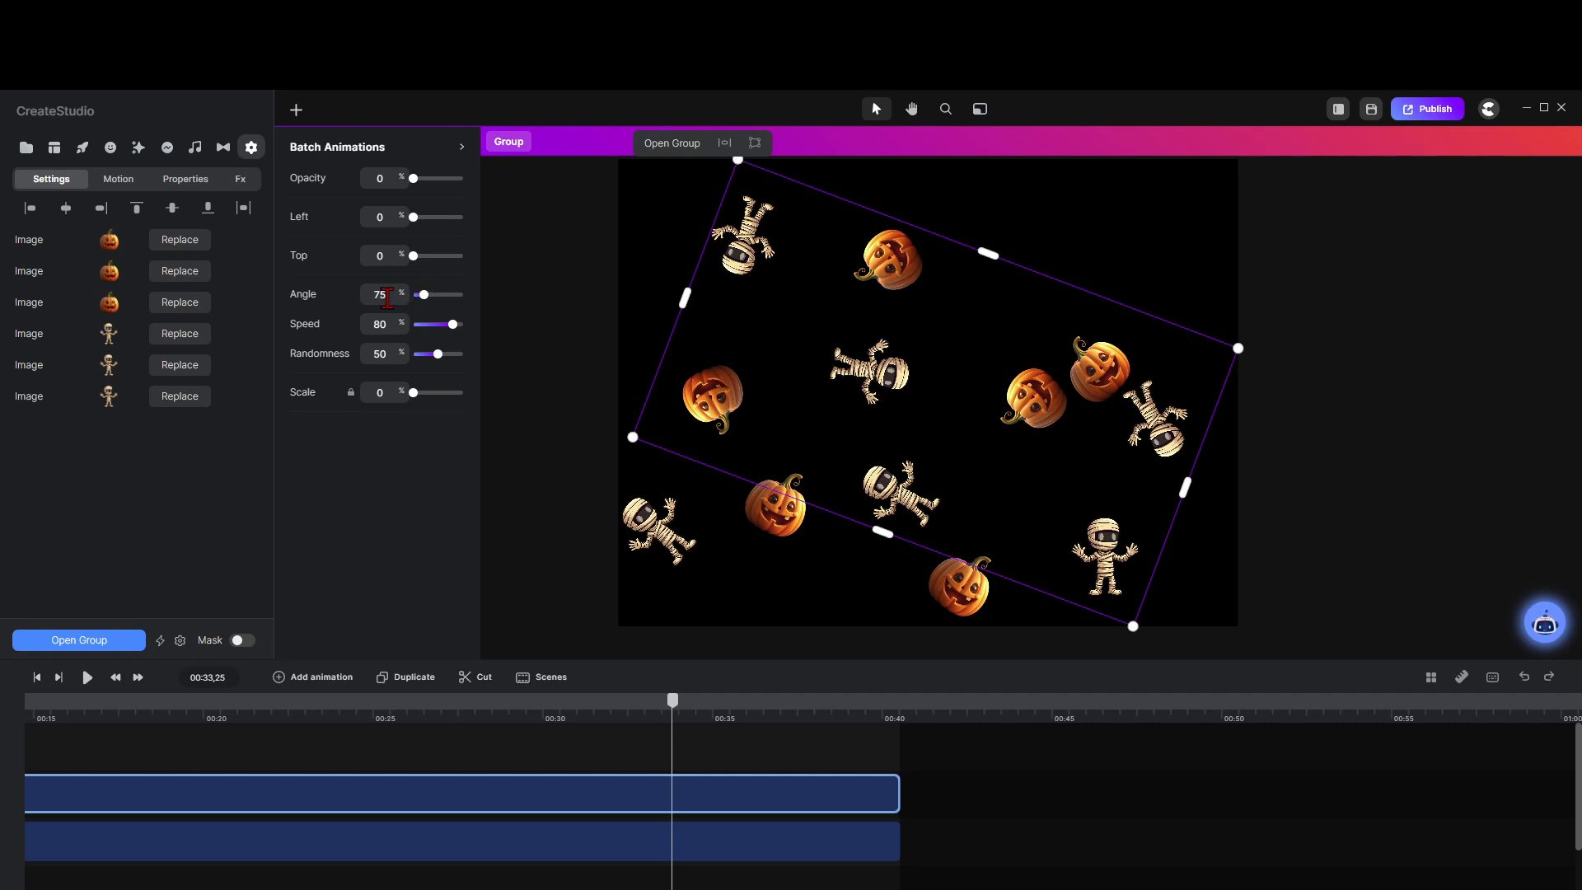
double_click(387, 296)
Step: Delete the upright inner group and duplicate the tilted inner group in its place
click(453, 855)
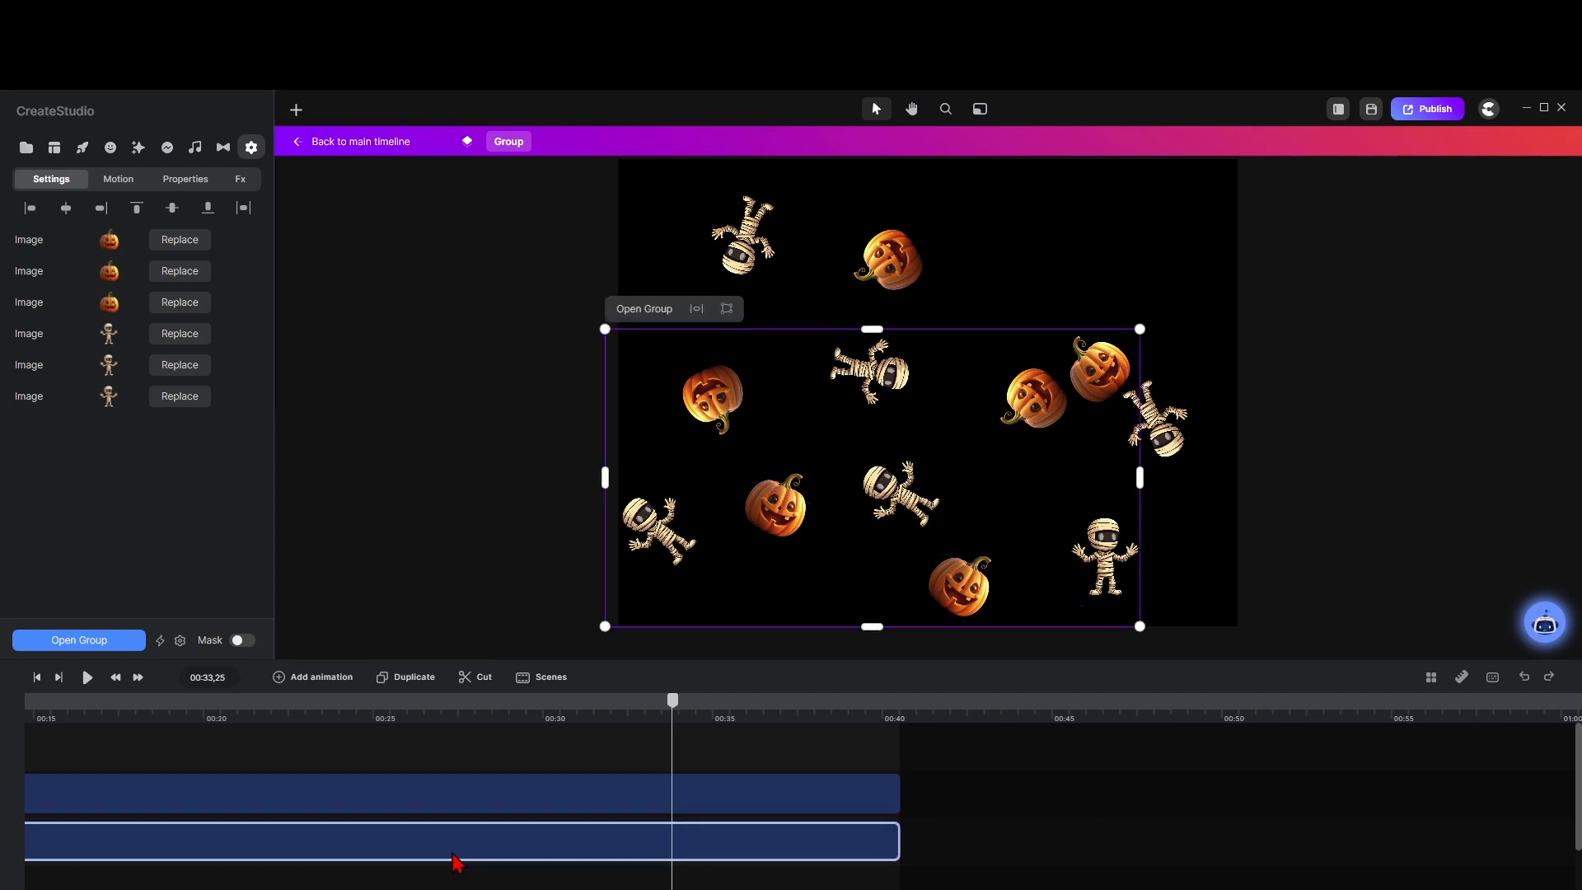
key(Delete)
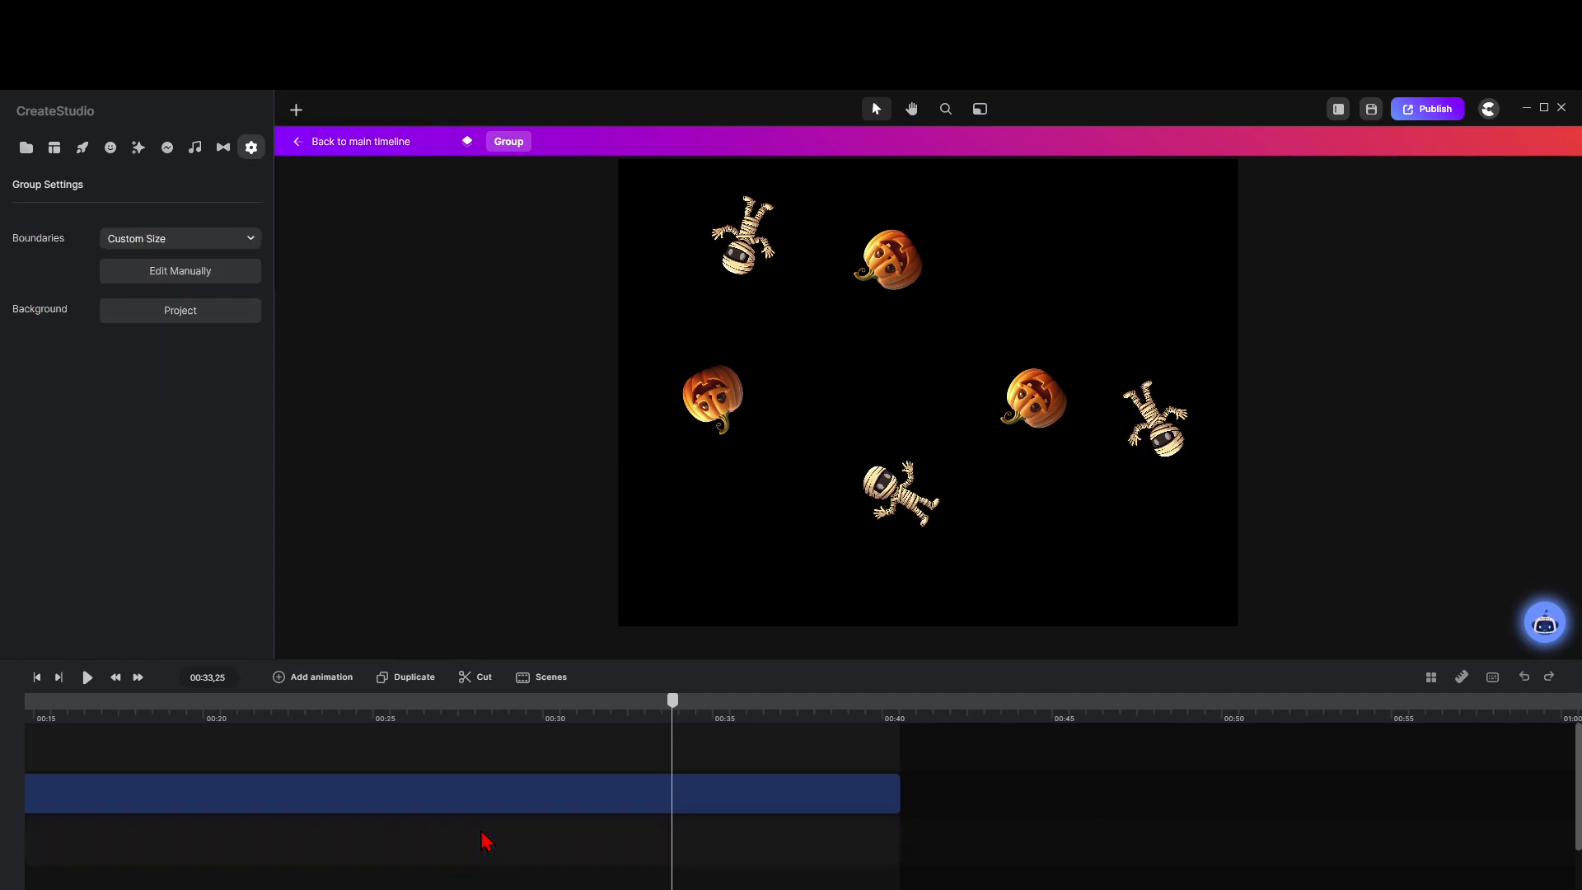
click(453, 793)
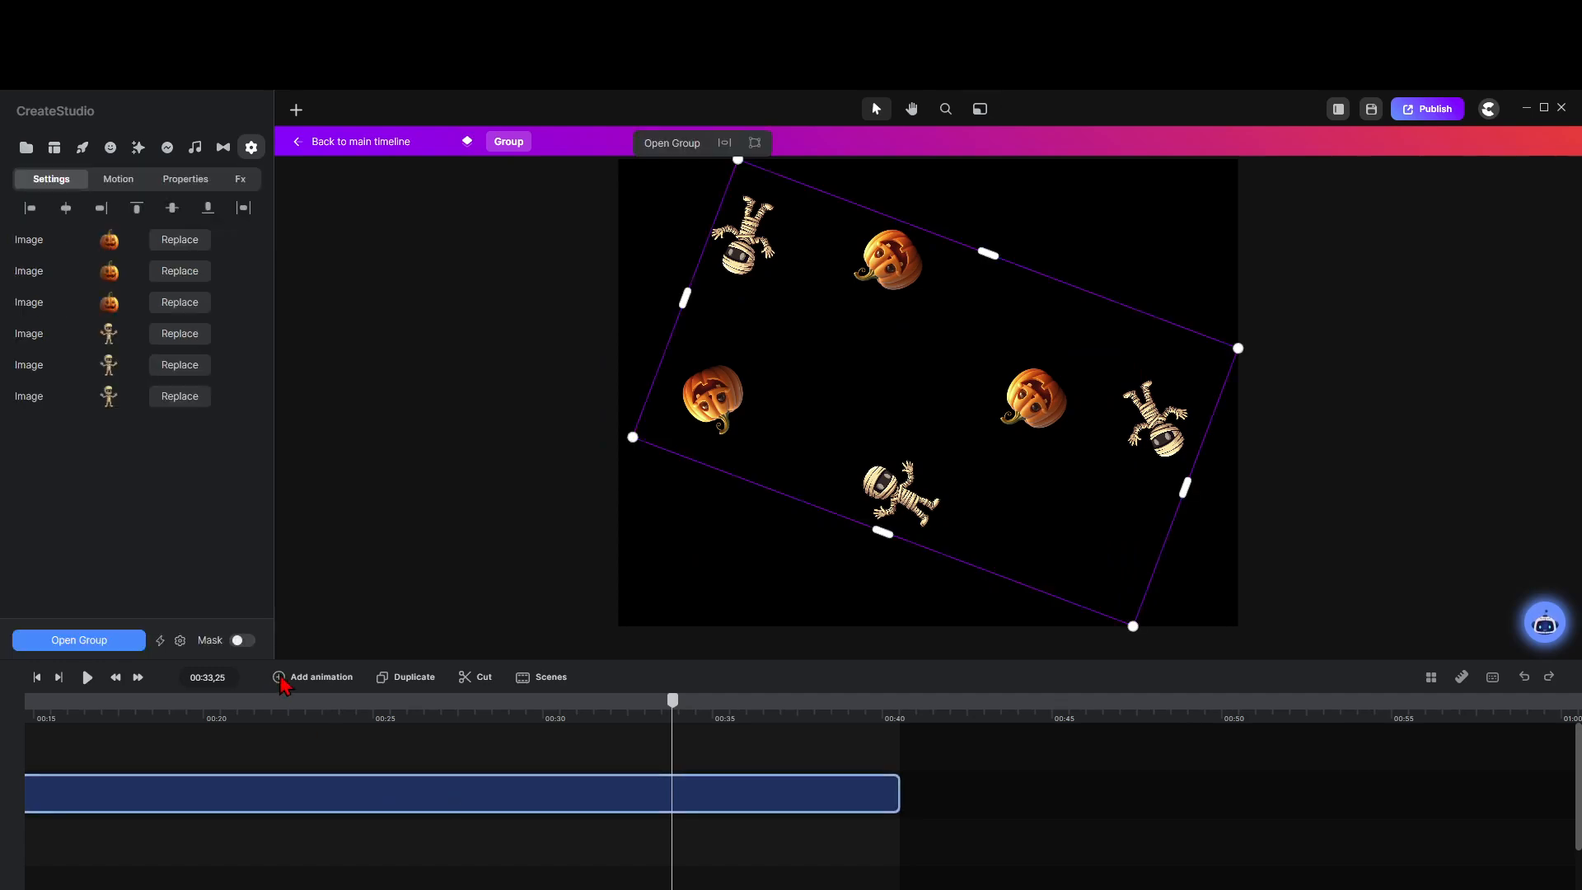
click(399, 678)
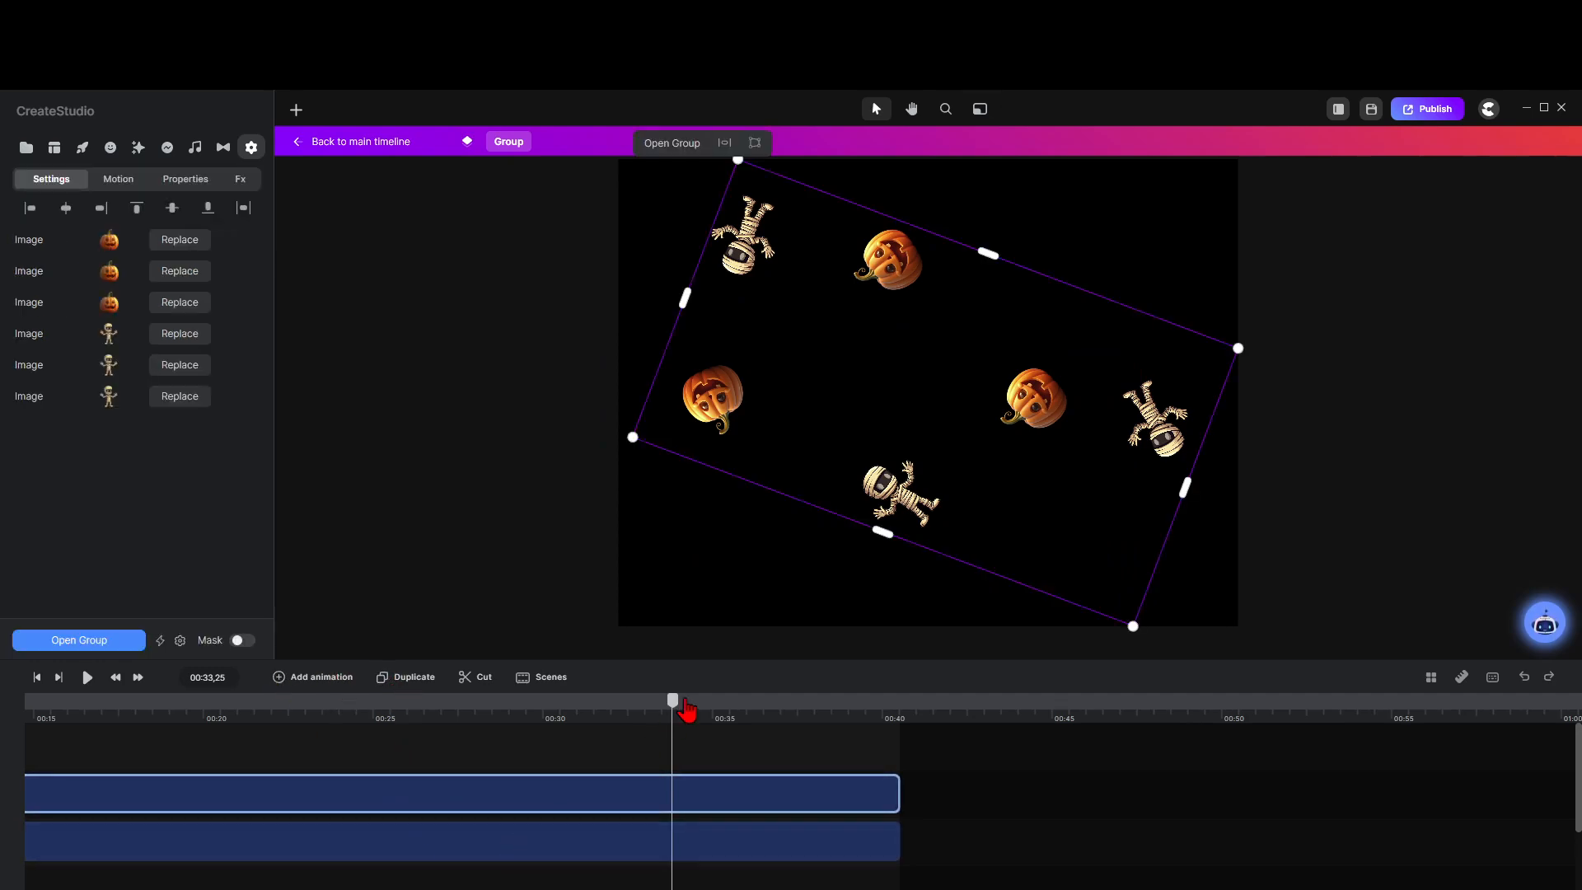
Step: Move and counter-rotate the duplicate so its mummies and pumpkins fall between the originals, and return to the main timeline
drag(914, 506, 976, 571)
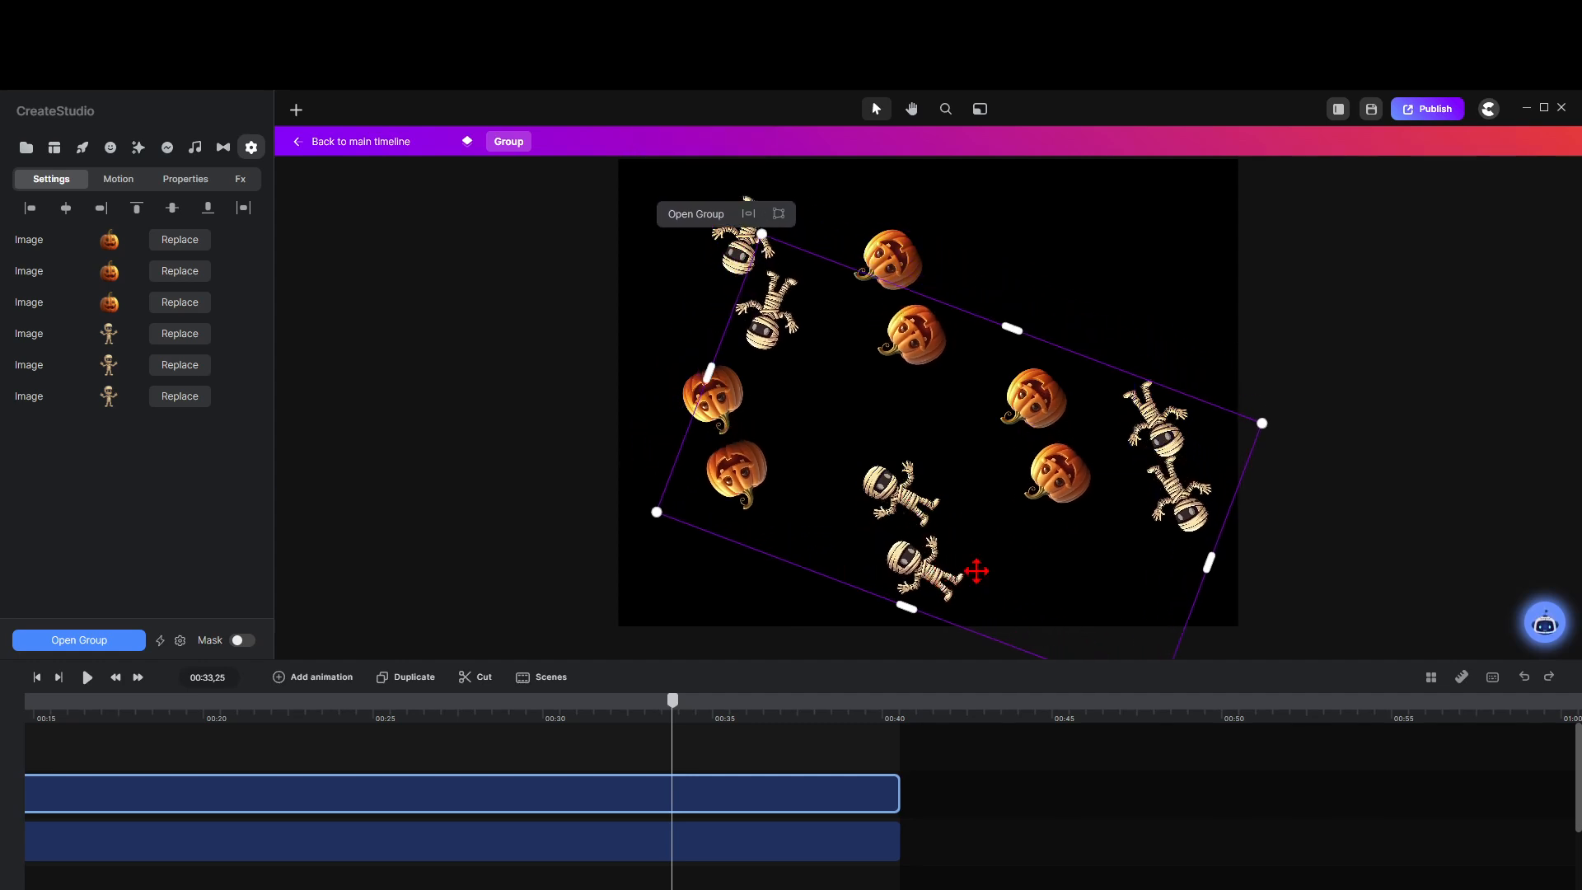
drag(1278, 417, 1218, 131)
drag(1038, 408, 1095, 365)
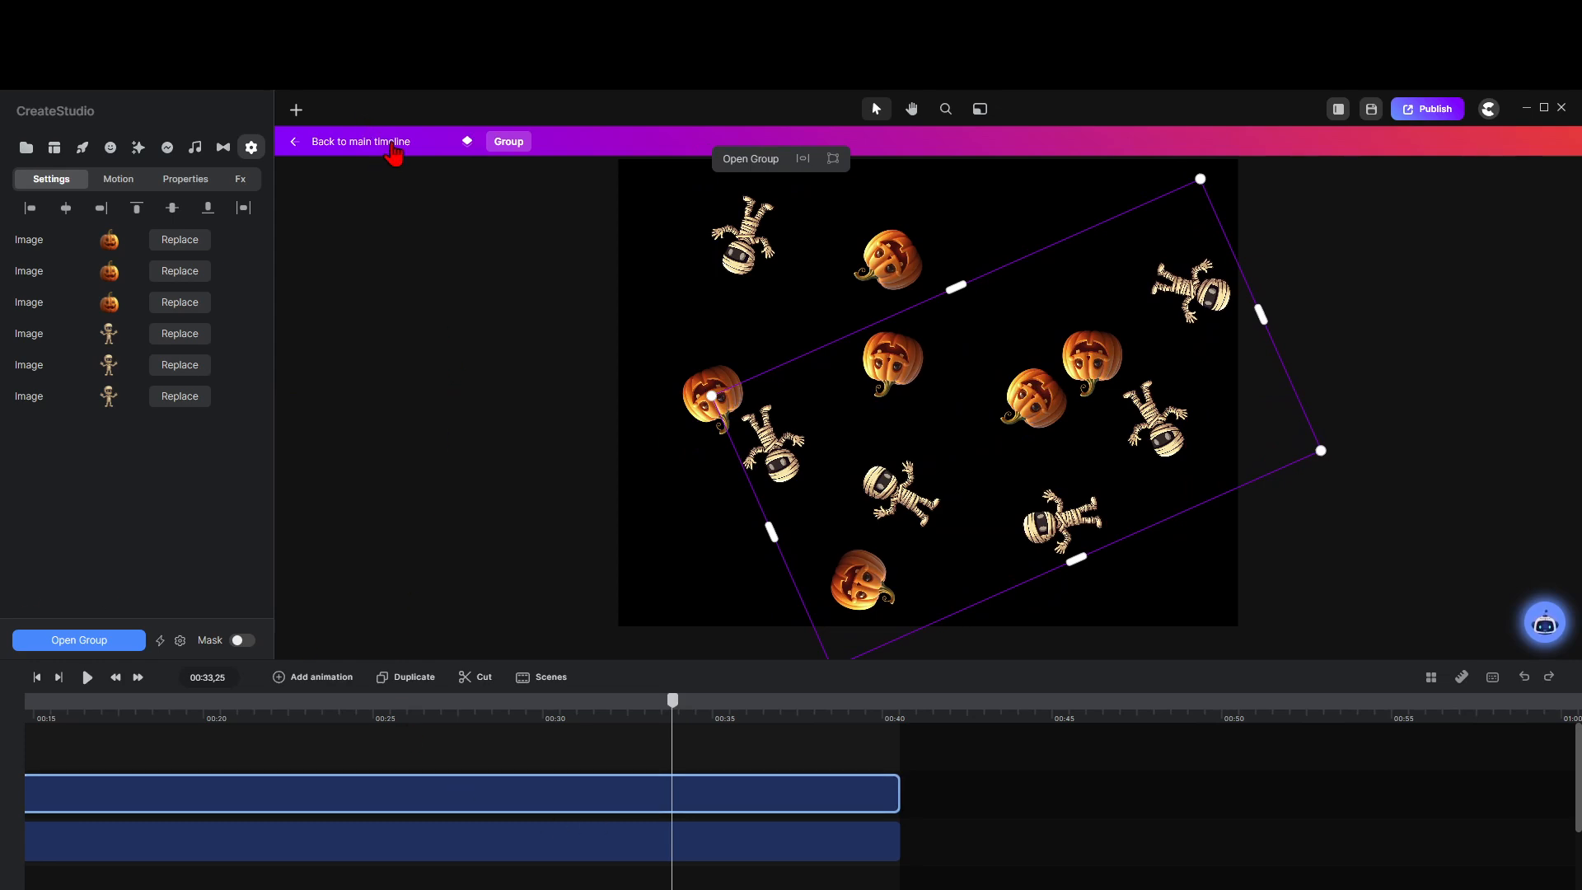
click(394, 147)
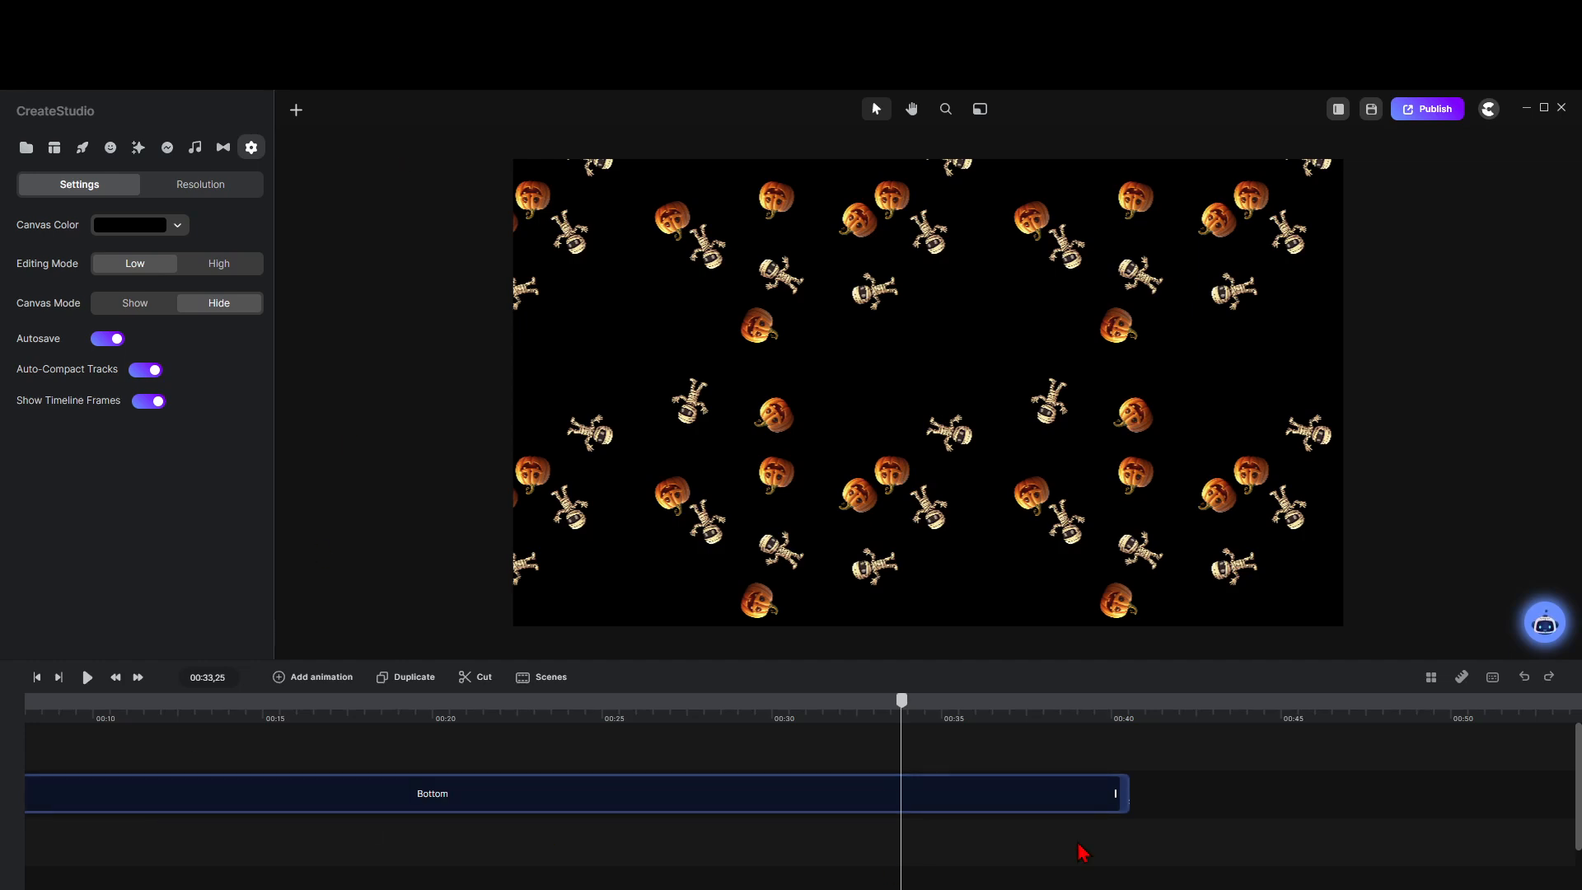
Step: Scrub through the opening seconds and play the scene from the start to check the rotation and falling motion
drag(909, 713, 410, 719)
drag(252, 739, 1, 745)
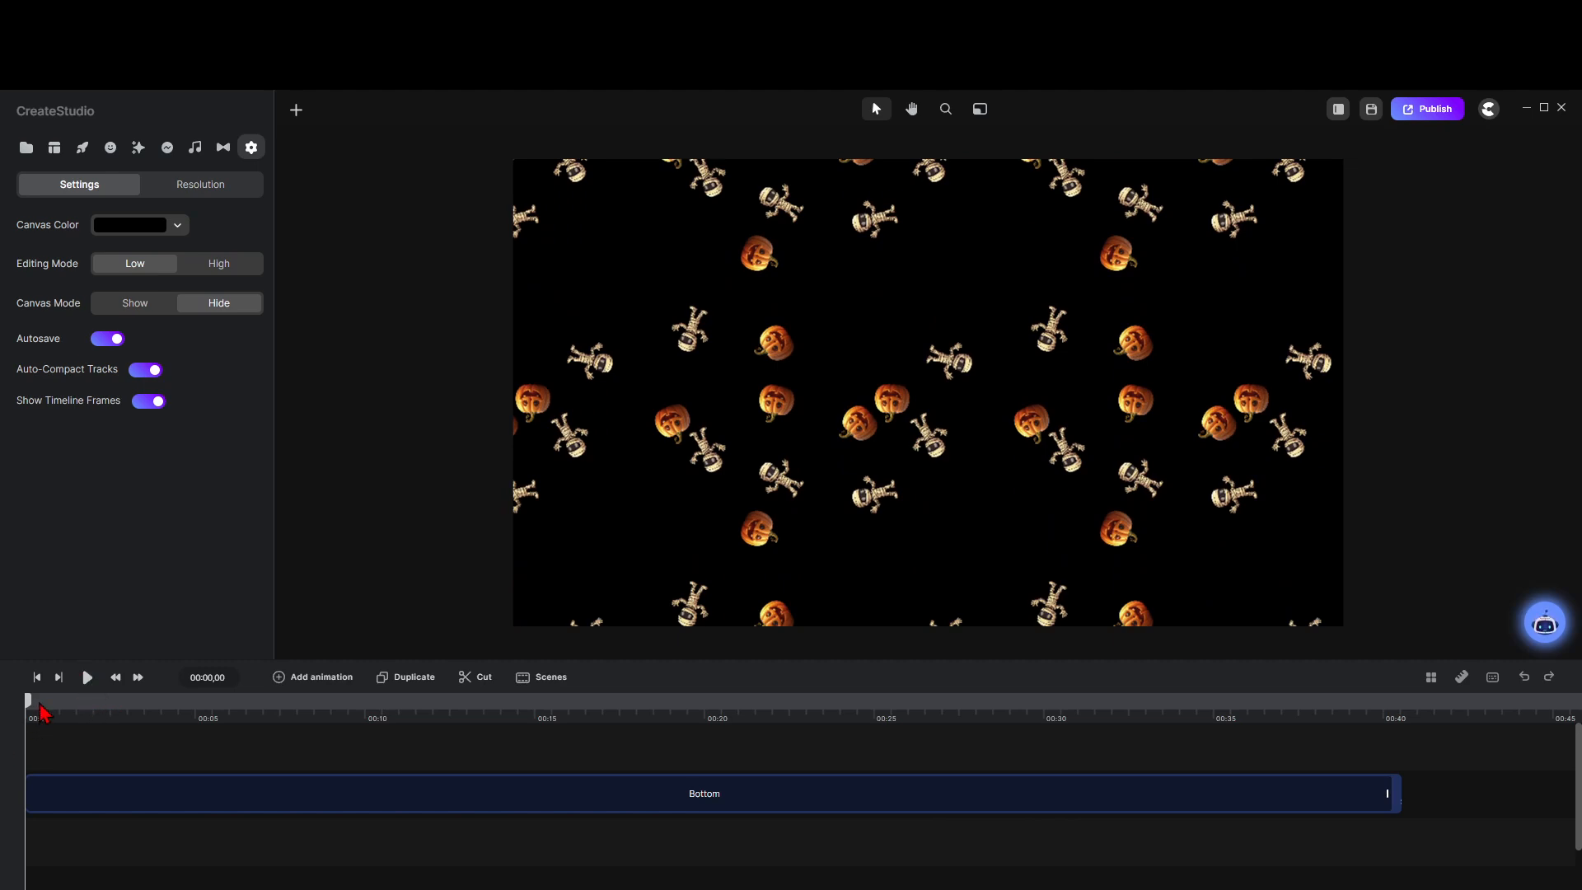
drag(37, 709, 289, 736)
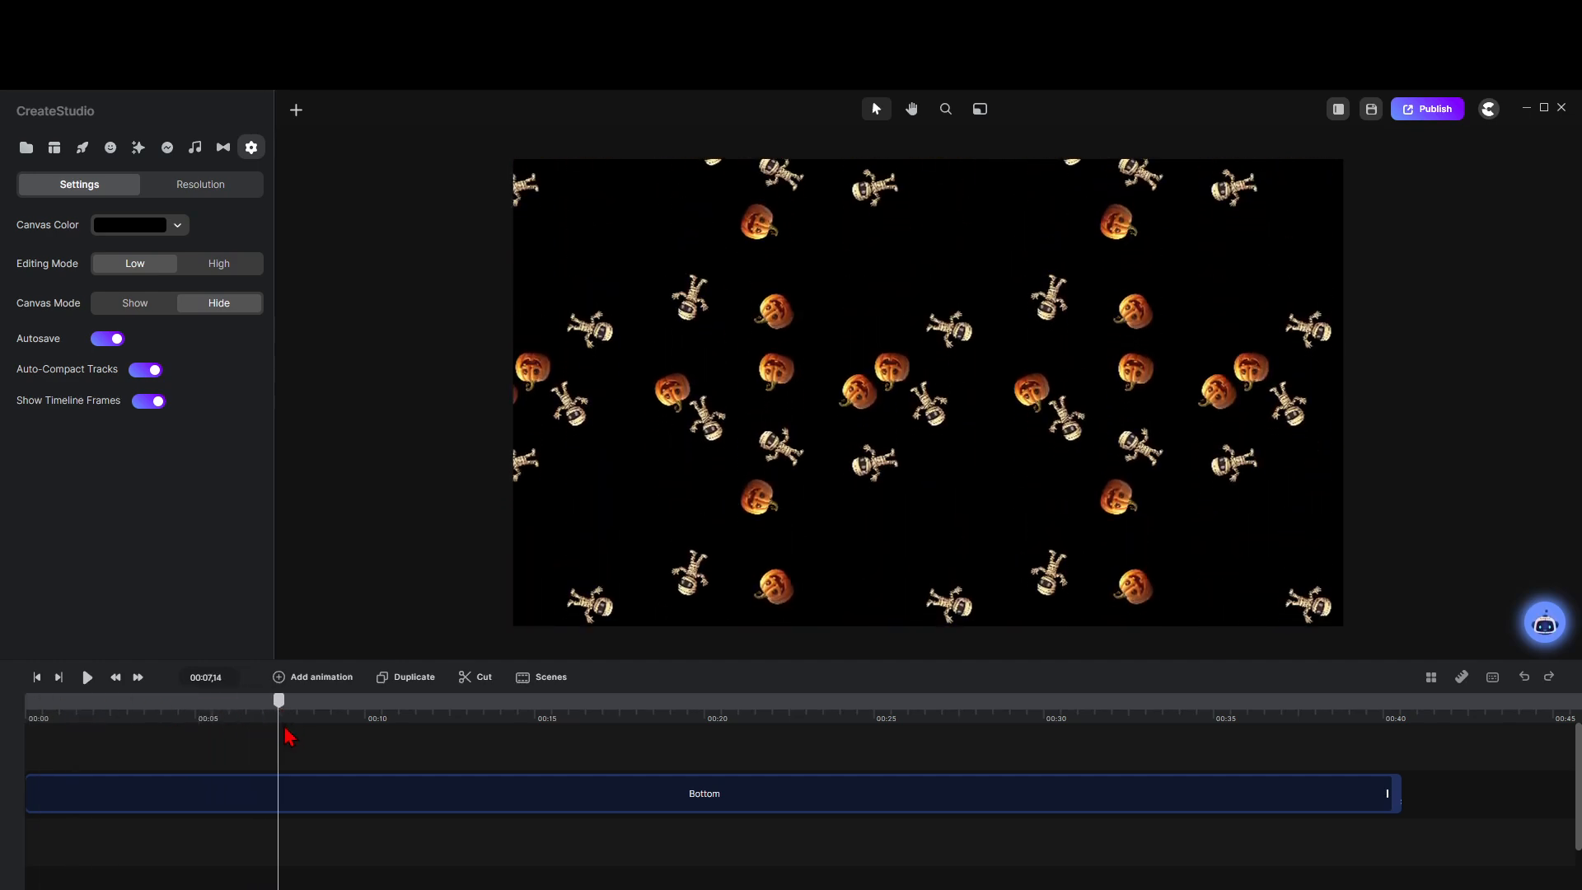
drag(285, 729, 1, 714)
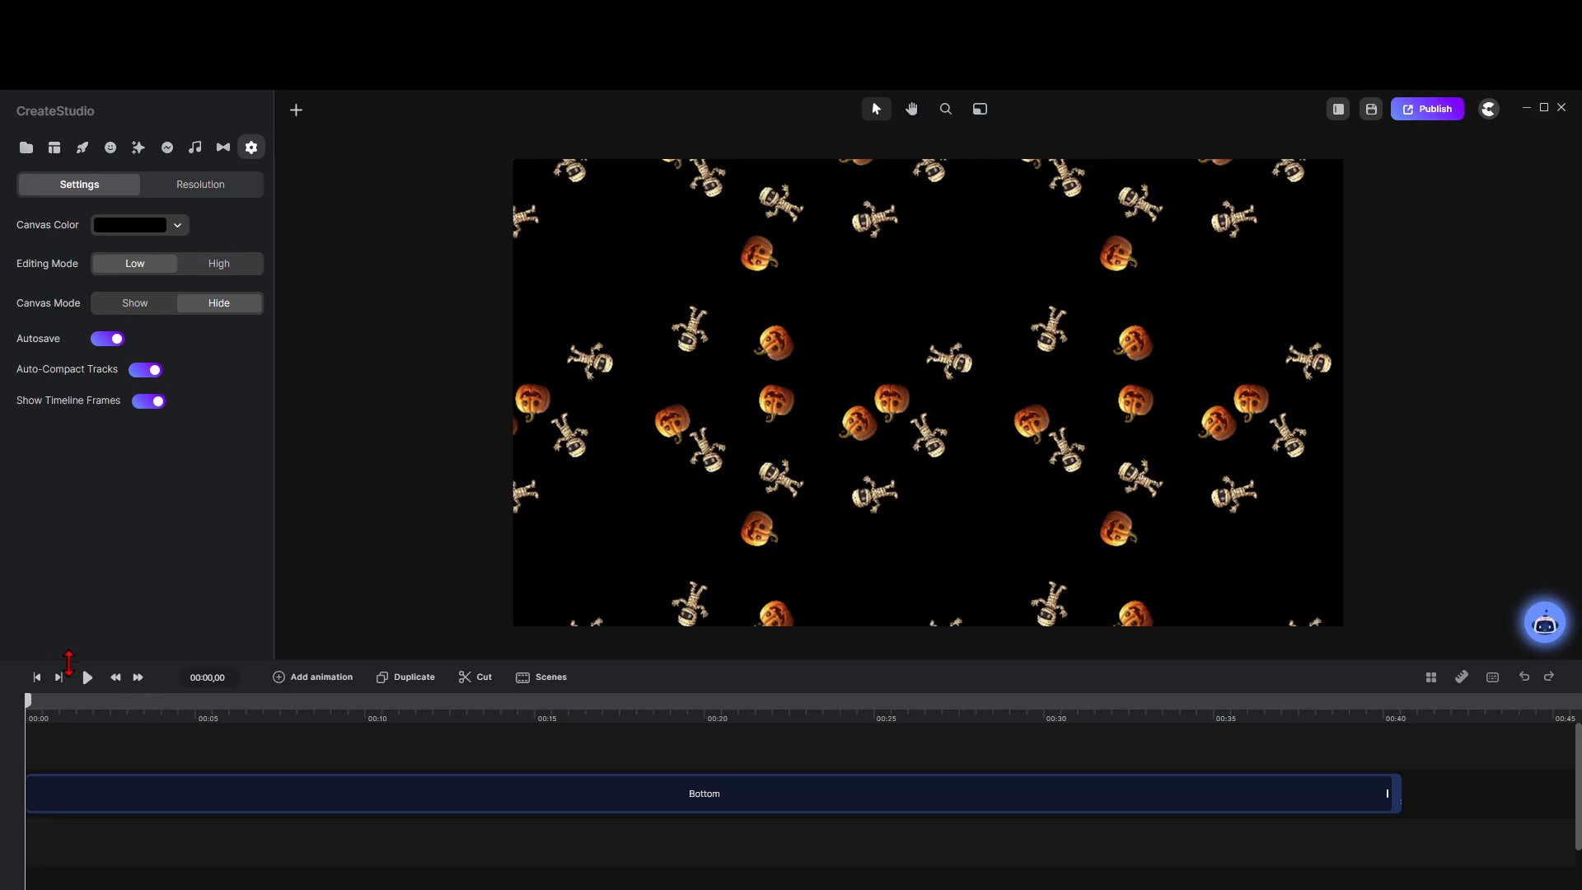
click(87, 679)
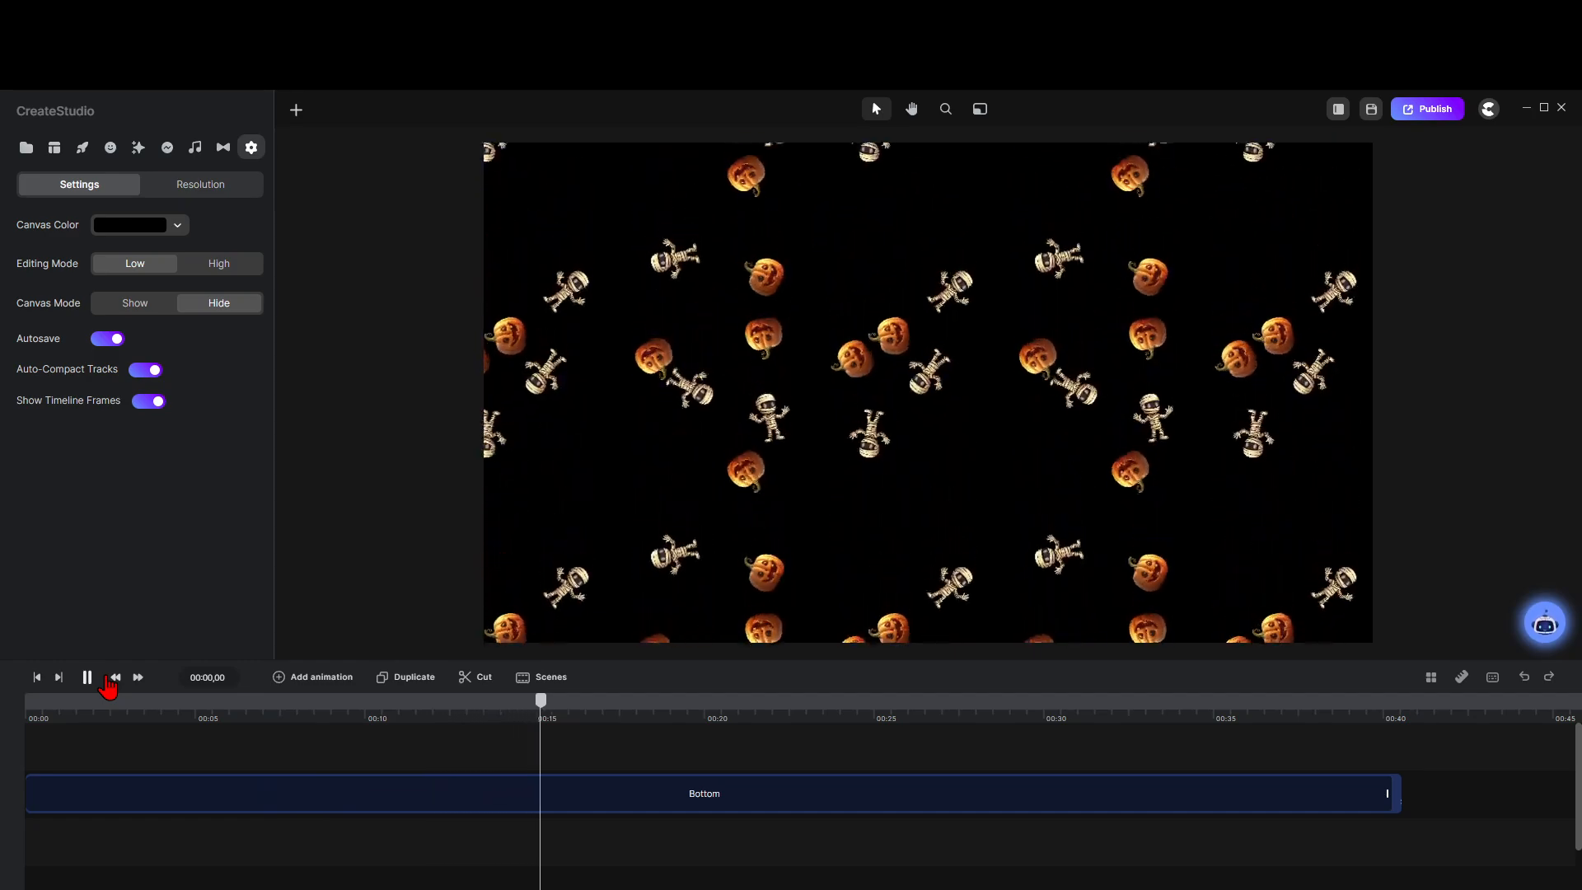
key(space)
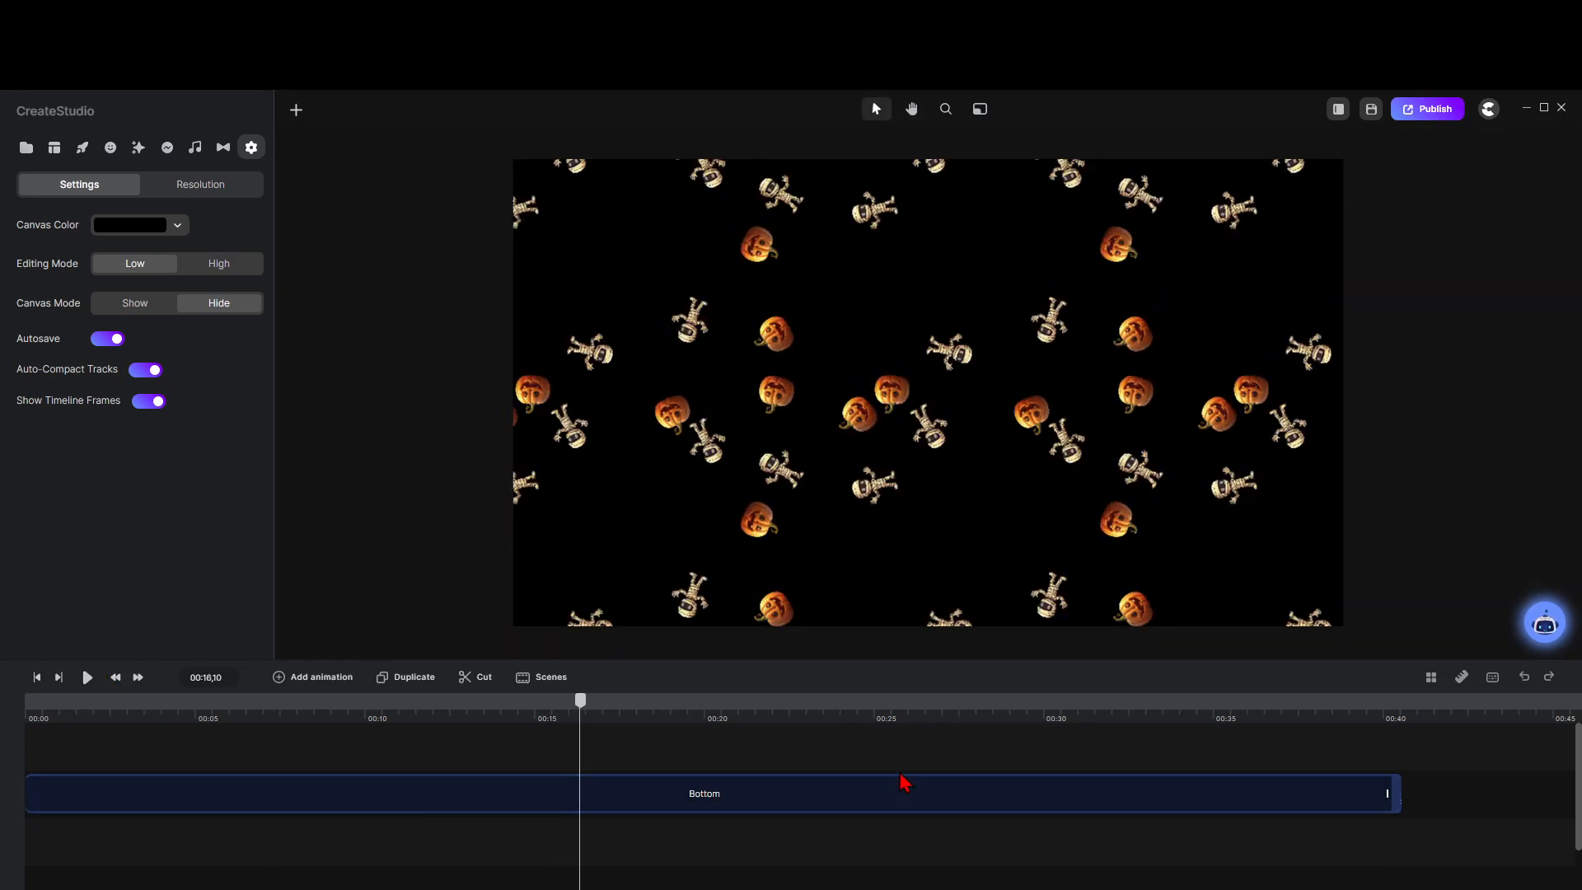
Step: Reopen the tiled group, enlarge the duplicated inner group, shift it slightly upward, and return to the main timeline
click(902, 808)
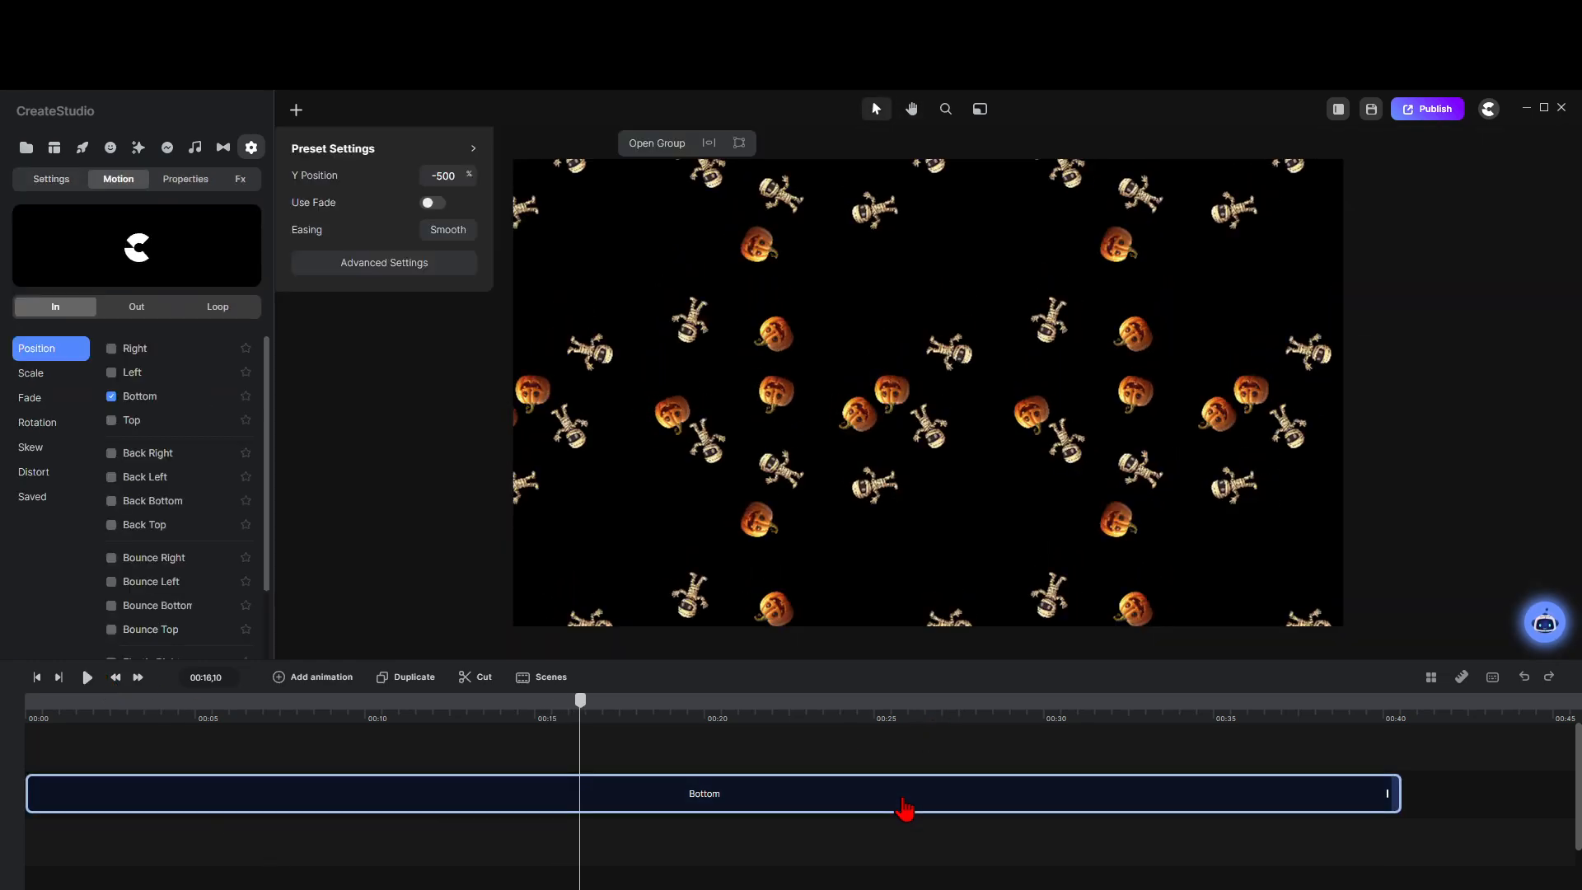
double_click(1392, 798)
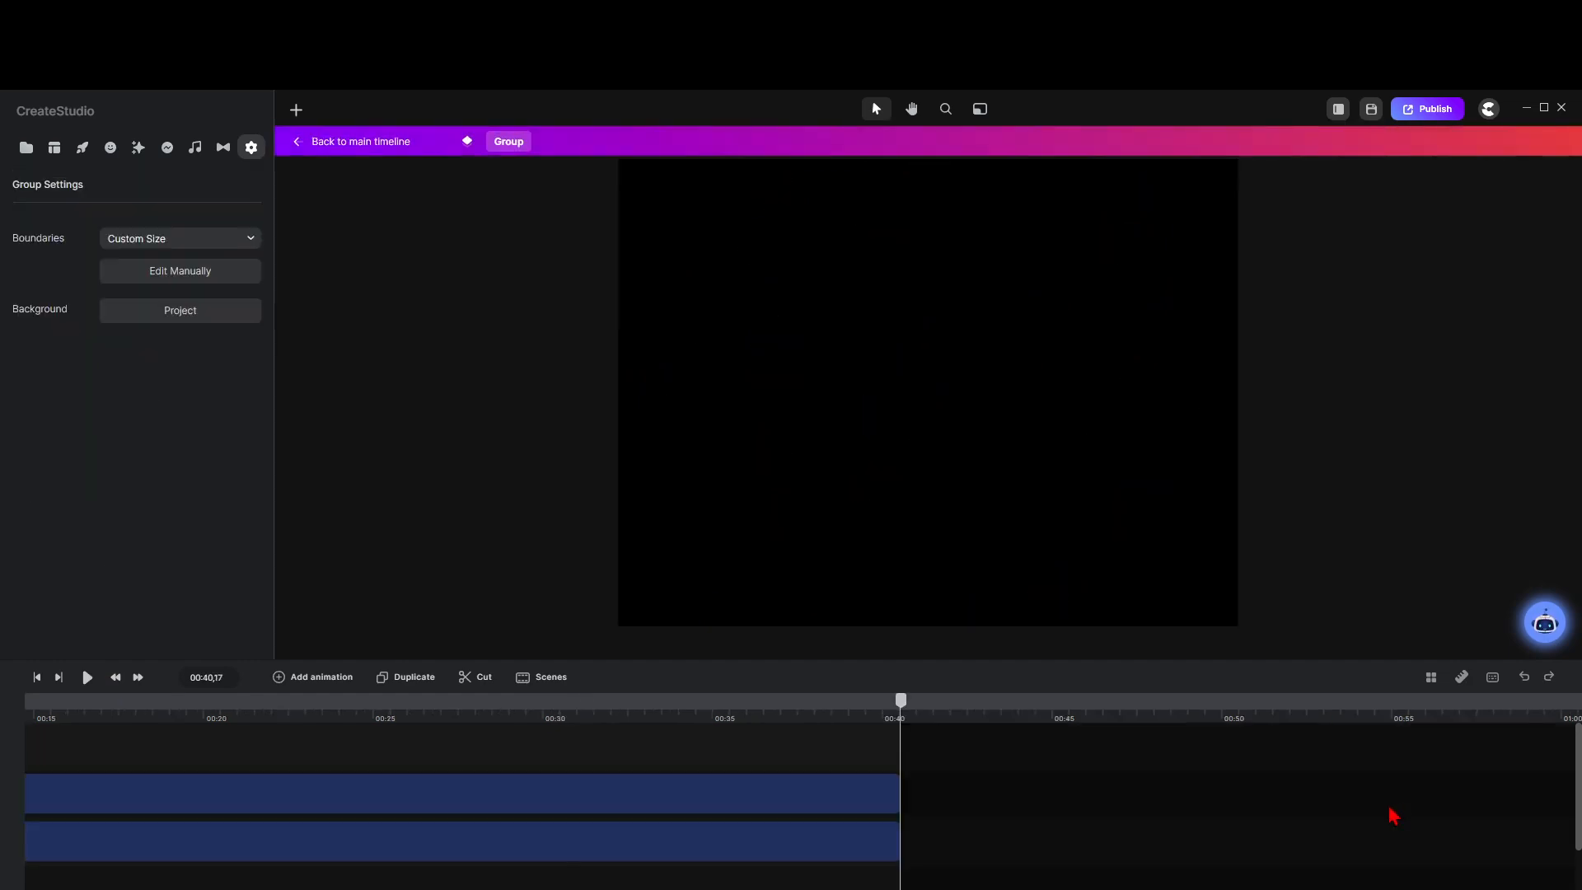
click(604, 805)
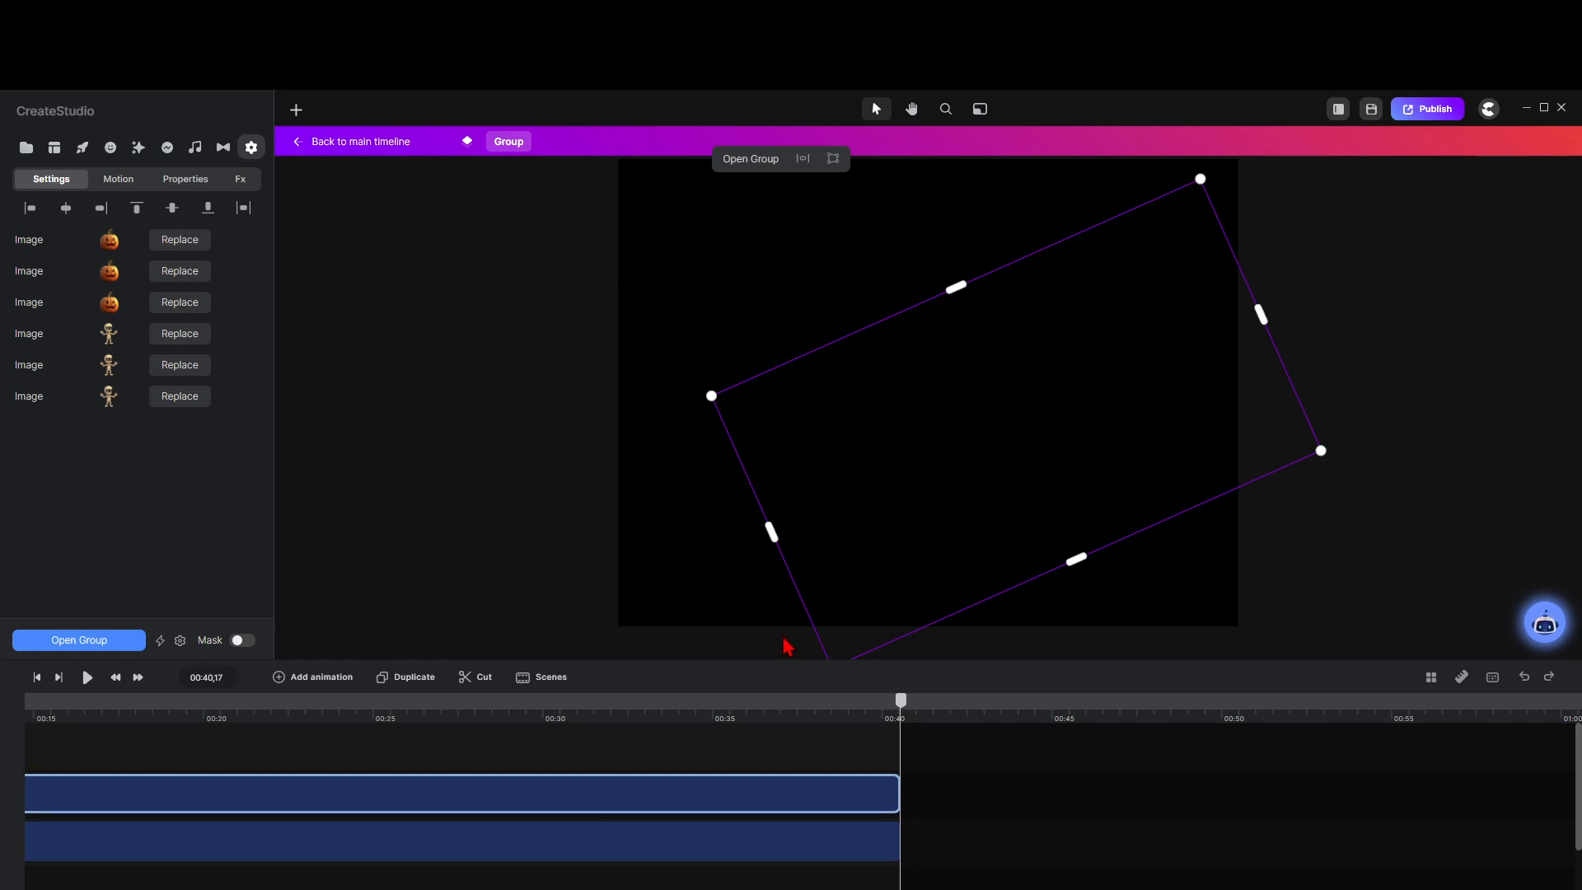
drag(897, 720, 822, 725)
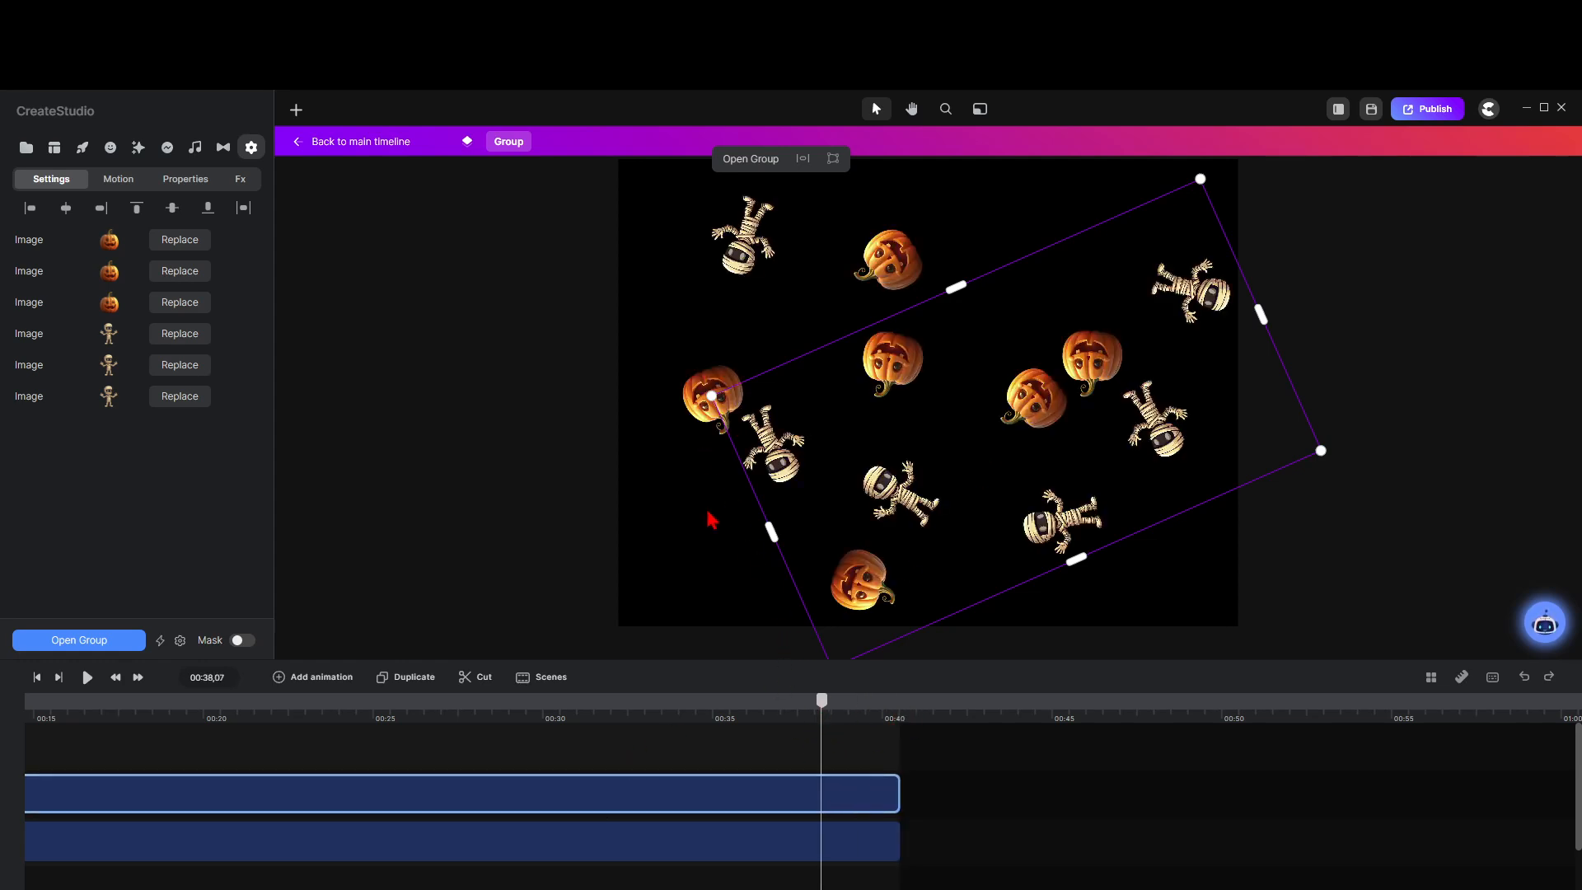
drag(712, 399, 604, 359)
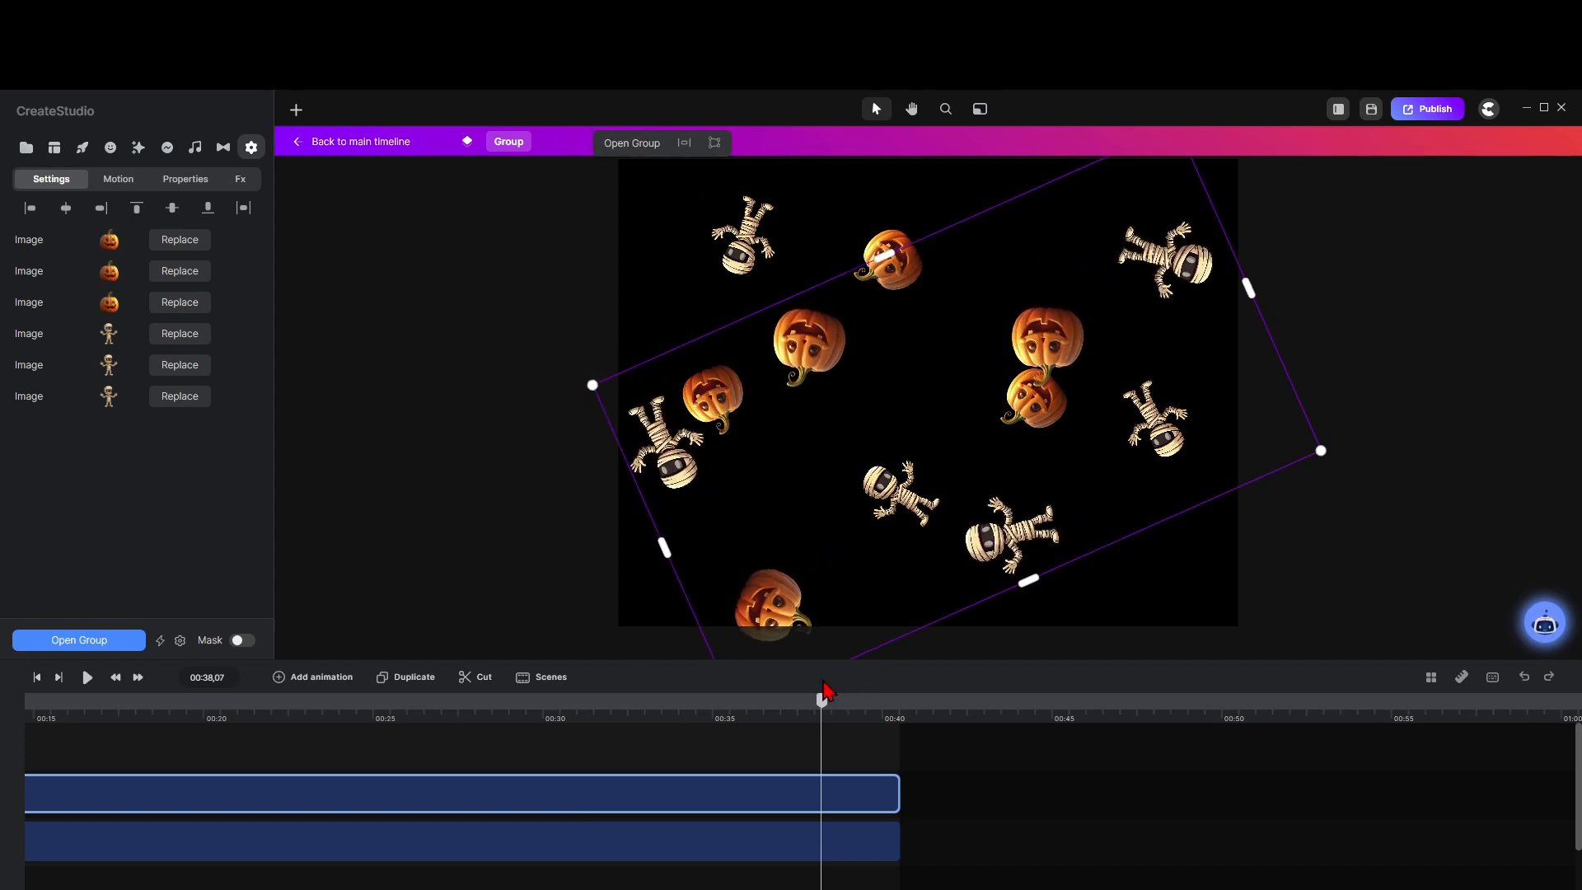
drag(768, 606, 764, 572)
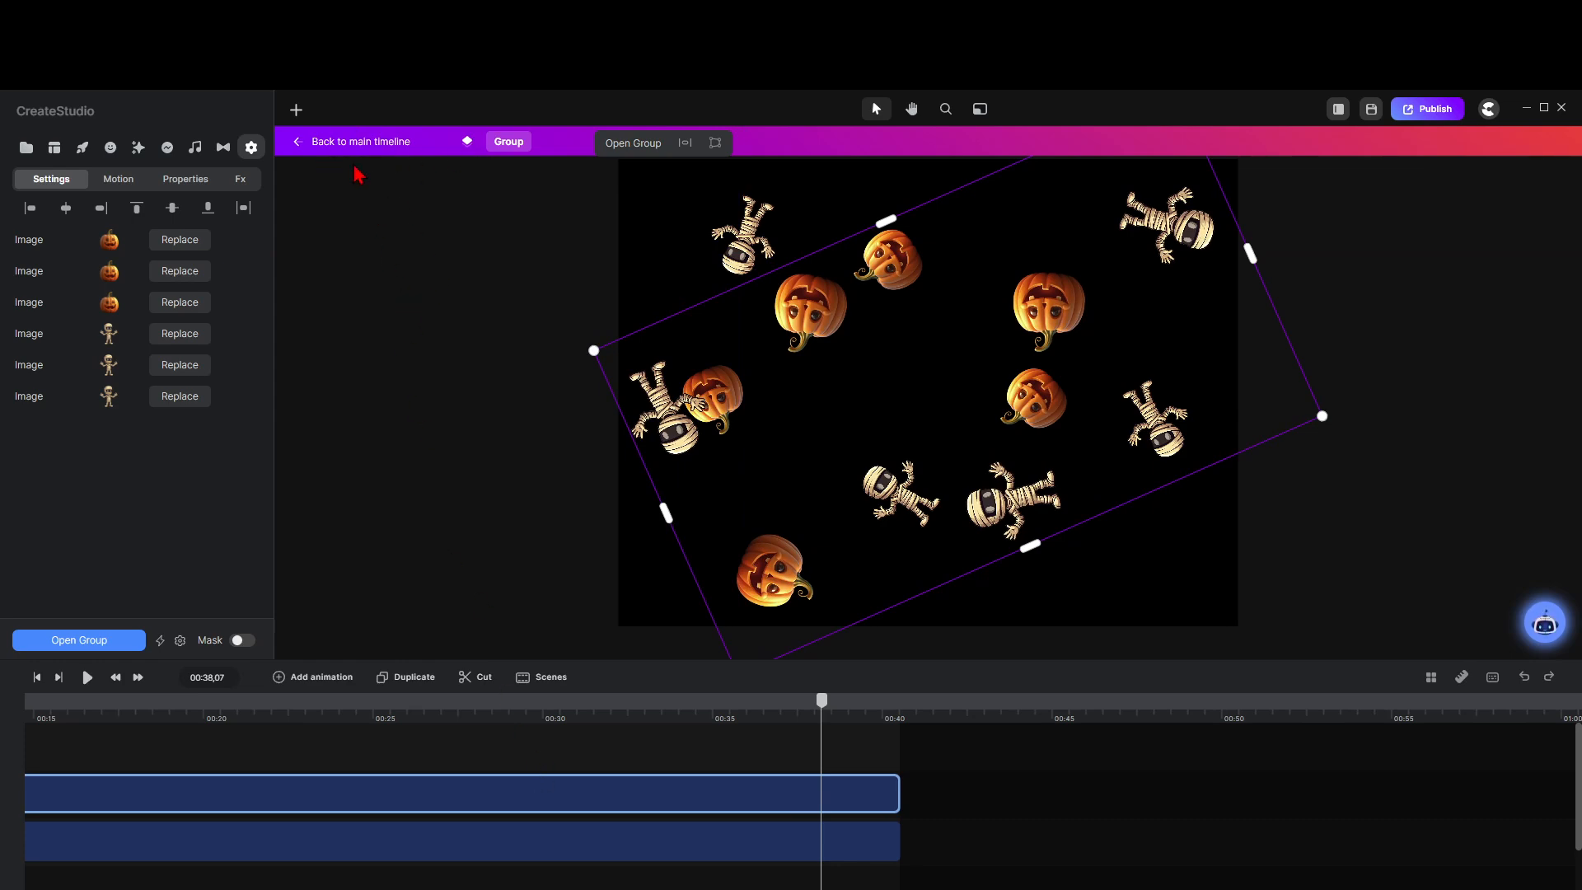
click(358, 141)
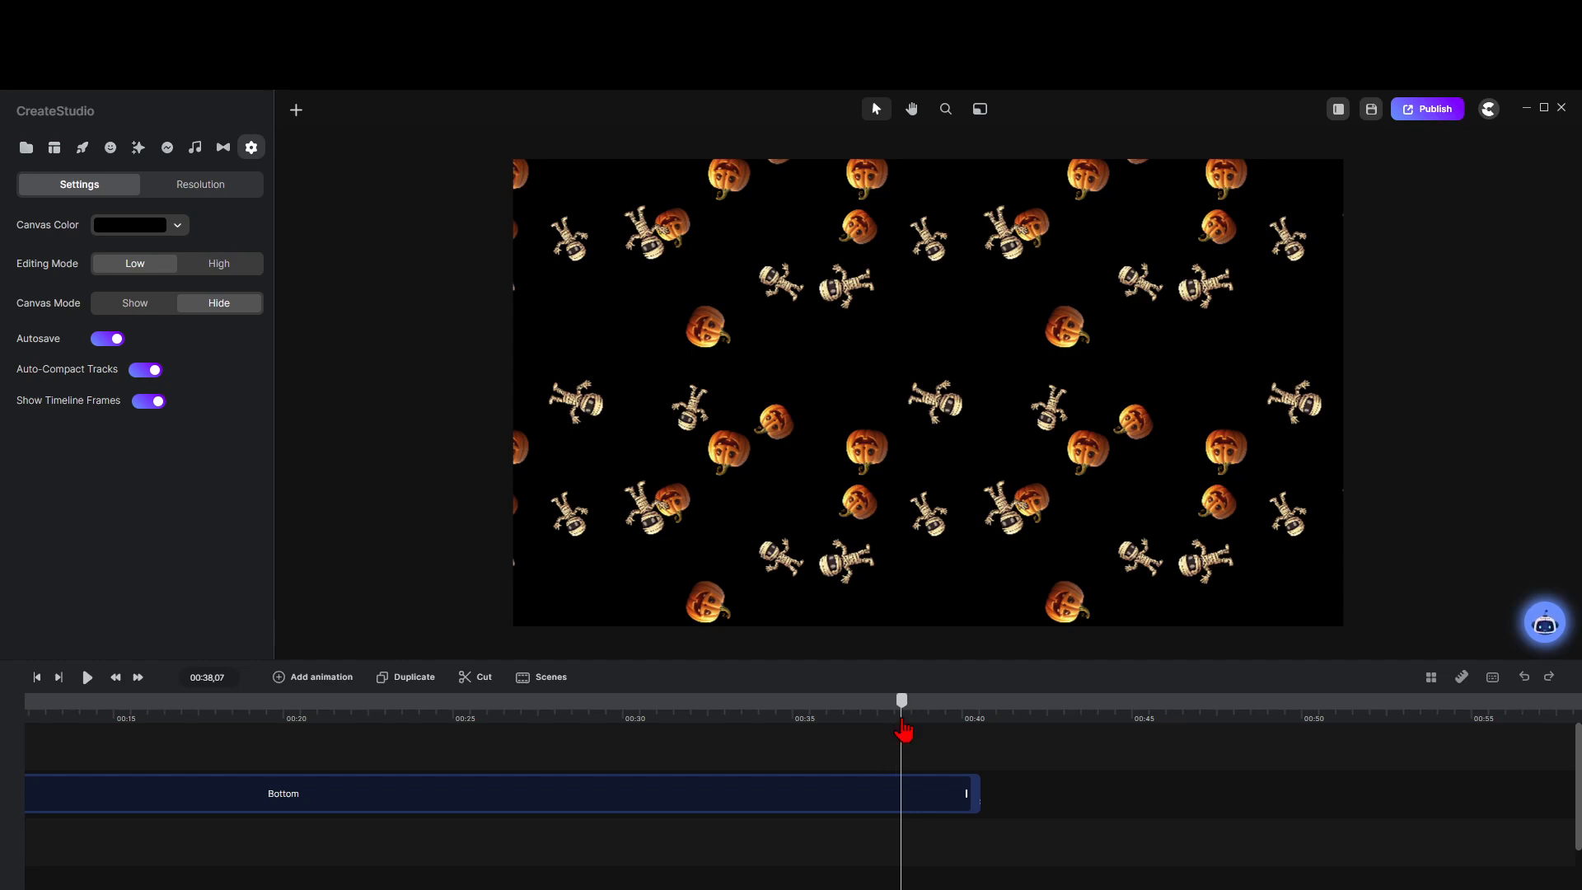
Step: Return to the start and play the scene to check the mixed particle sizes in motion, then stop playback
drag(904, 729, 27, 725)
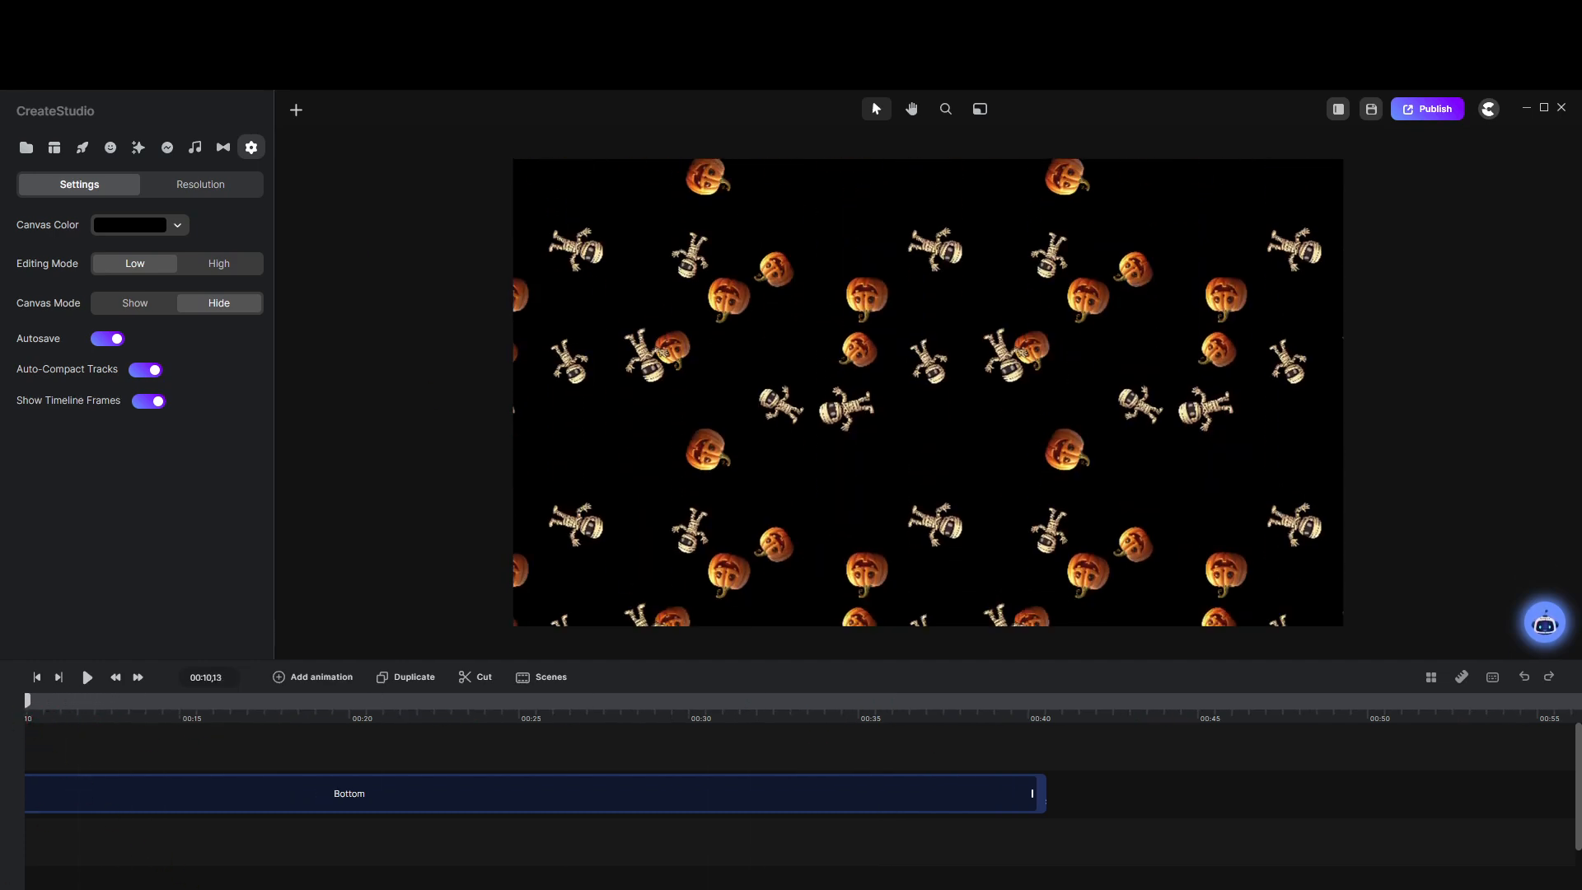
scroll(803, 793, left, 4)
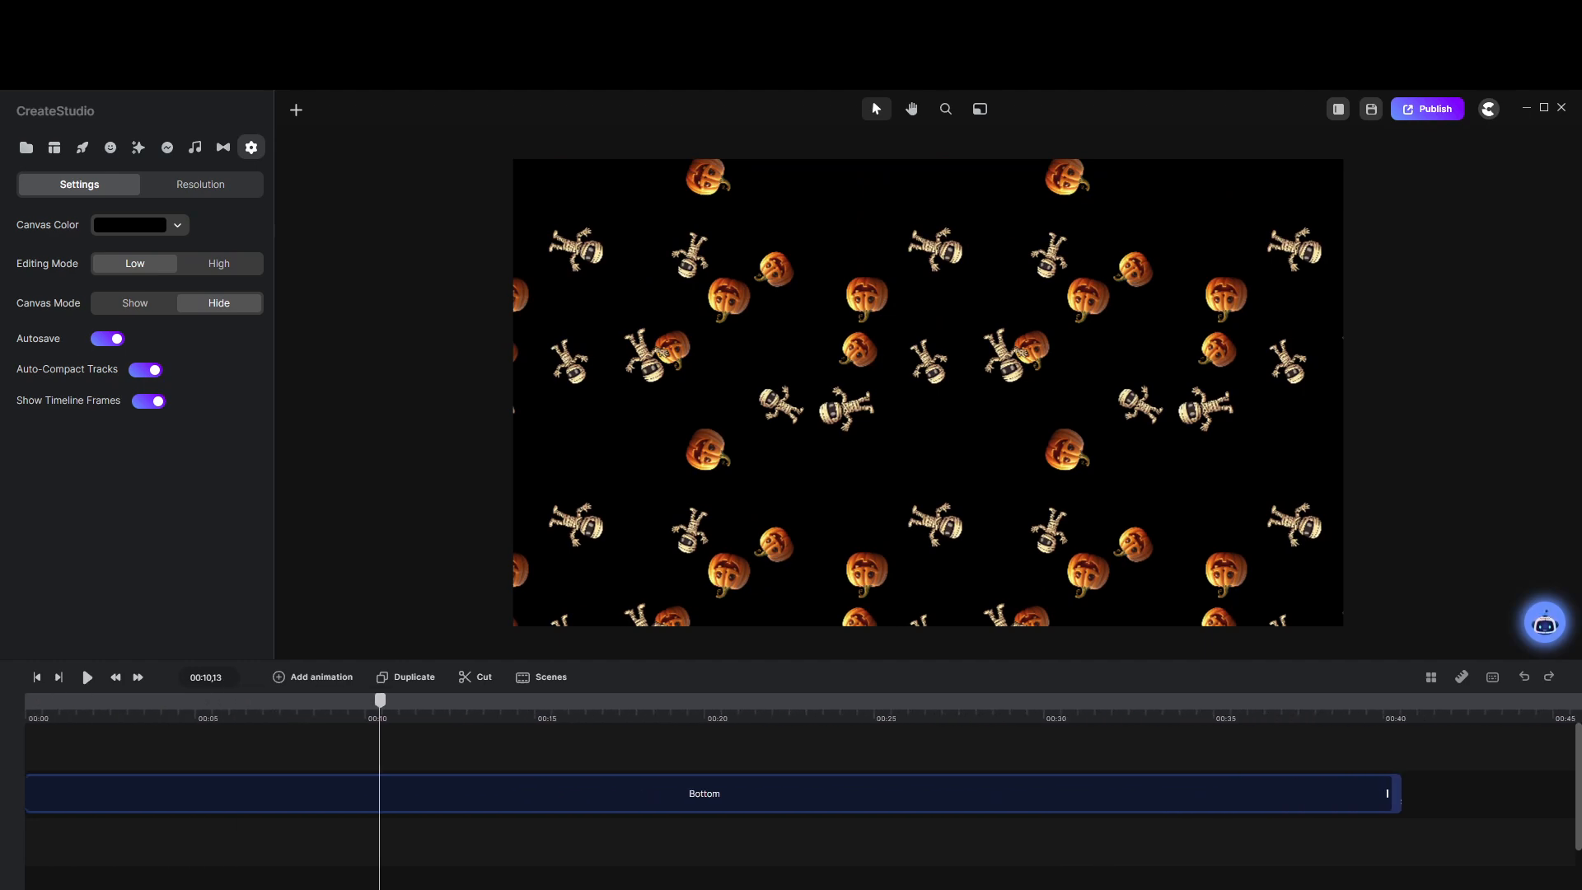
drag(381, 705, 28, 713)
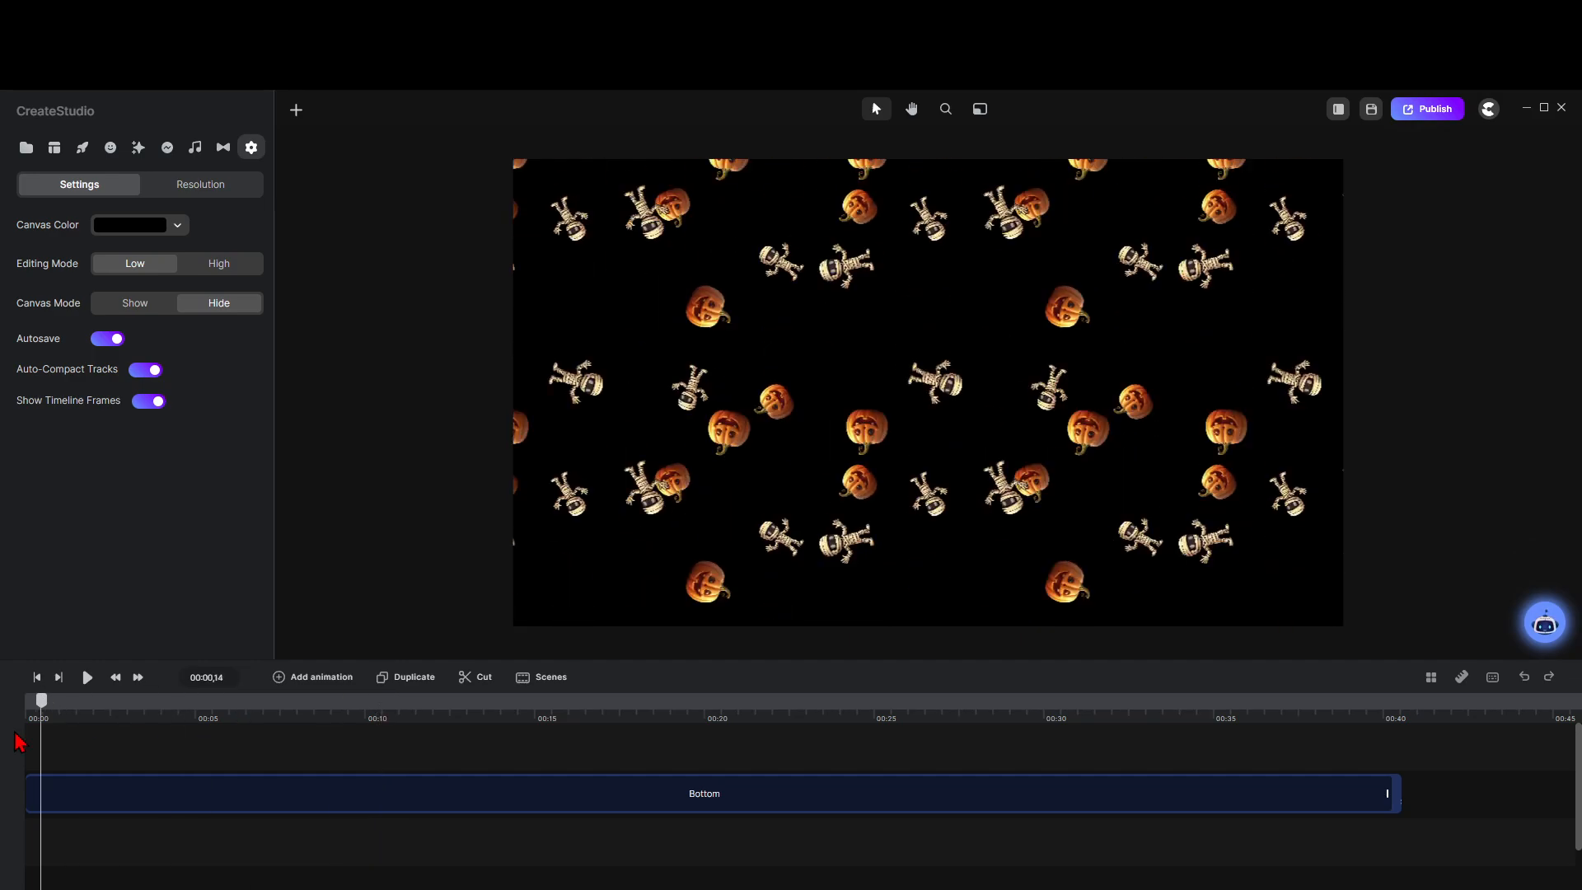
click(87, 679)
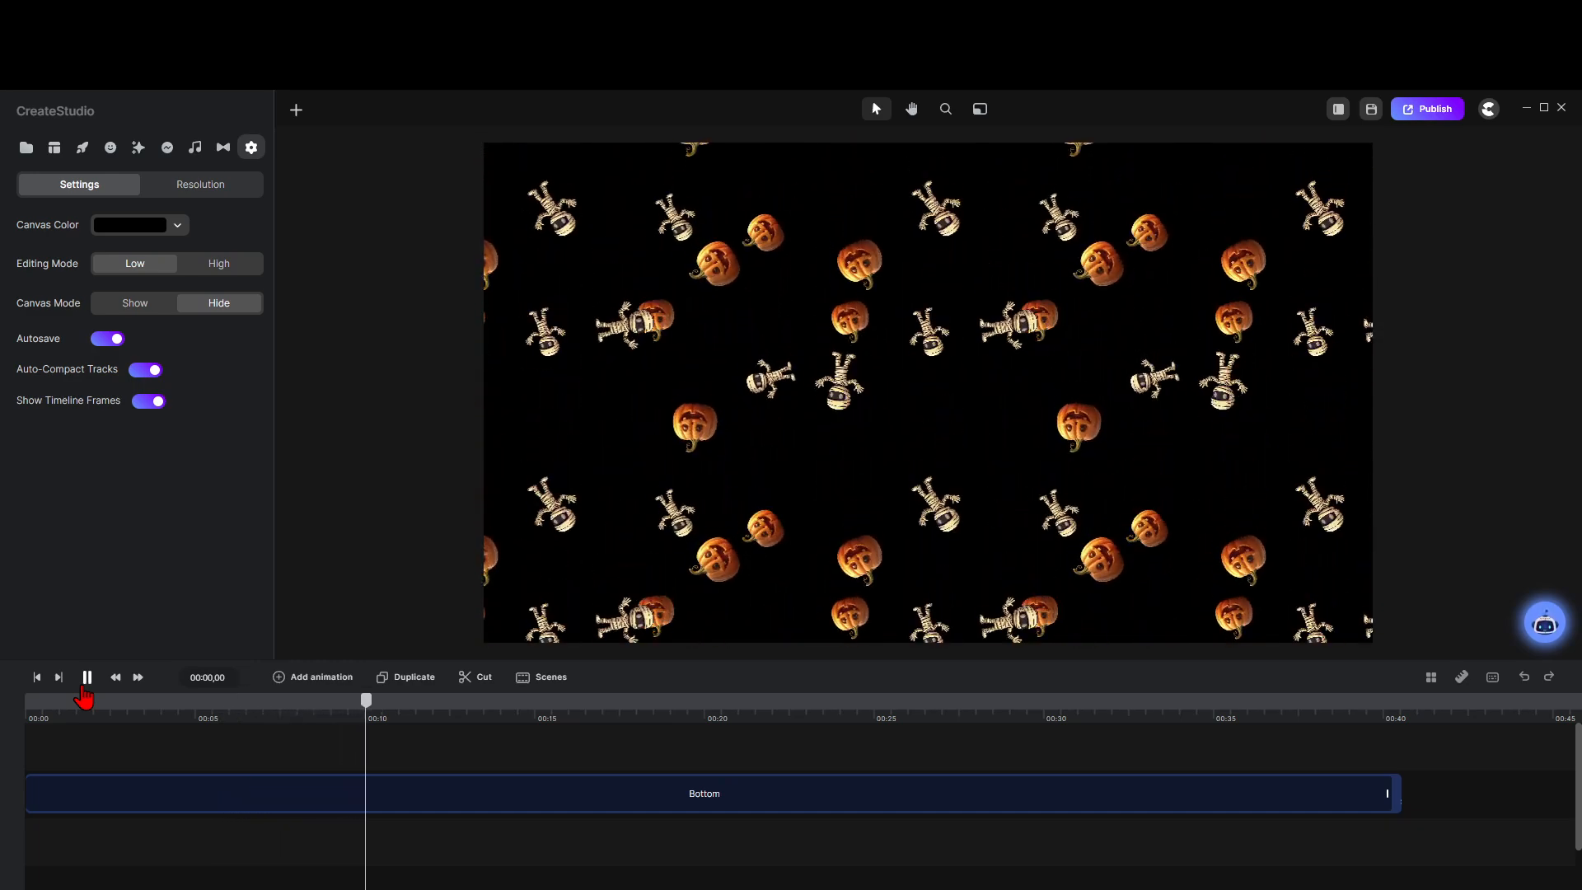
click(86, 680)
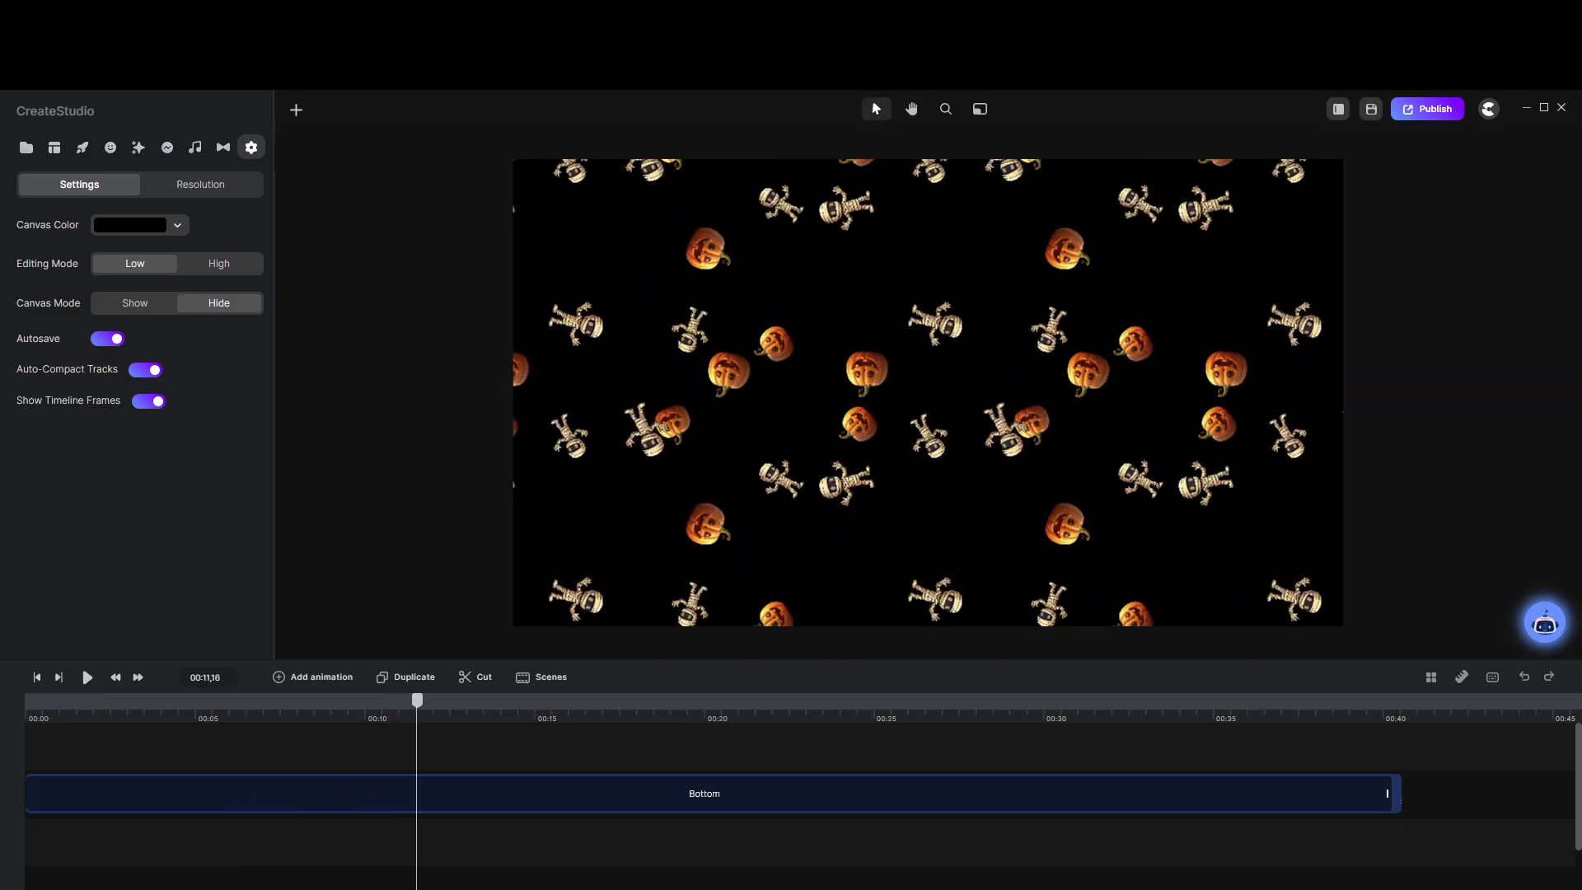
Step: Open the enlarged inner group within the tiled group and add a text object at about 33 seconds
double_click(1397, 793)
double_click(540, 811)
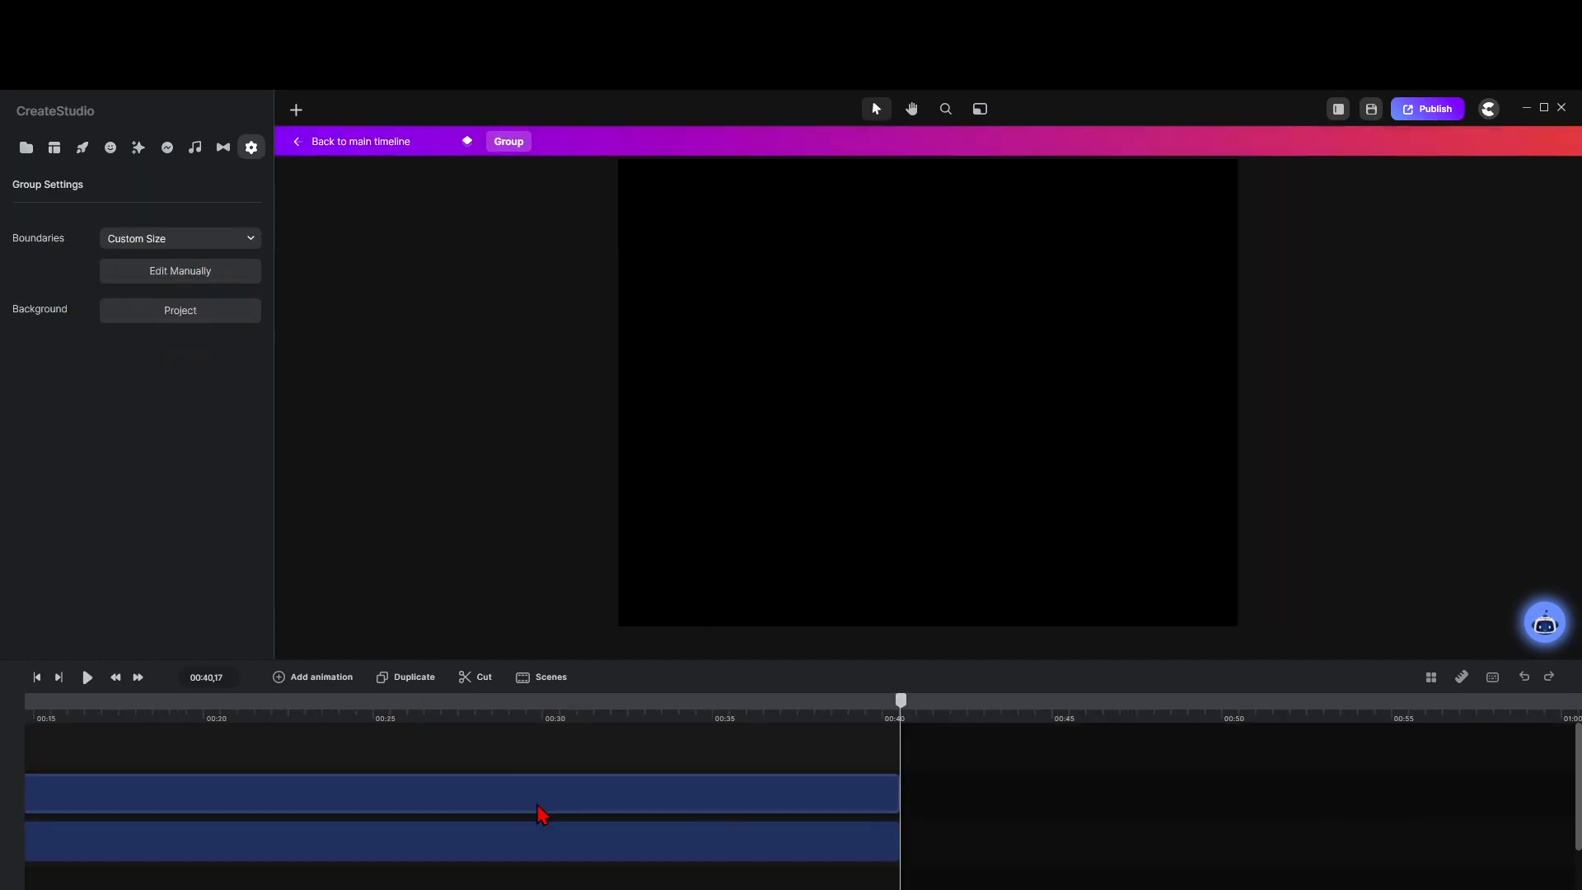
click(650, 717)
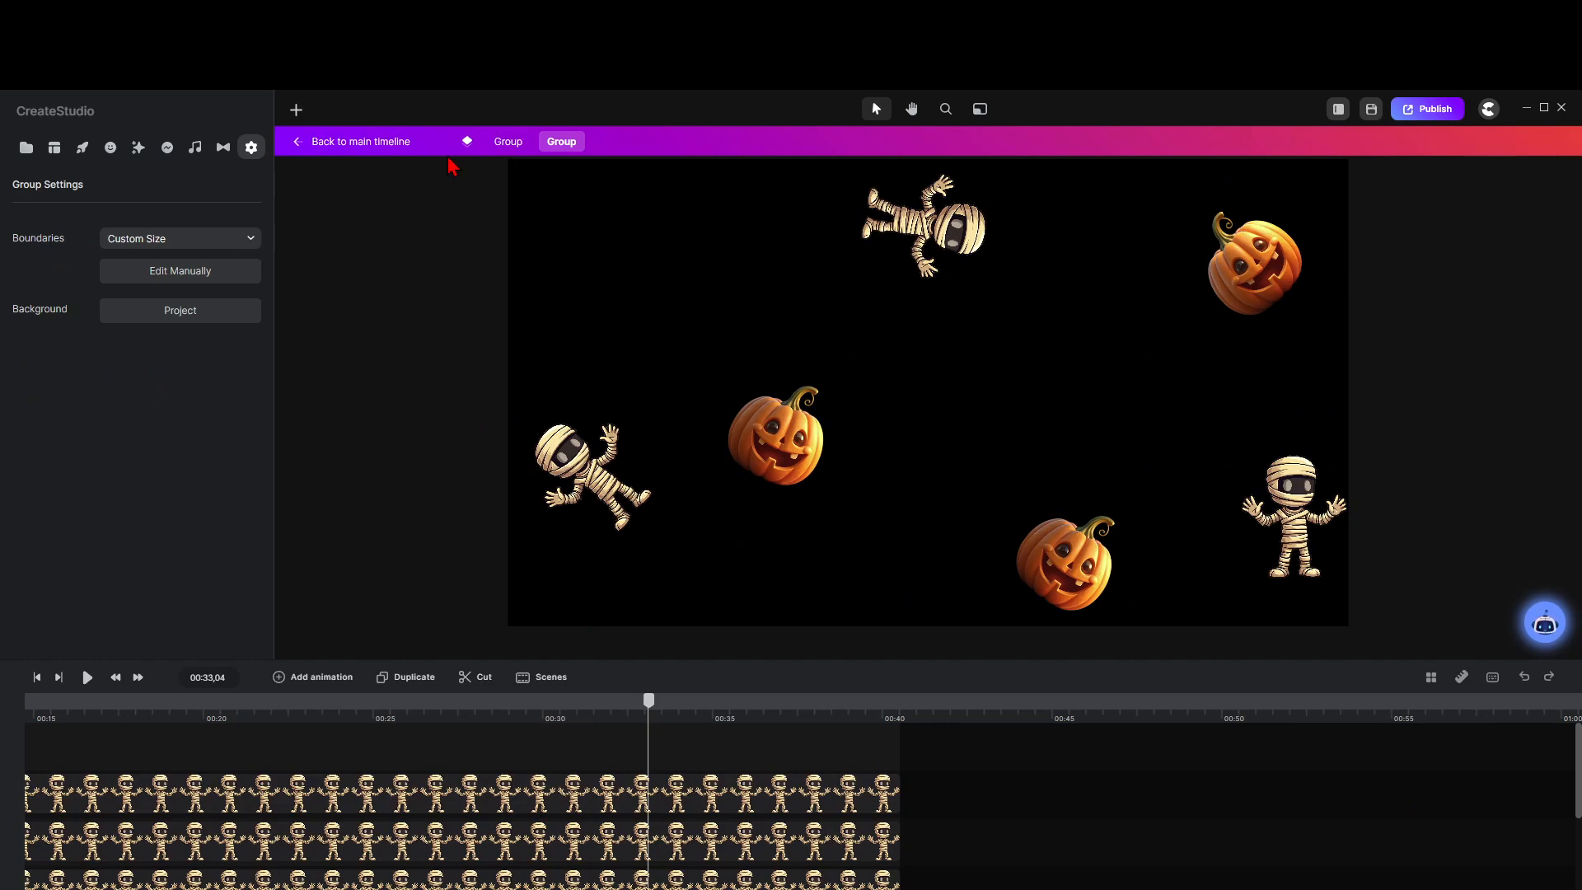
click(302, 111)
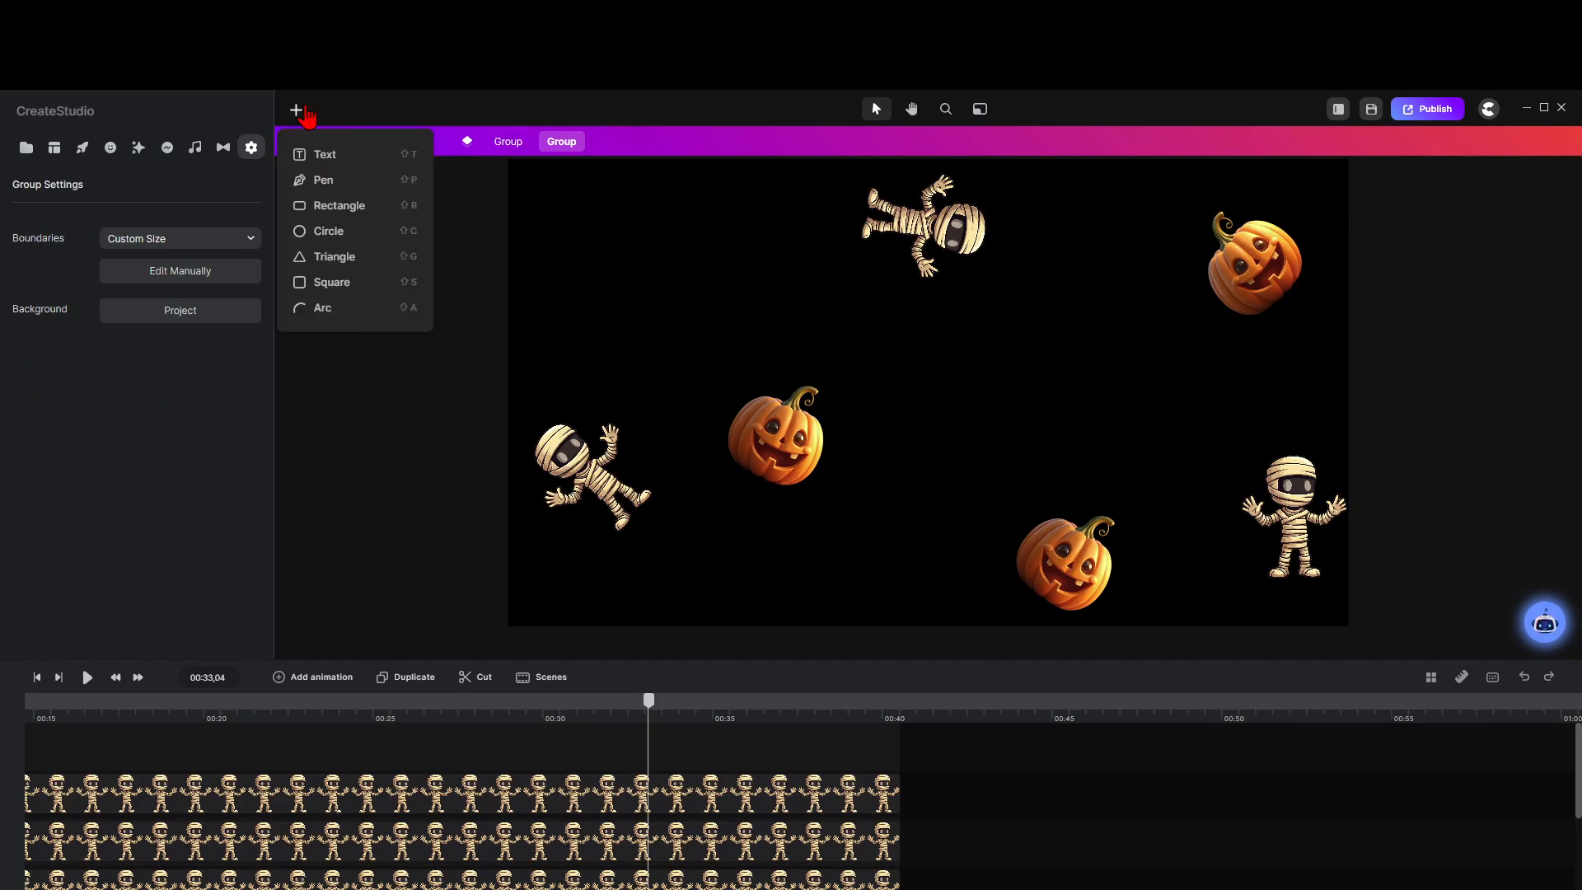
click(327, 161)
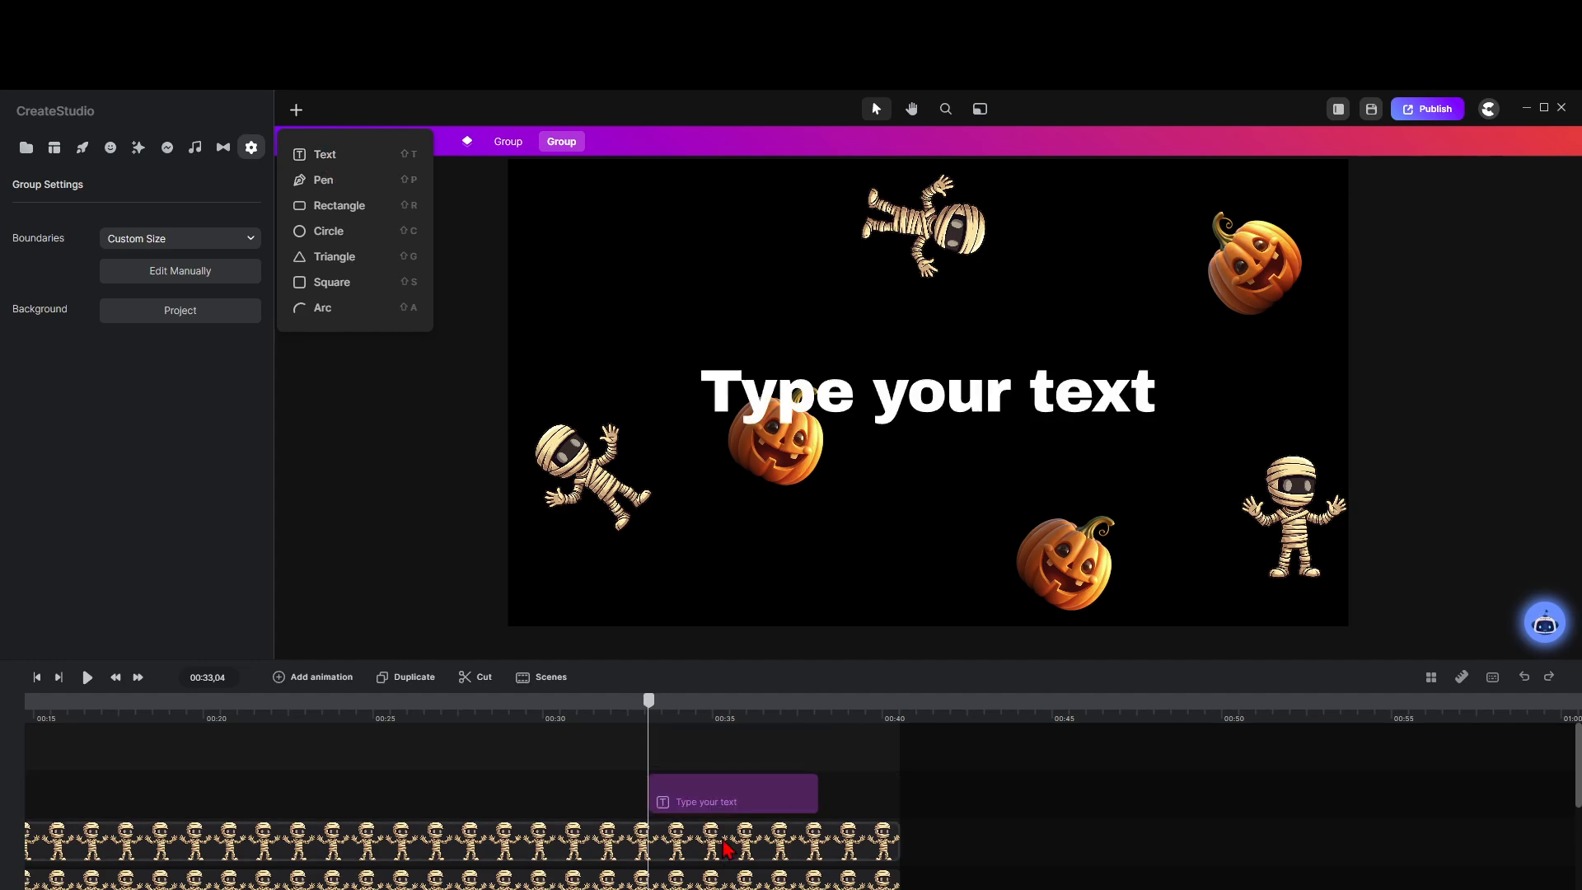
Step: Move the text clip to the start of the timeline and extend it to match the roughly 40-second mummy and pumpkin clips
drag(728, 812, 368, 812)
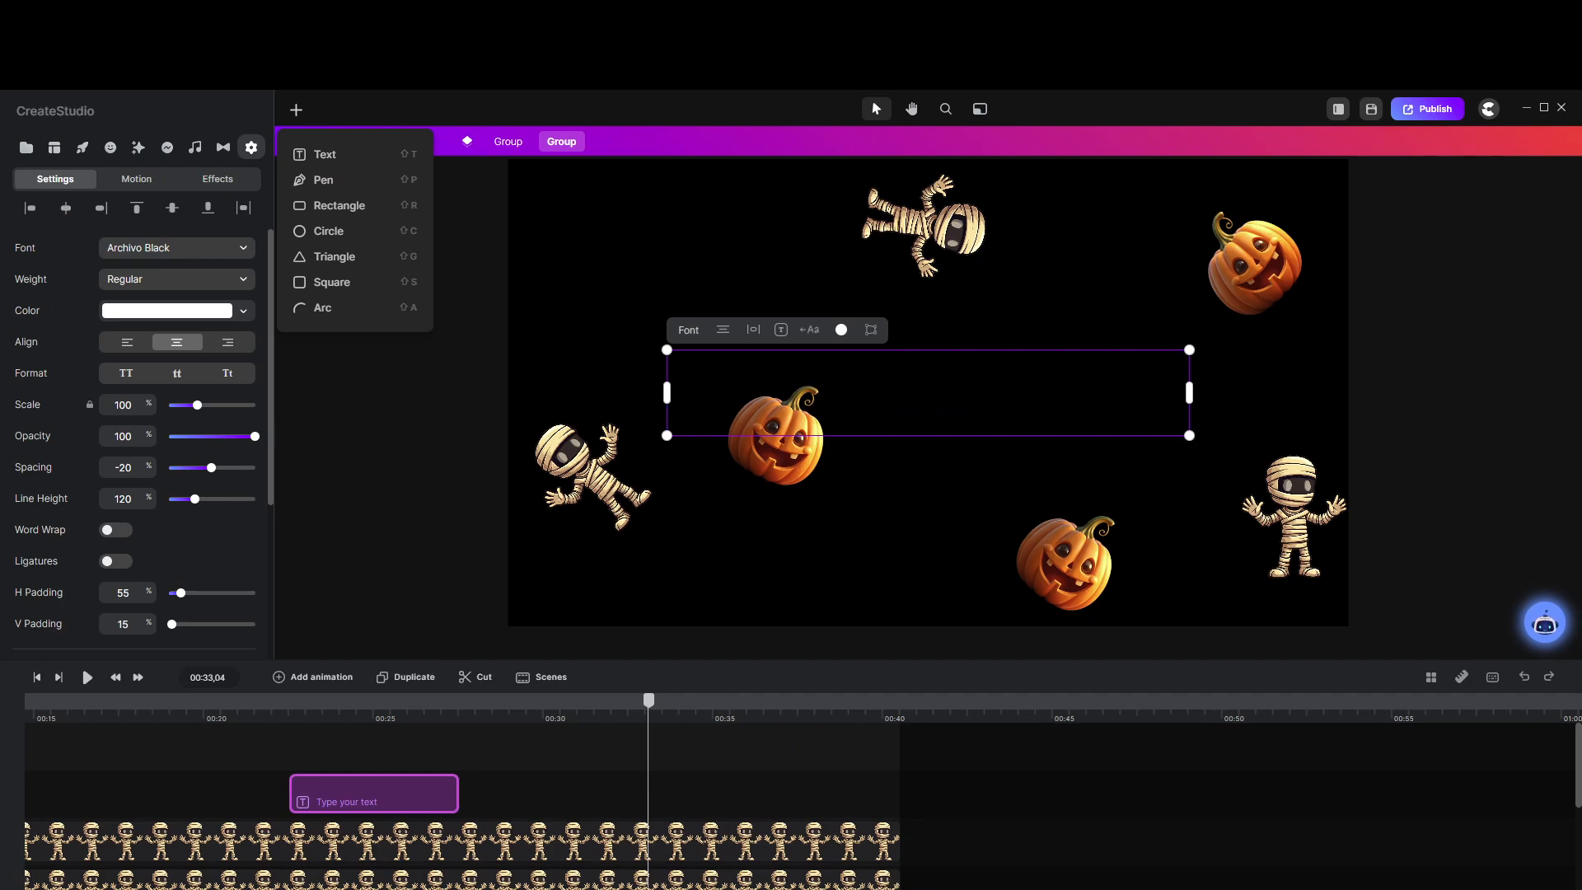
scroll(791, 791, left, 6)
drag(907, 796, 1400, 793)
Step: Replace the placeholder text with "Happy Halloween" on two lines
double_click(966, 407)
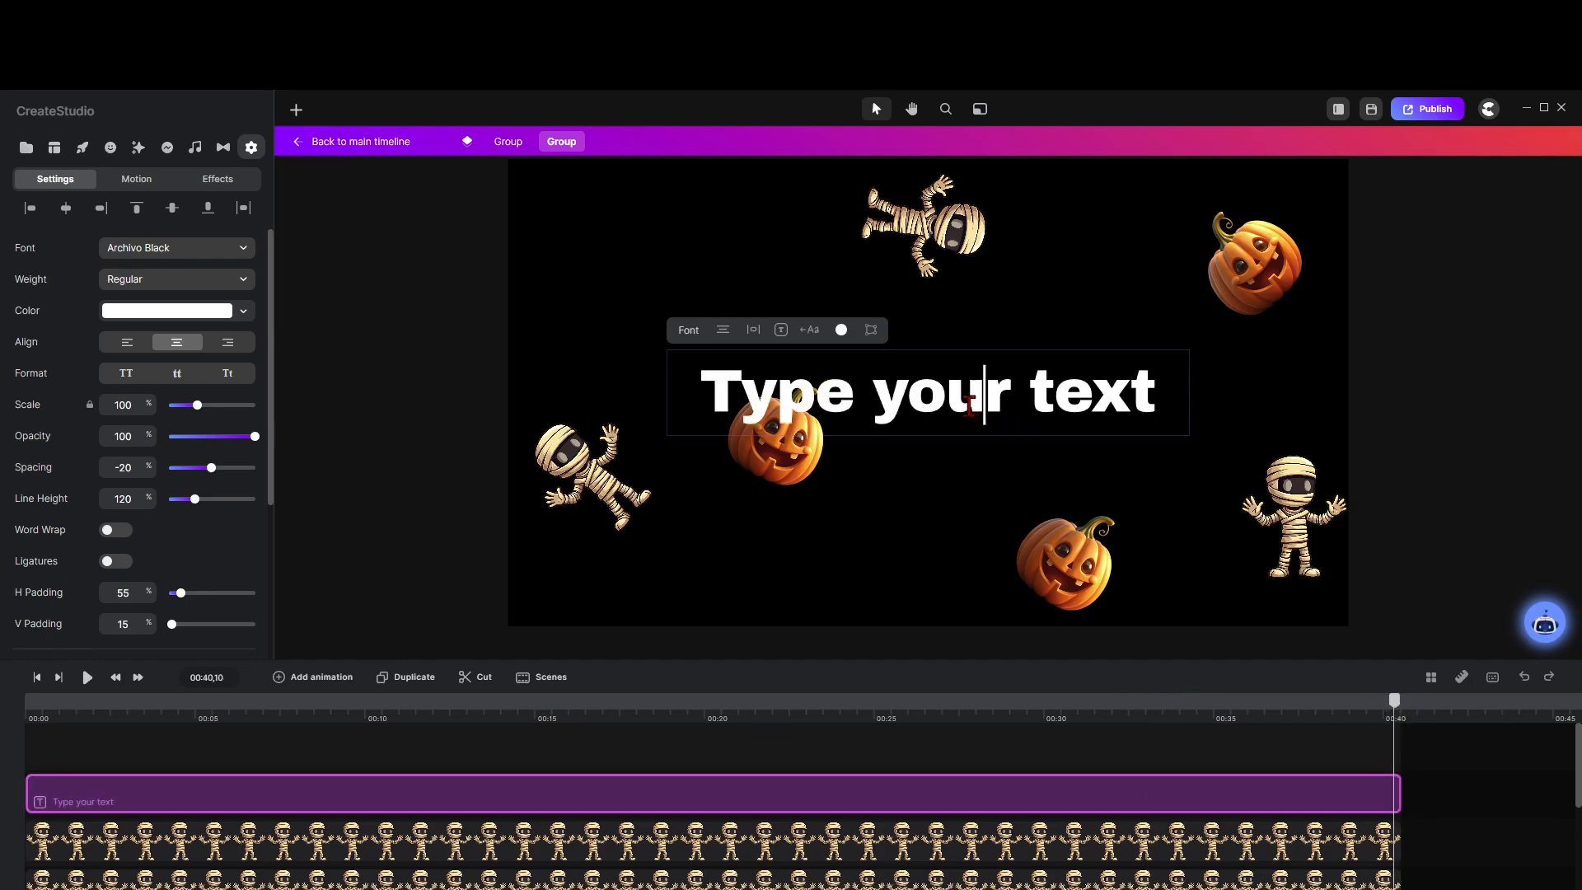
key(ctrl+a)
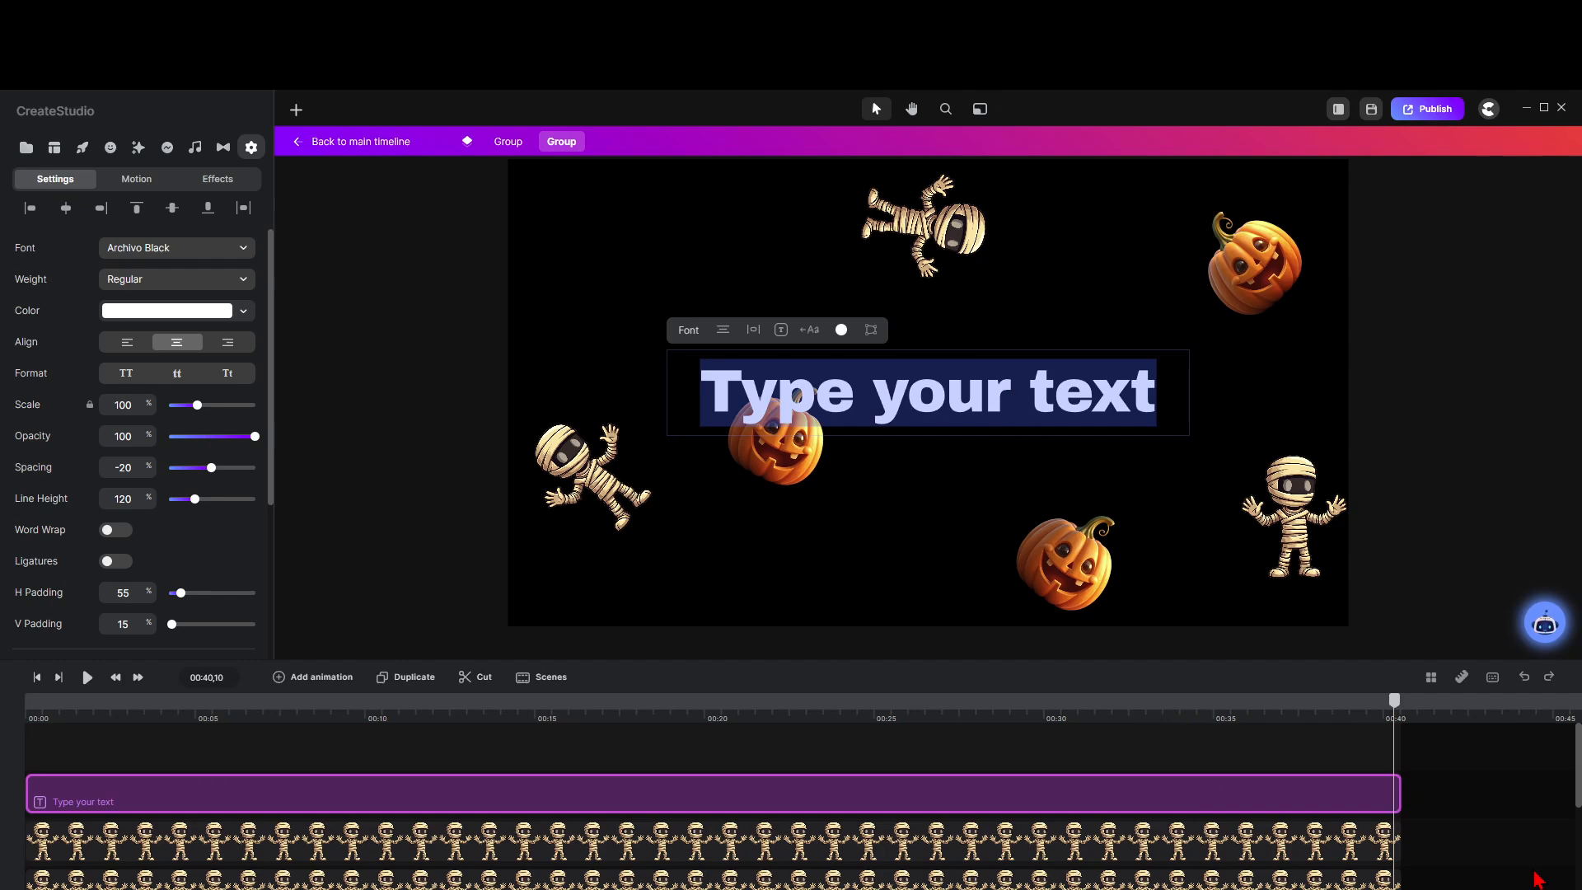
text(Happy)
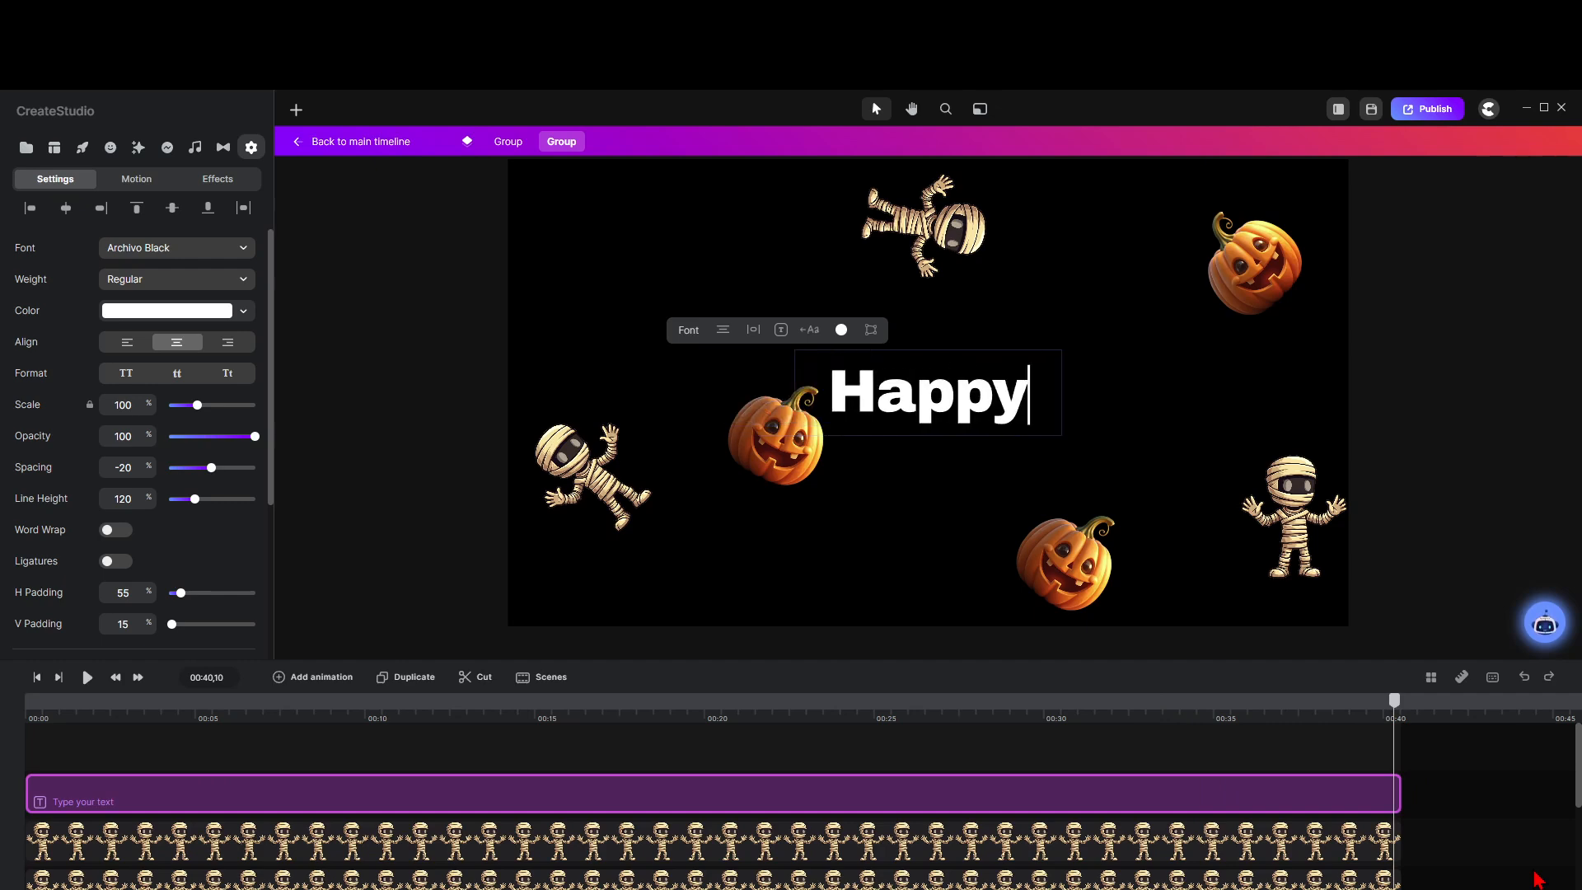
key(Return)
text(Ha)
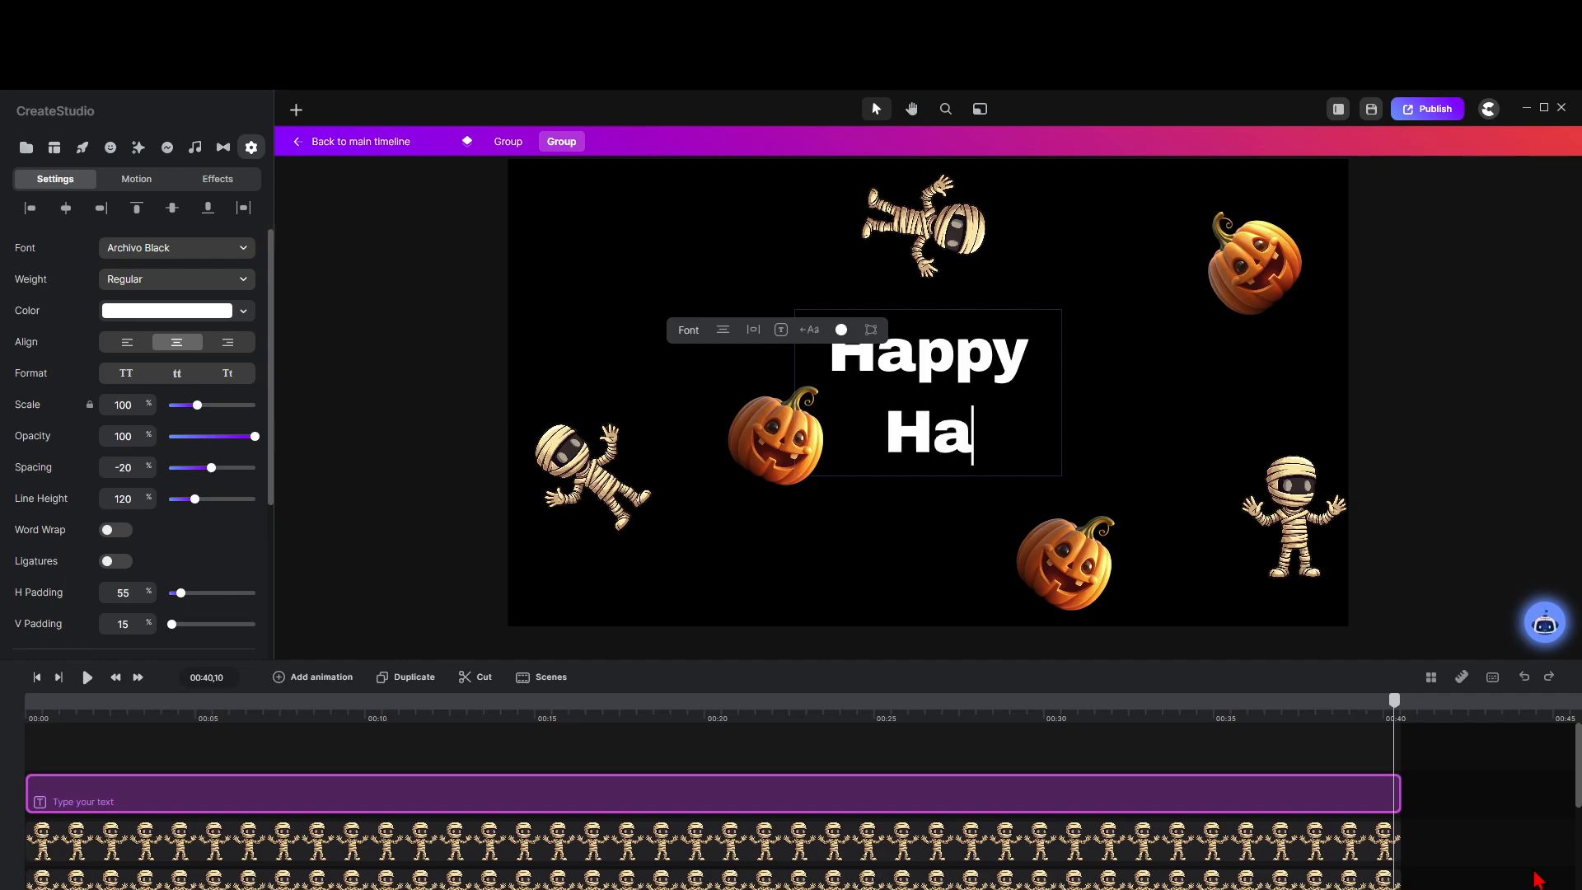
text(llo)
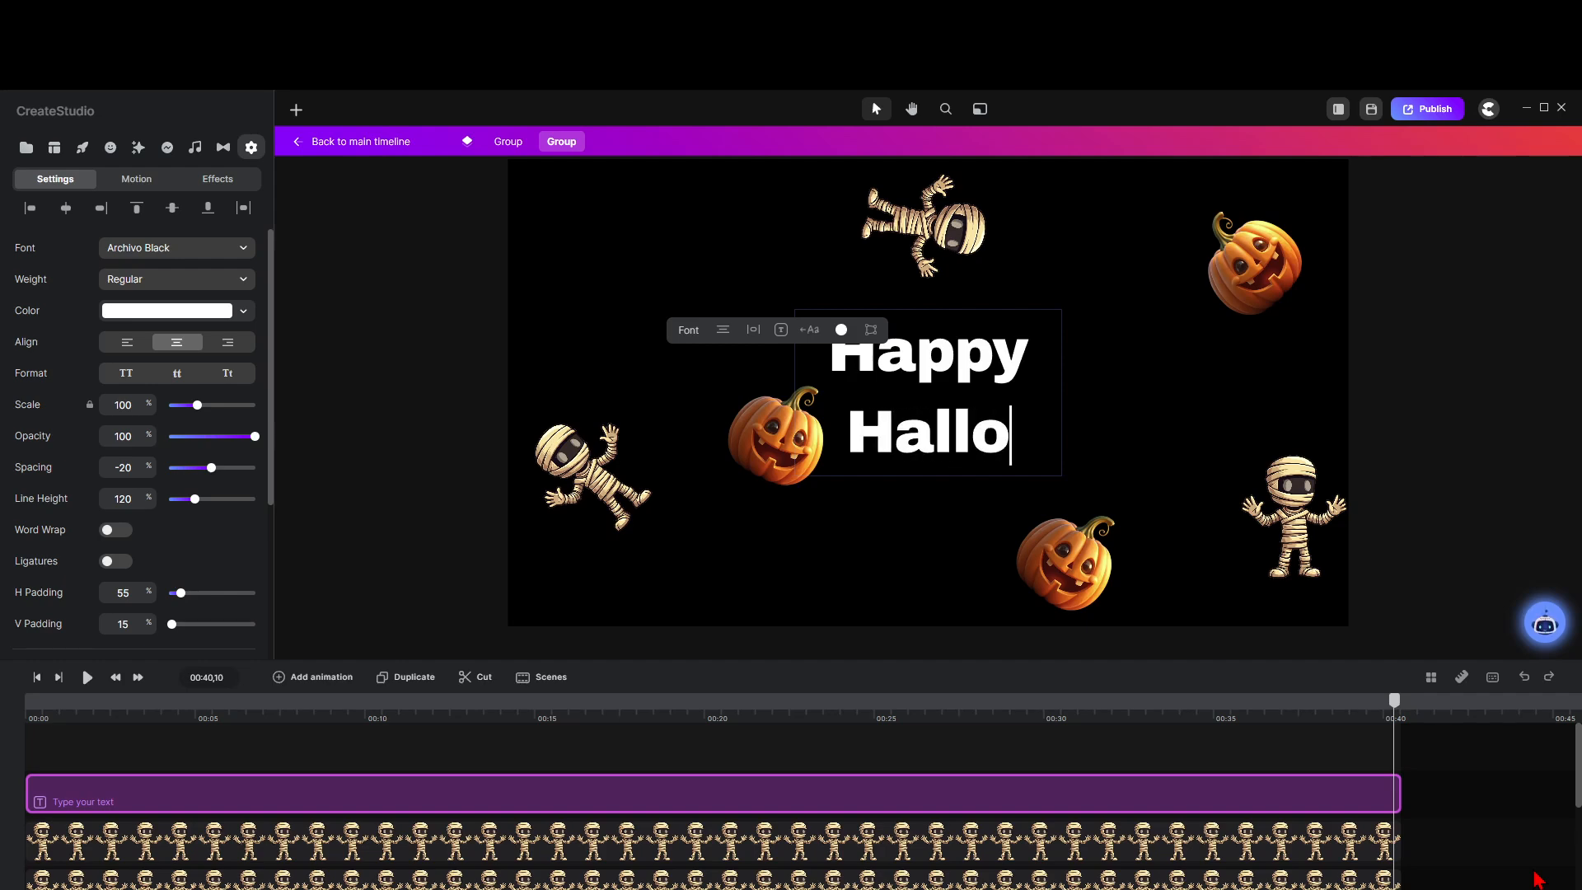
text(ween)
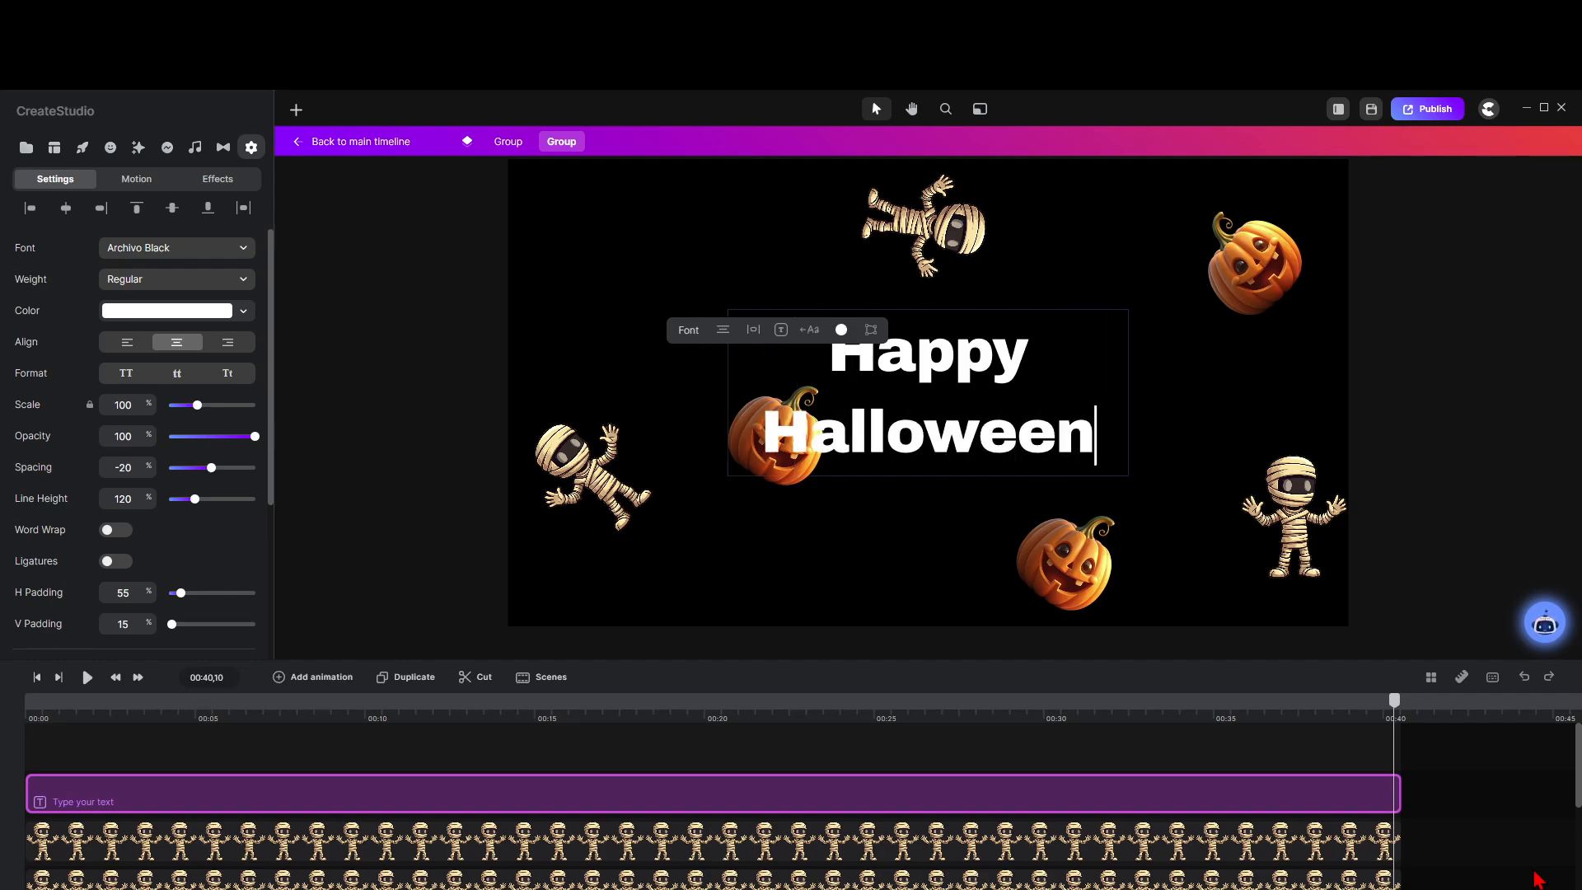
Step: Set the Happy Halloween text's font to Brotherhood and shrink the text to 50% scale
click(150, 260)
scroll(398, 478, down, 3)
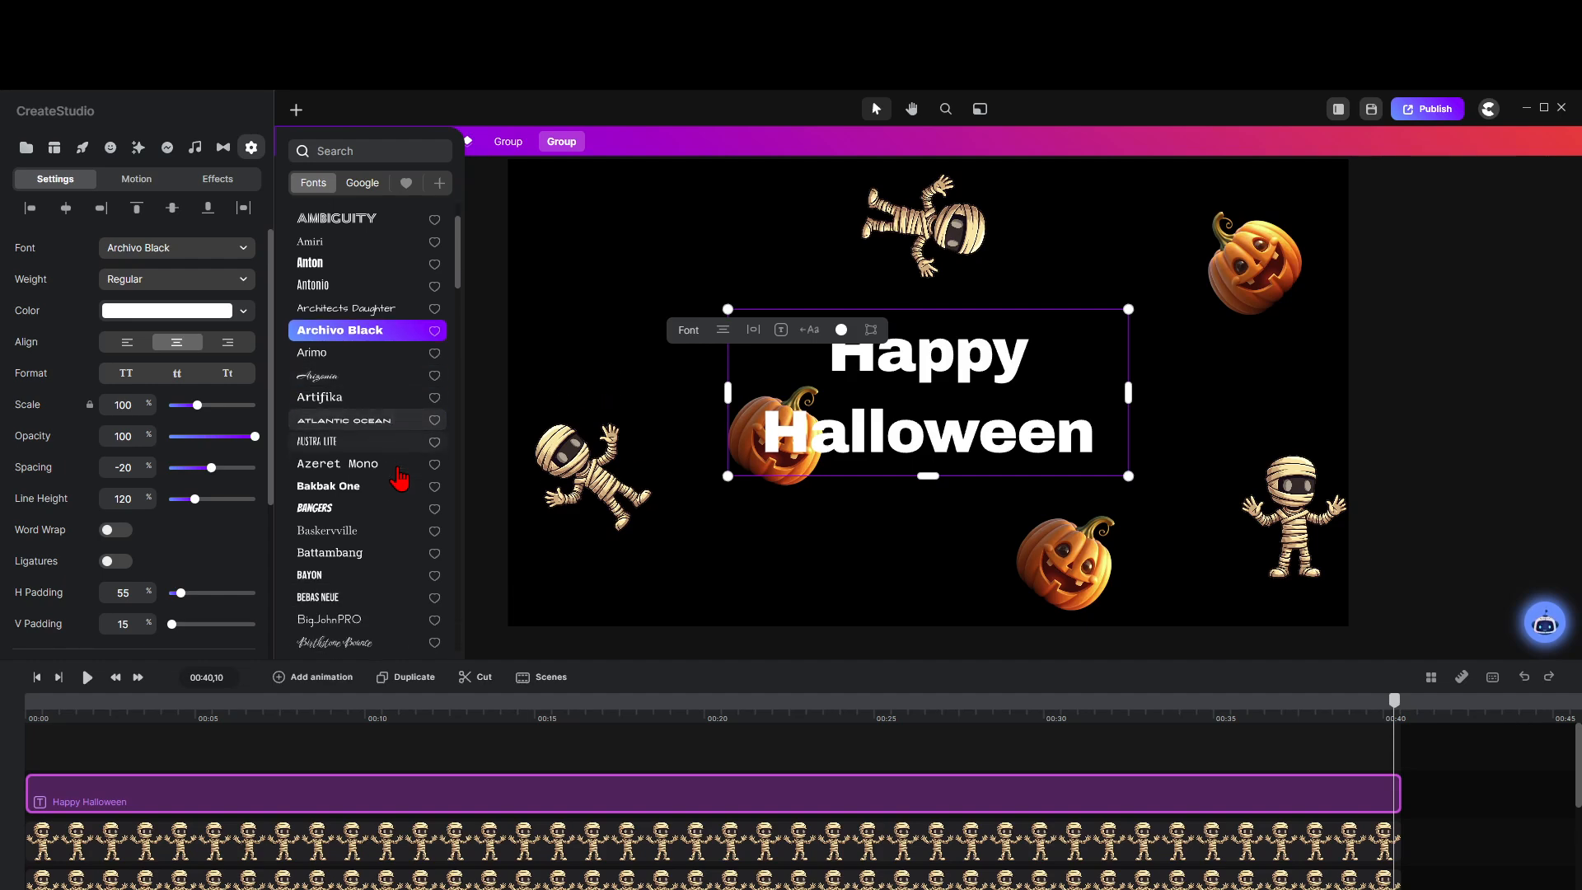
scroll(399, 478, down, 4)
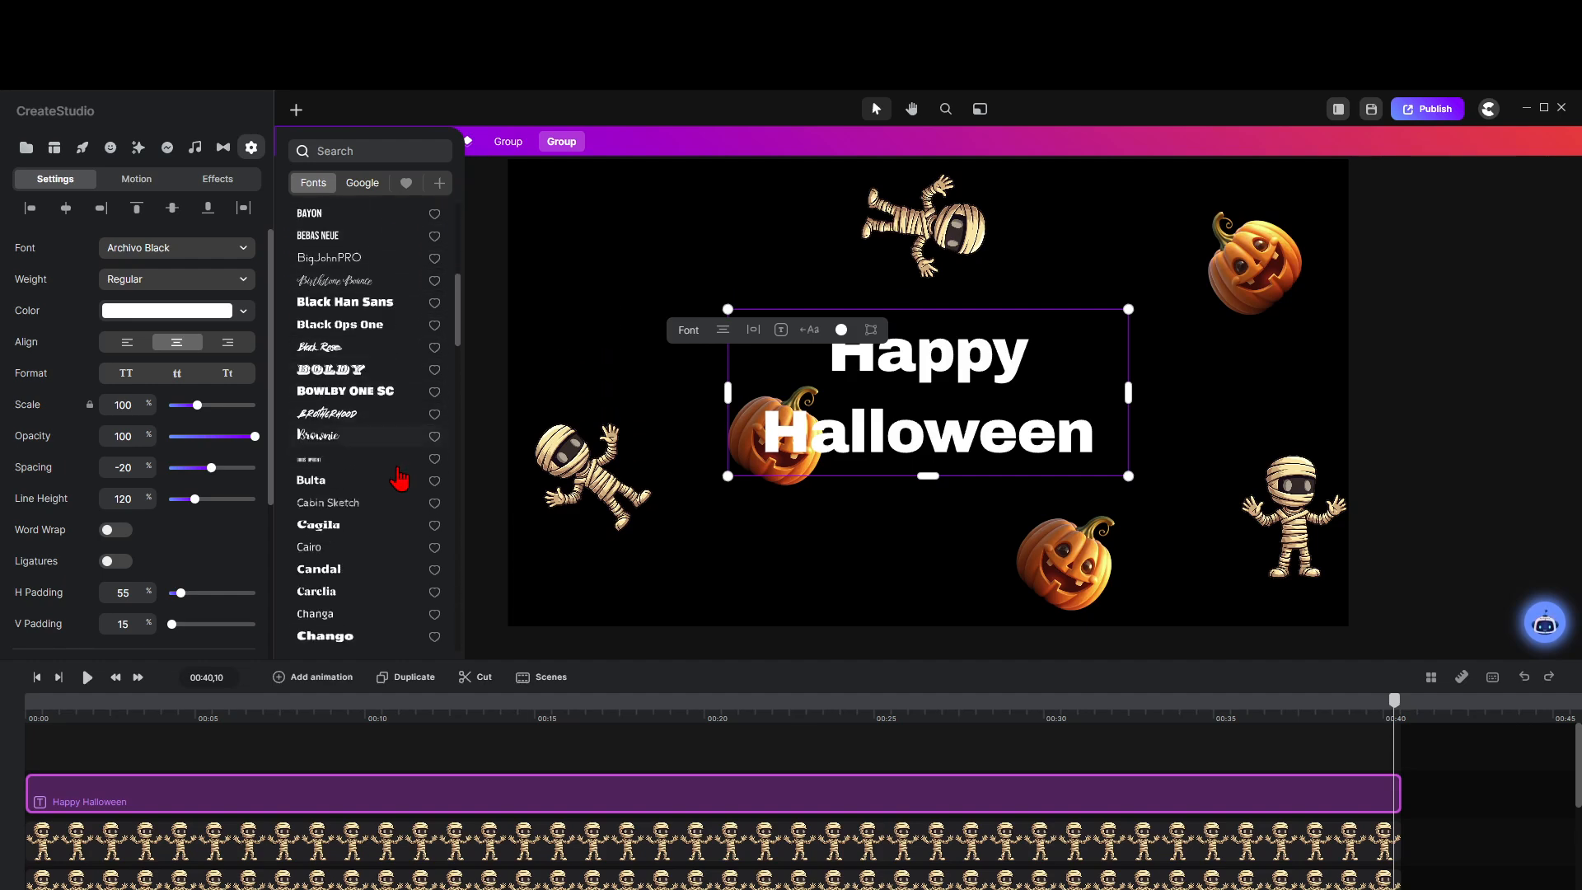
click(345, 399)
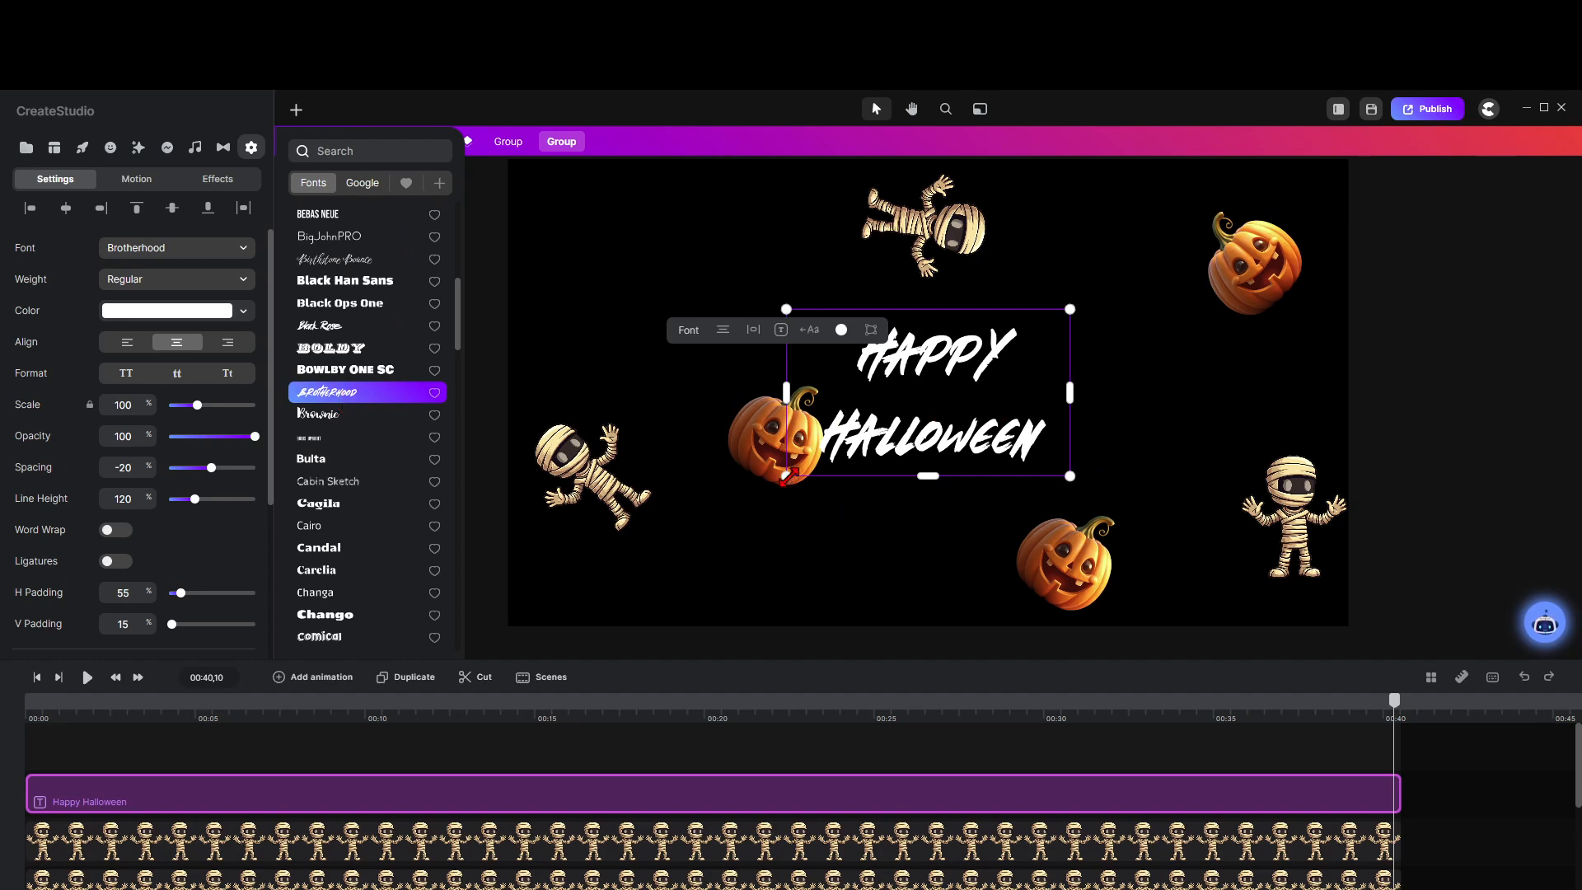
drag(786, 476, 1007, 387)
click(1015, 379)
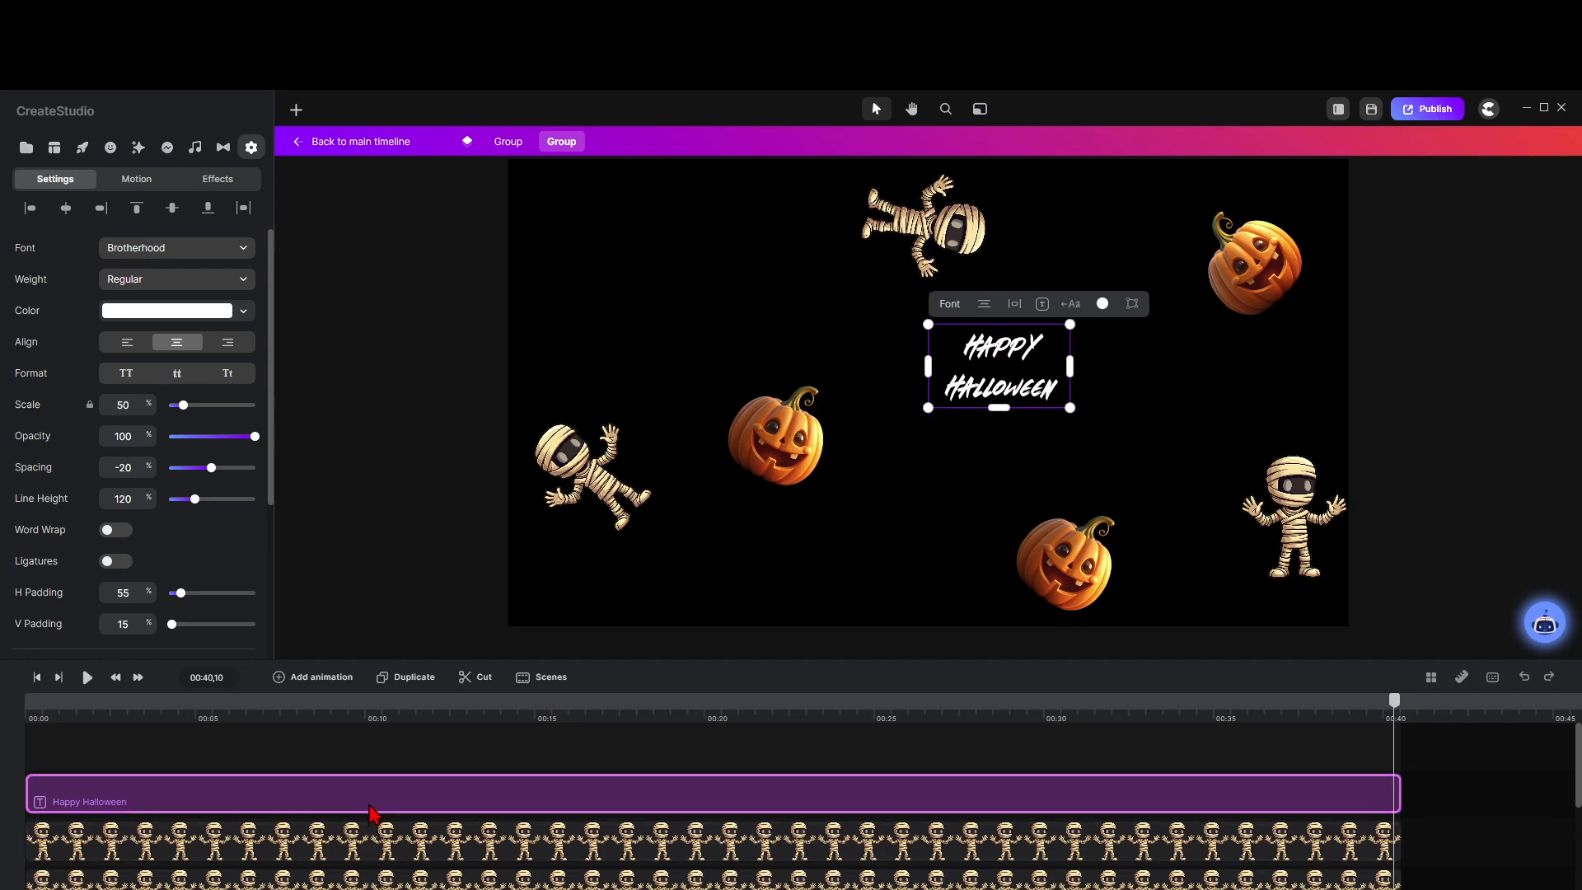
Step: Duplicate the Happy Halloween text, place the copy in the canvas's upper-left area, and rotate it a quarter turn clockwise
click(415, 677)
drag(975, 376, 675, 278)
drag(774, 315, 625, 381)
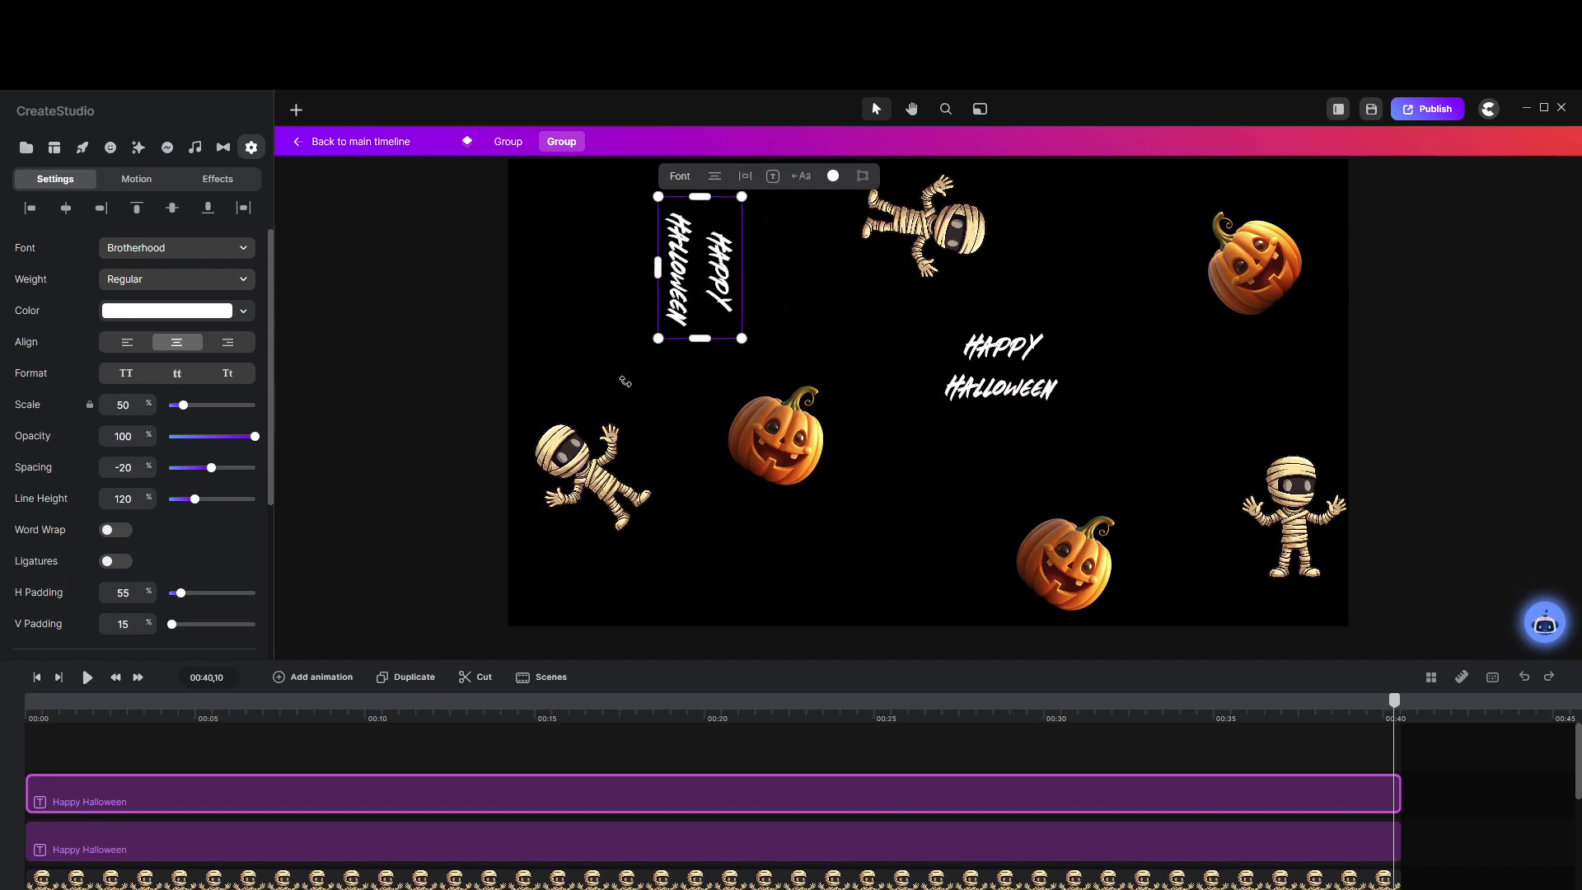
Step: Duplicate the upright Happy Halloween text, rotate the copy nearly upside down, and place it beside the bottom pumpkin
click(1013, 414)
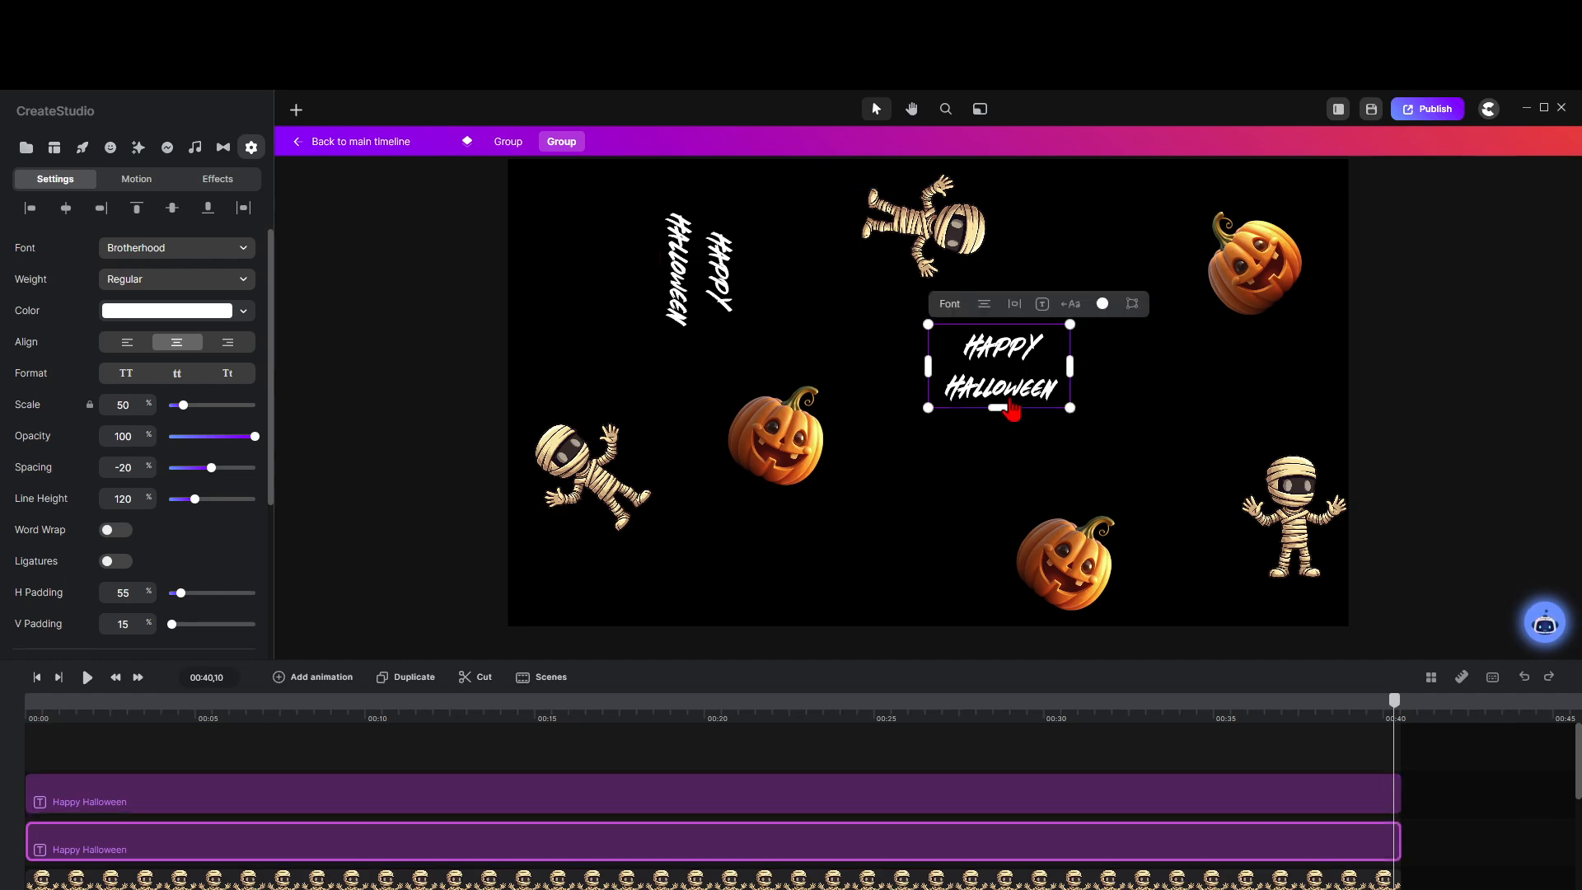
click(476, 676)
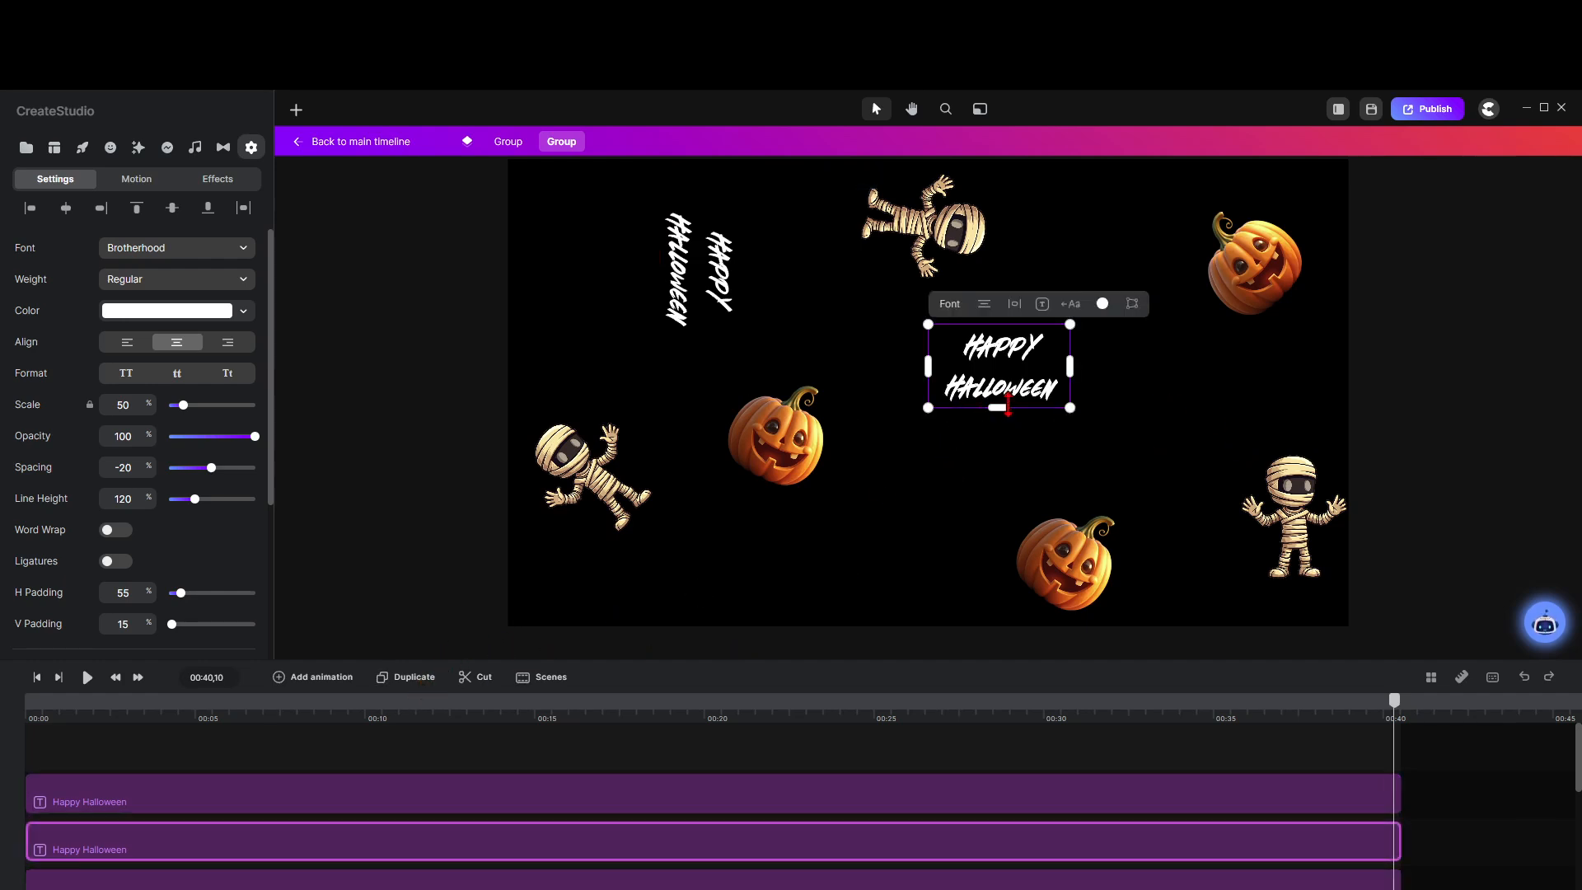
drag(1075, 418, 854, 298)
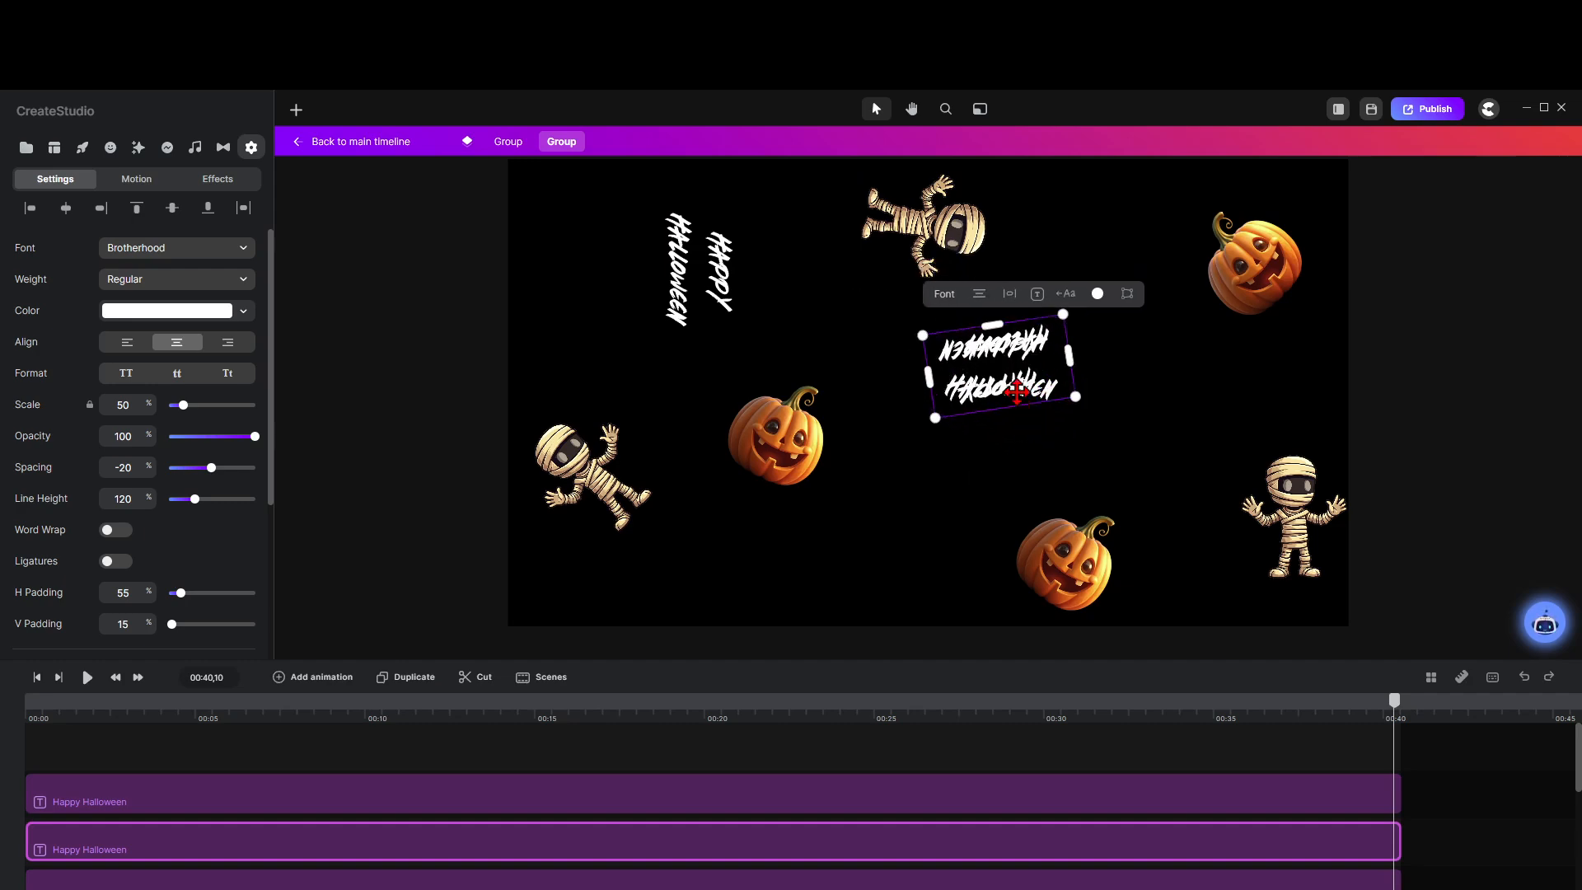
drag(1024, 381, 919, 580)
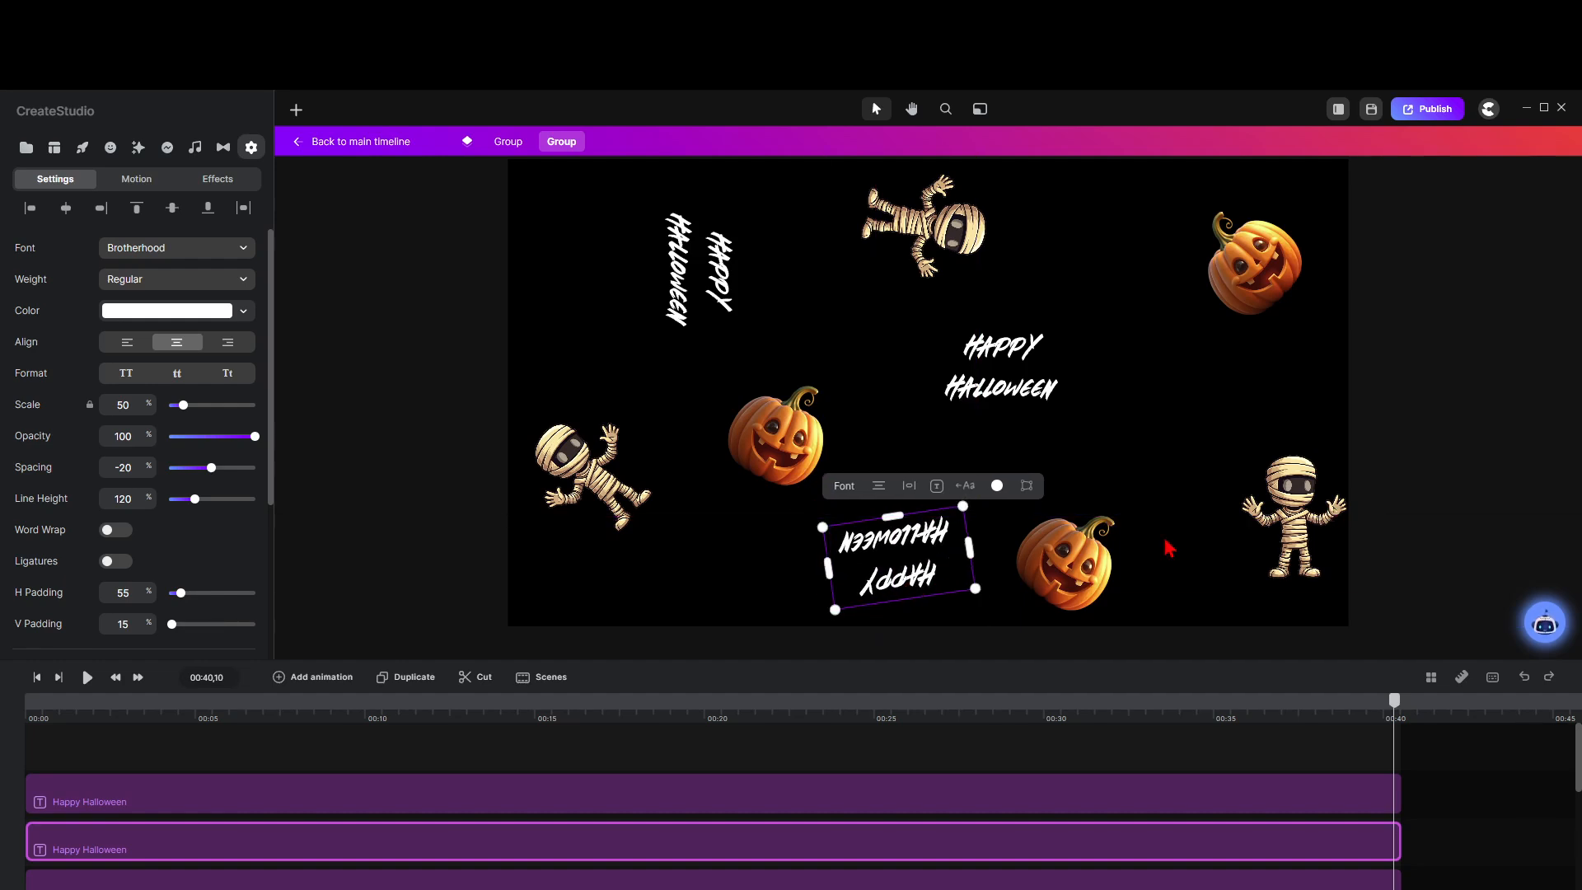
Step: Go back to the main timeline, play the scene from the start to check the falling text, and return to the start
click(504, 143)
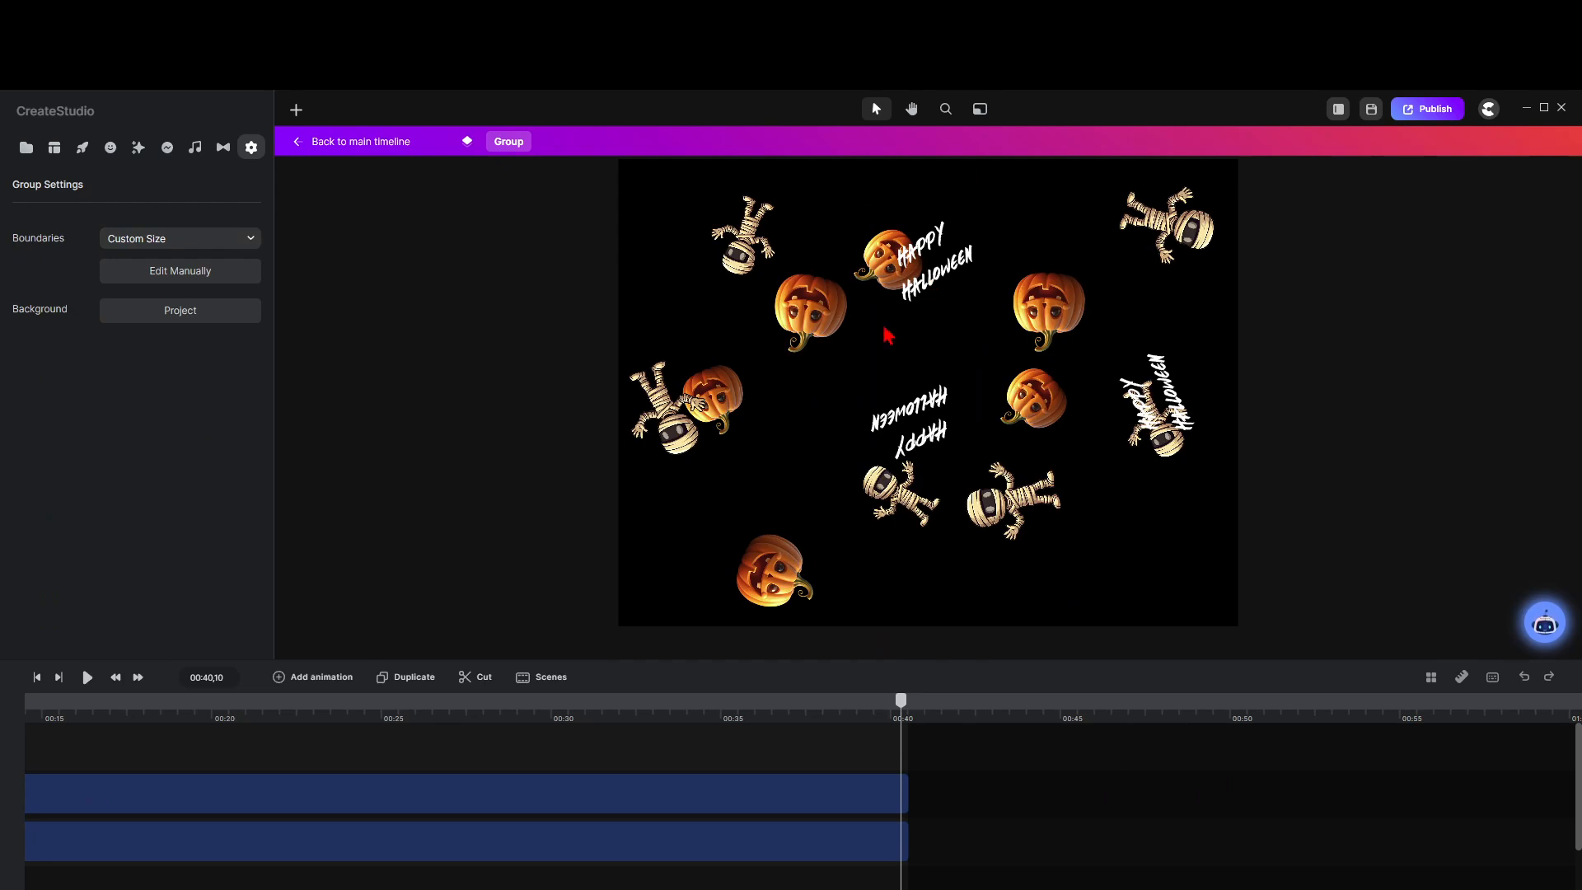
click(353, 147)
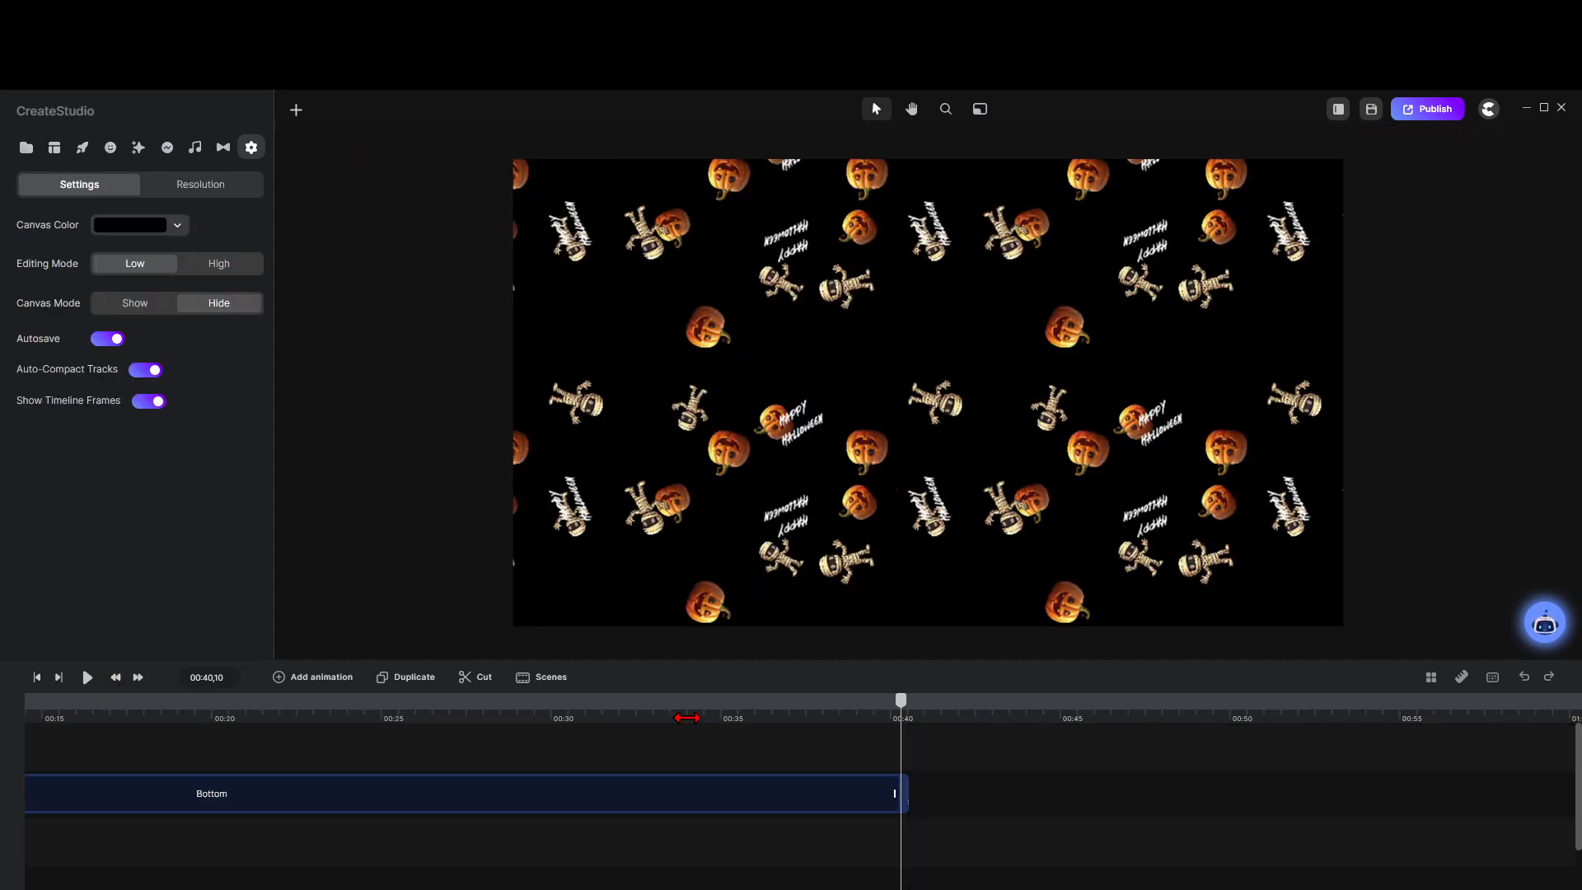
drag(902, 705, 1, 725)
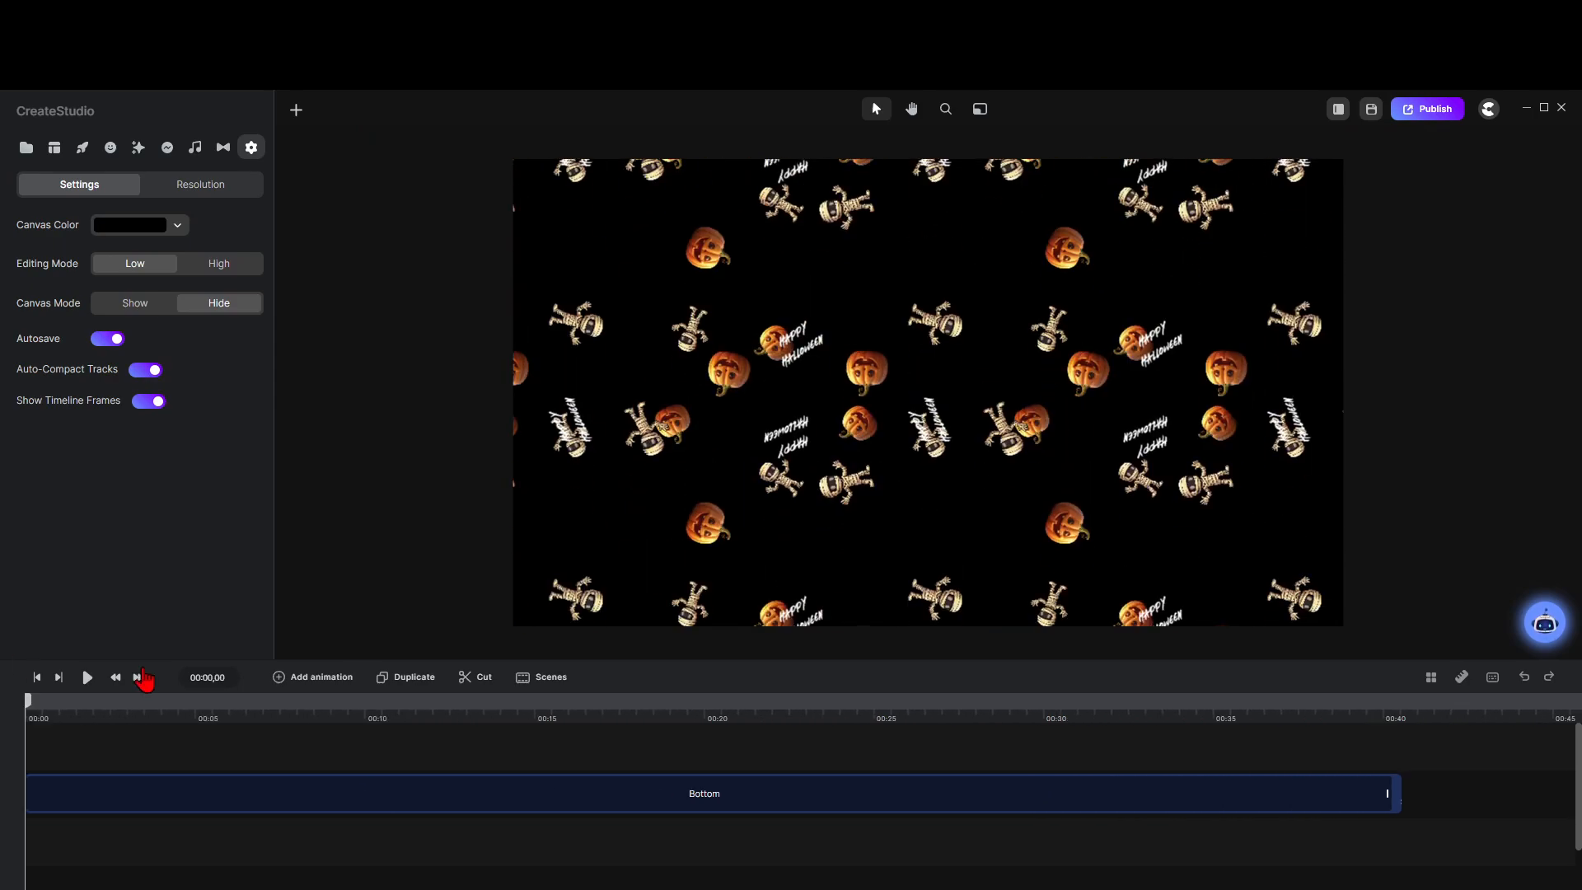
click(88, 679)
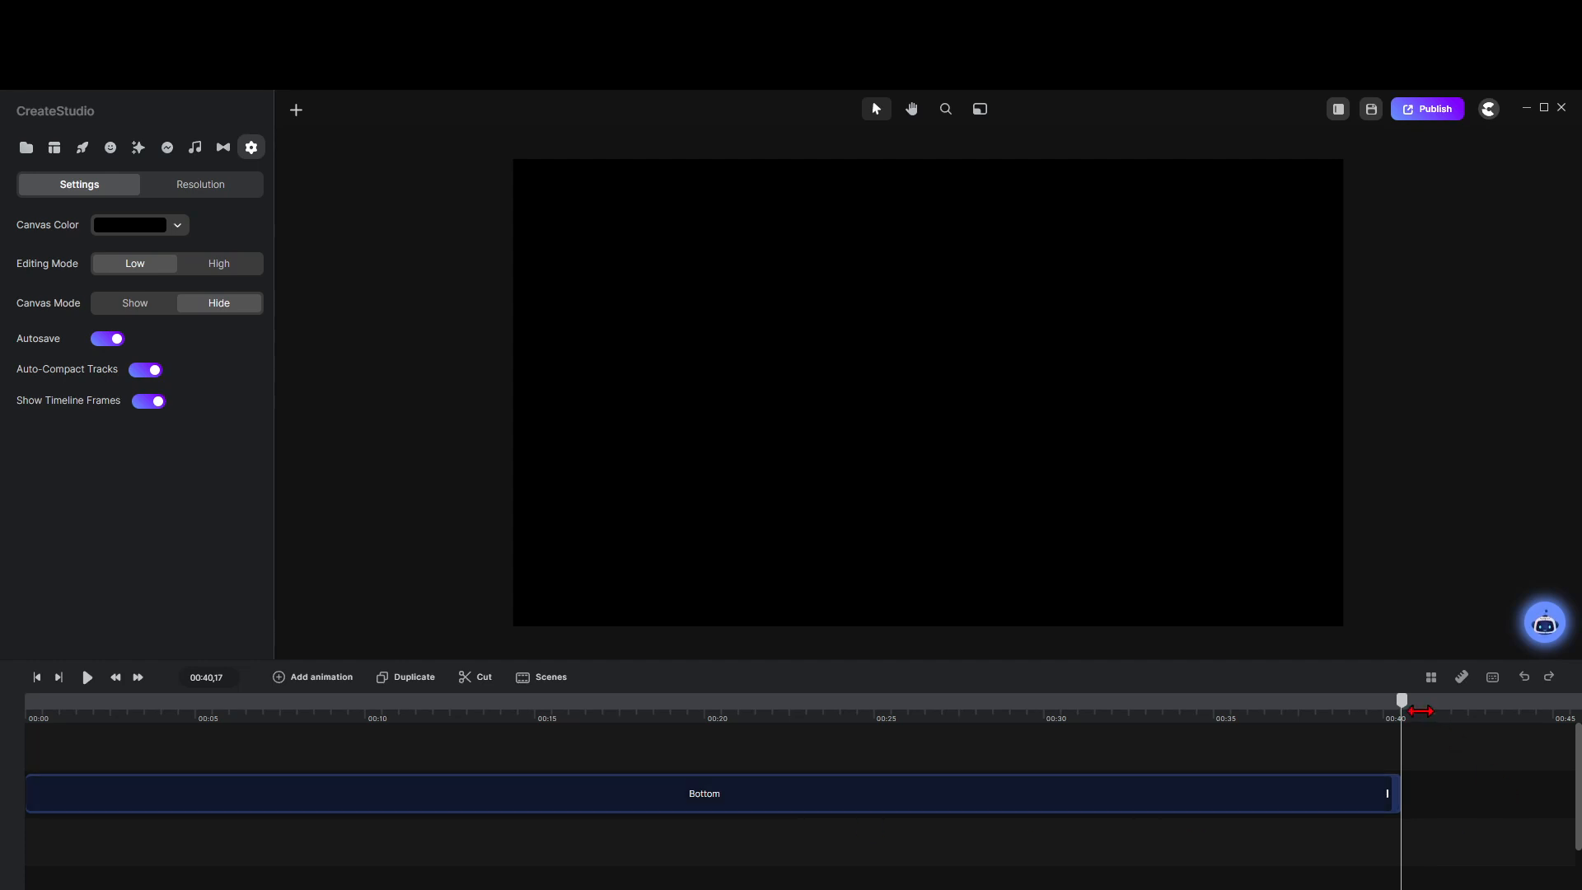
drag(1407, 710, 10, 729)
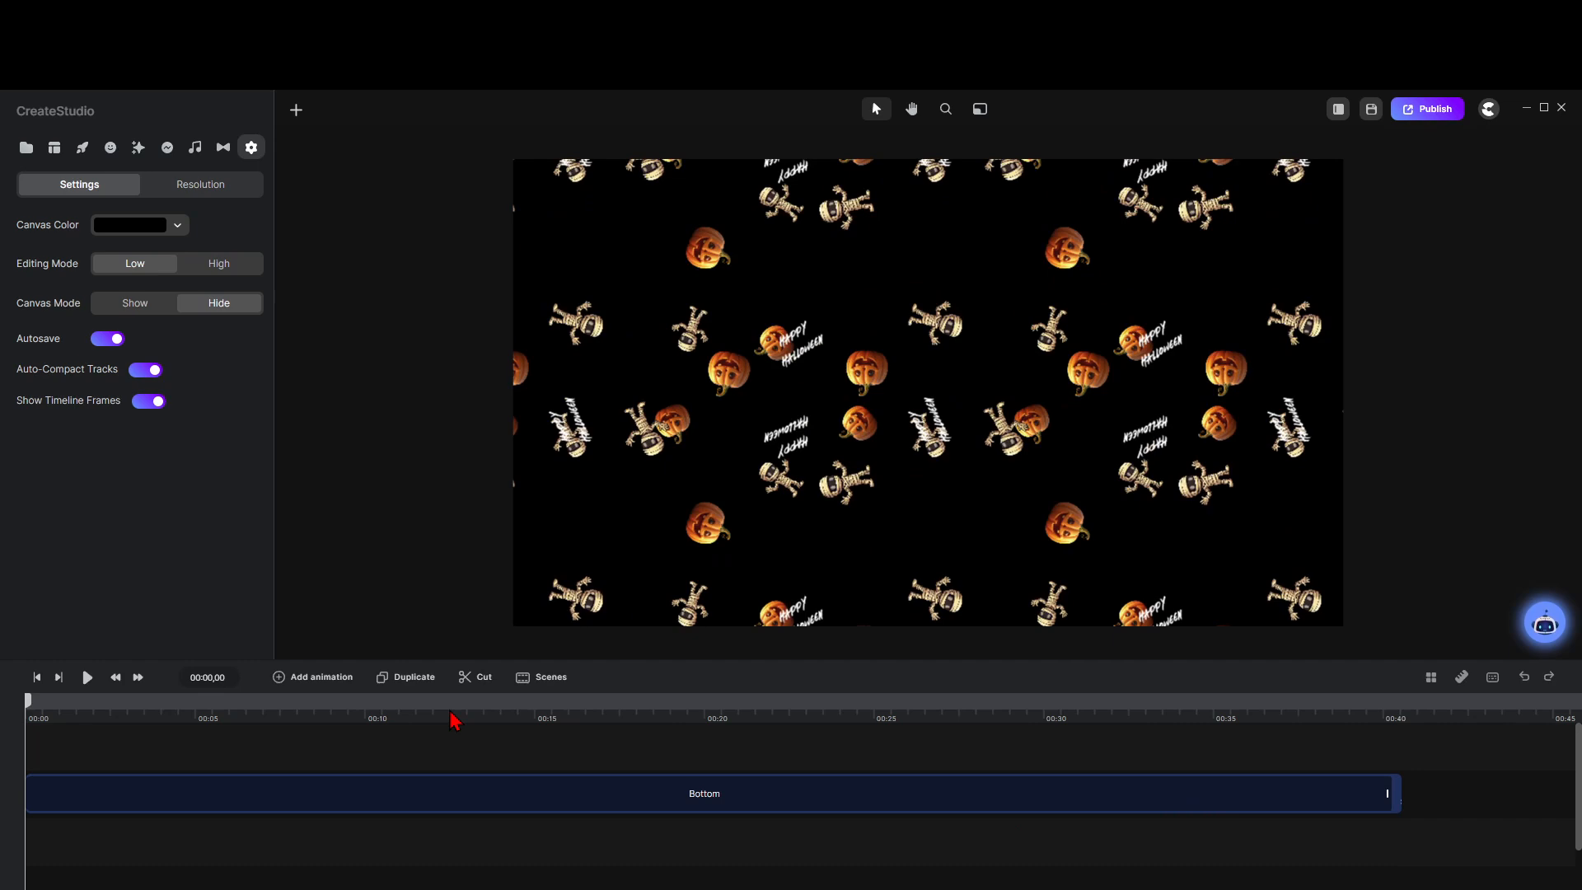